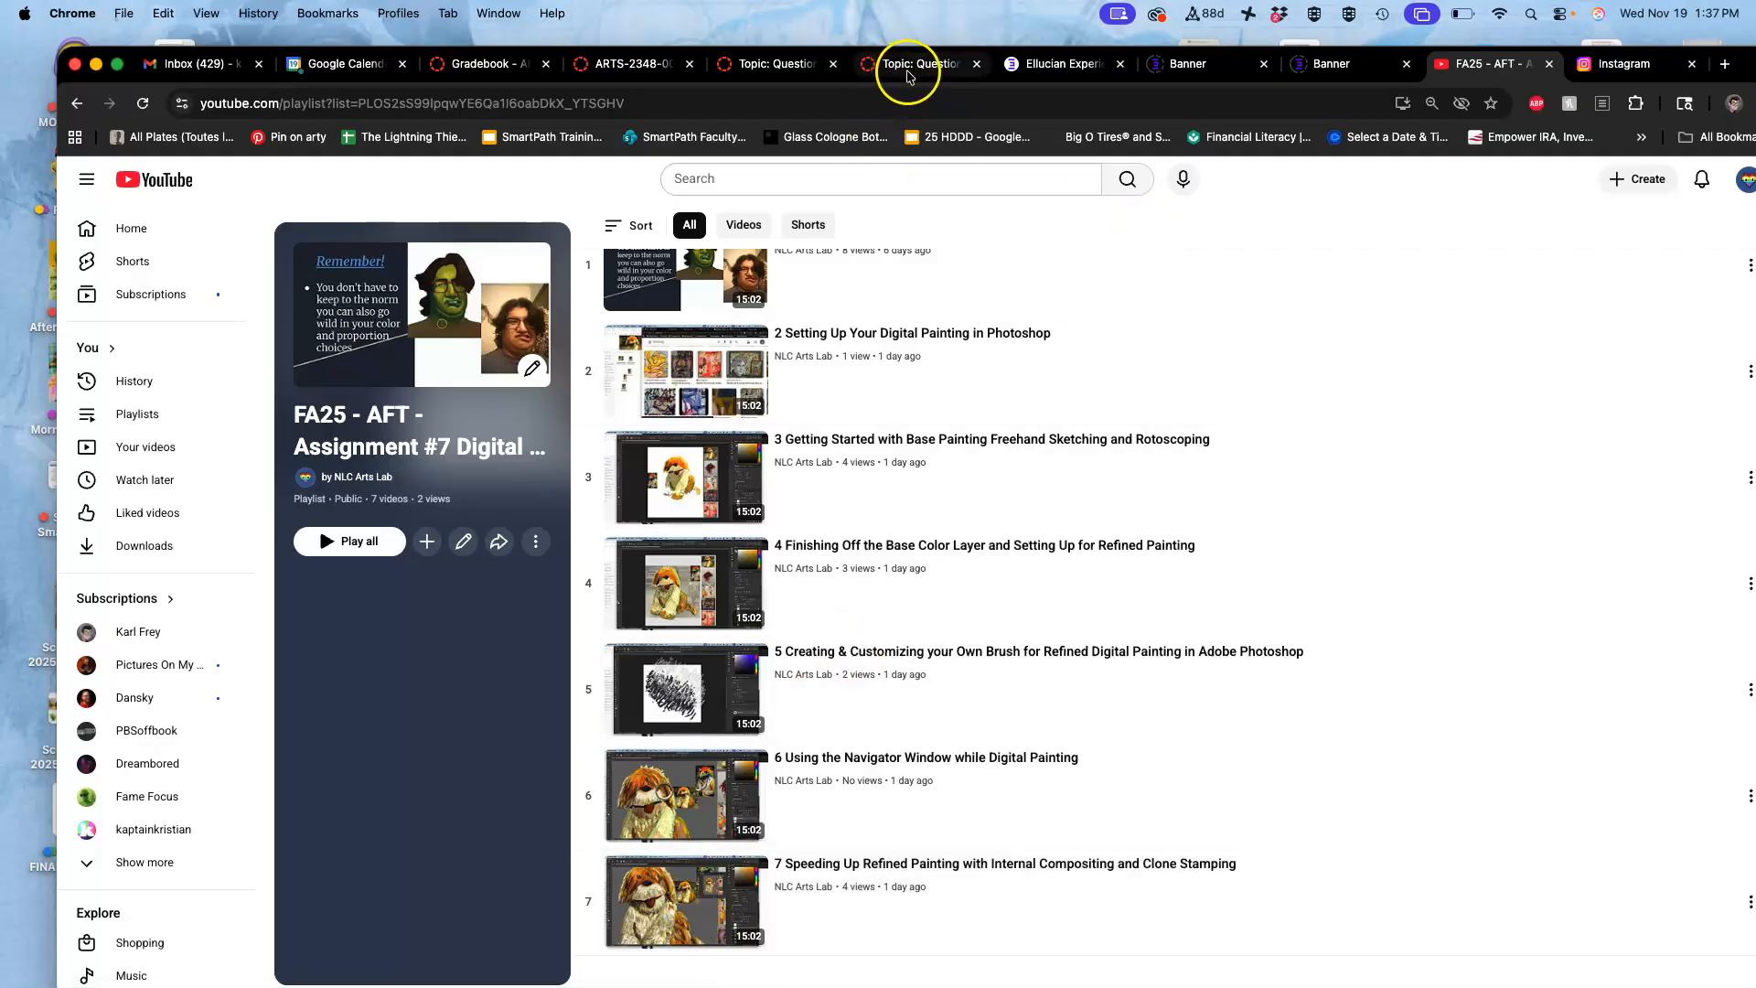
Step: Open the Course Outline from the ARTS-2348 course home page and go to the mid-November entries on page 6
left_click(636, 66)
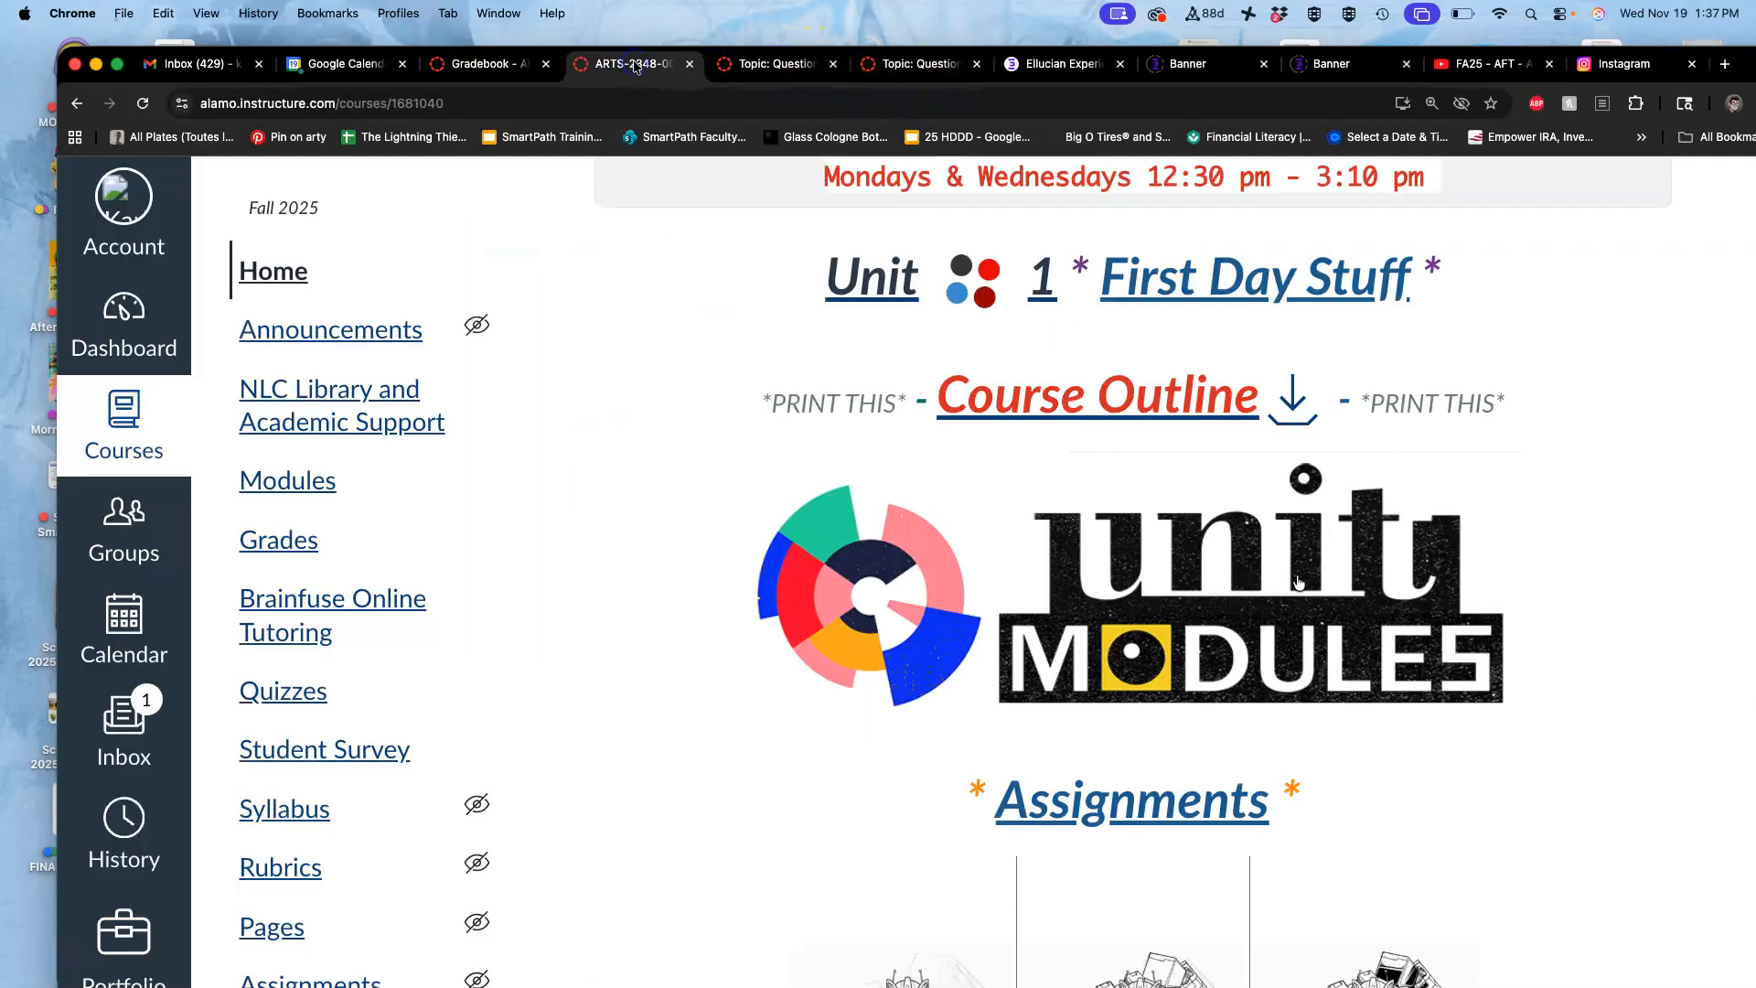
left_click(1134, 413)
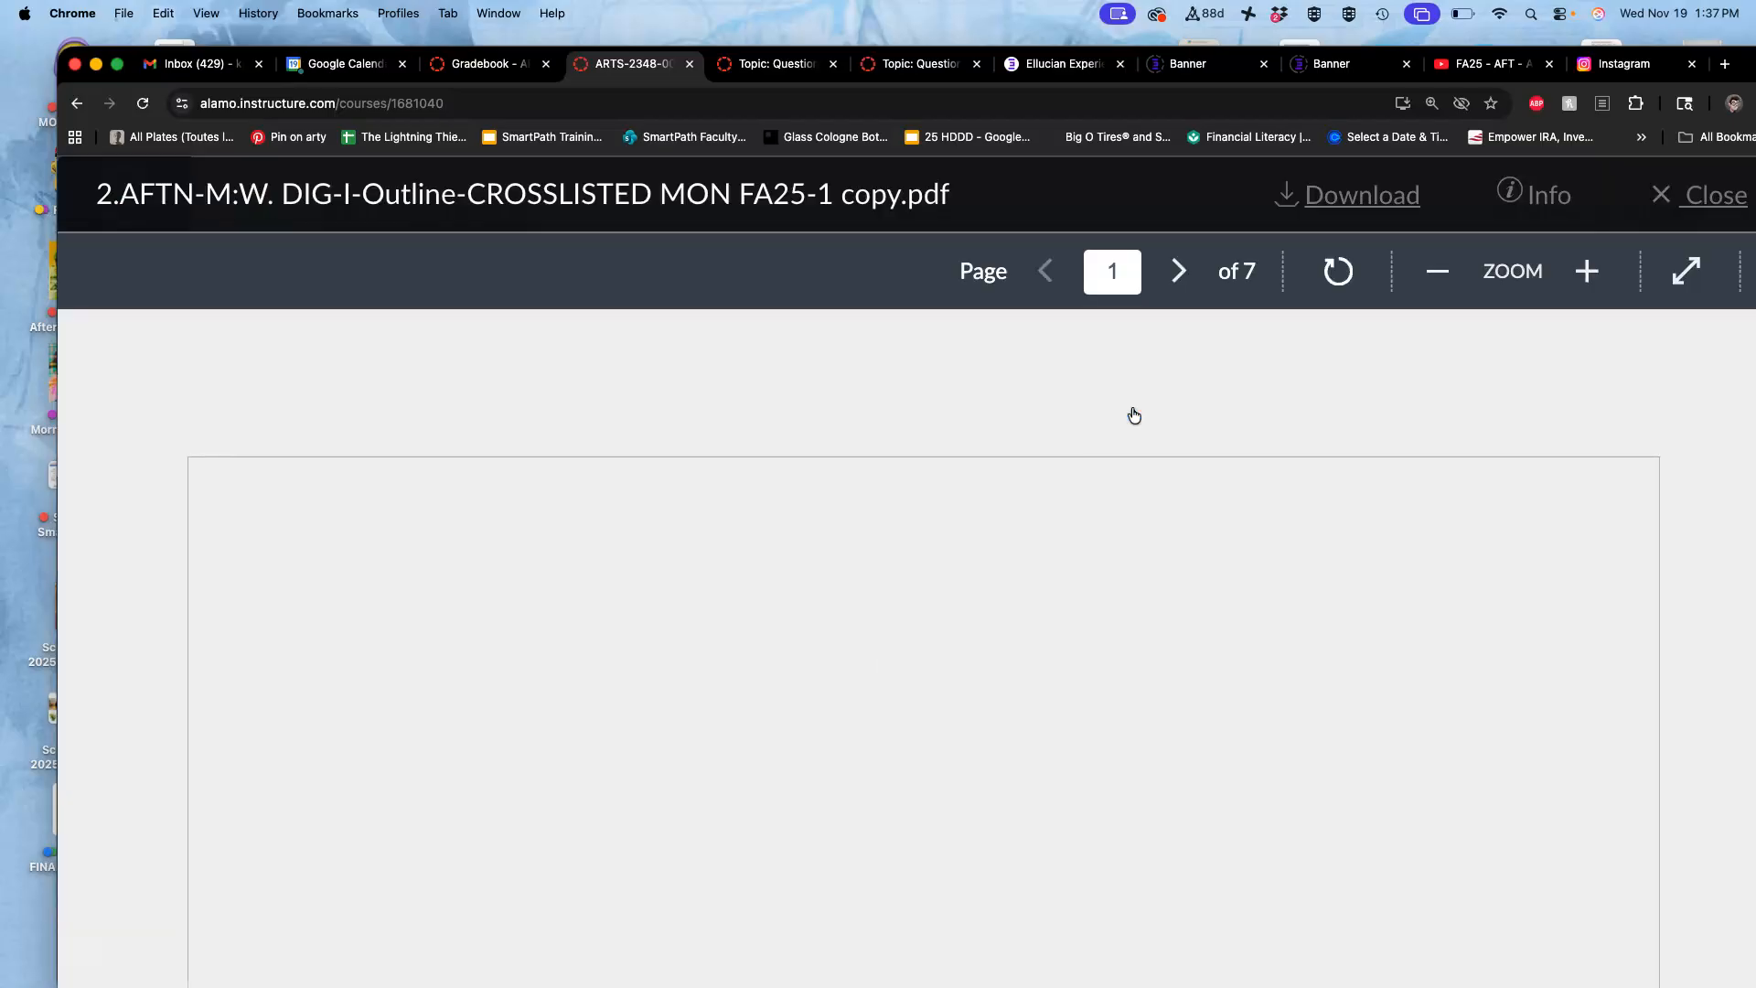
scroll(1118, 541, "down", 5)
scroll(1120, 546, "down", 15)
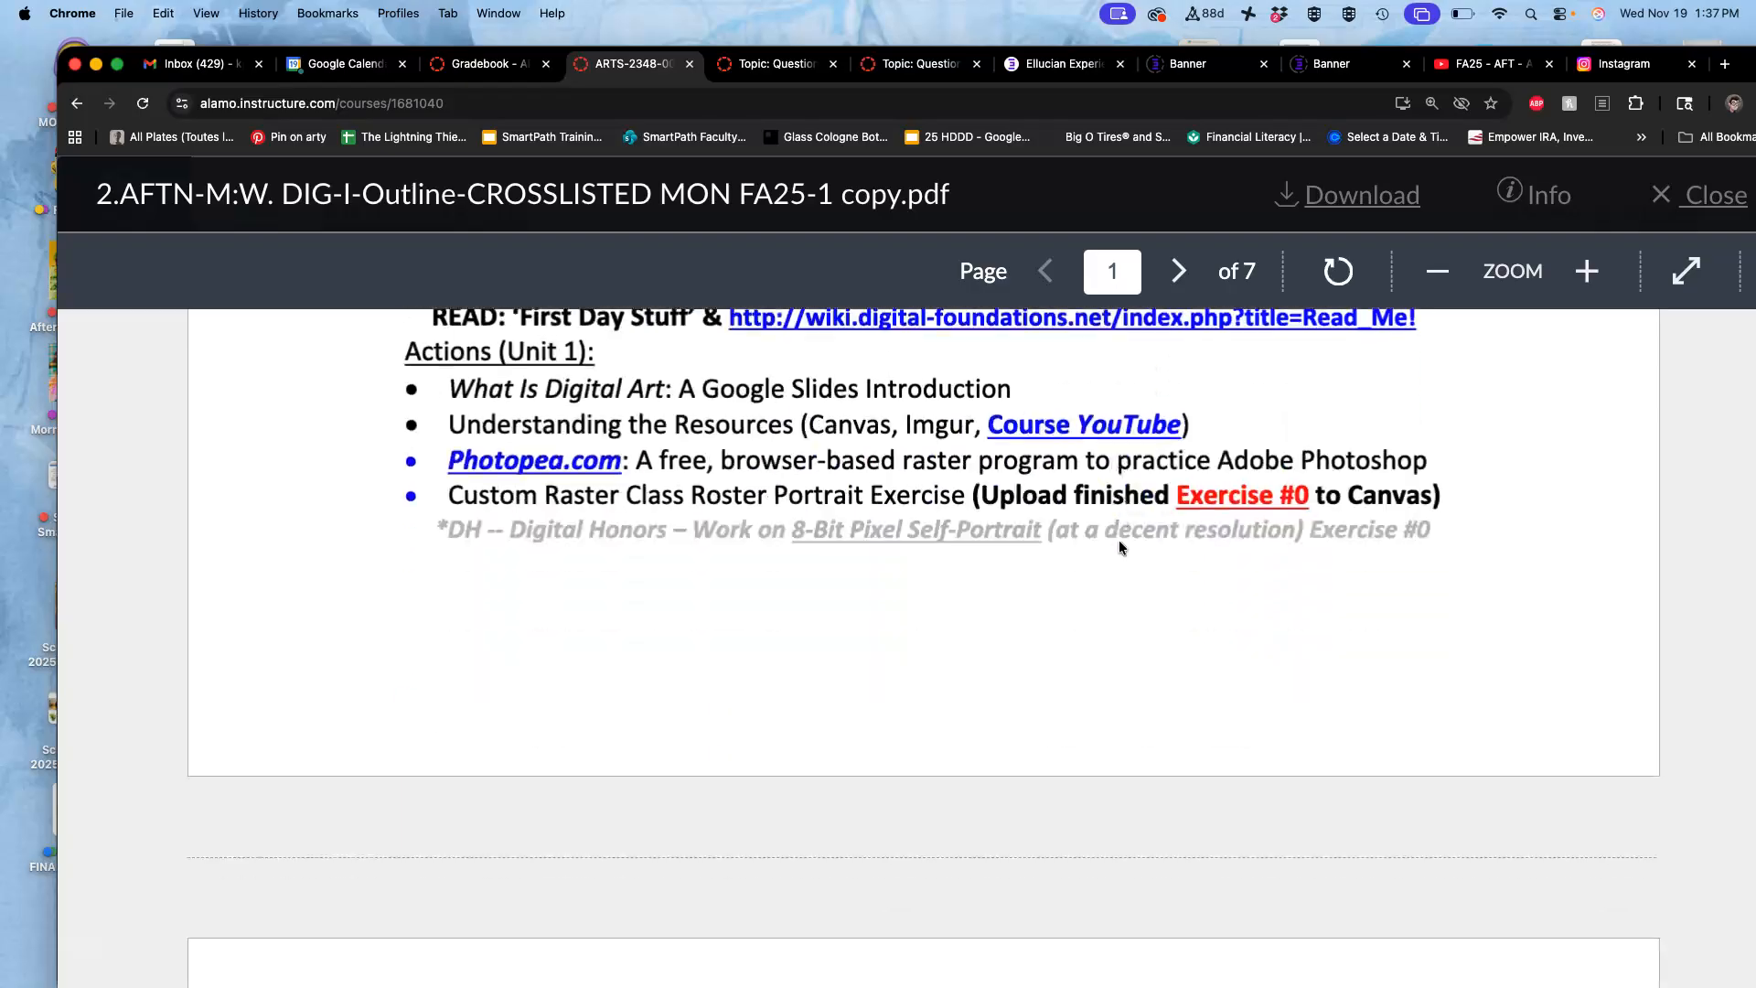
scroll(1121, 547, "down", 15)
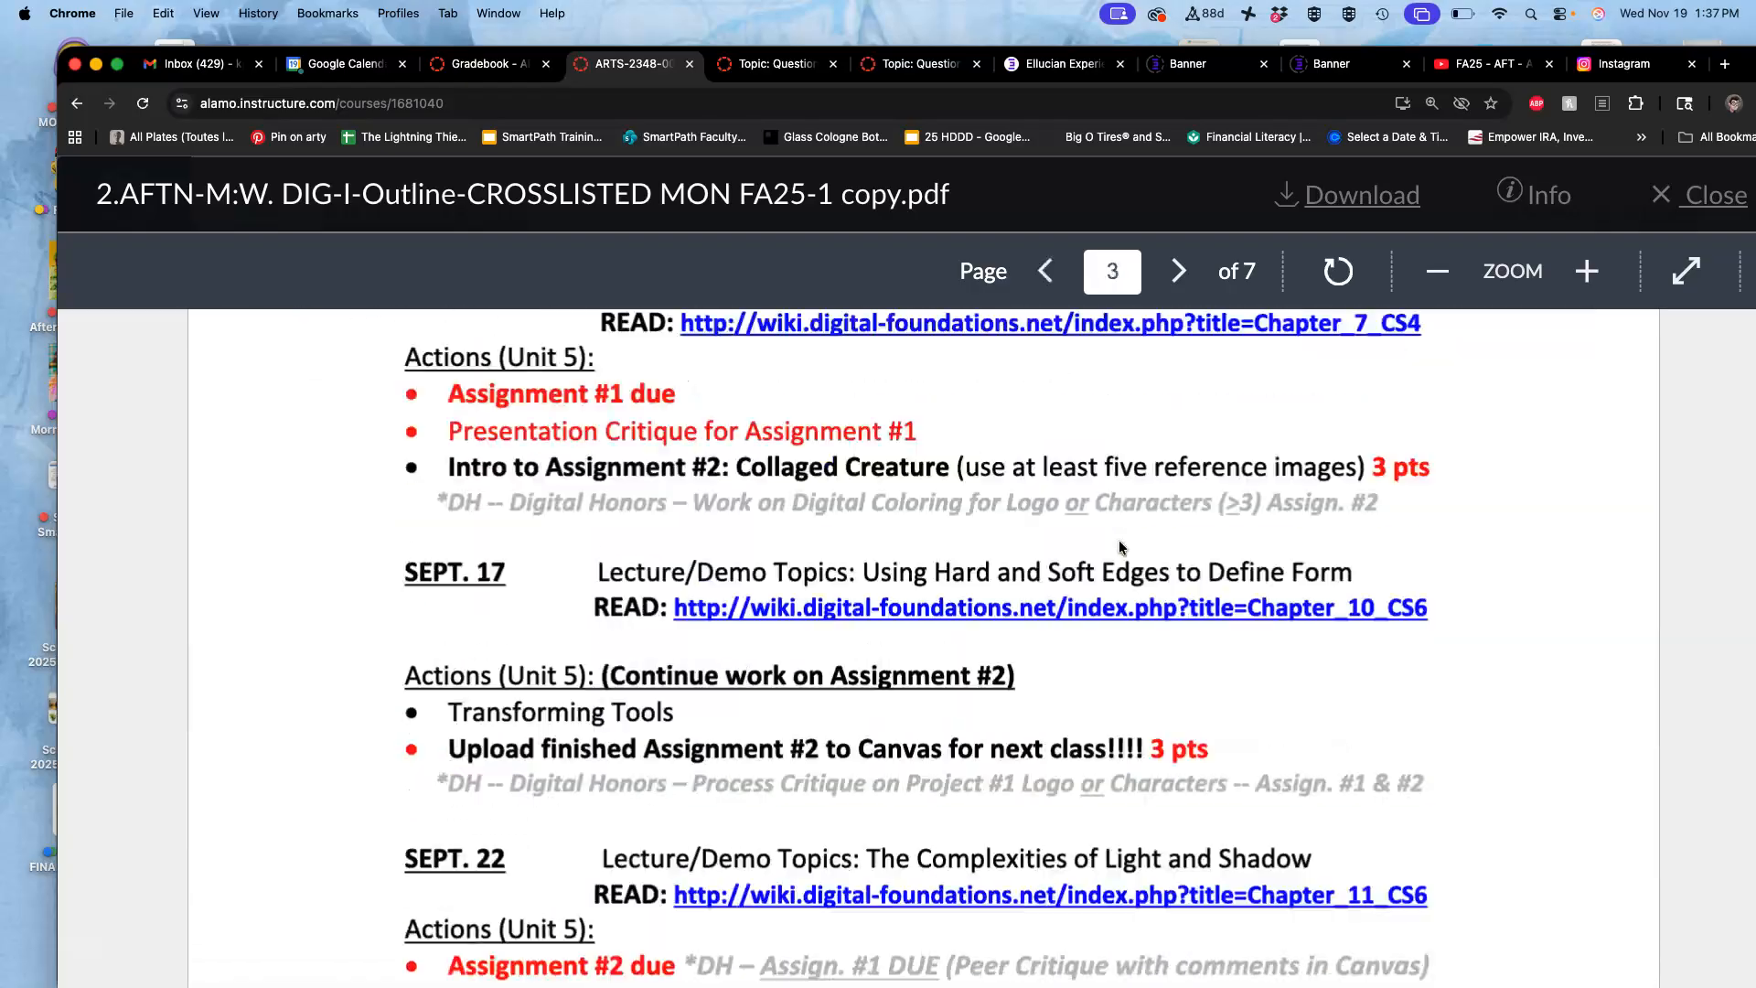
scroll(1118, 546, "down", 15)
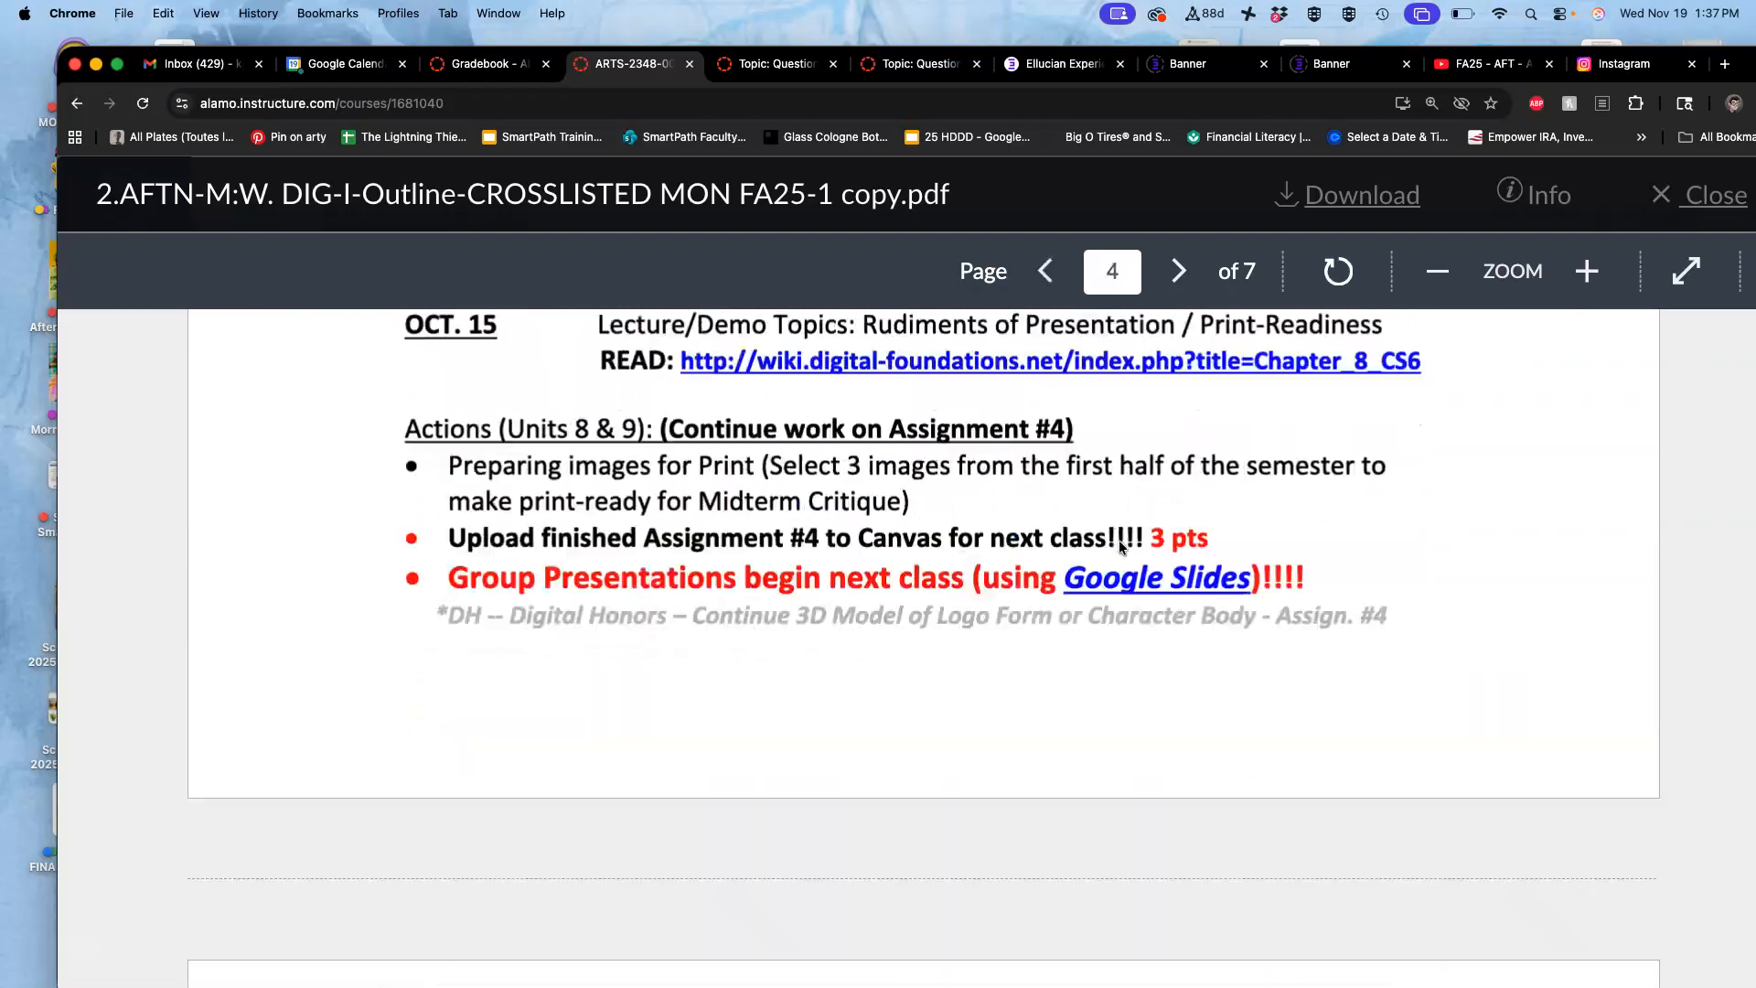
scroll(1118, 546, "down", 15)
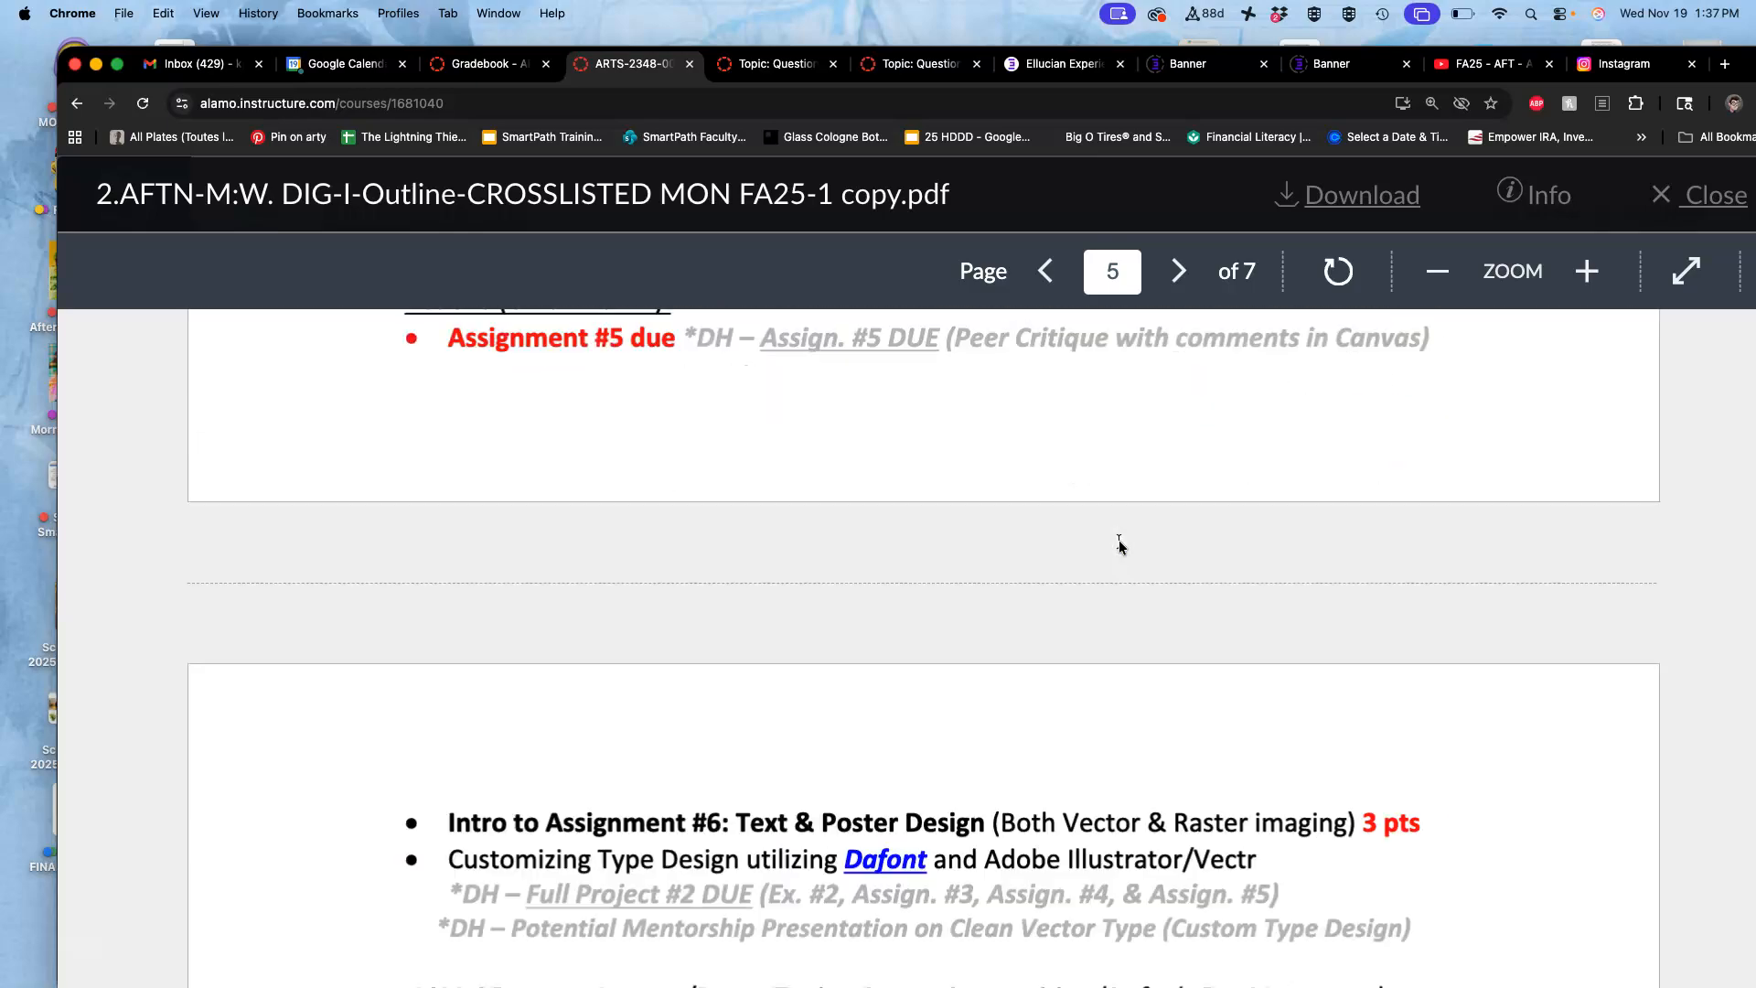
scroll(1118, 541, "down", 5)
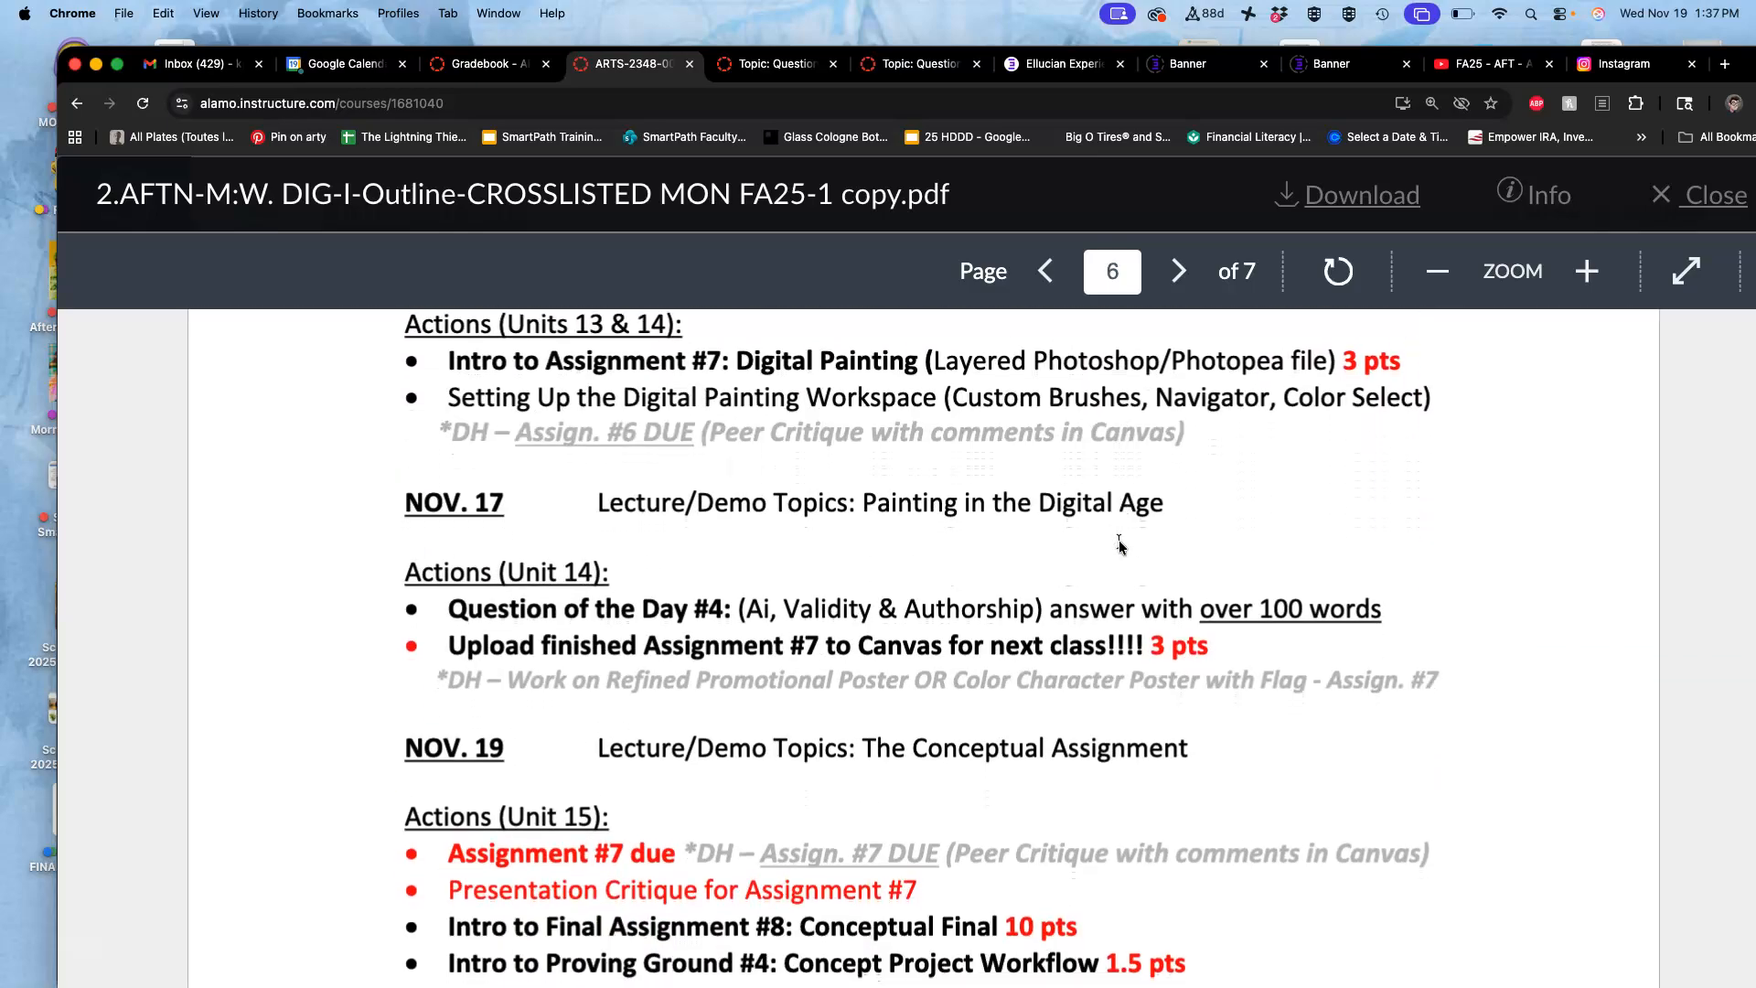
Step: Review the NOV. 19 outline entry on Assignment #7, Final Assignment #8 and Proving Ground #4, along with the NOV. 24 entry
left_click(639, 498)
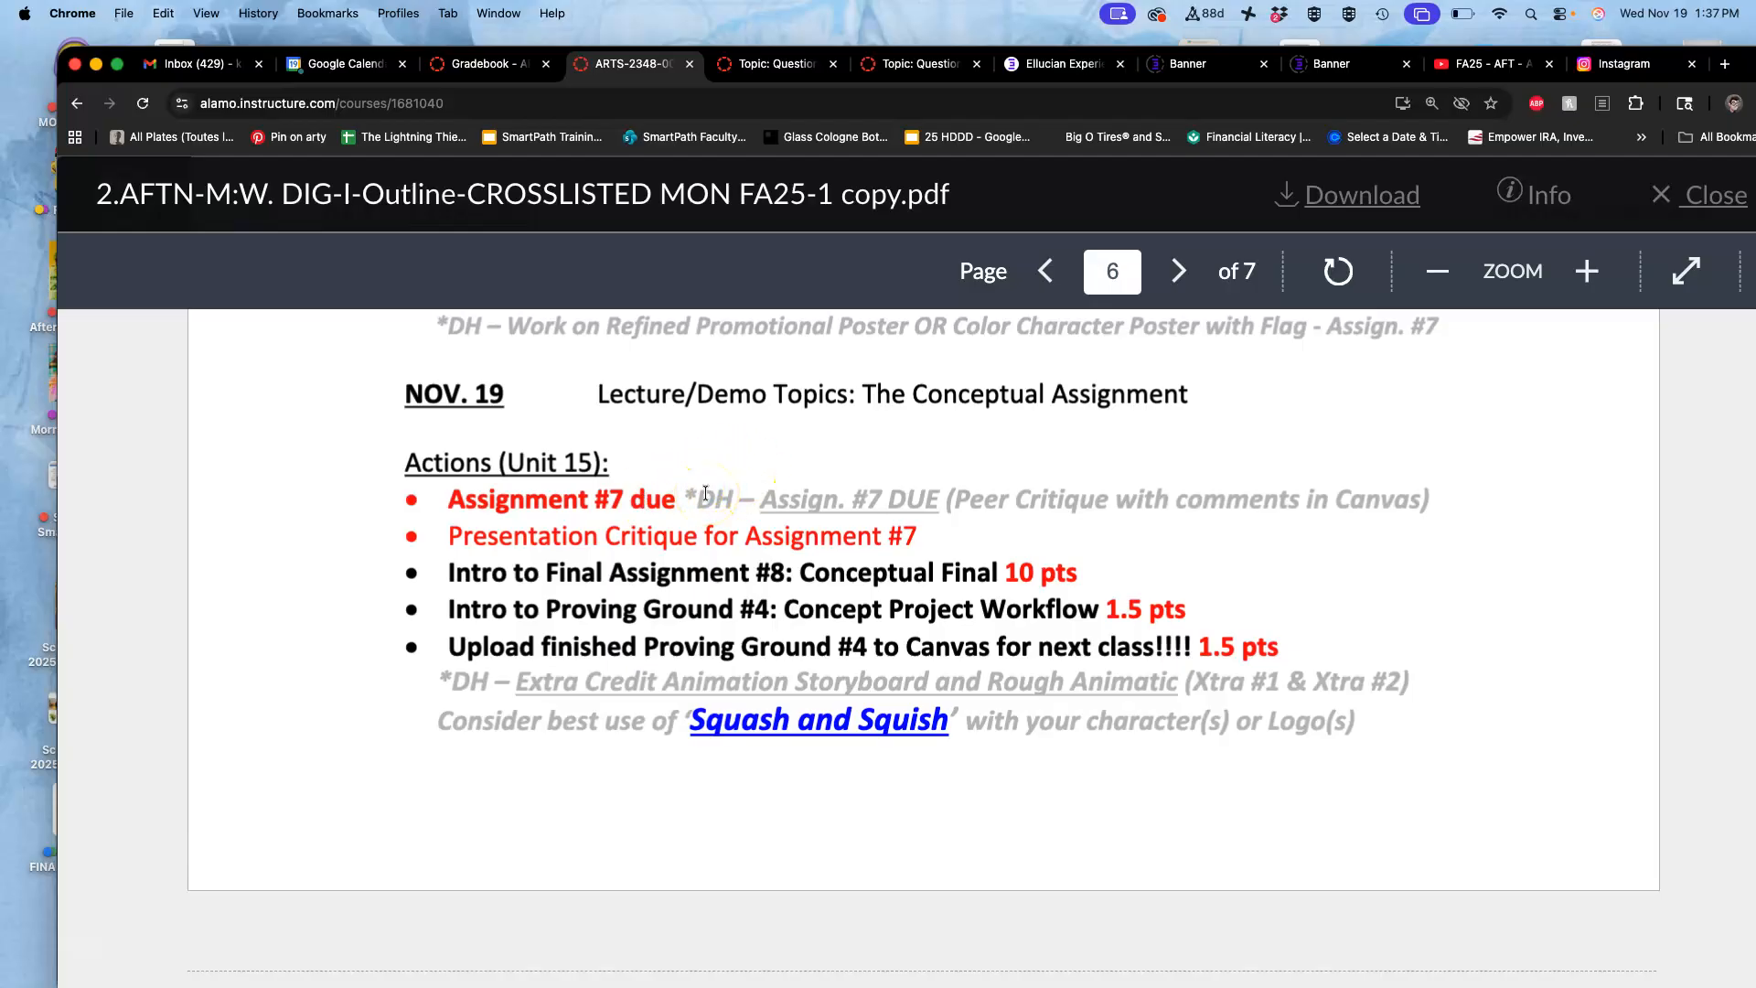
scroll(721, 494, "up", 3)
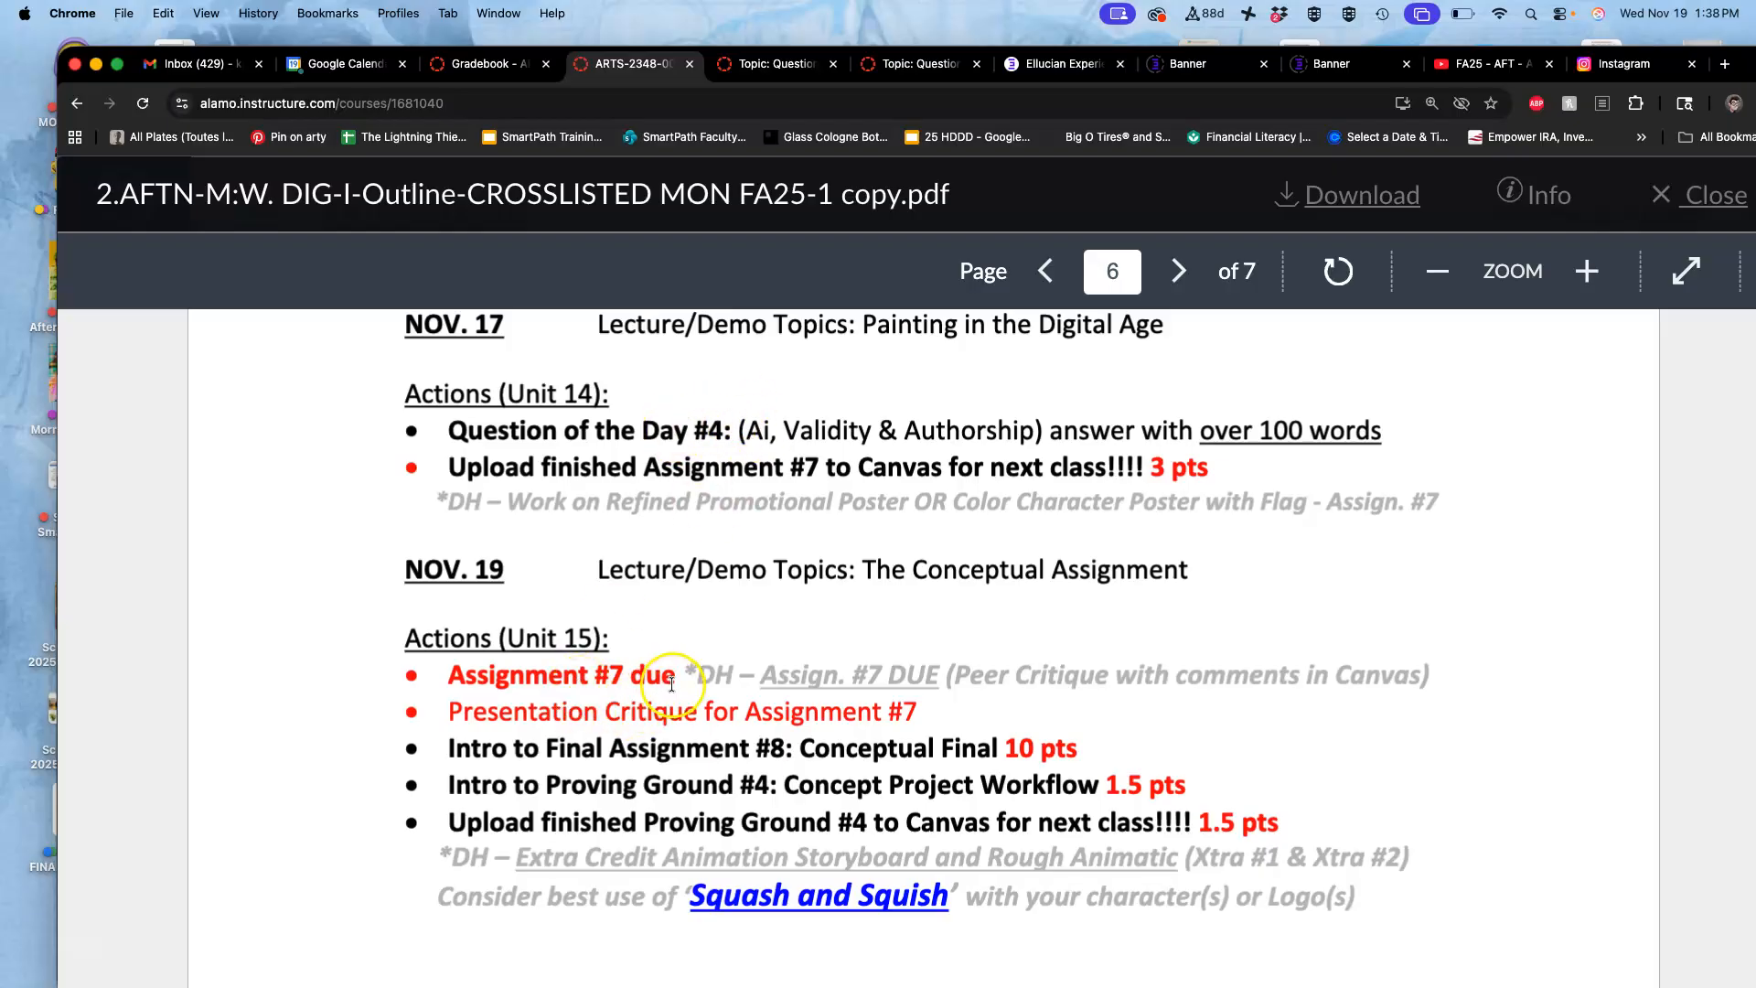
scroll(672, 680, "down", 3)
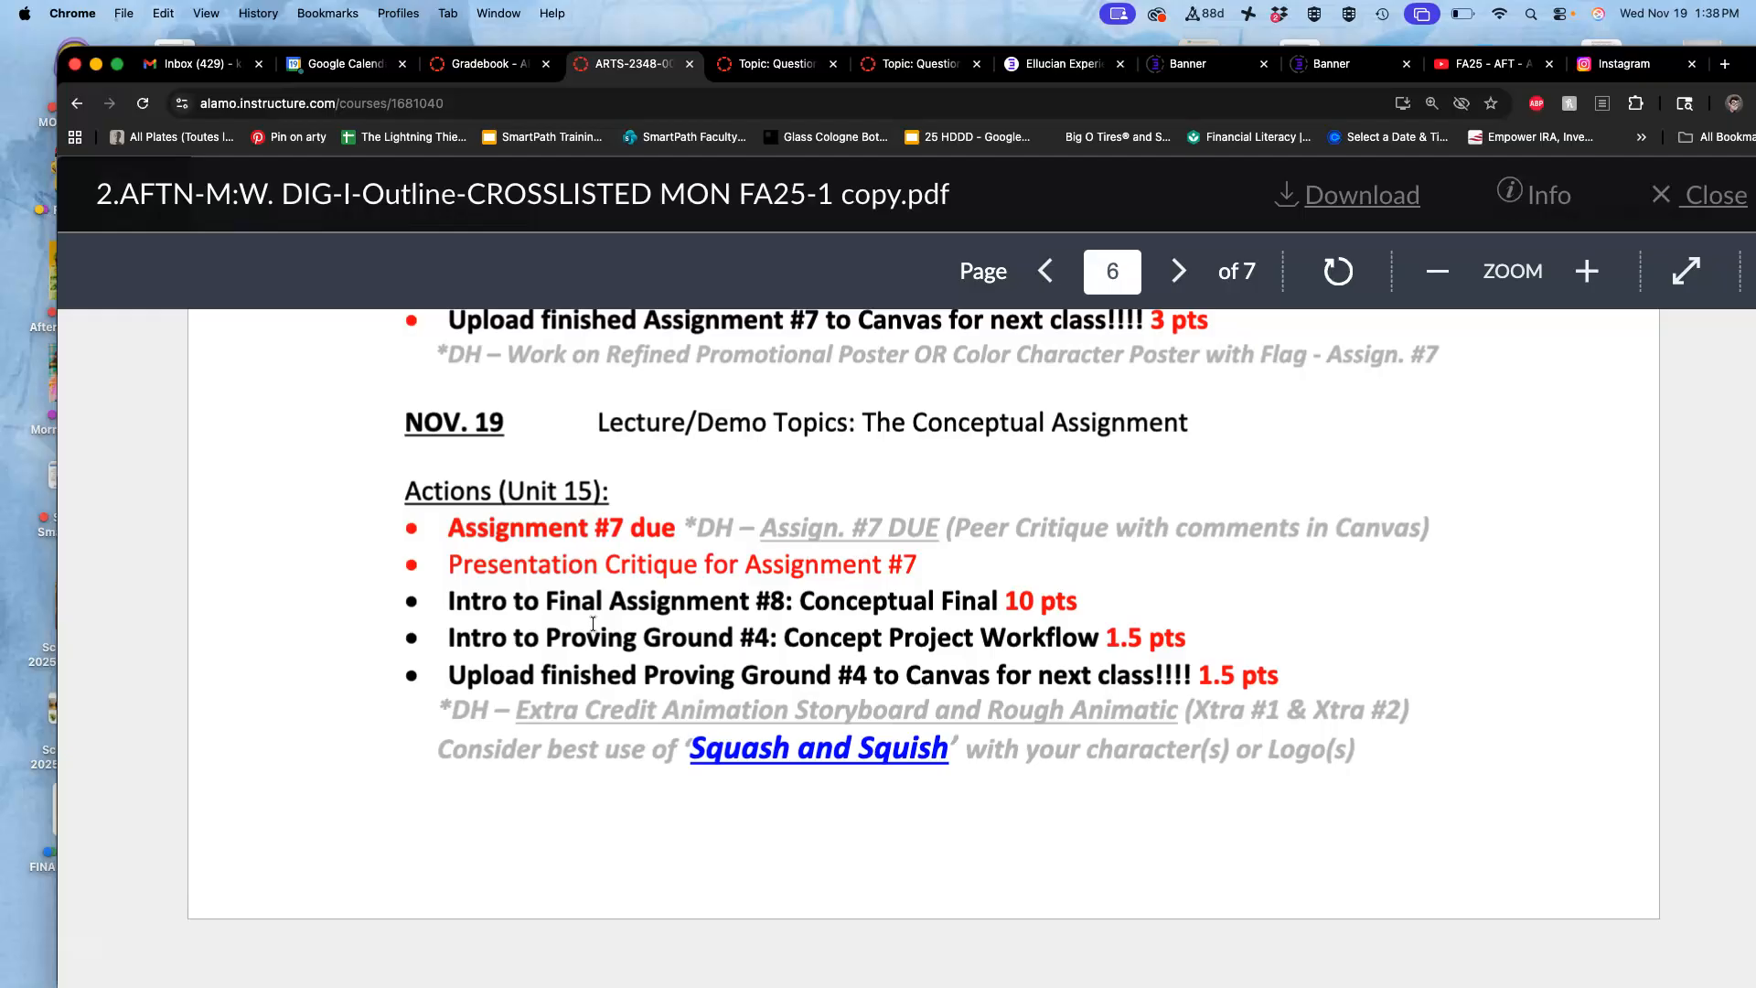
scroll(593, 625, "down", 2)
left_click(489, 599)
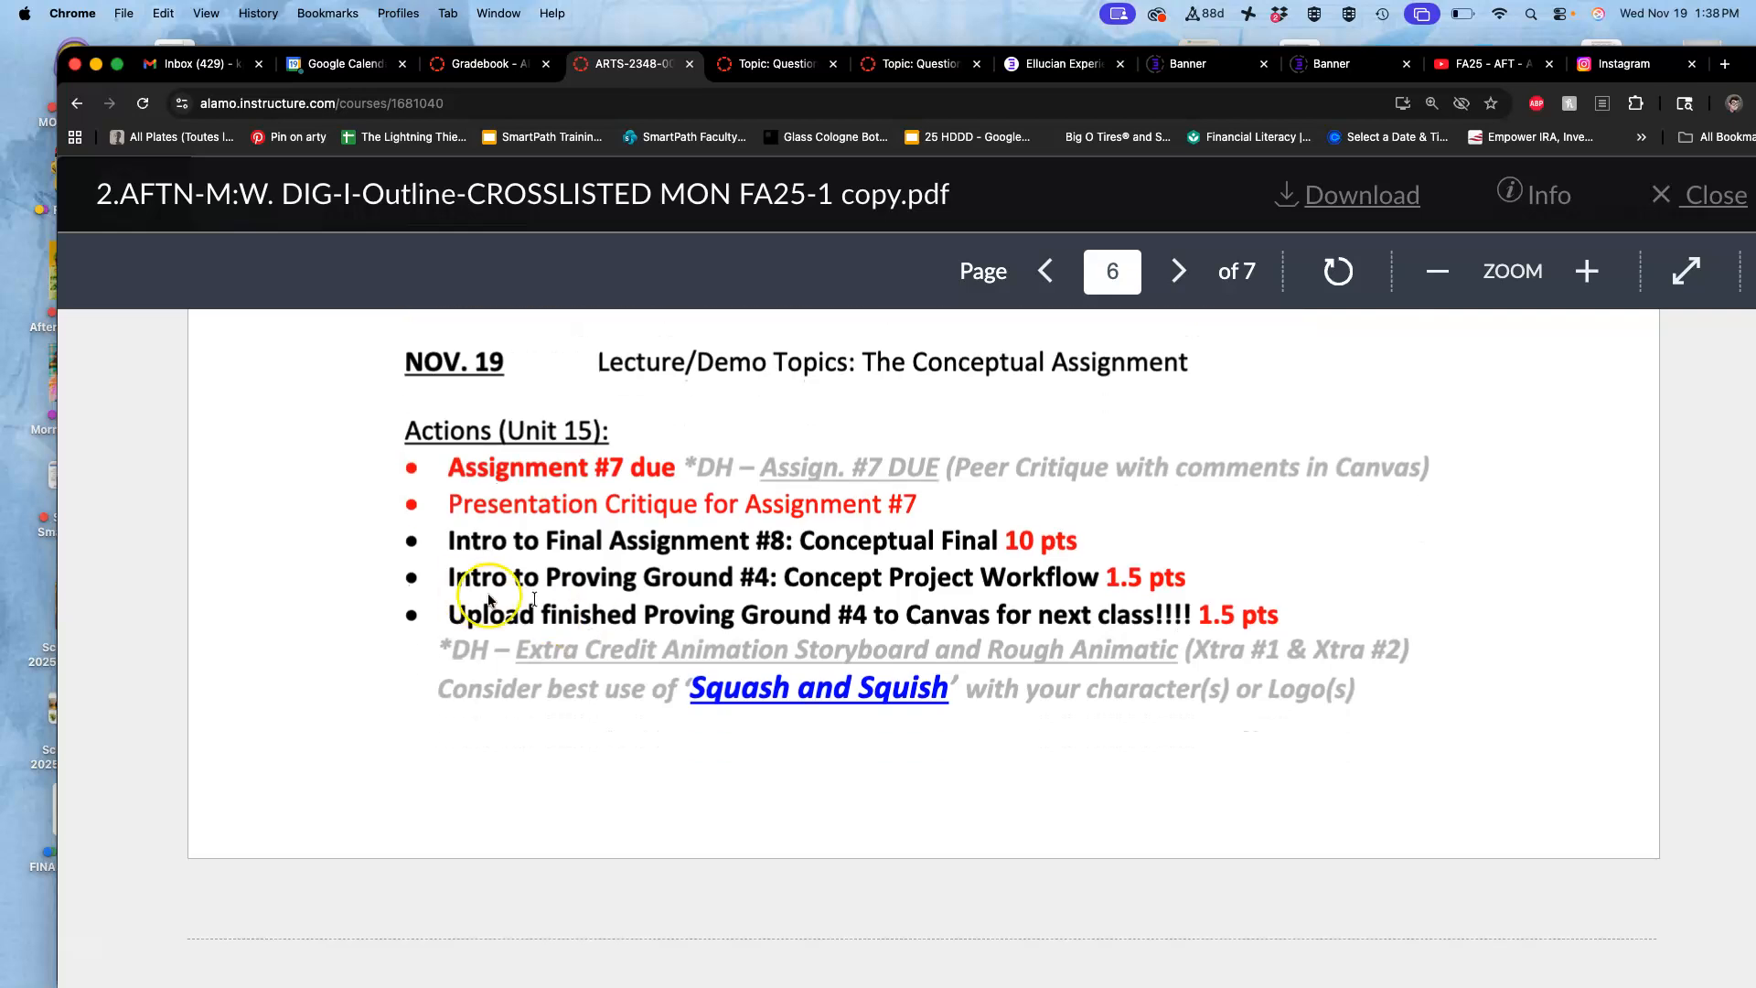
scroll(696, 586, "down", 10)
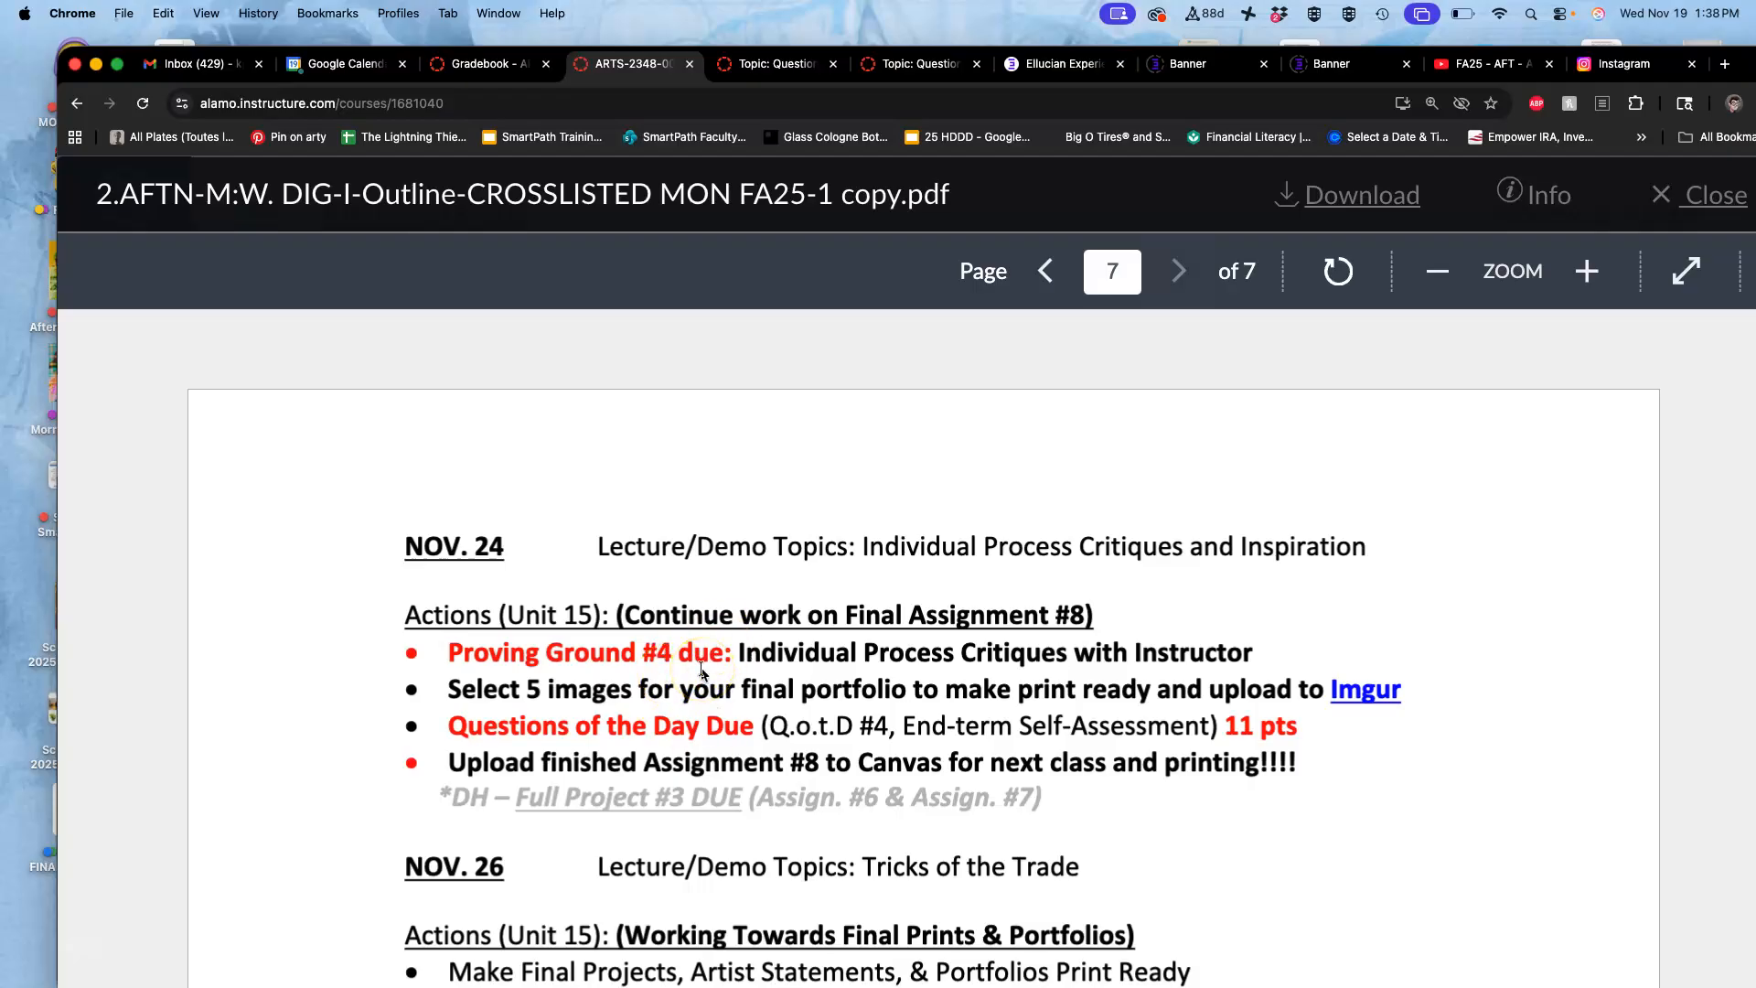
scroll(702, 671, "up", 10)
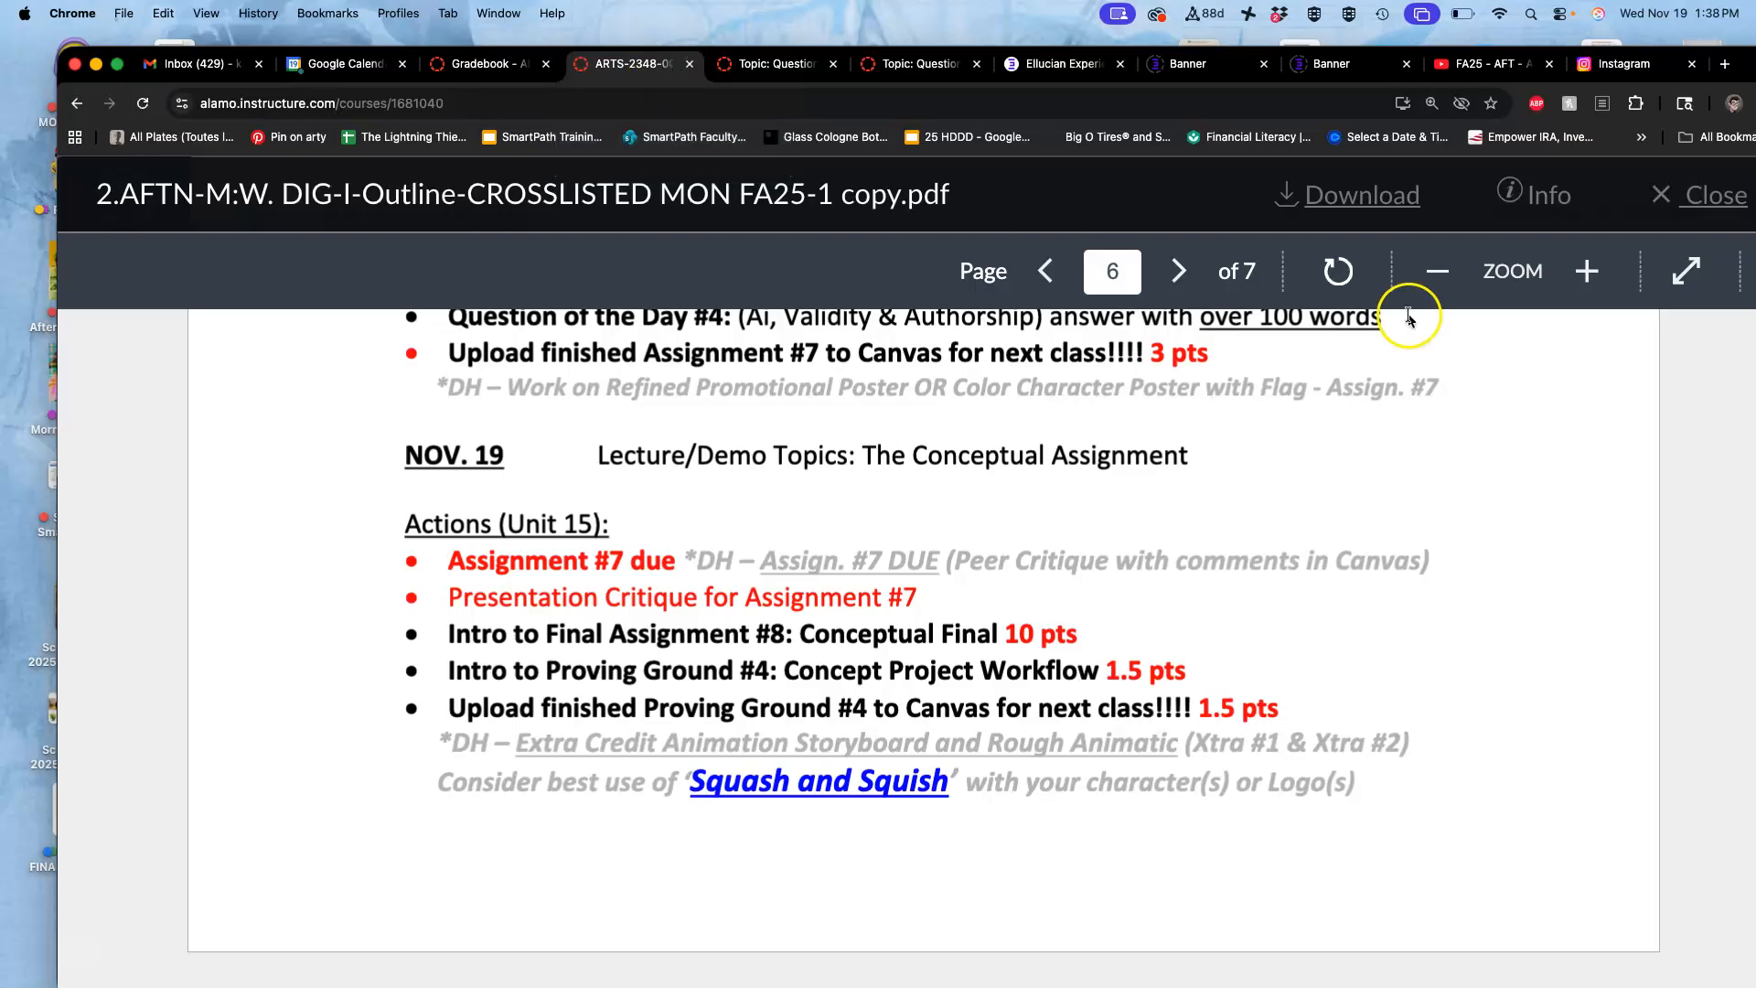
Step: Close the course outline and open the Assignment Sheets page at Assignment #7 (Digital Painting)
left_click(1712, 192)
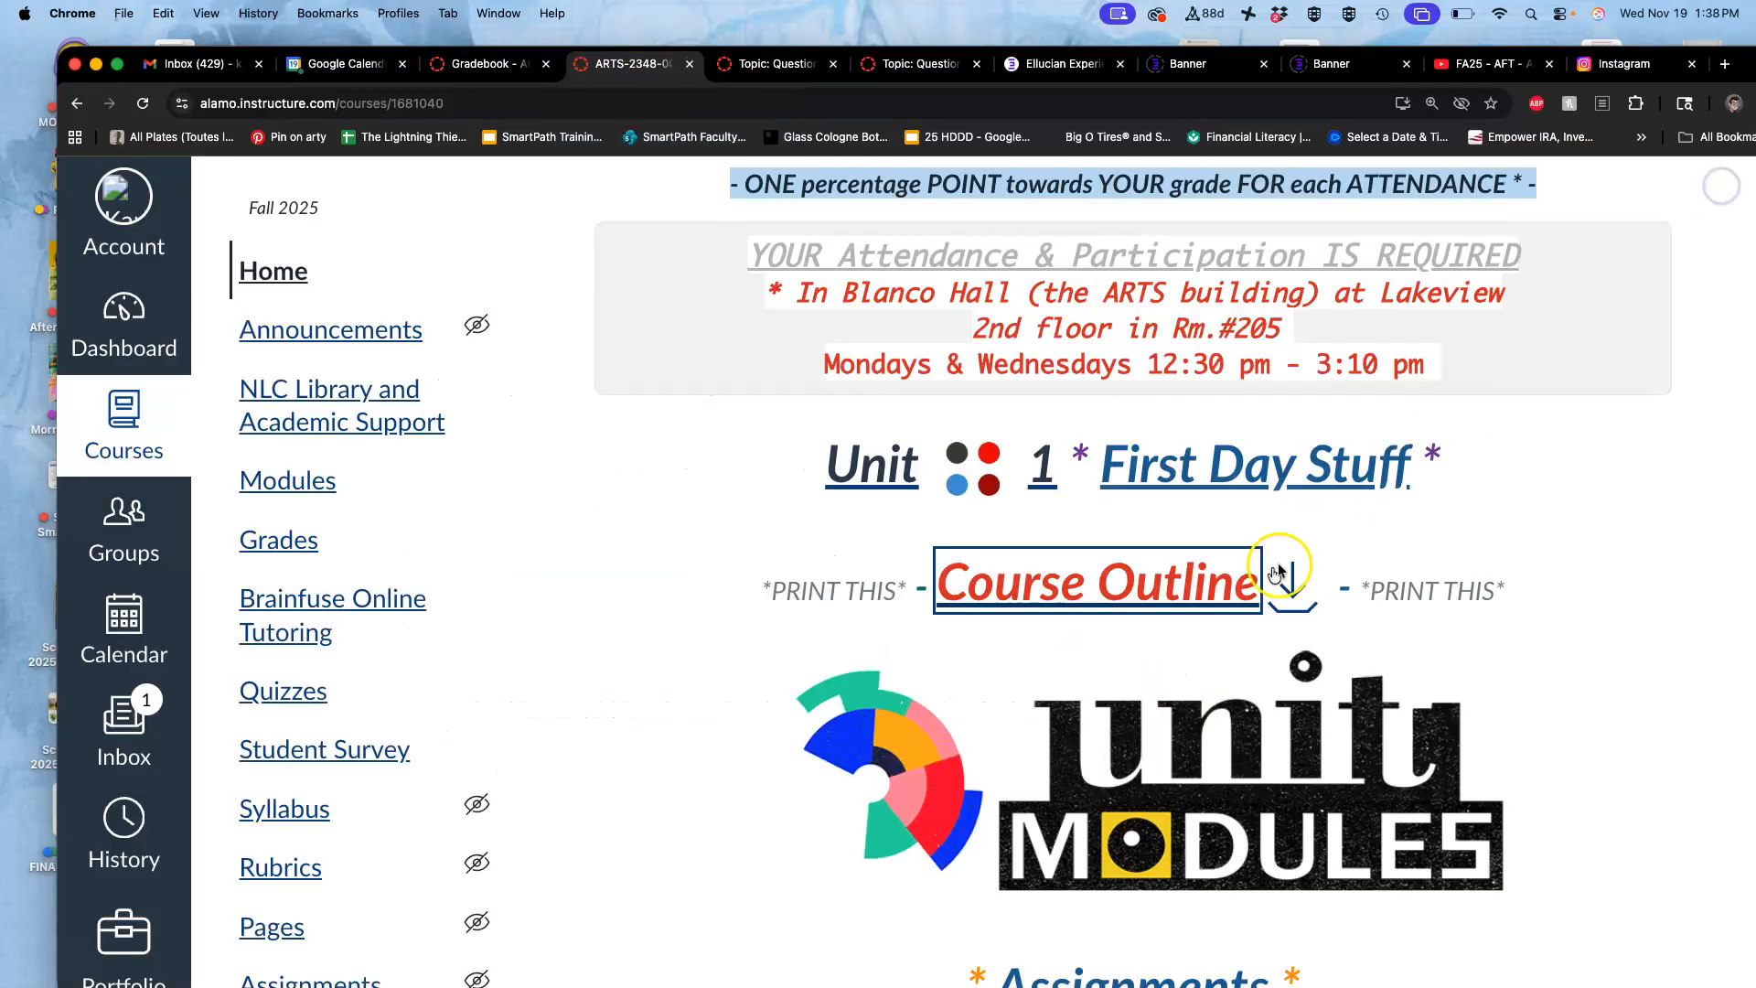
scroll(1214, 661, "down", 5)
left_click(1115, 561)
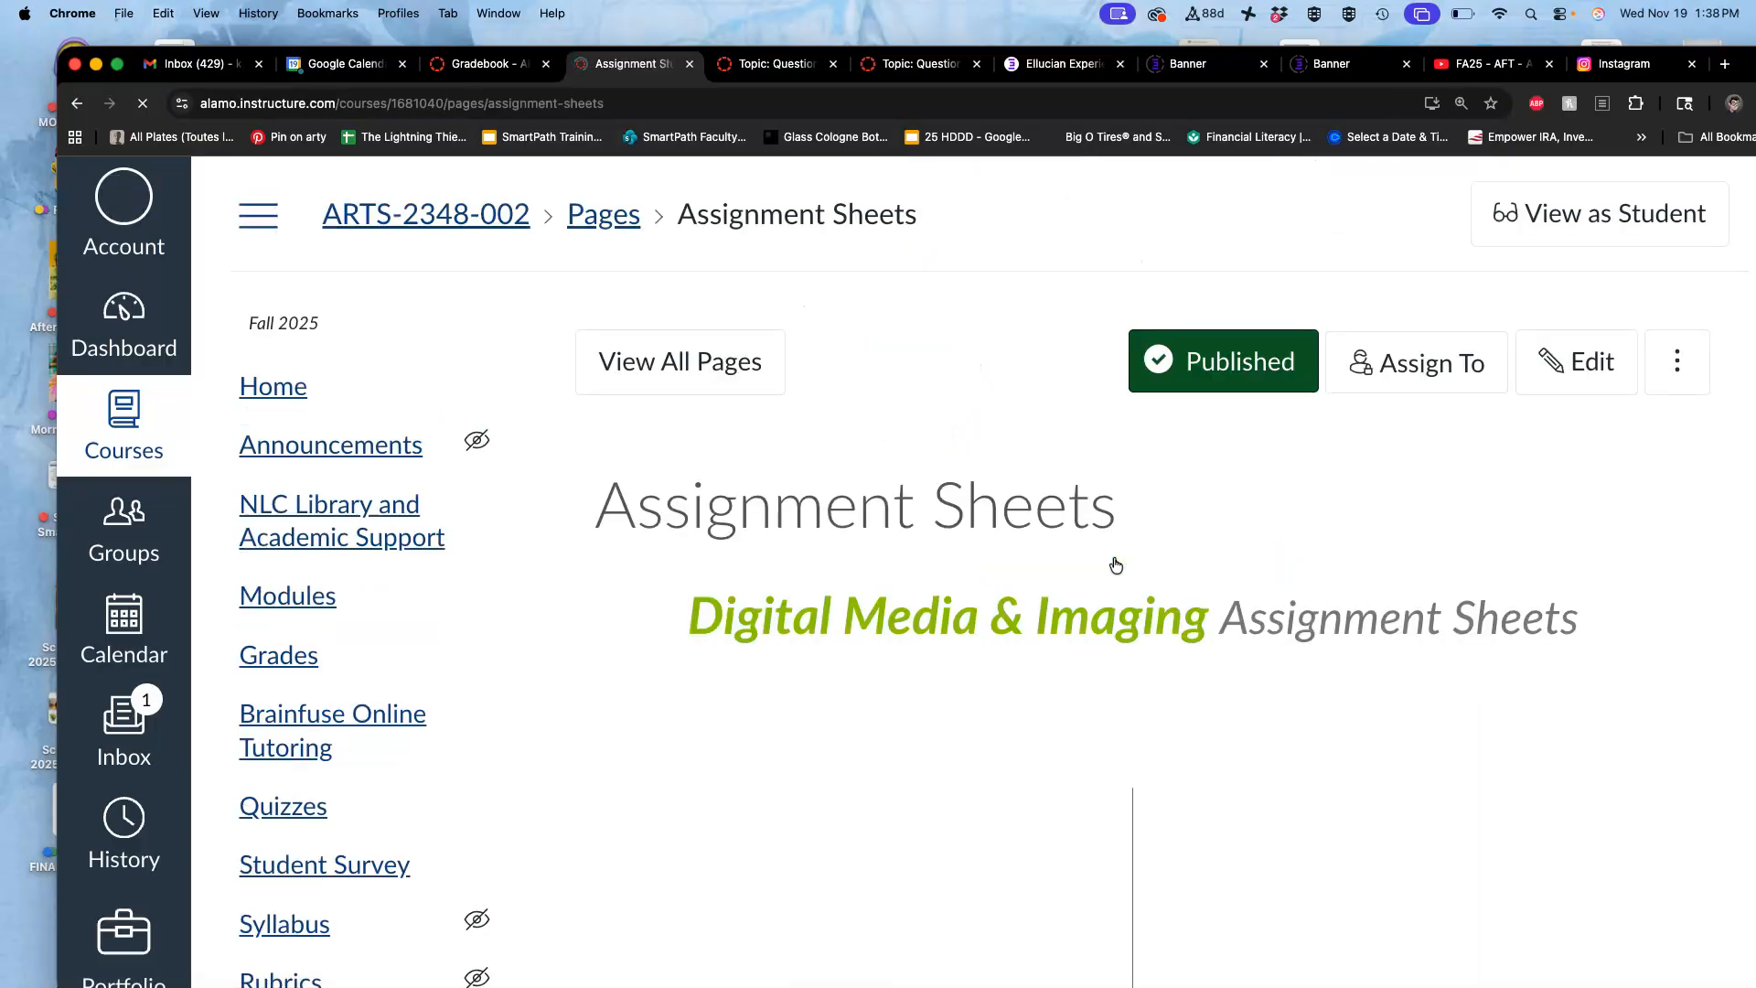
scroll(1116, 565, "down", 20)
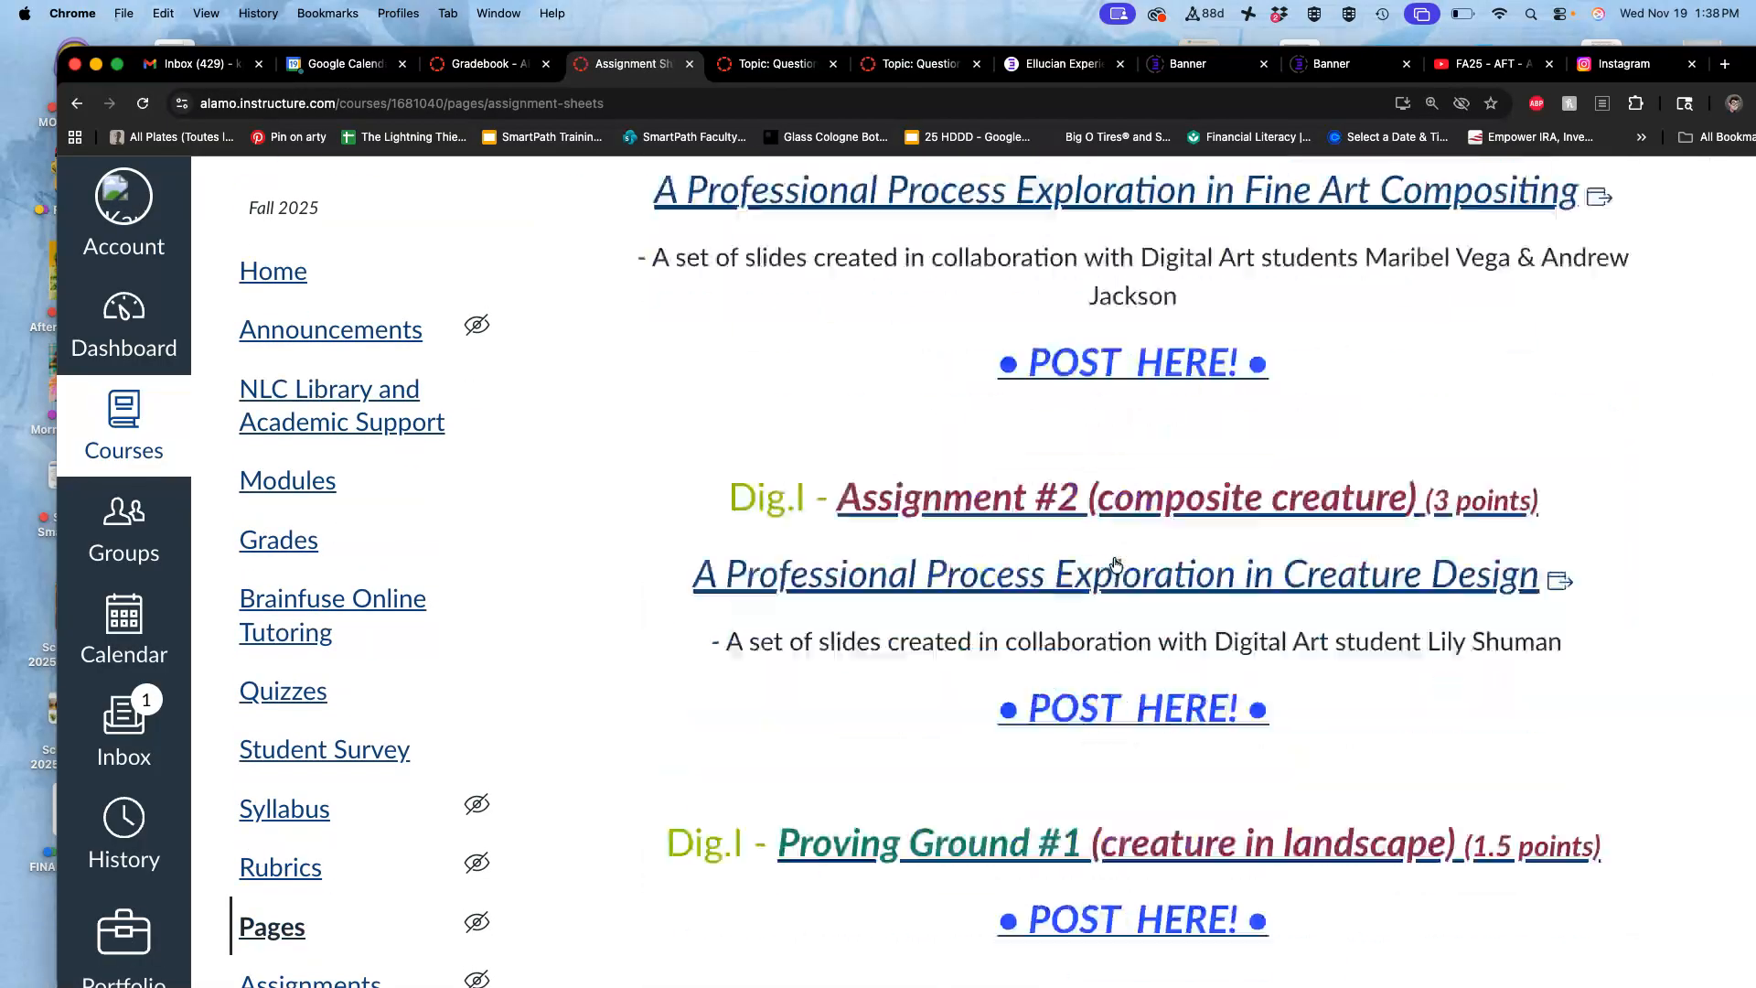
scroll(1116, 565, "down", 20)
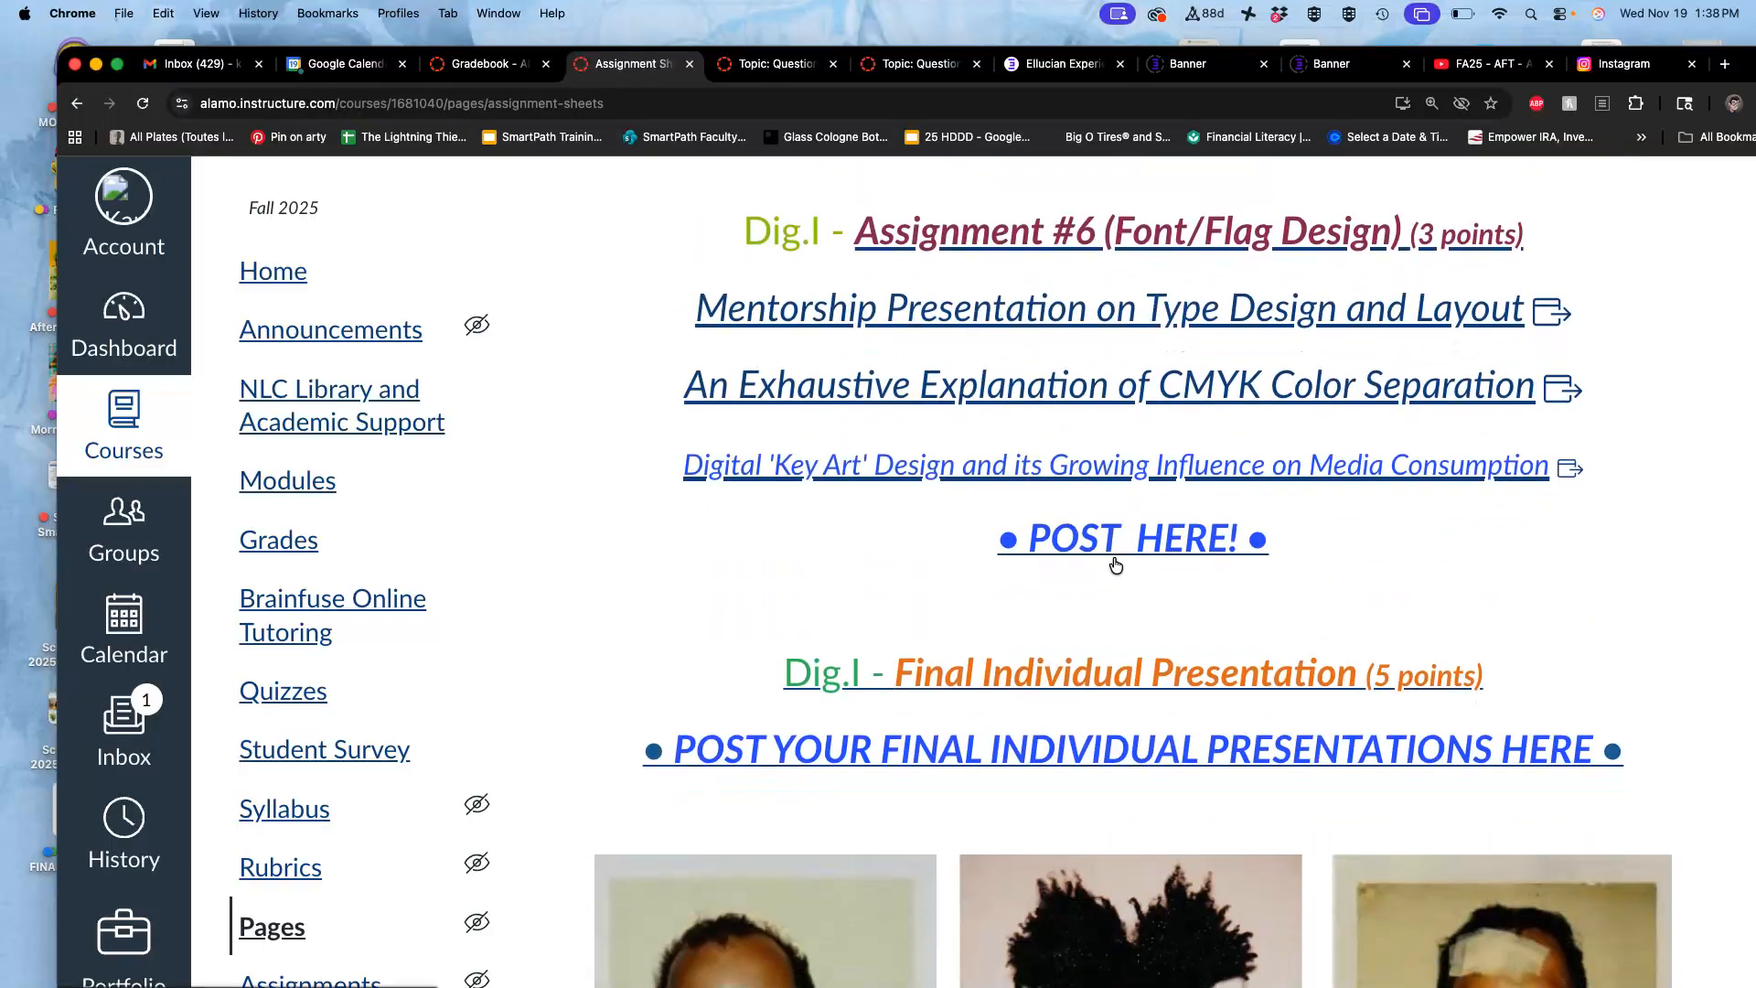
scroll(1116, 565, "up", 3)
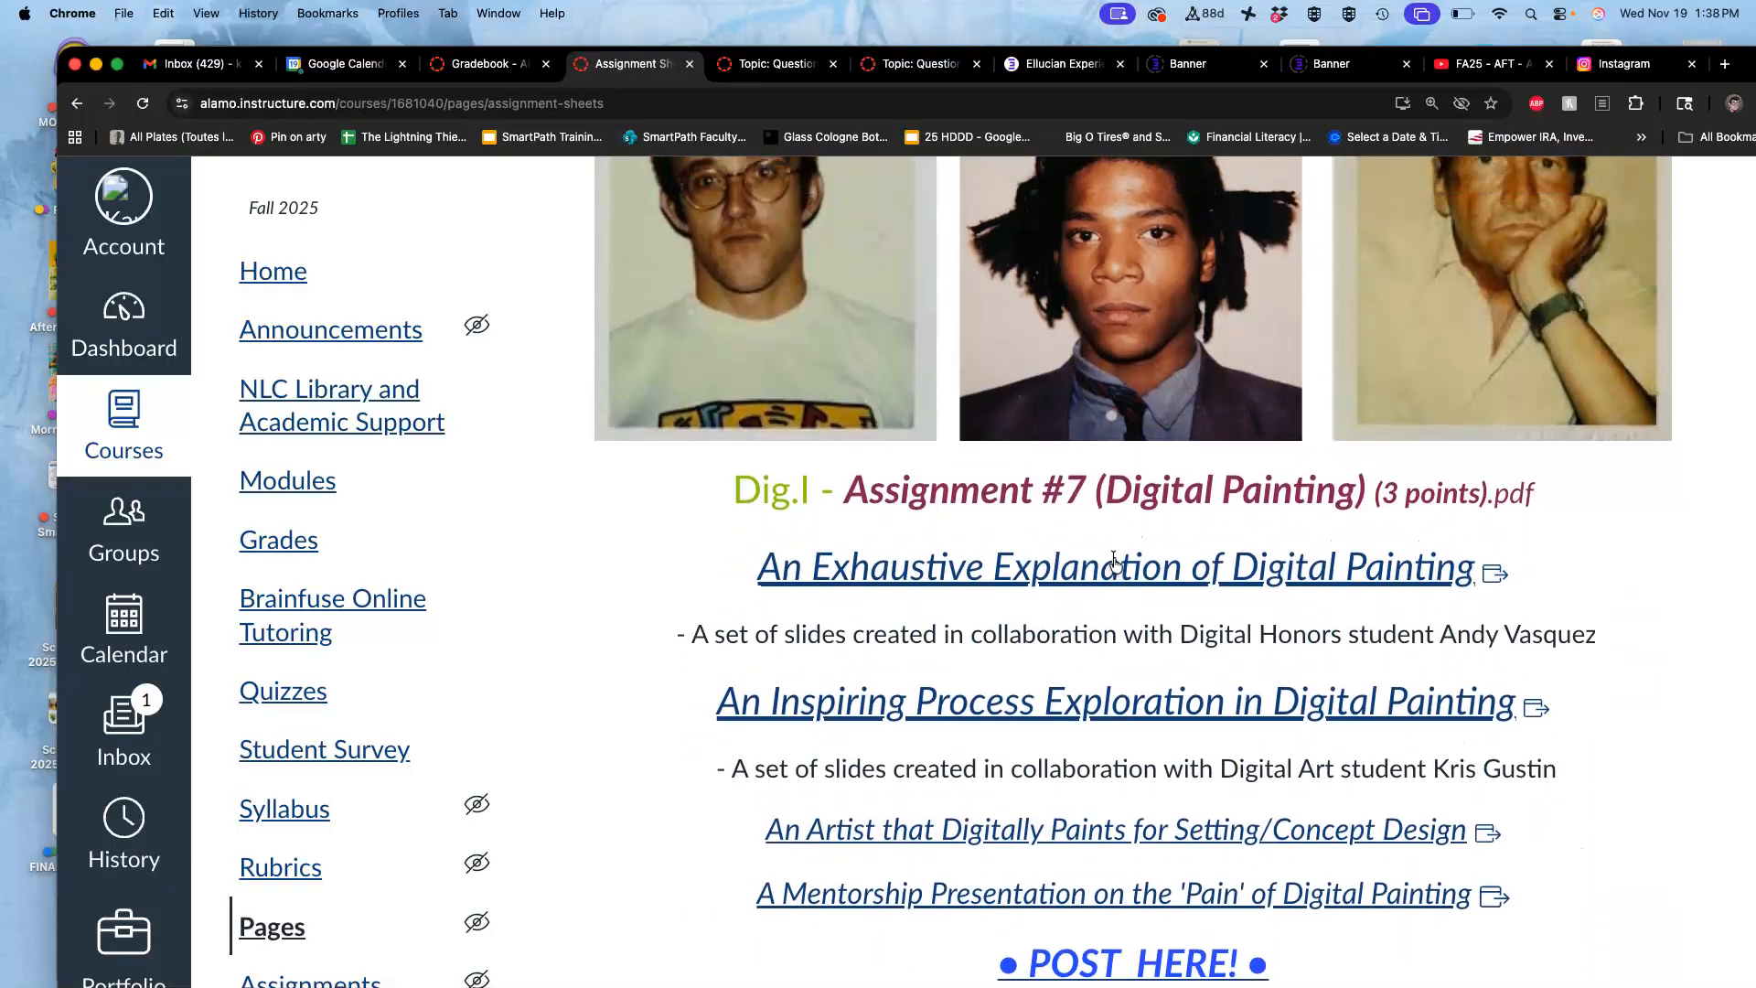
scroll(1117, 582, "down", 2)
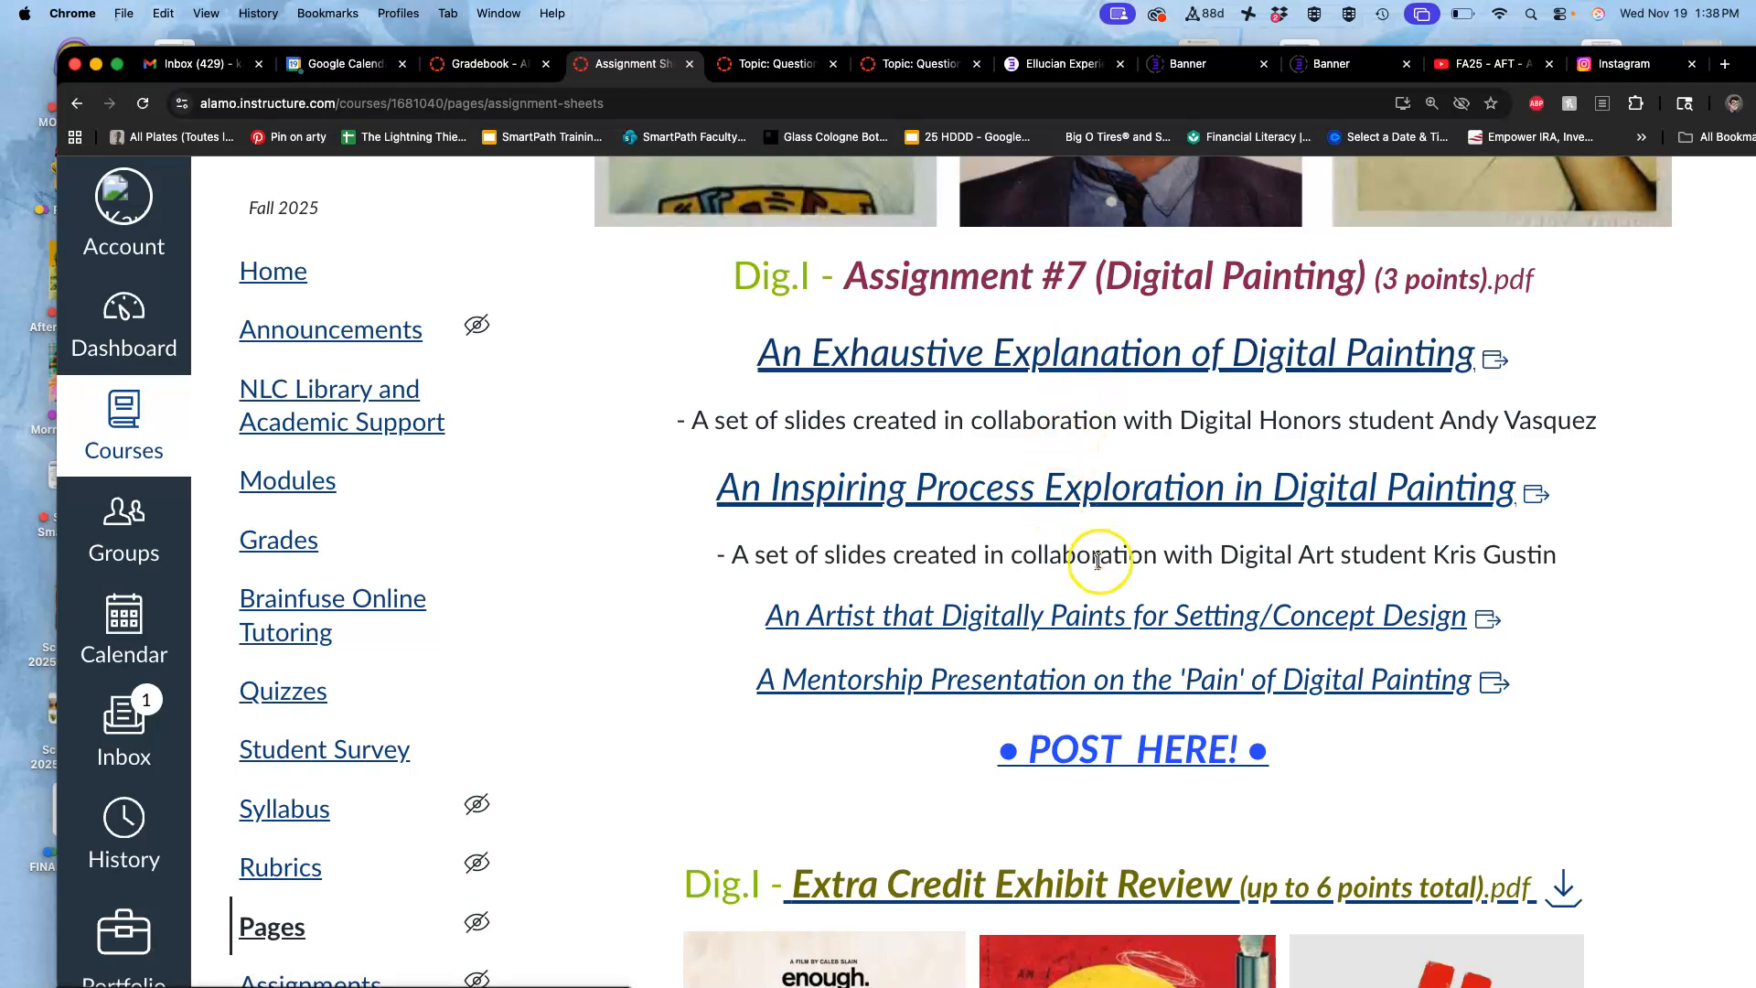
Step: Open "A Mentorship Presentation on the 'Pain' of Digital Painting" in a new tab and switch to it in Google Slides
right_click(1040, 686)
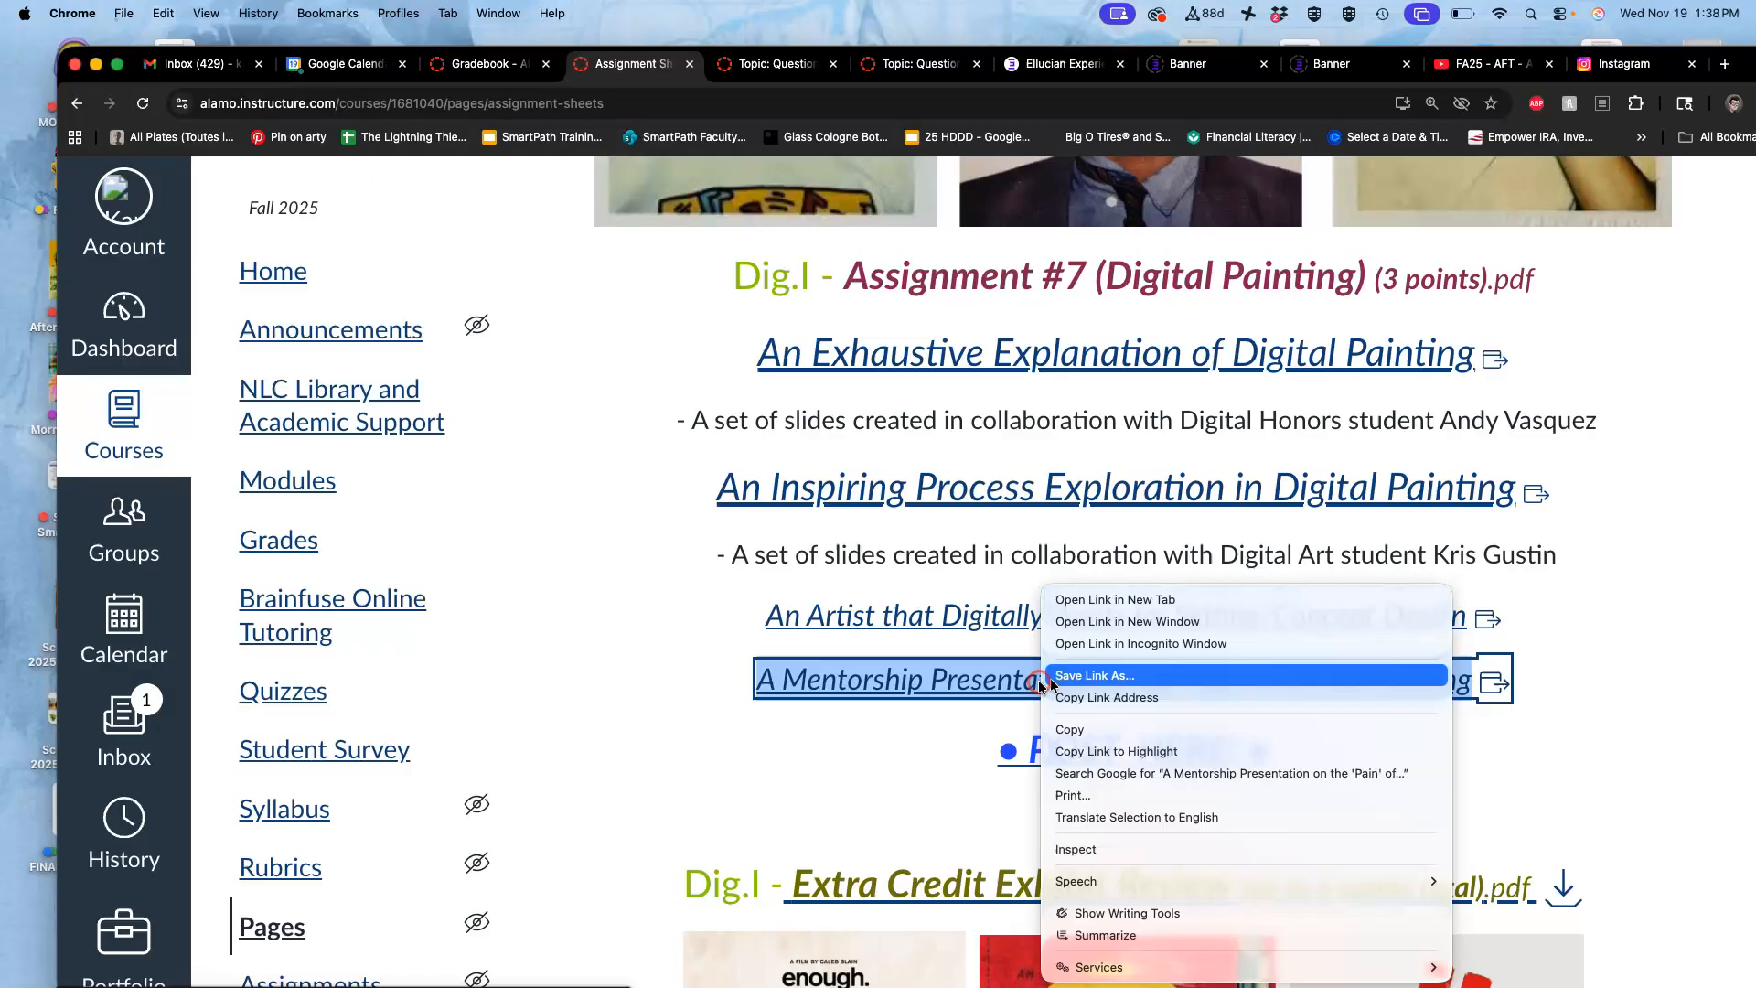
left_click(1099, 601)
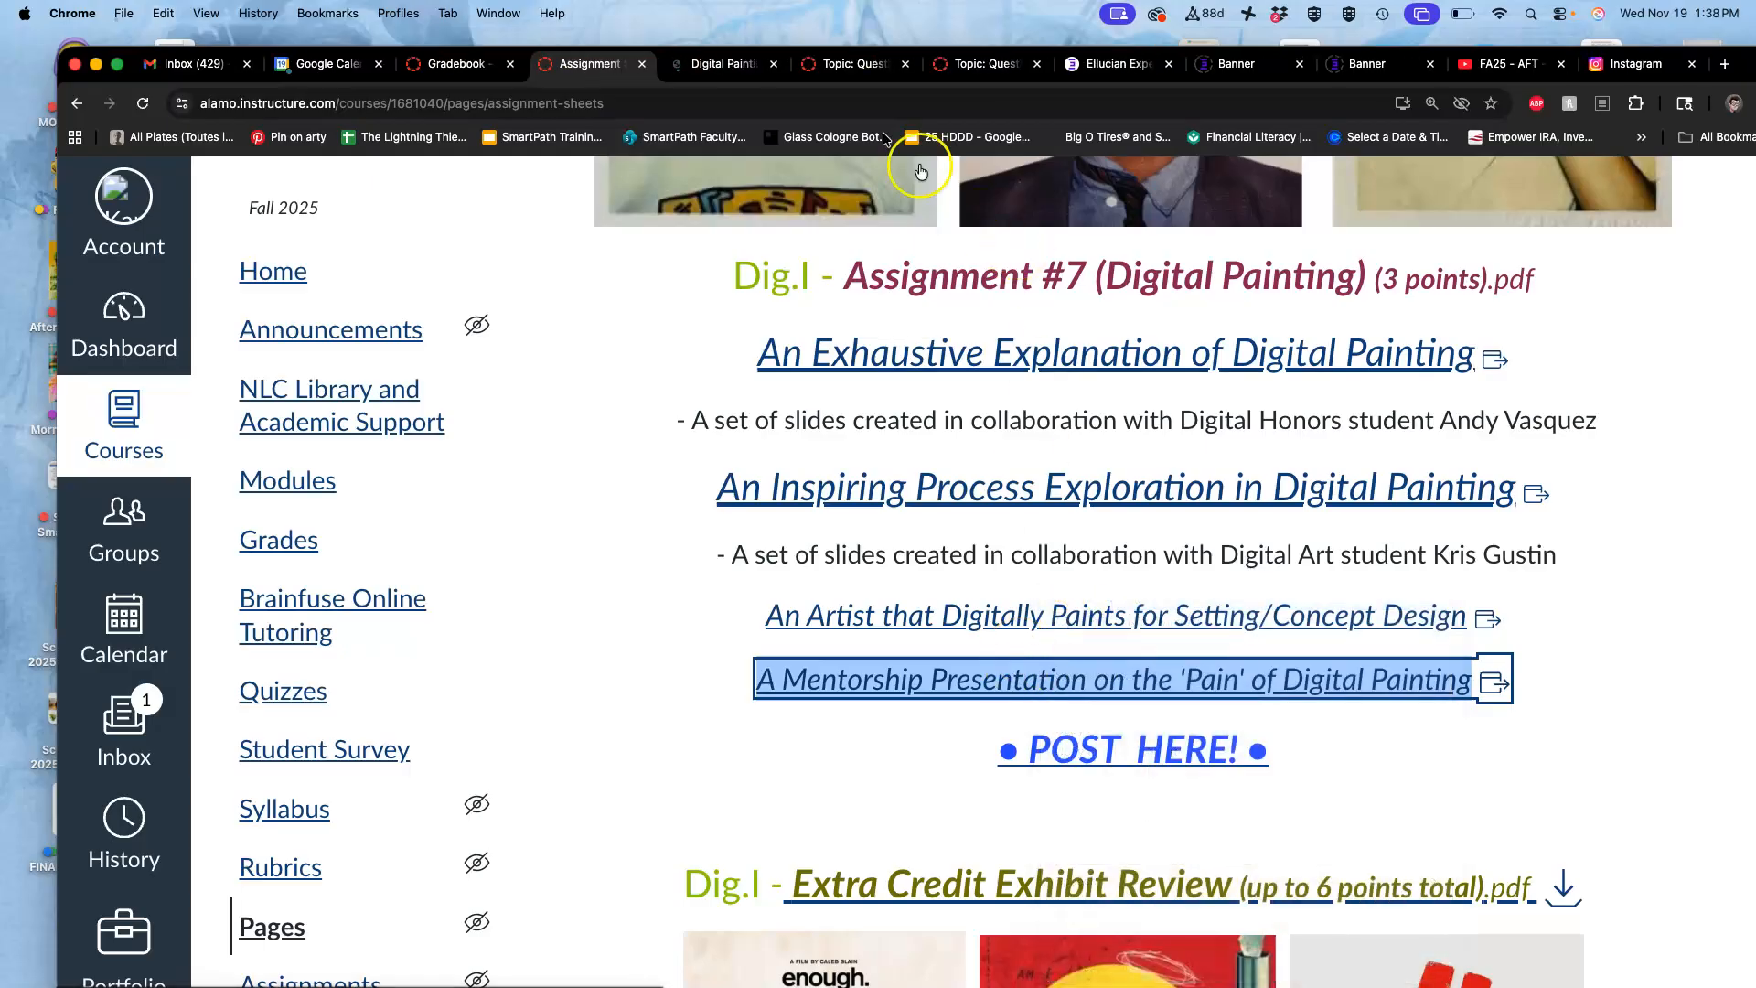
left_click(735, 70)
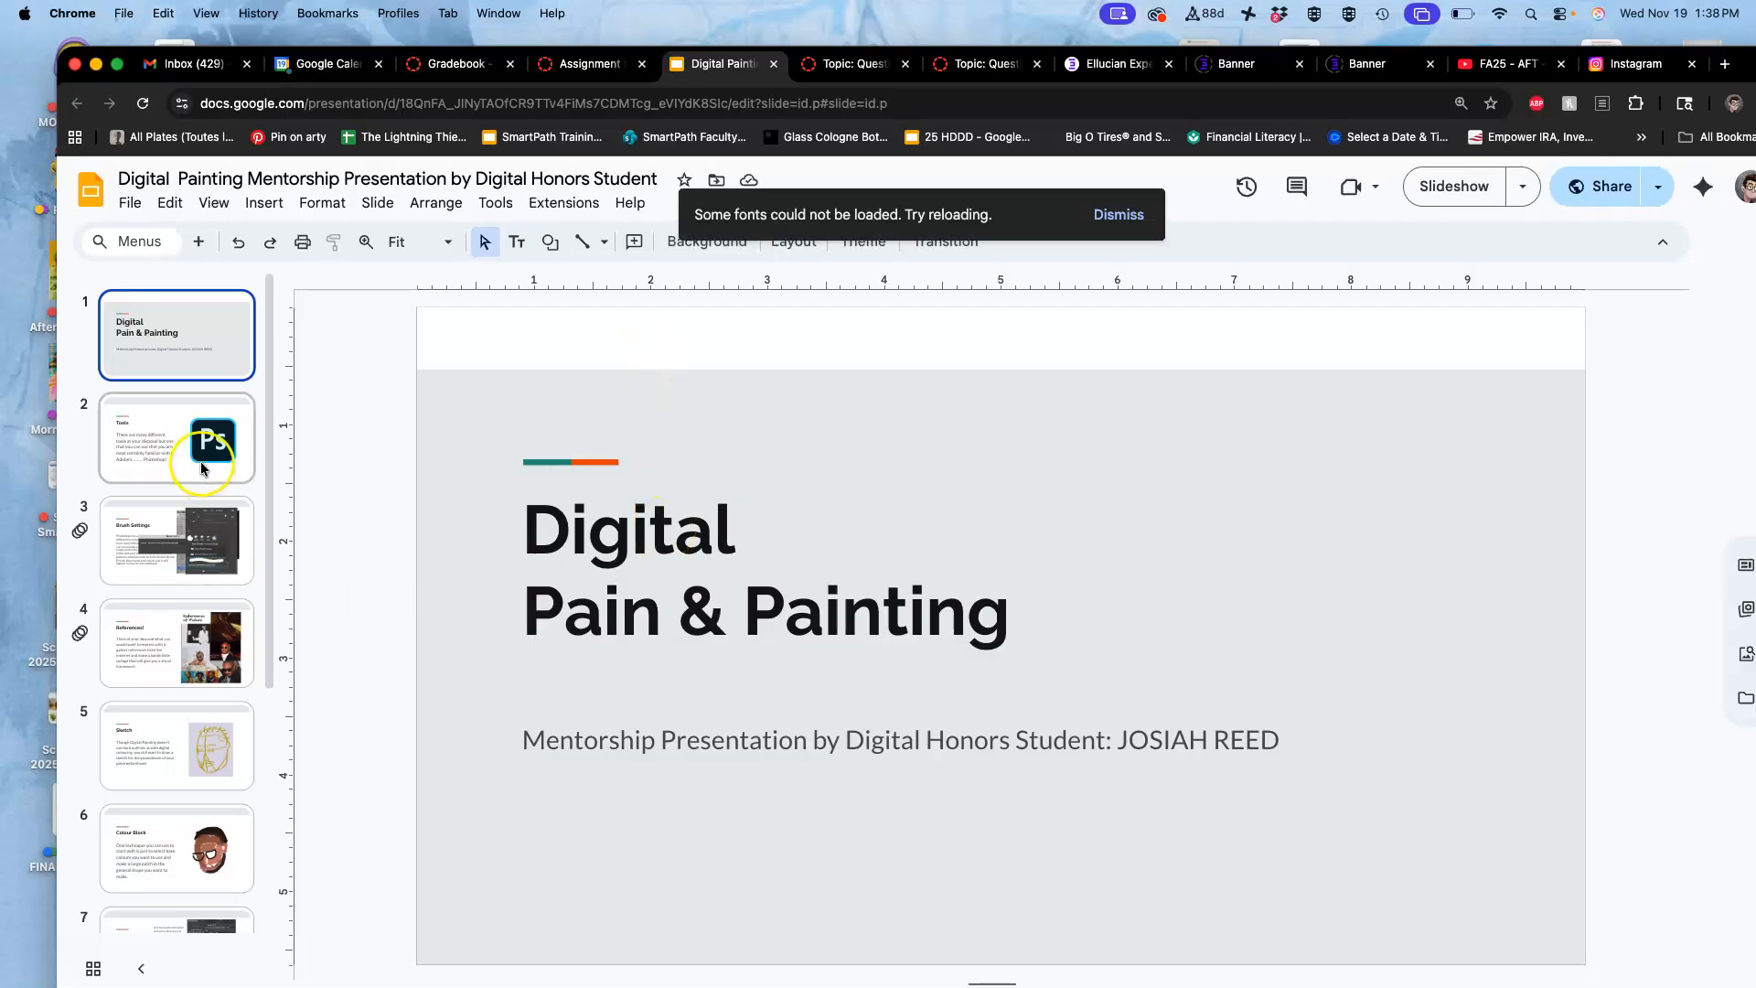
Step: View slides 2 to 6 of the mentorship presentation, from the Photoshop tools slide through Colour Block
left_click(200, 461)
left_click(196, 540)
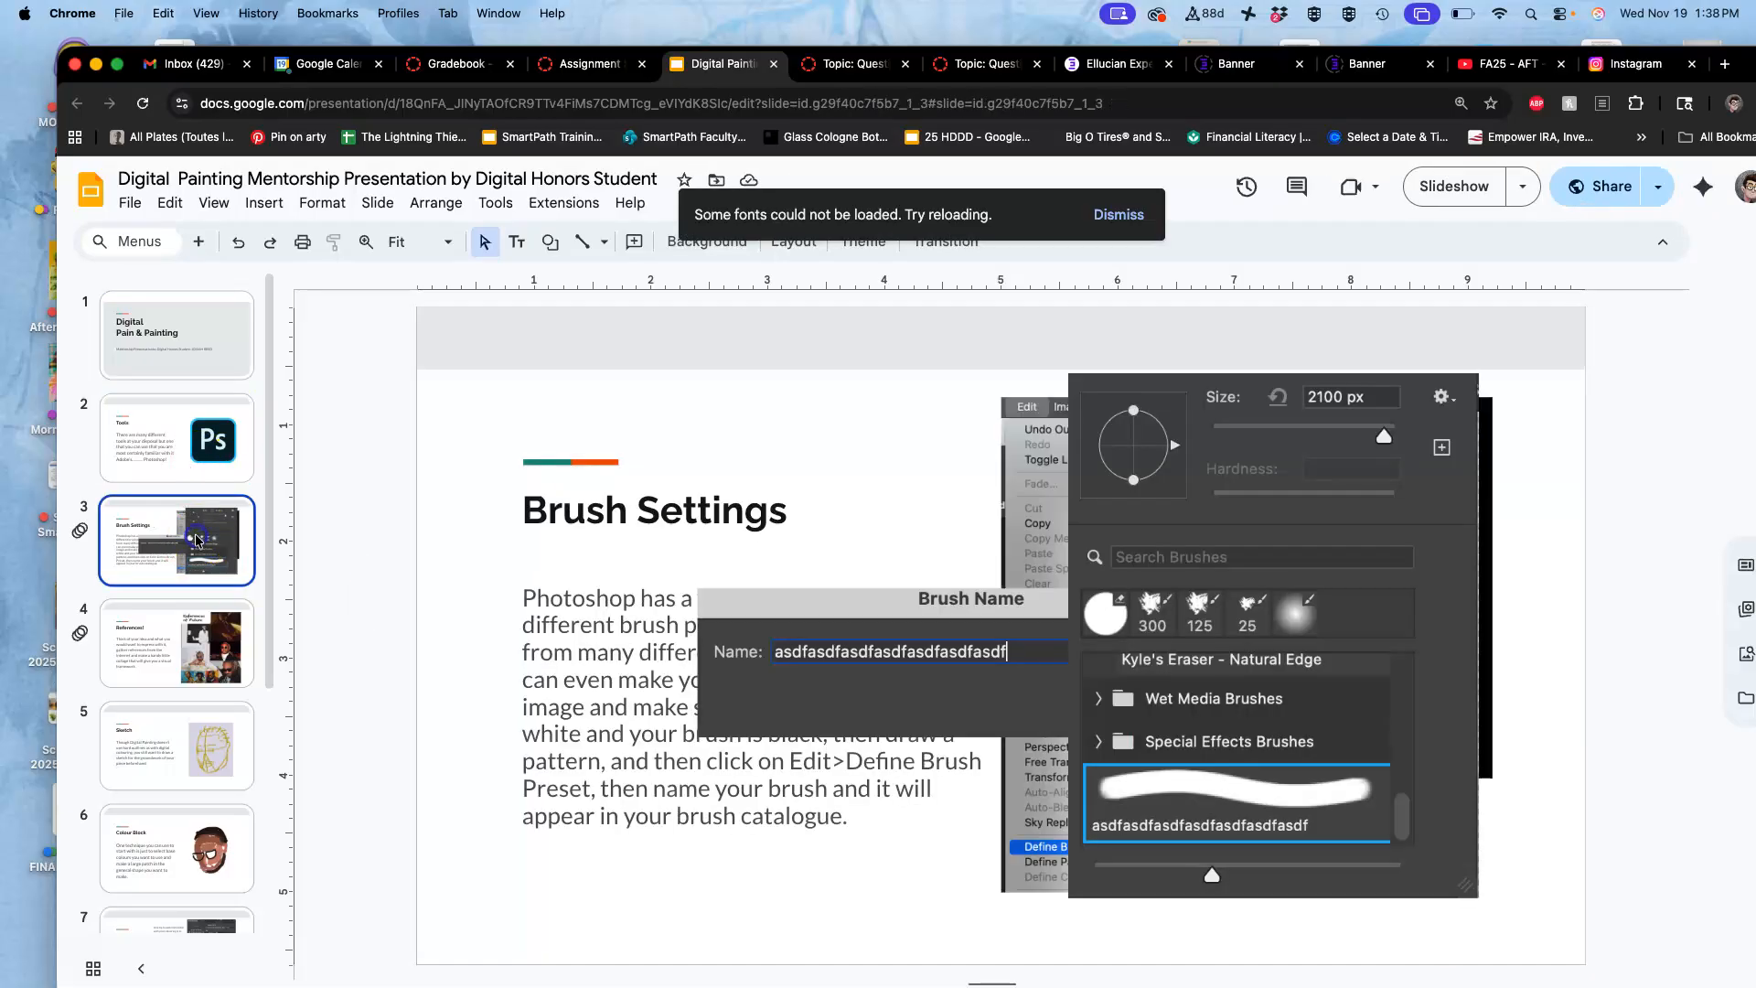
left_click(206, 640)
left_click(180, 715)
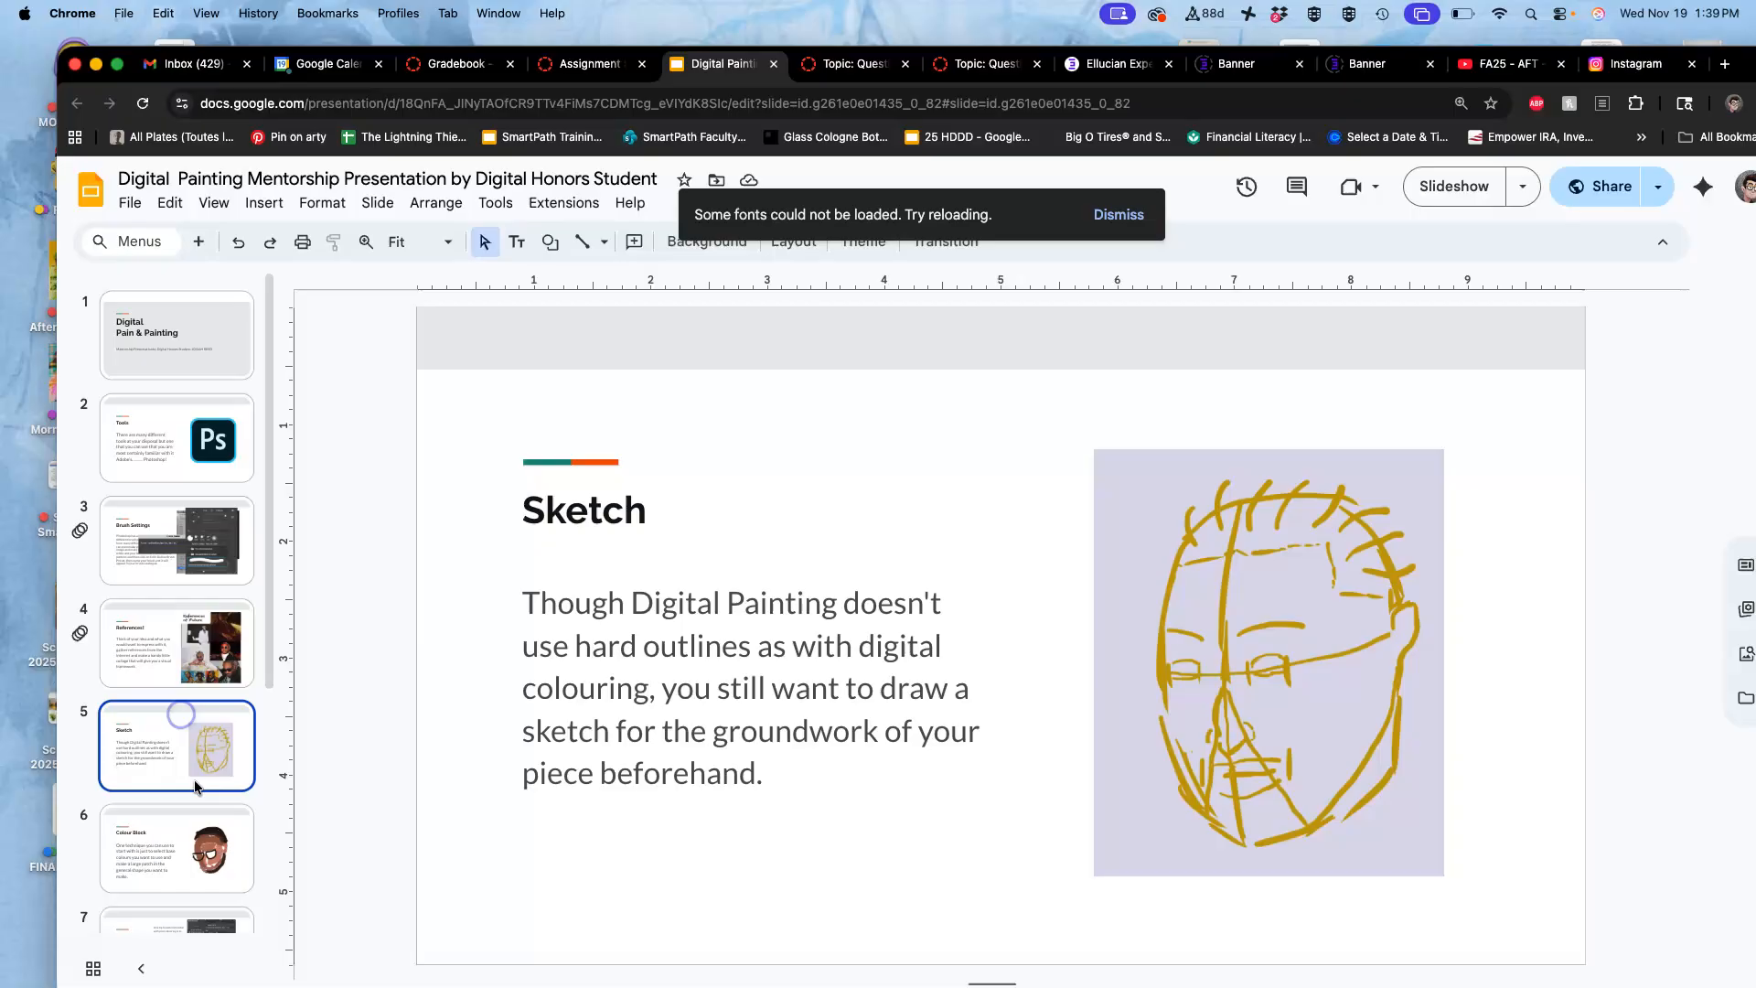
left_click(198, 834)
Step: Go back to the Sketch and References! slides and compare the reference collage with the sketch
scroll(200, 837, "down", 1)
left_click(201, 712)
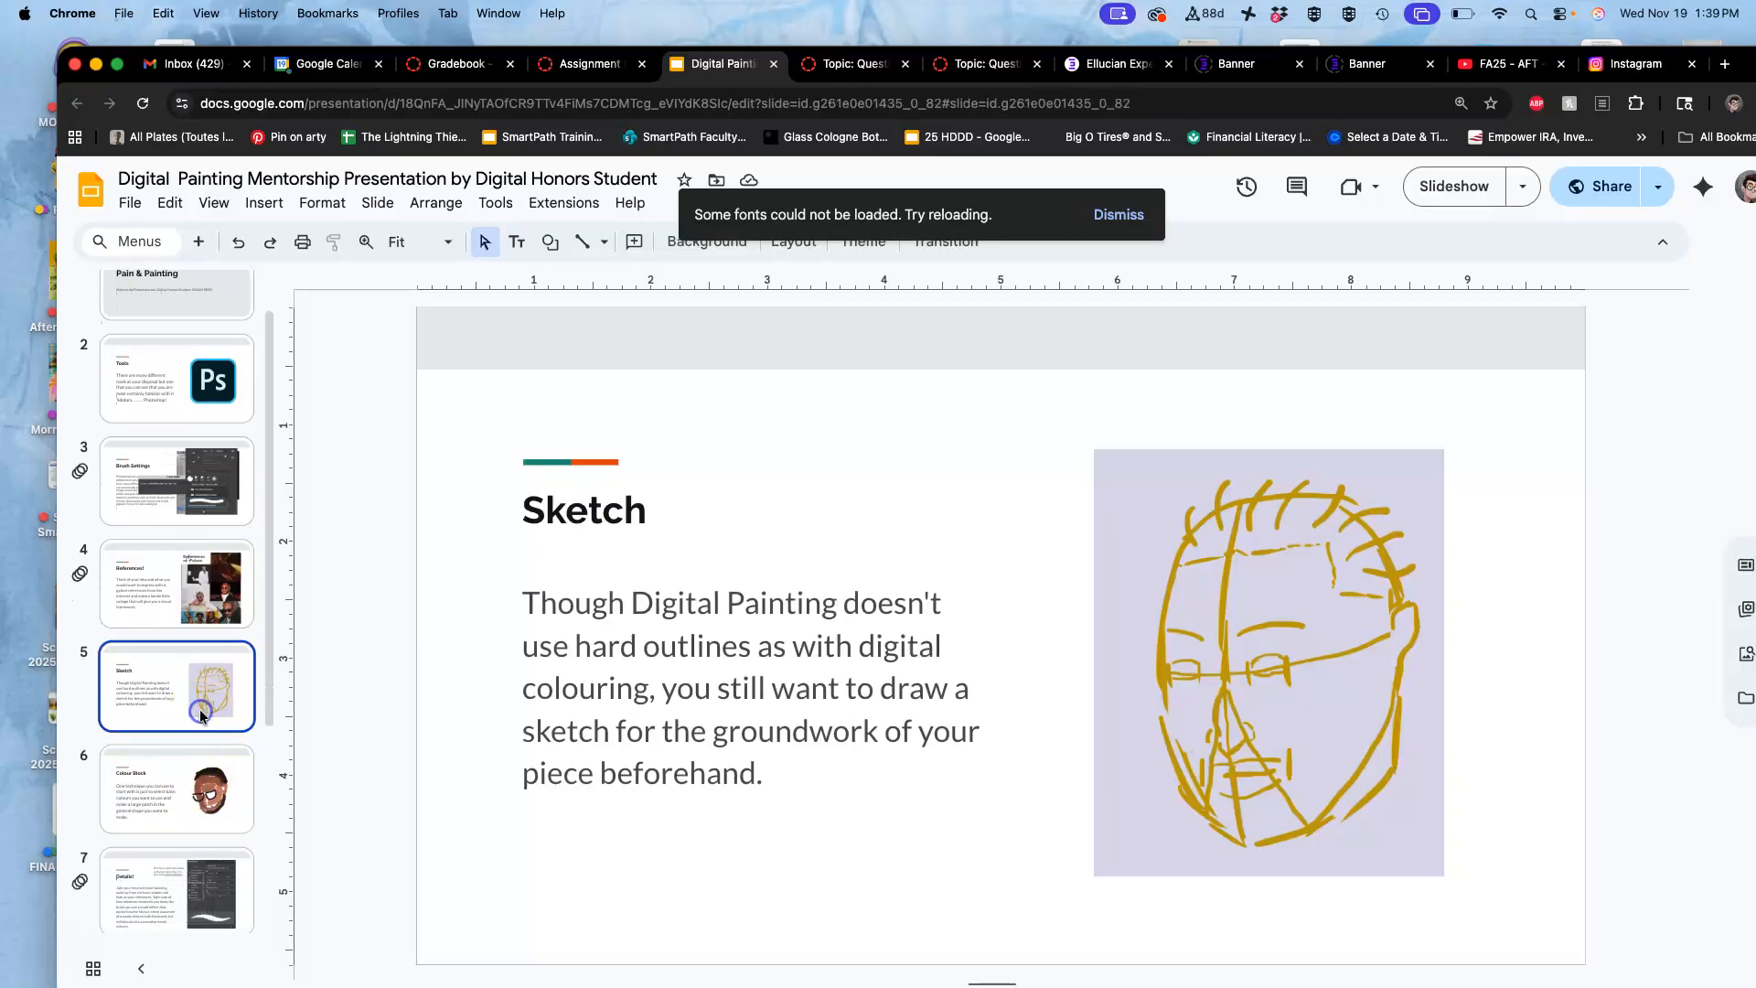
left_click(186, 610)
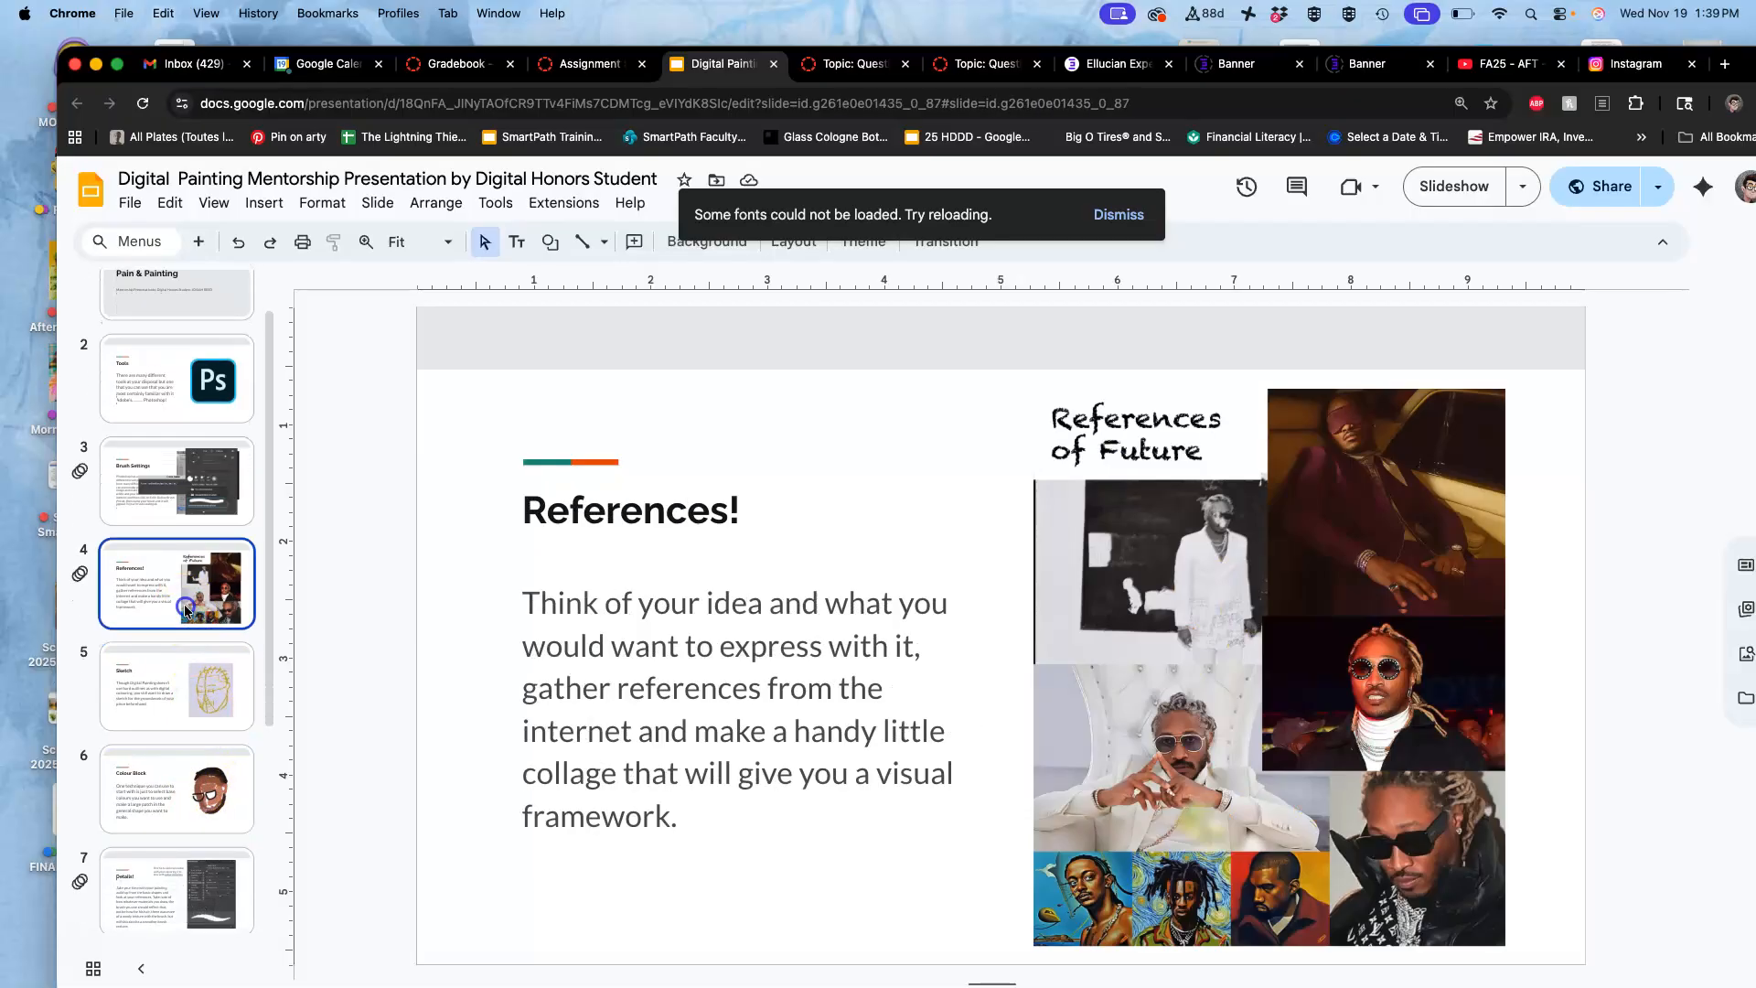
left_click(190, 694)
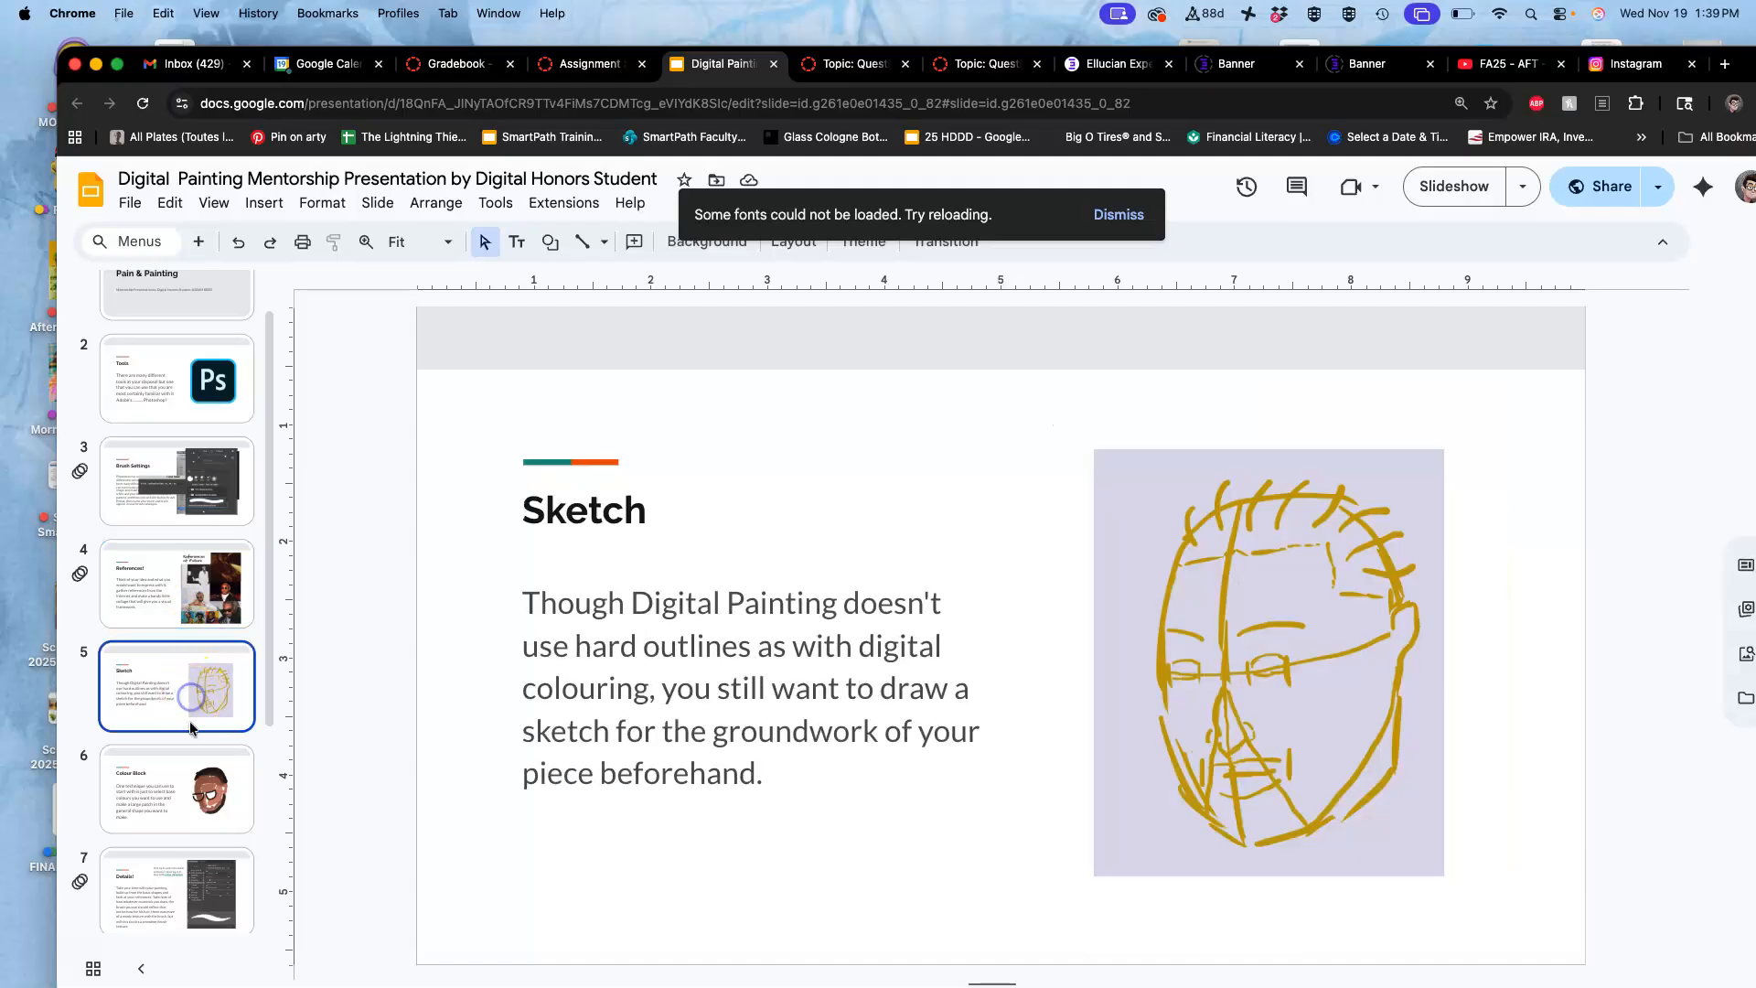
left_click(190, 616)
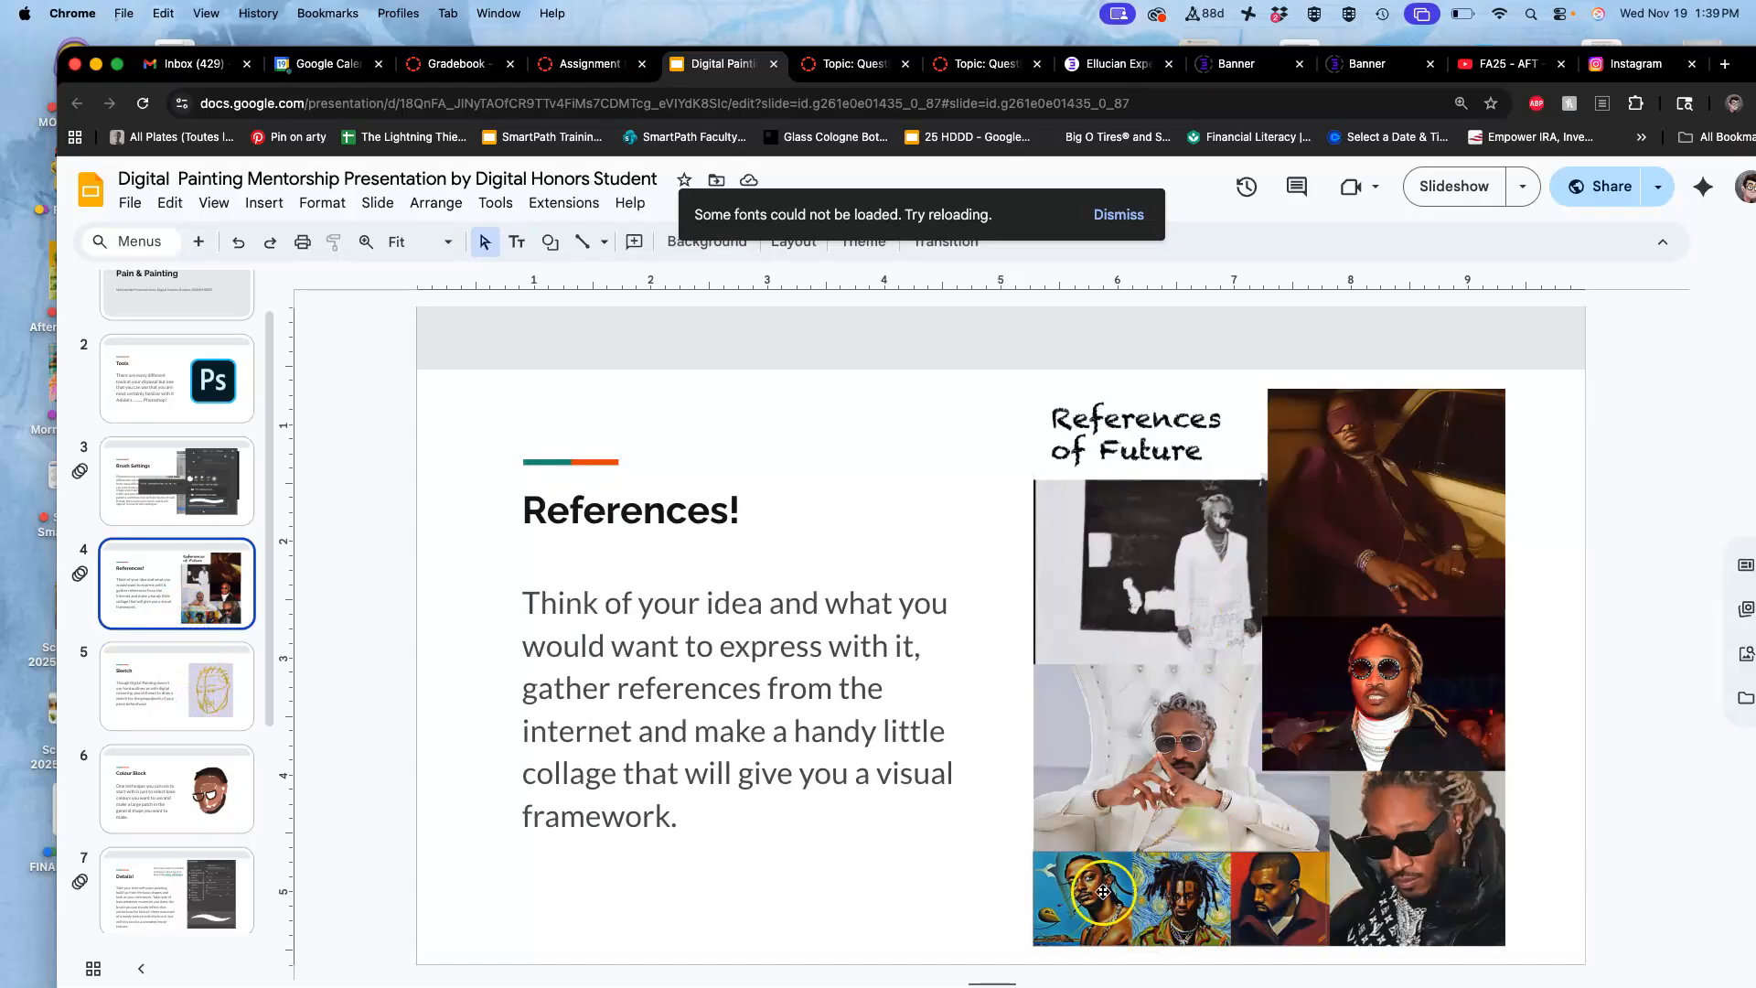
left_click(155, 652)
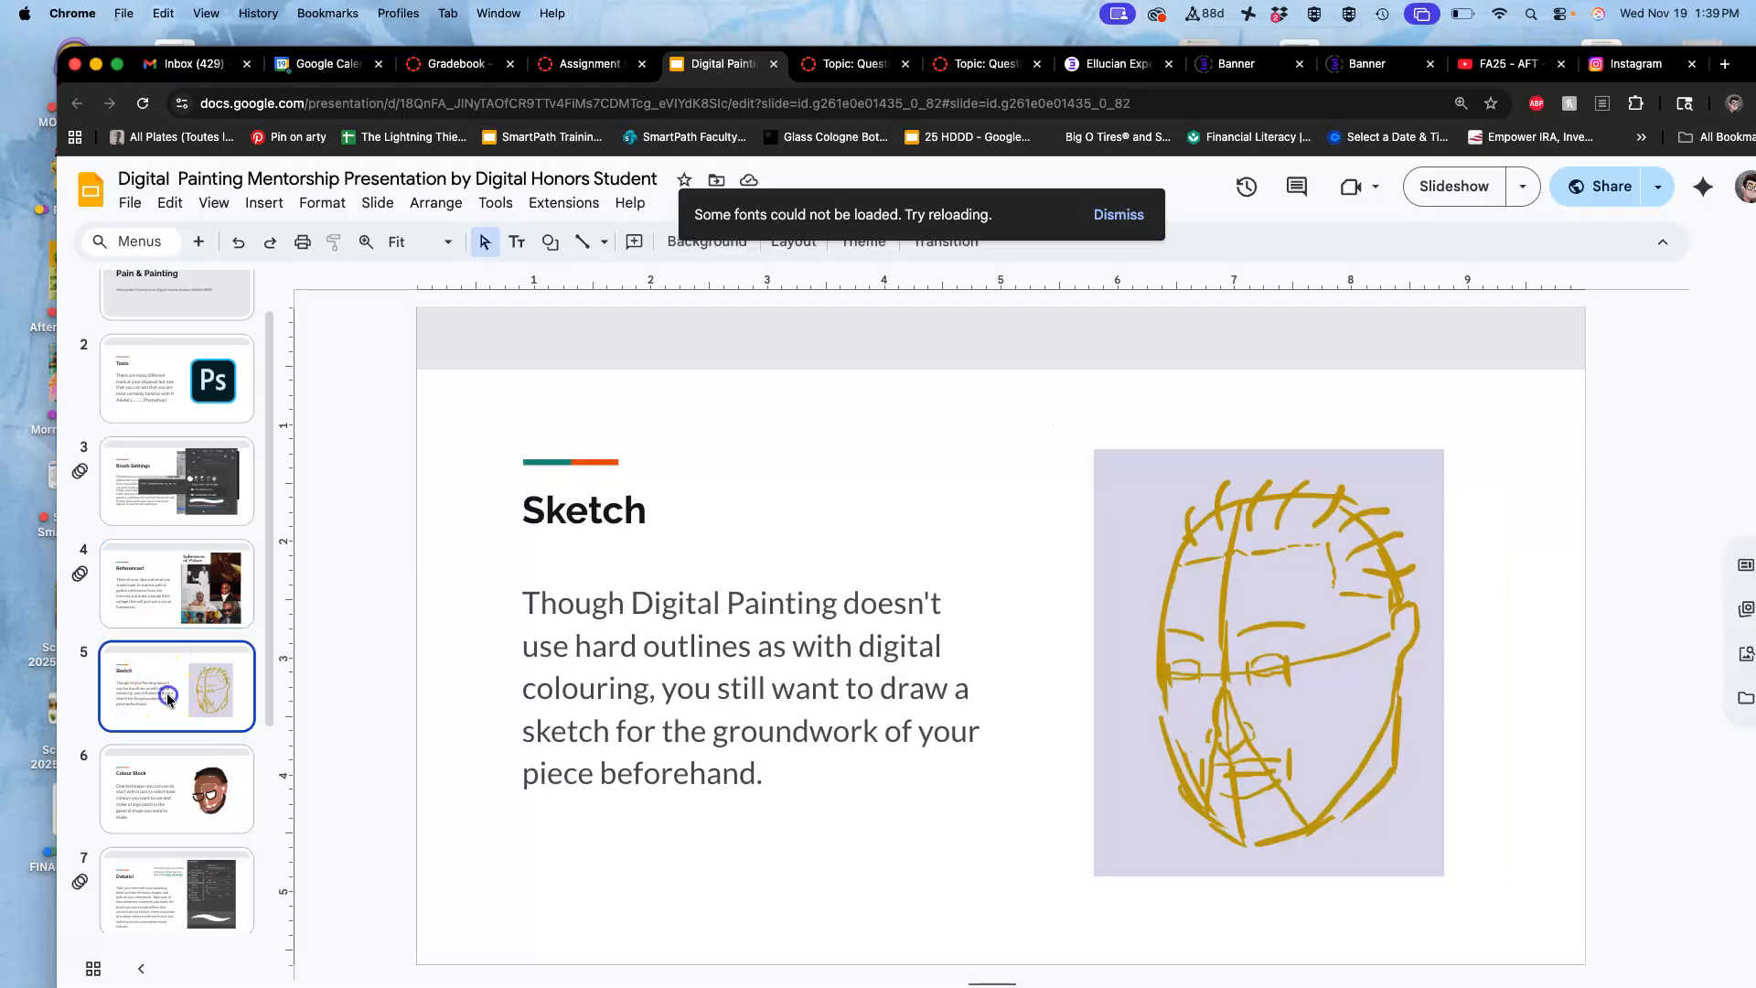
Step: View the slides from Colour Block through Optional Stickers, and return to the Finish slide with the completed portrait
left_click(172, 779)
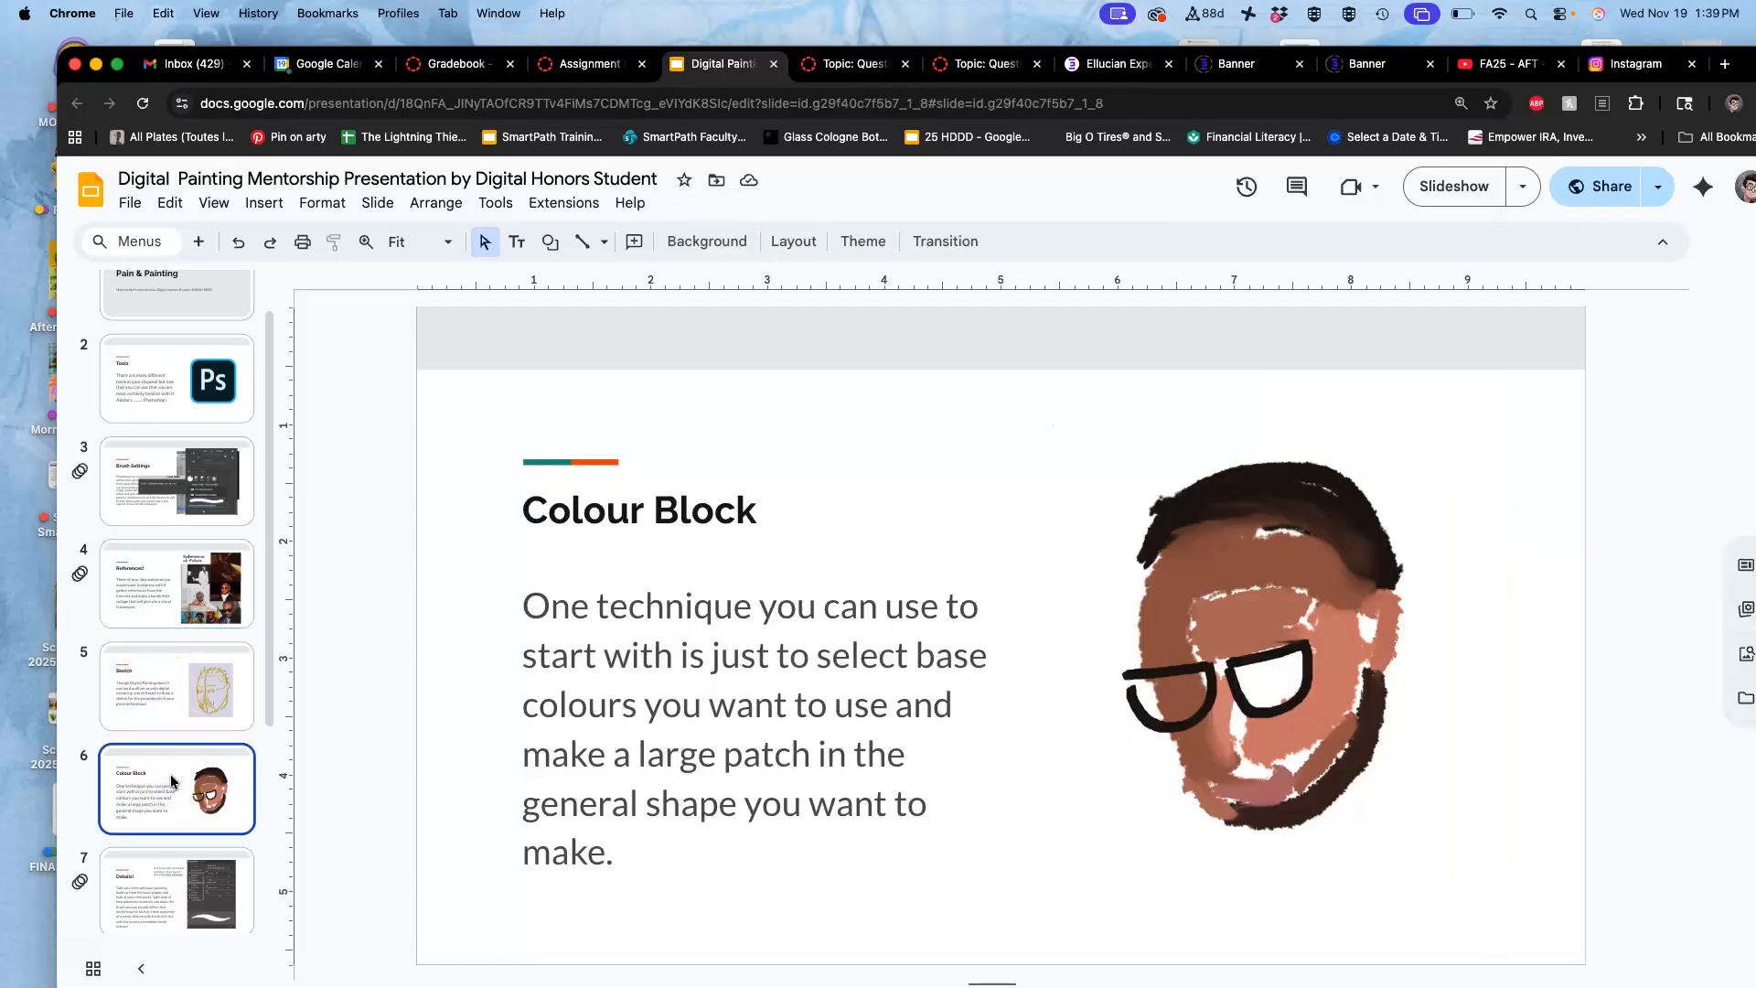
scroll(172, 779, "down", 2)
left_click(172, 779)
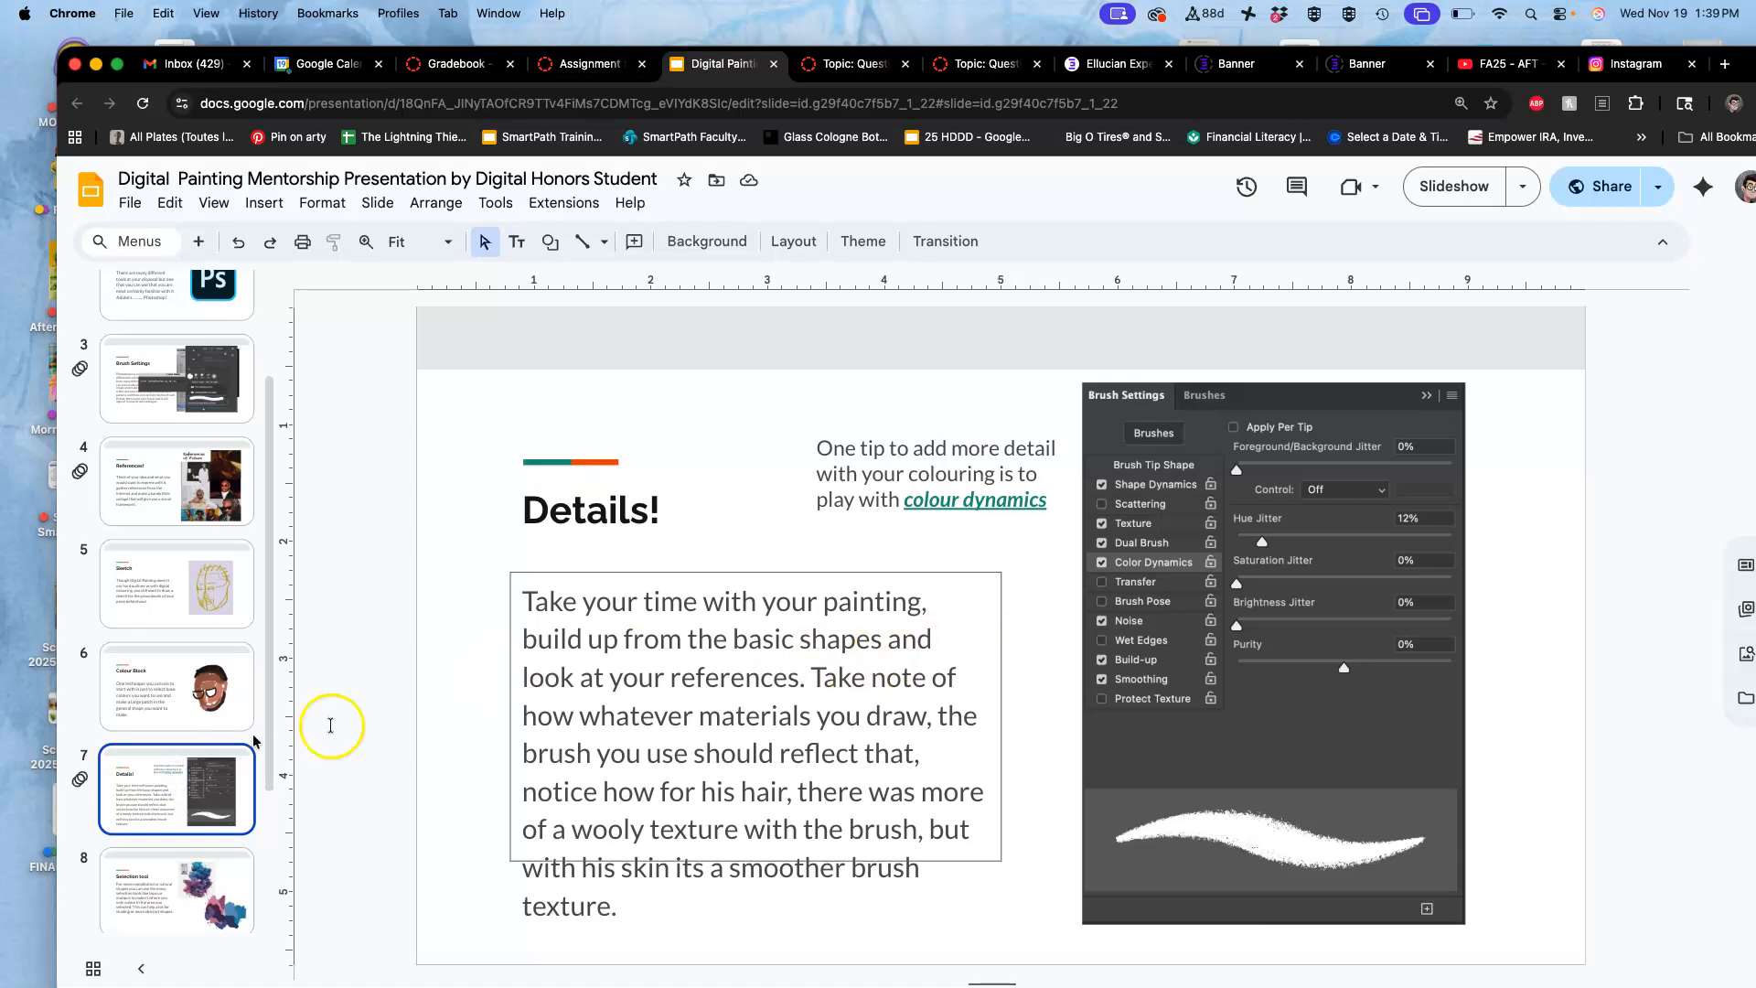
left_click(196, 871)
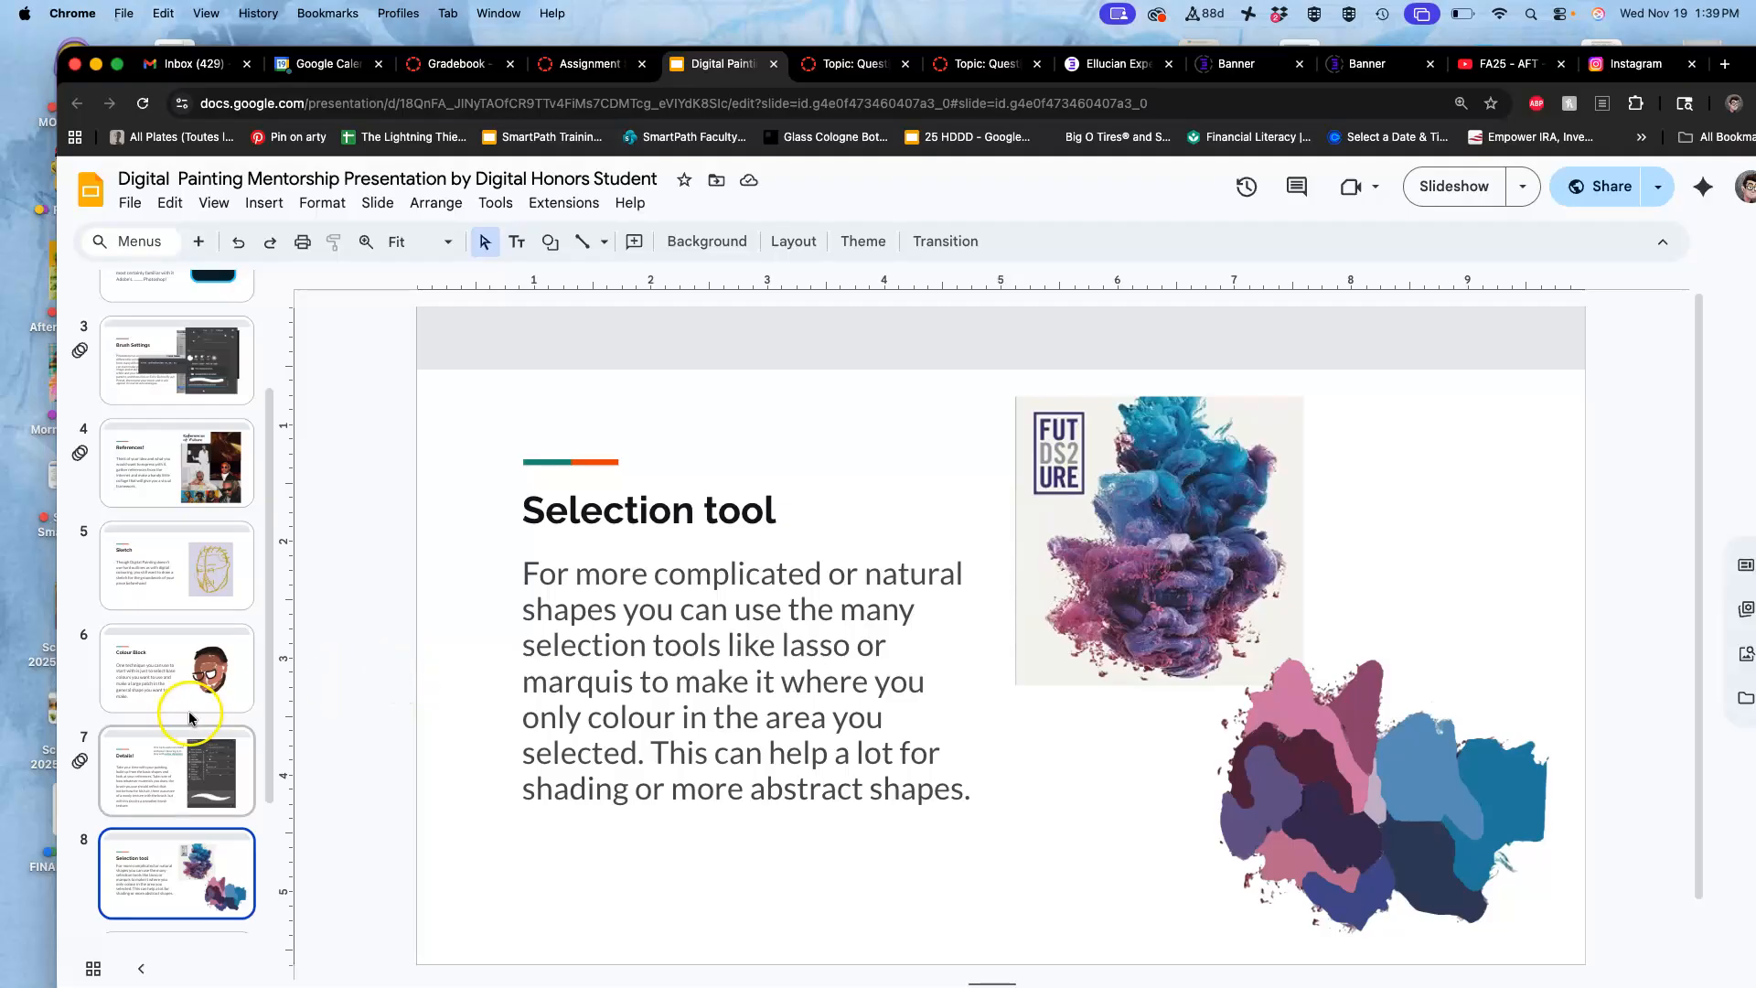
scroll(195, 739, "down", 3)
left_click(184, 773)
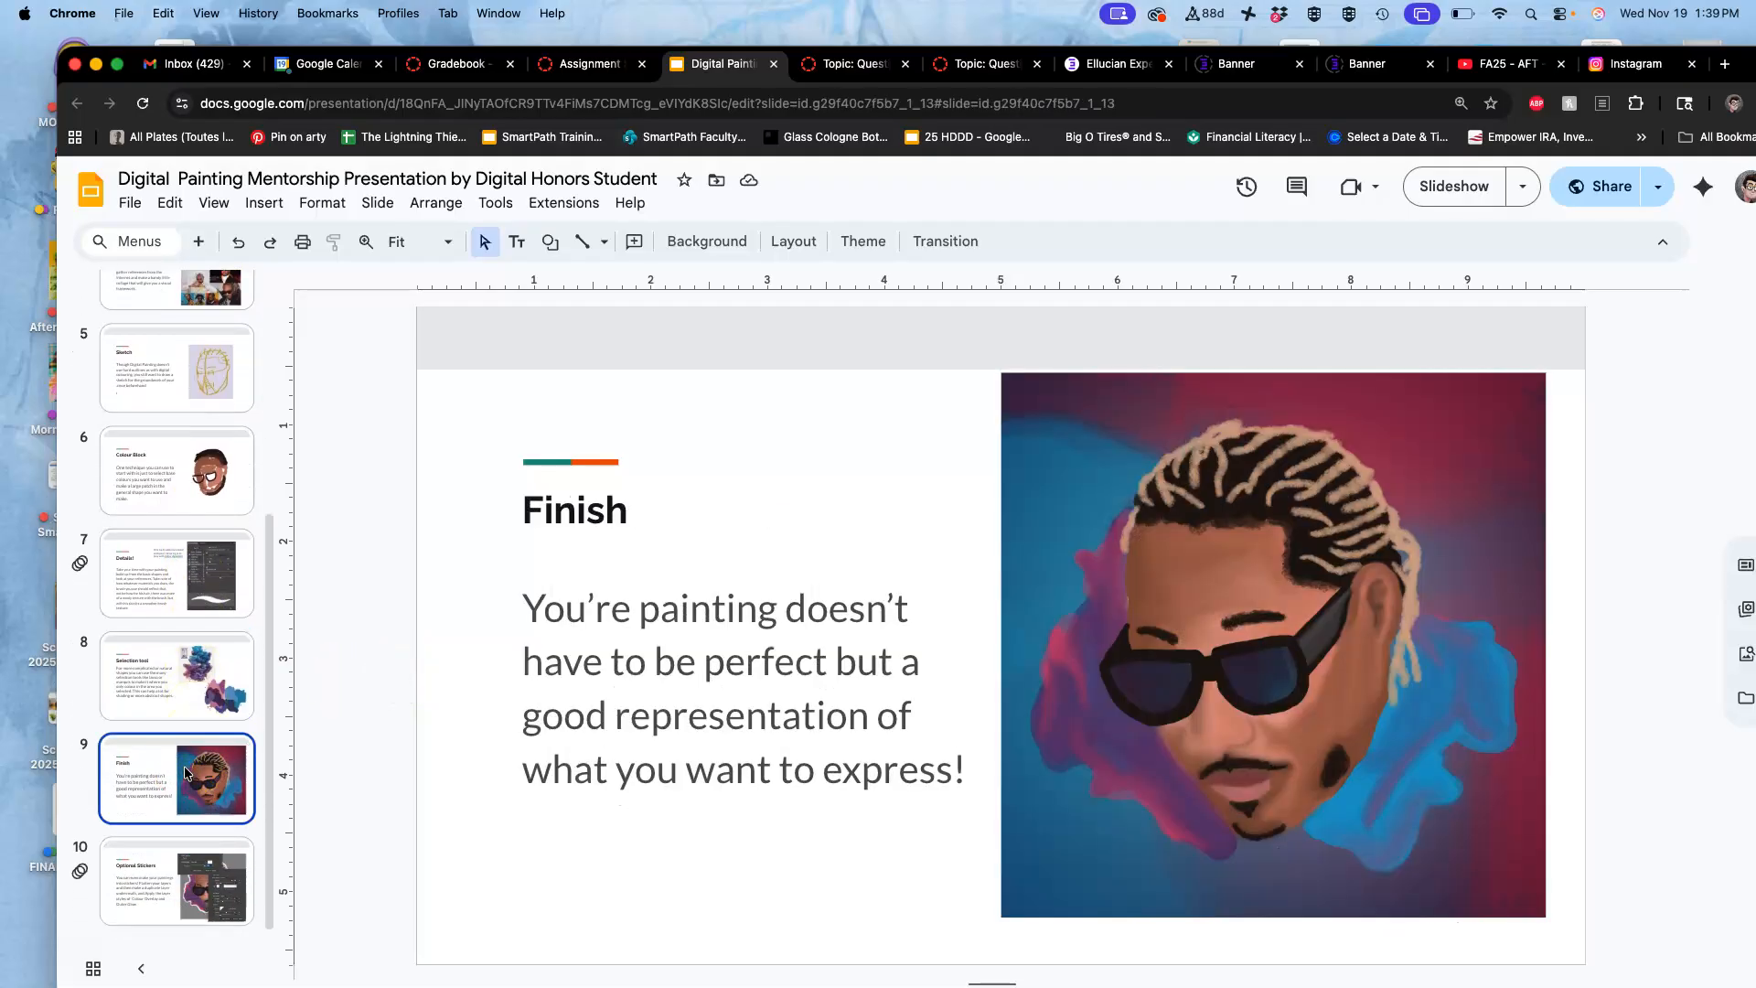
left_click(176, 878)
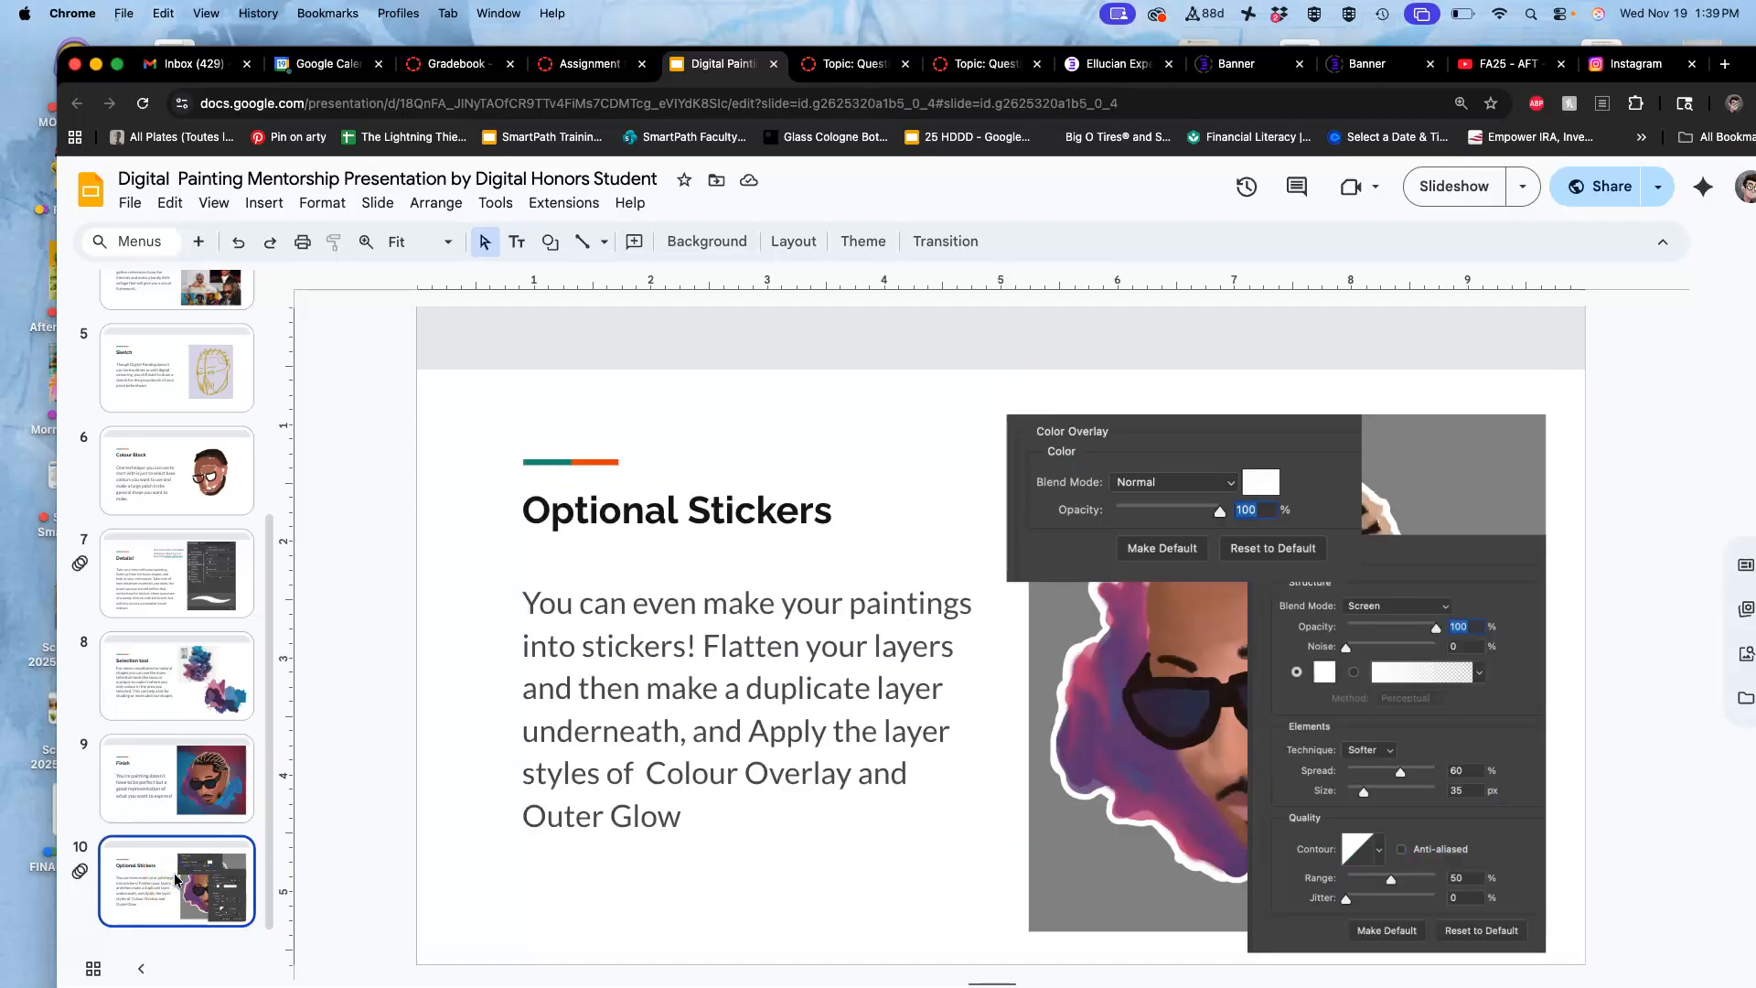
left_click(154, 794)
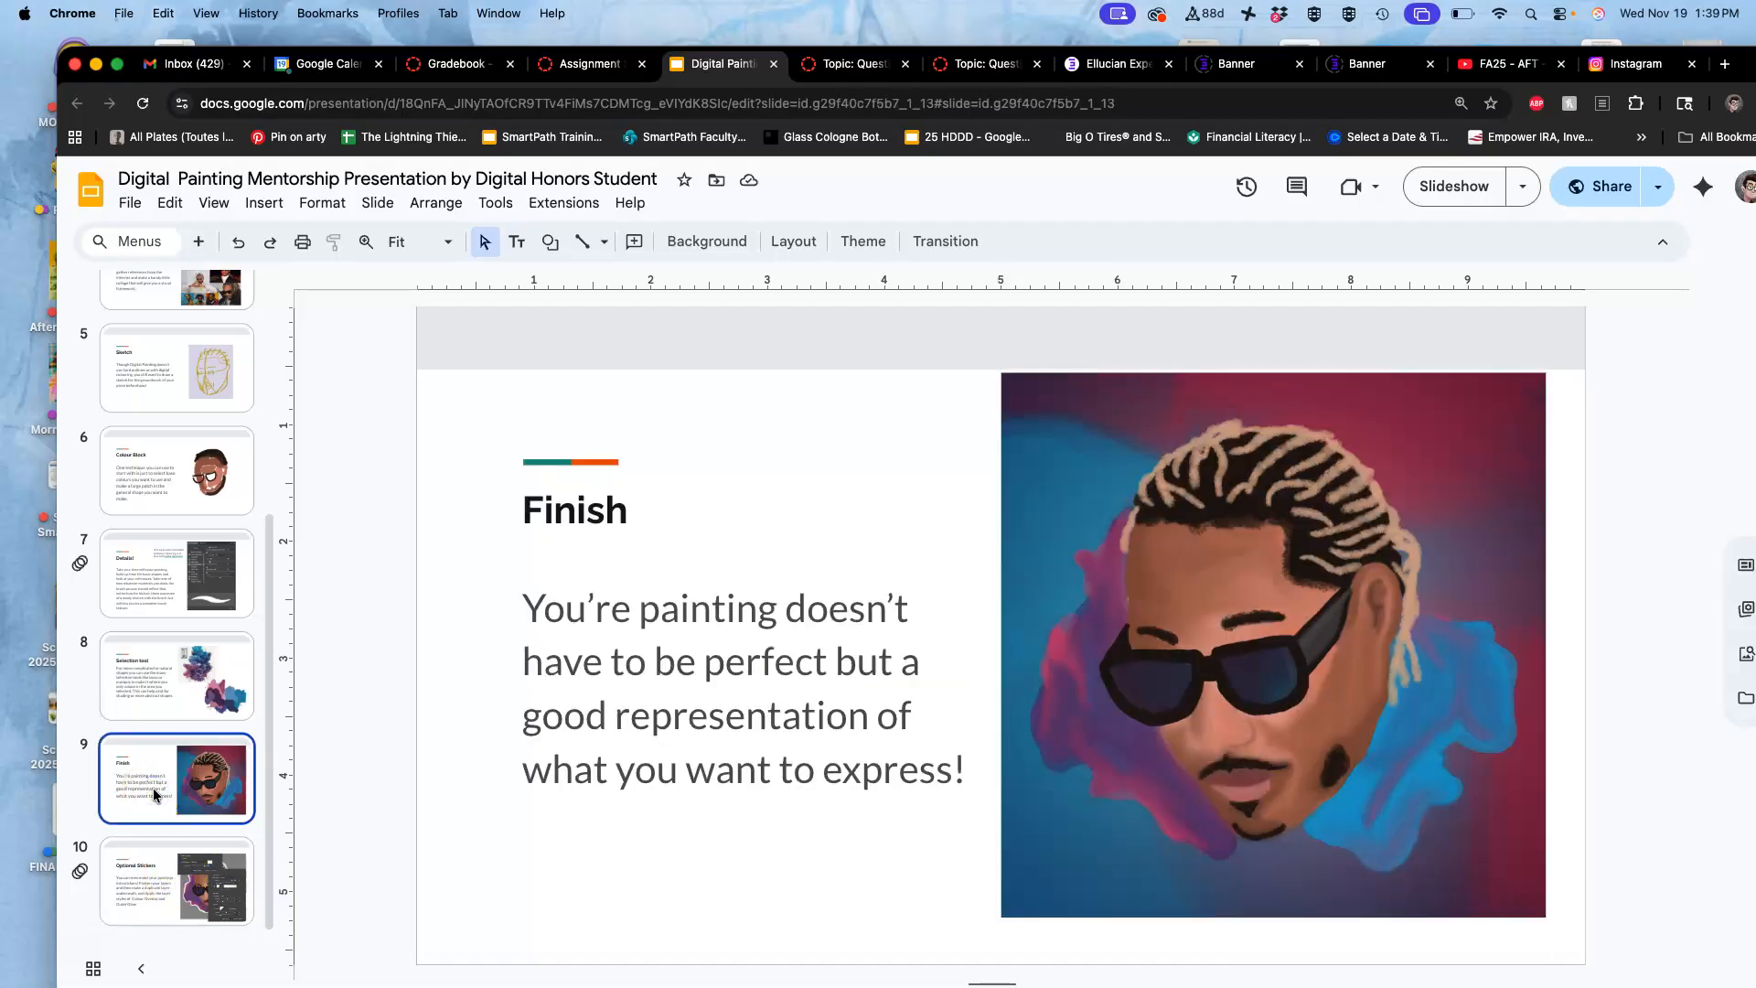
Step: Close the mentorship presentation, open the Assignment #7 (Digital Painting) discussion through its POST HERE! link, and go through its description
left_click(775, 66)
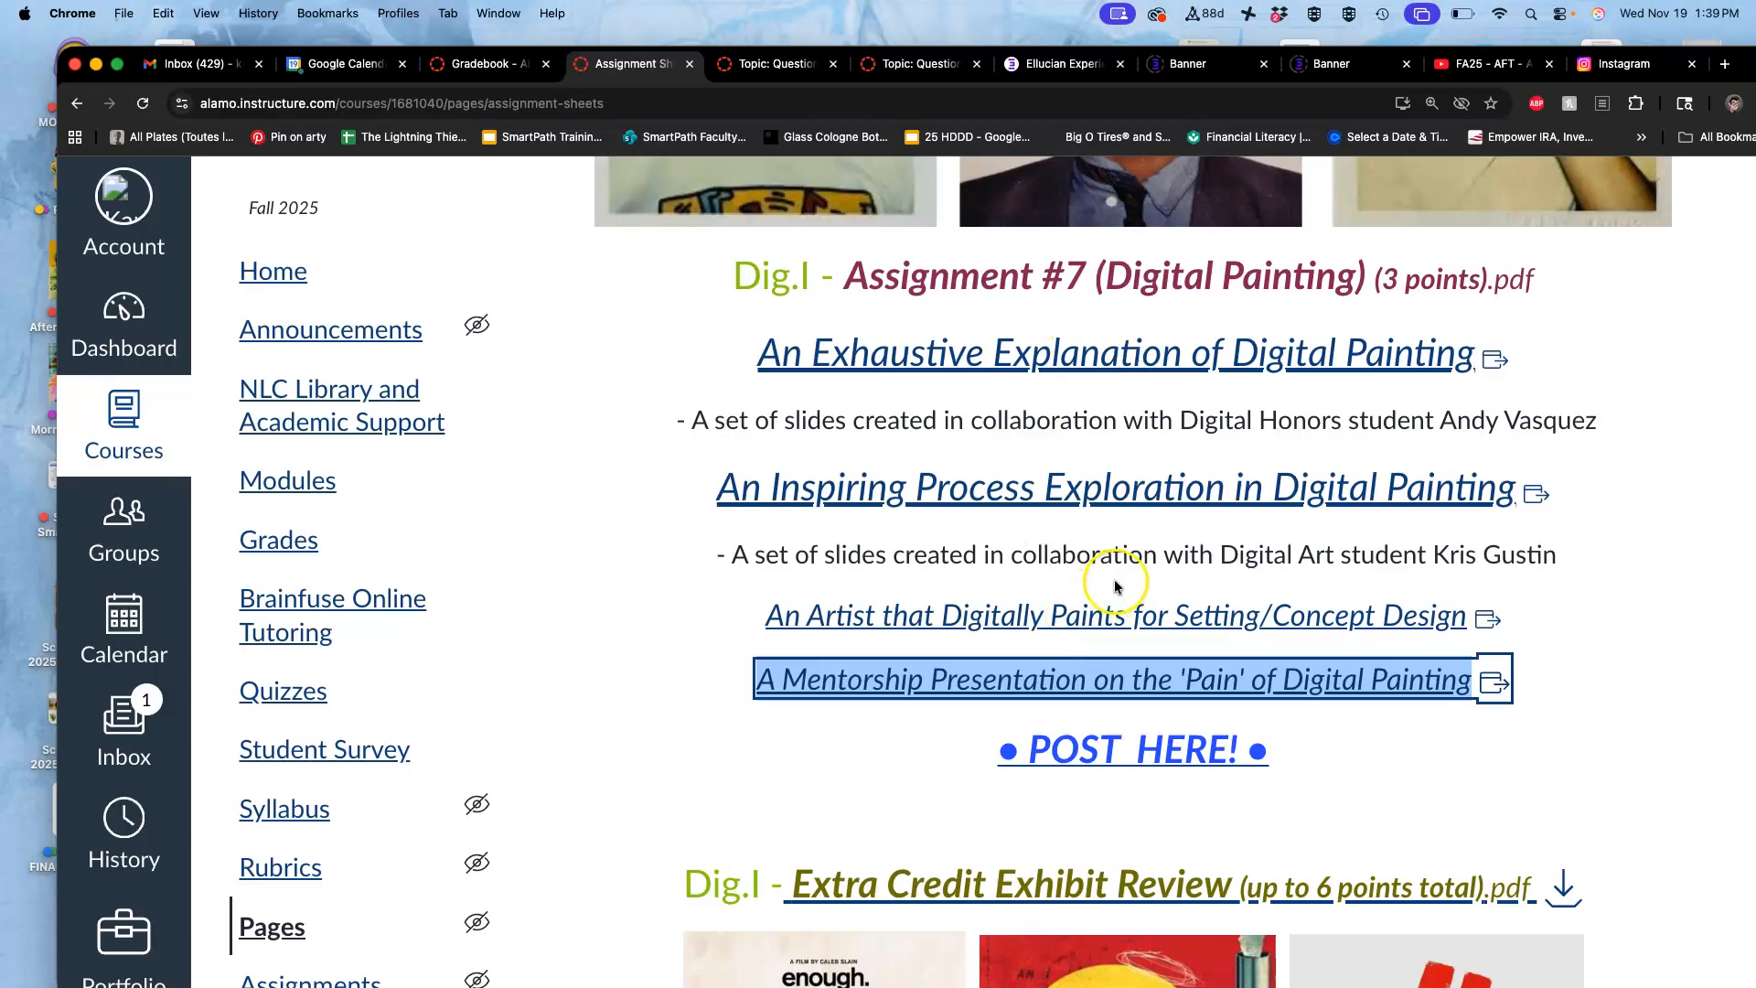
left_click(1124, 756)
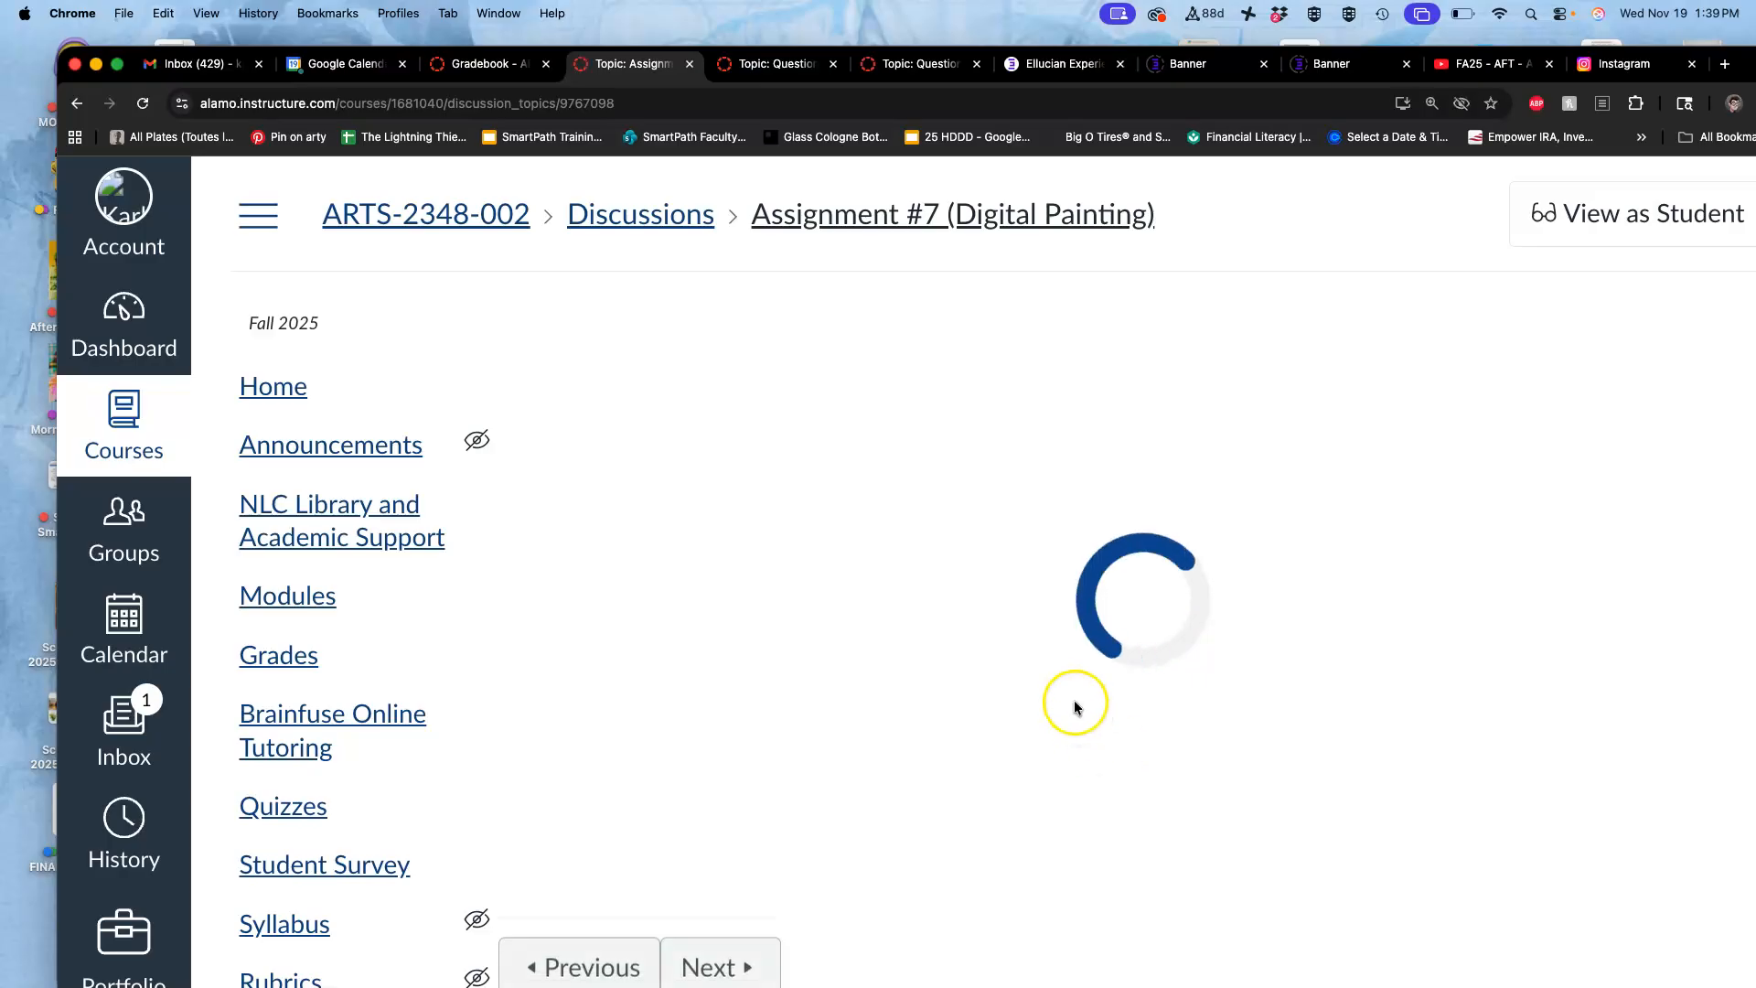
scroll(1078, 695, "down", 15)
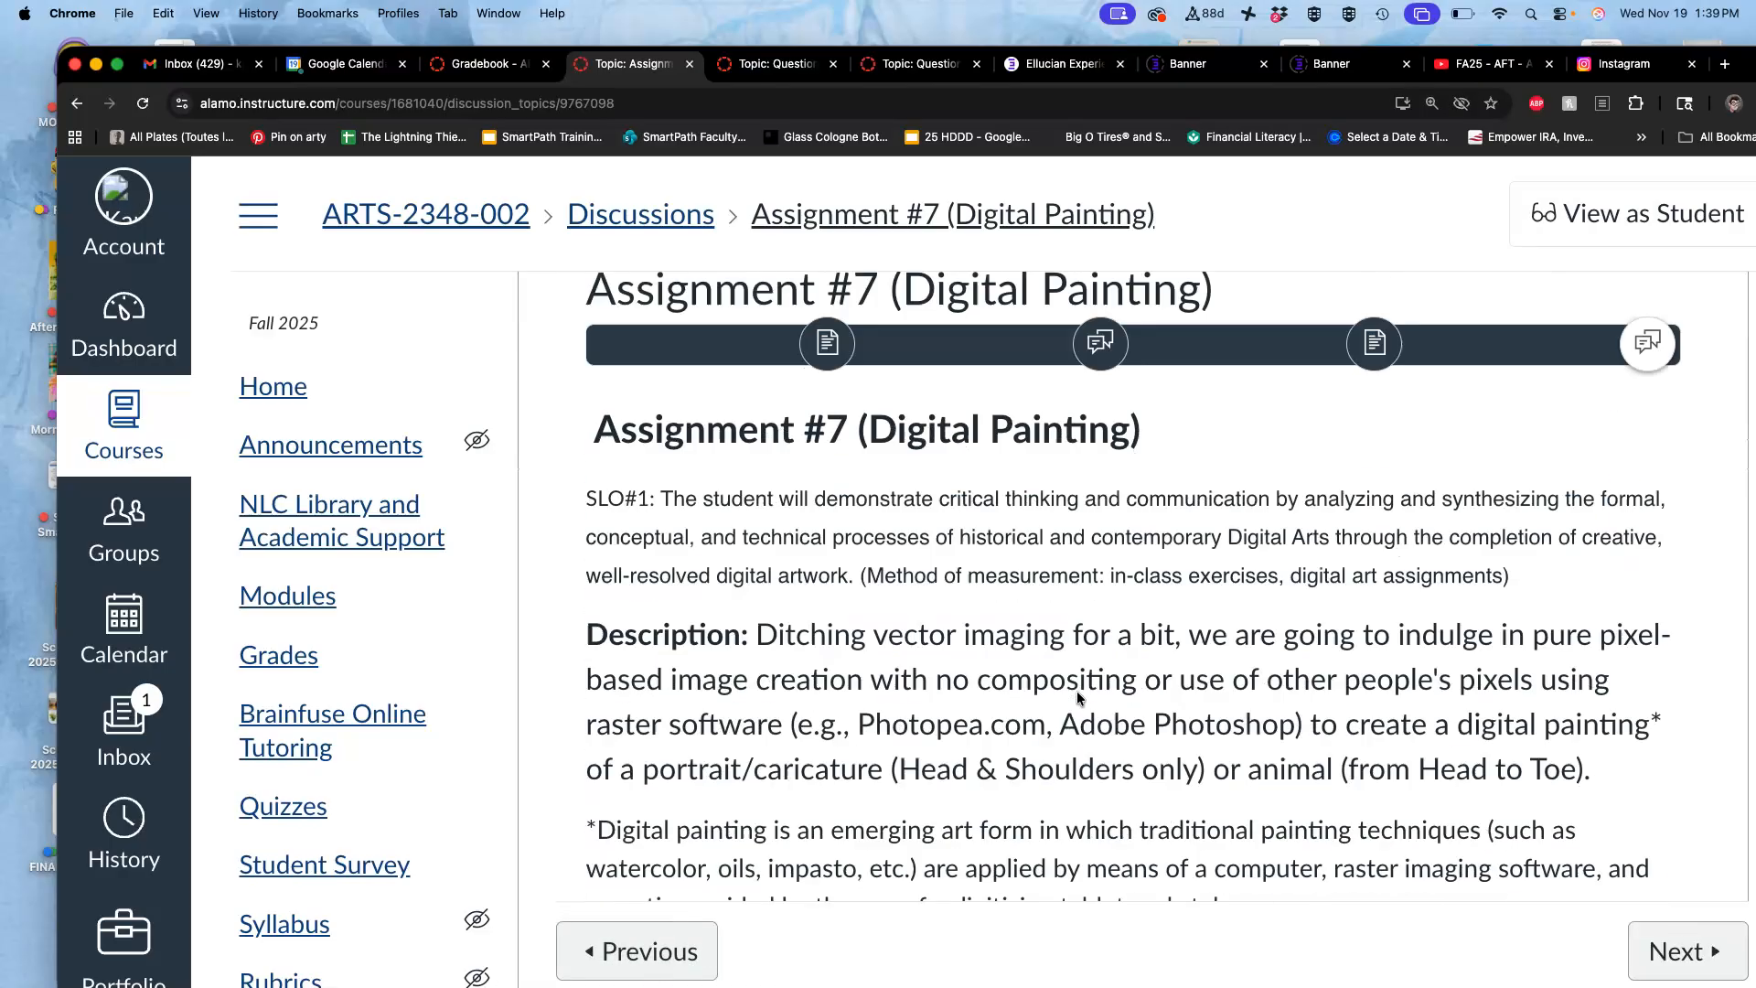
scroll(1077, 700, "down", 20)
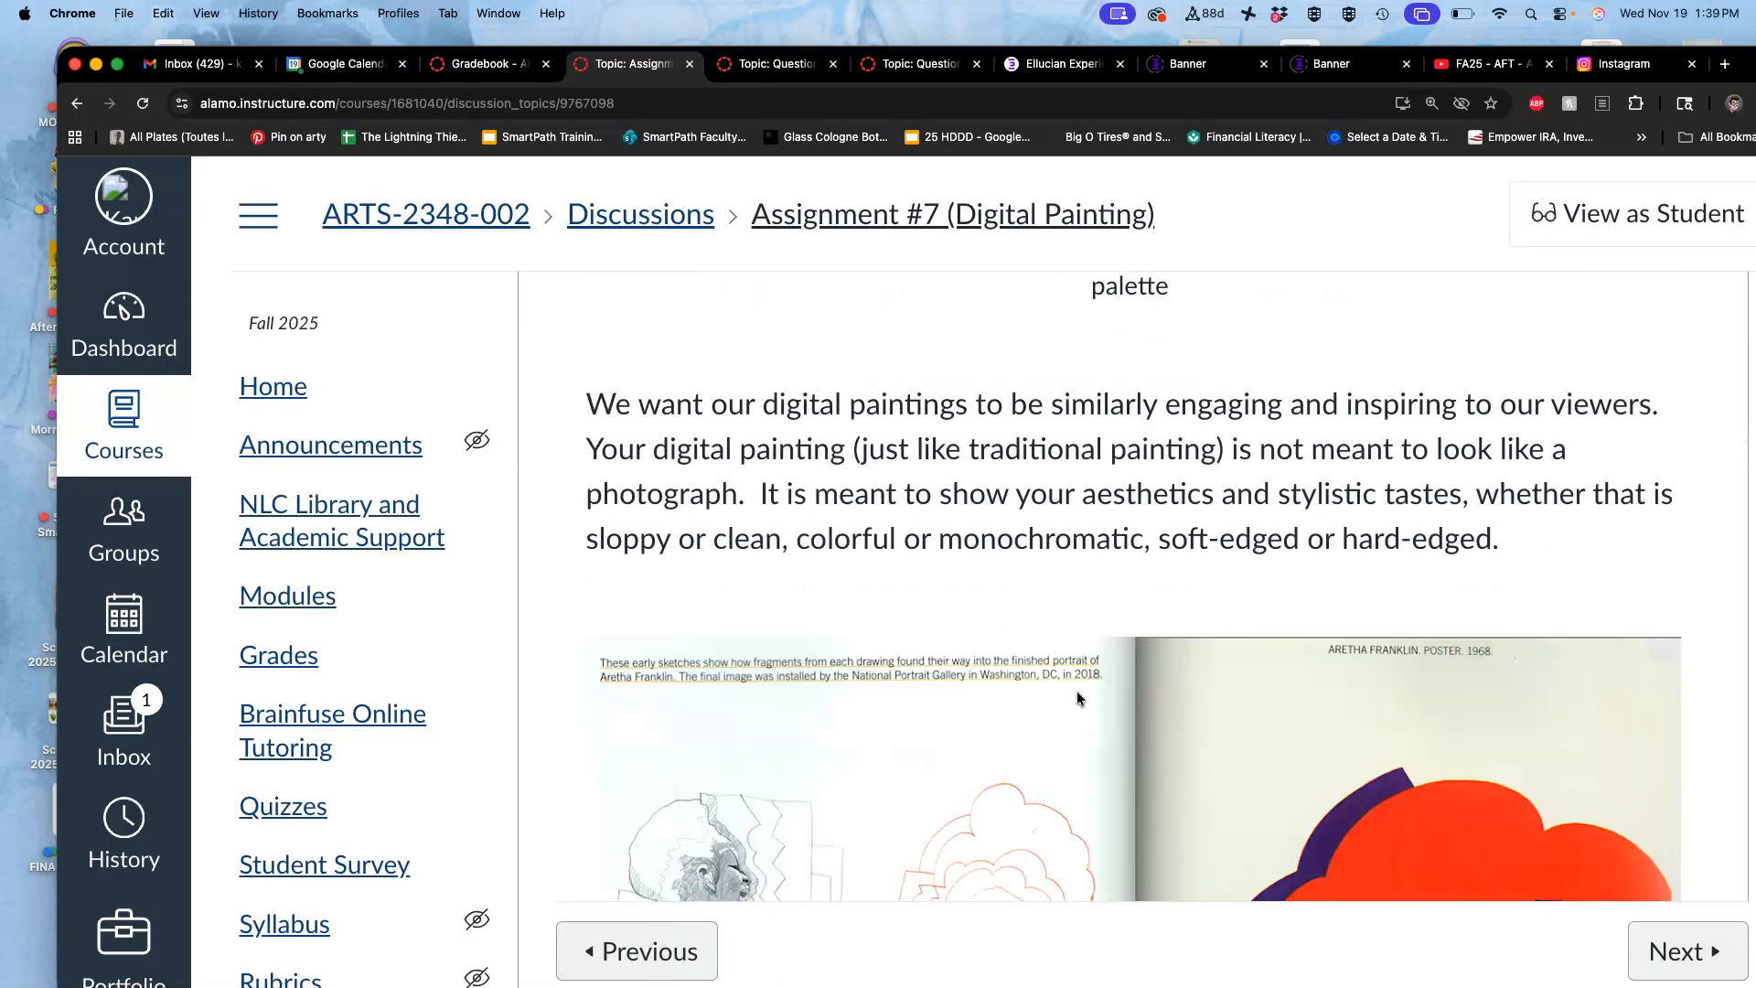
scroll(1078, 698, "down", 20)
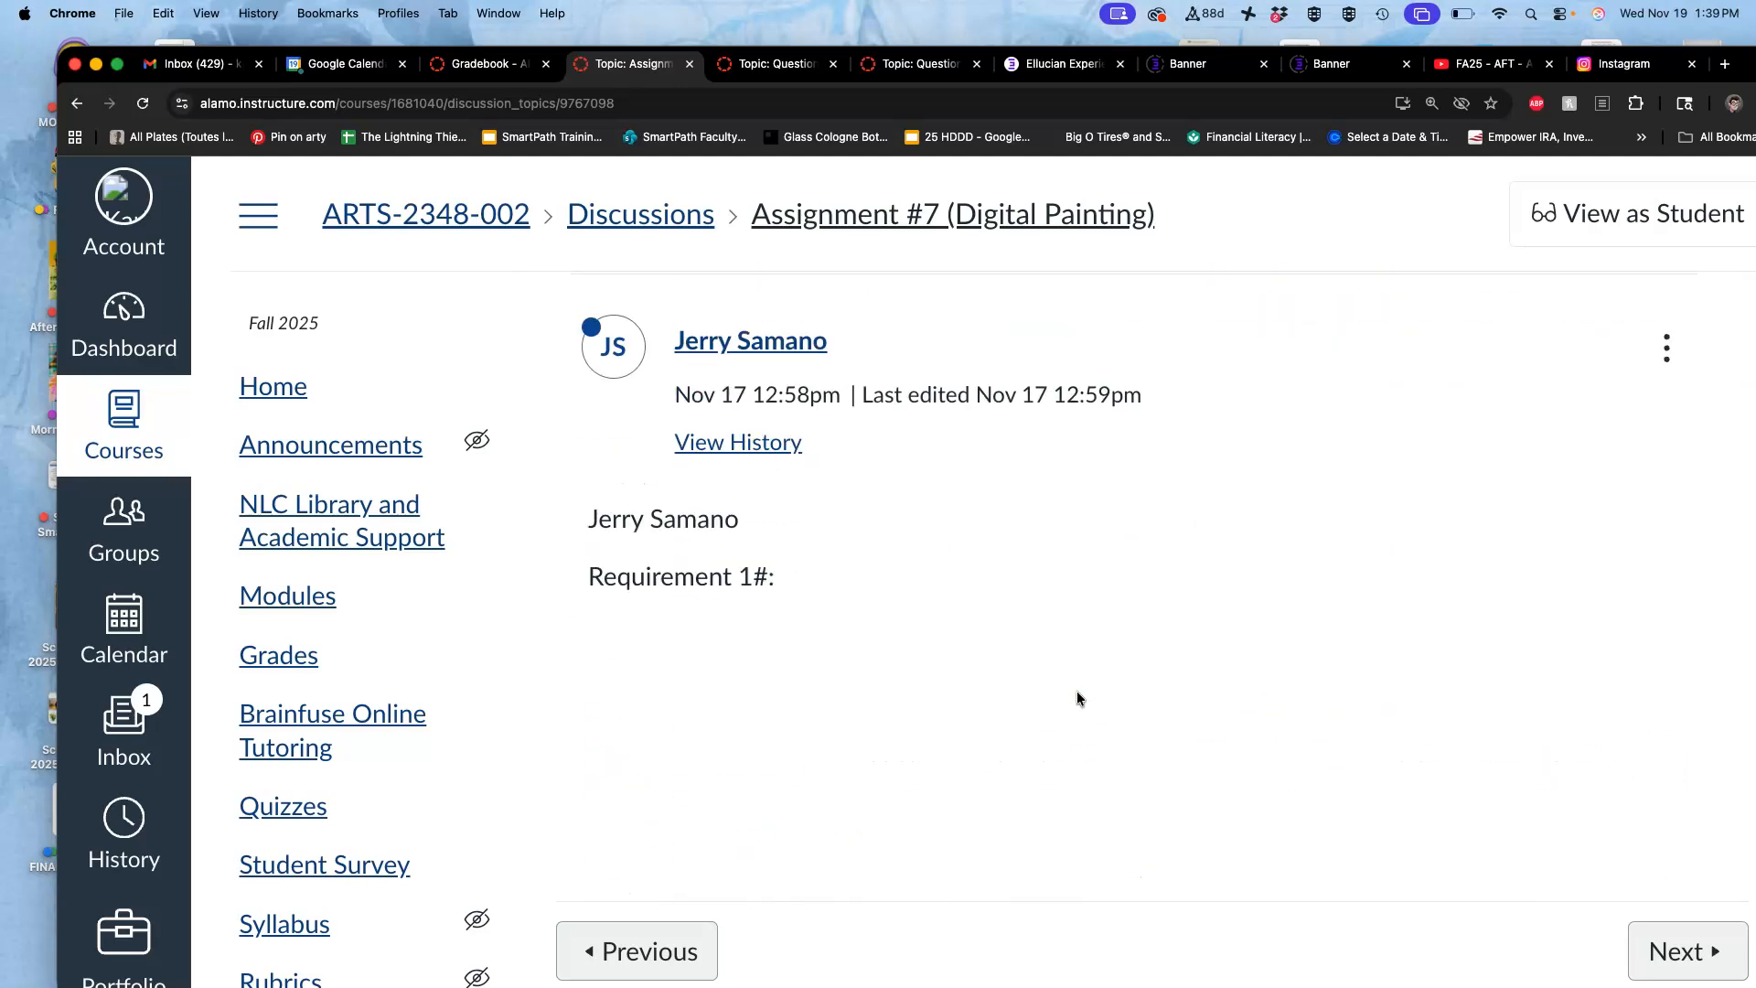
Step: Review the instructor's discussion post, comparing the primary photo reference of the shaggy dog with the inspiration images
scroll(1078, 699, "down", 2)
scroll(1078, 699, "up", 5)
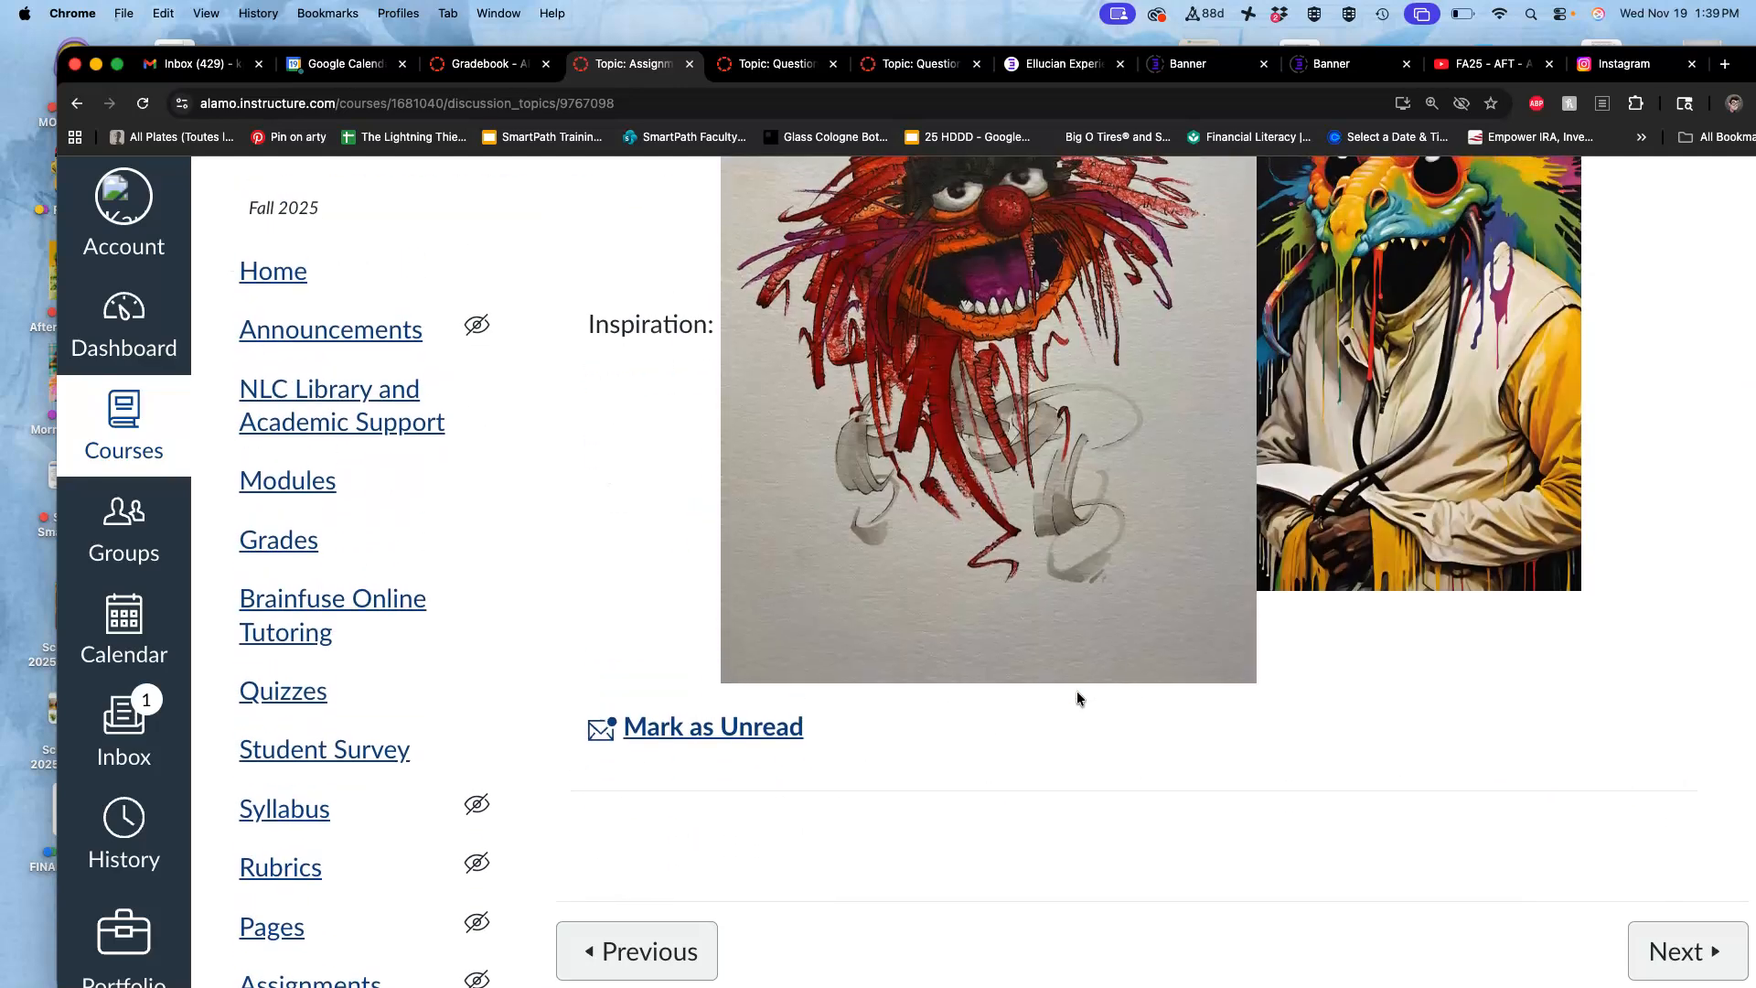
scroll(1078, 695, "up", 5)
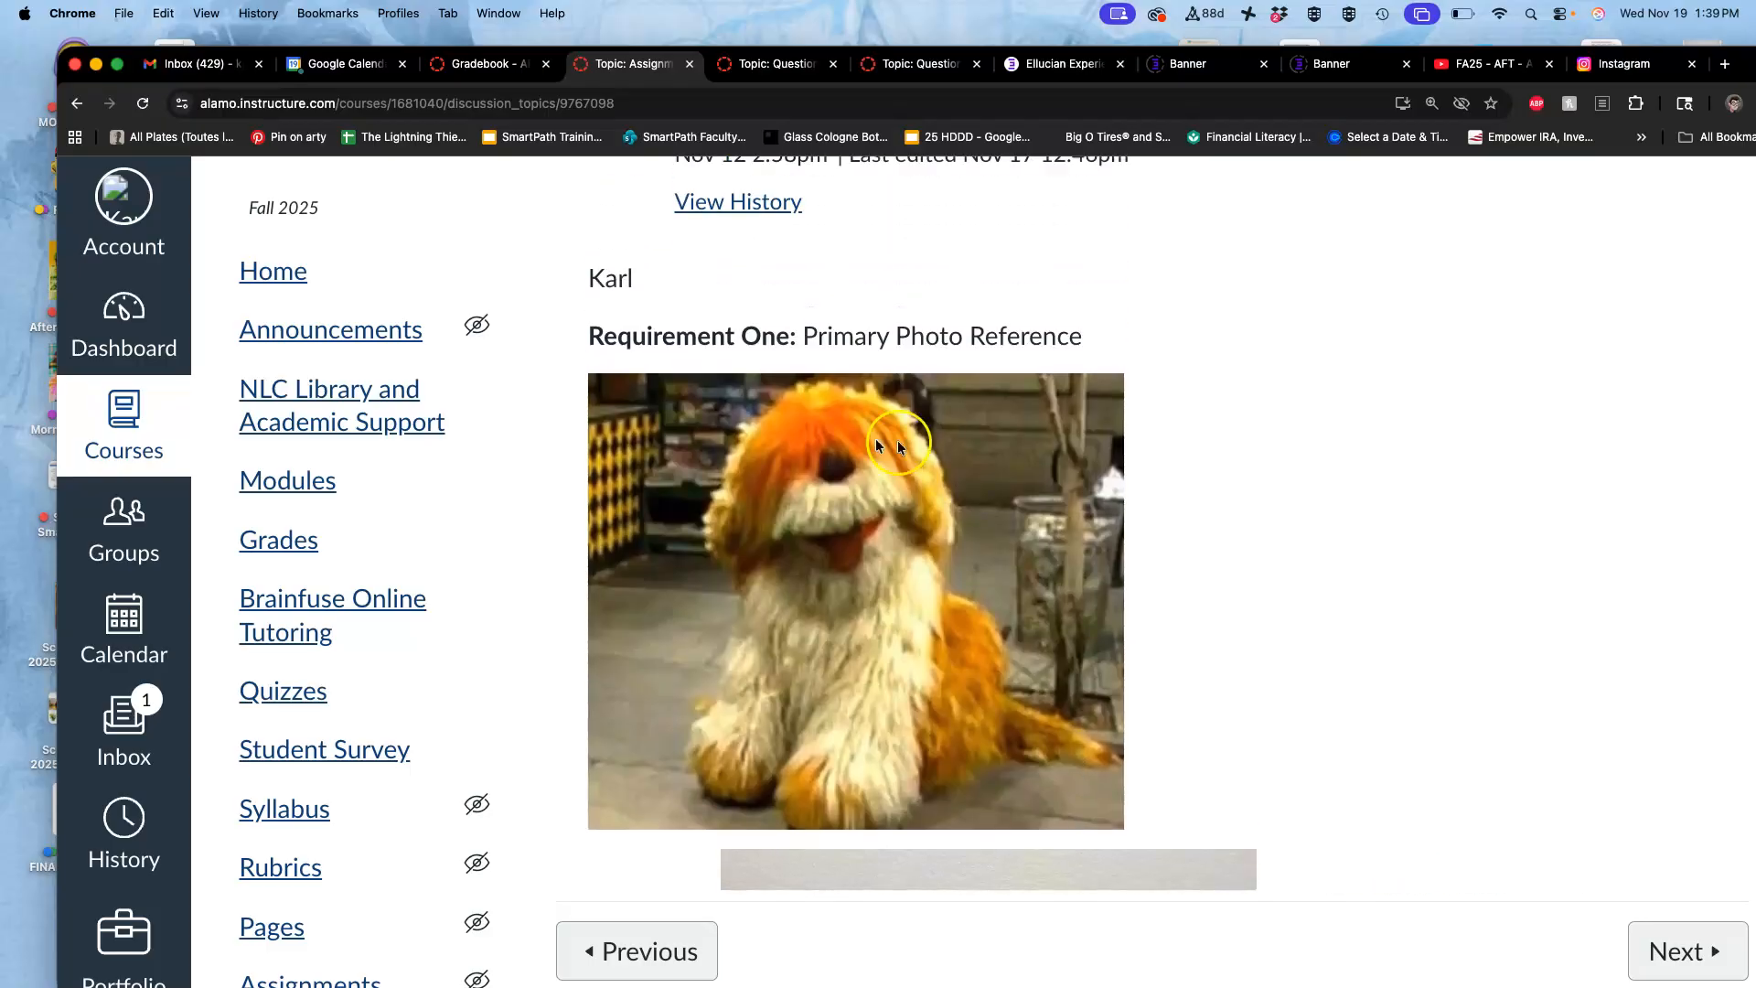
scroll(917, 574, "down", 9)
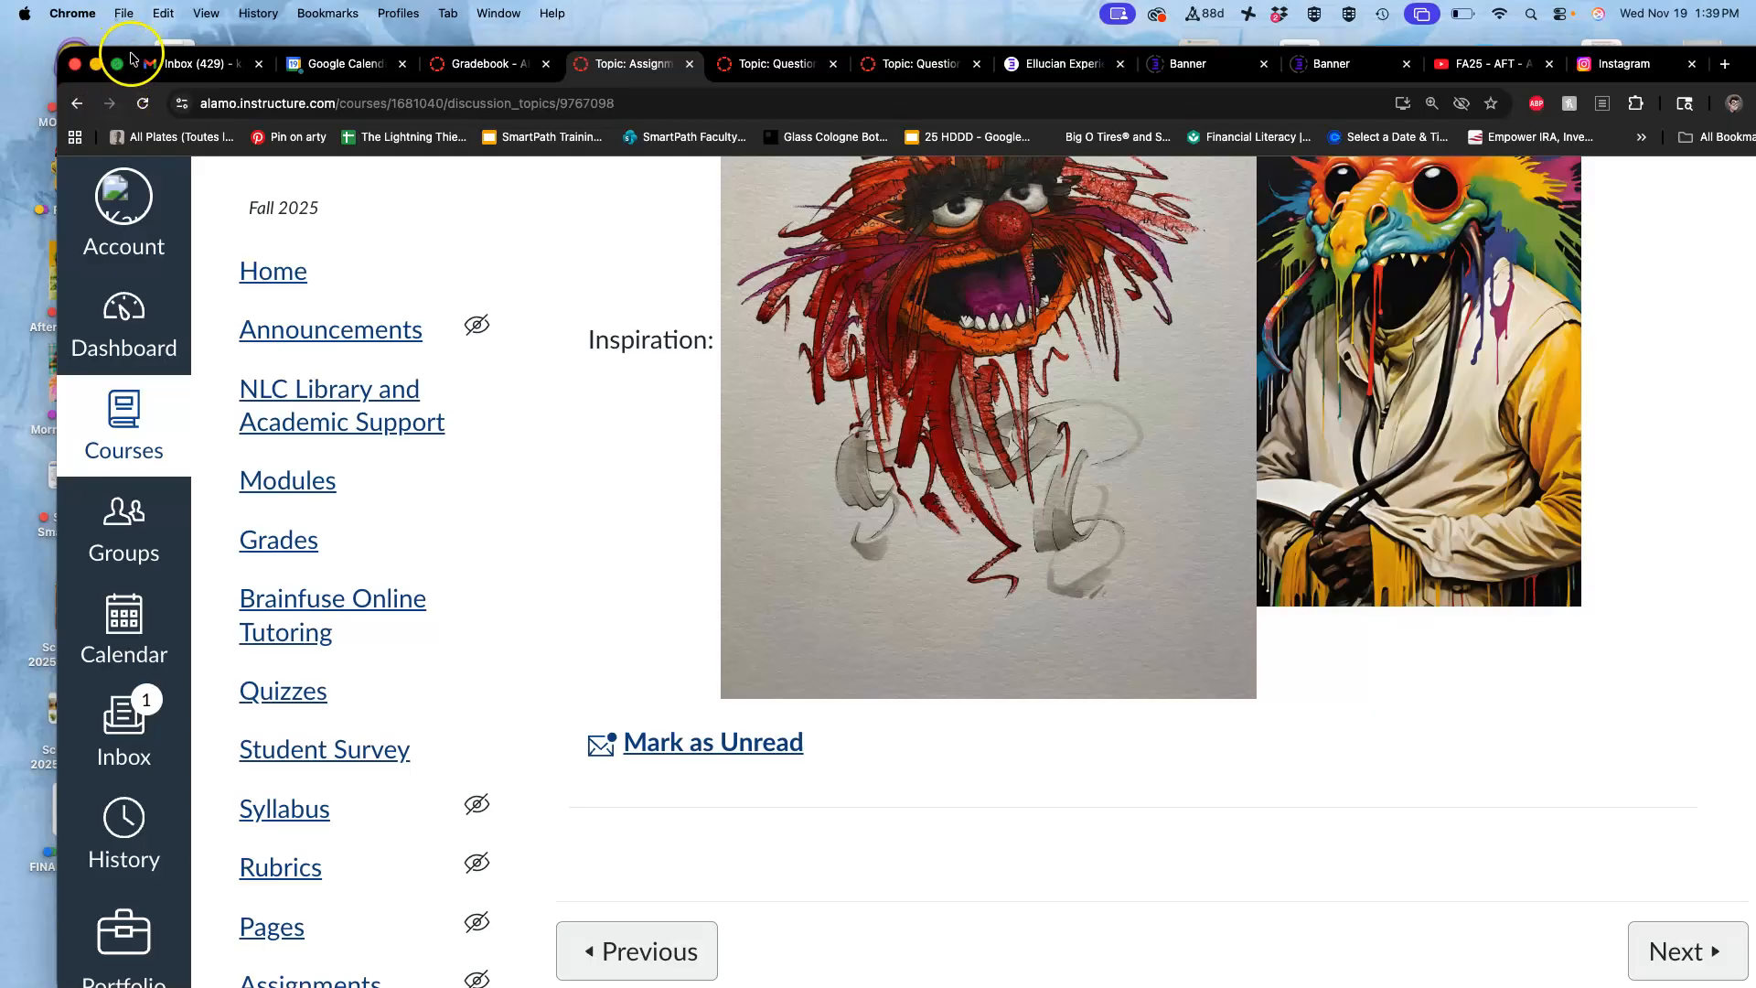
Step: Open the Assignment #7 folder in the desktop's afternoon class folder and open the Barkley Digital Painting PSD in Photoshop
left_click_drag(132, 57, 313, 210)
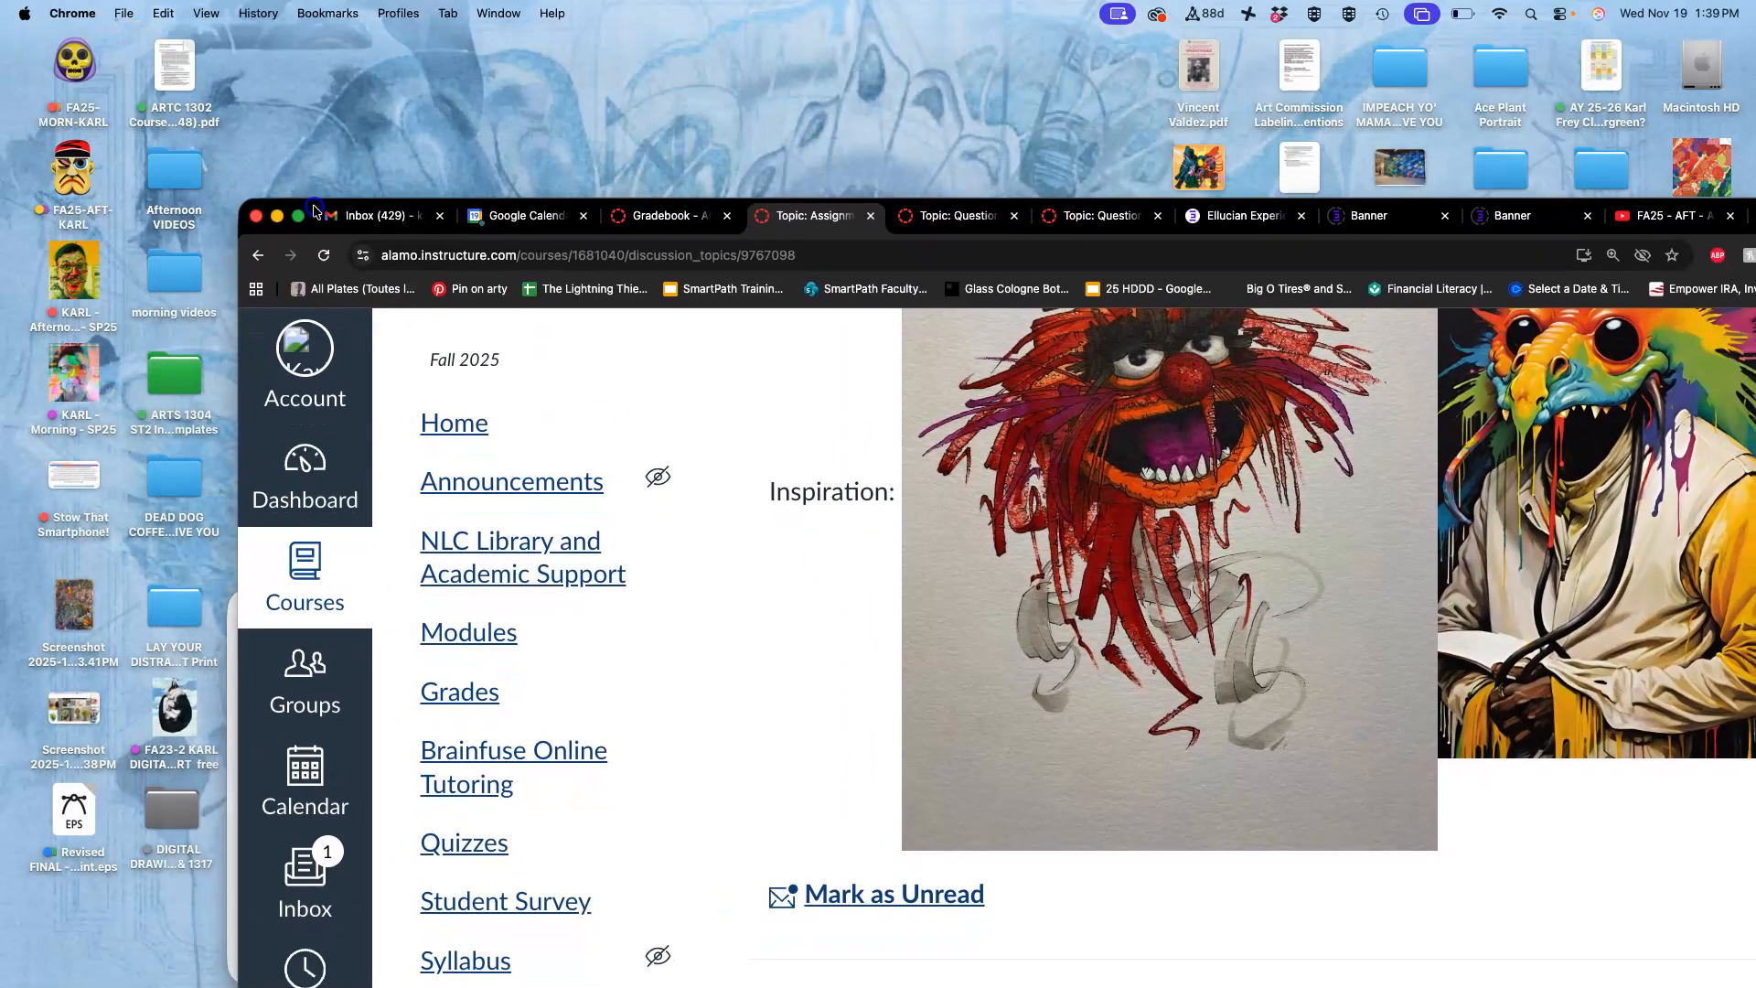
double_click(69, 155)
double_click(952, 651)
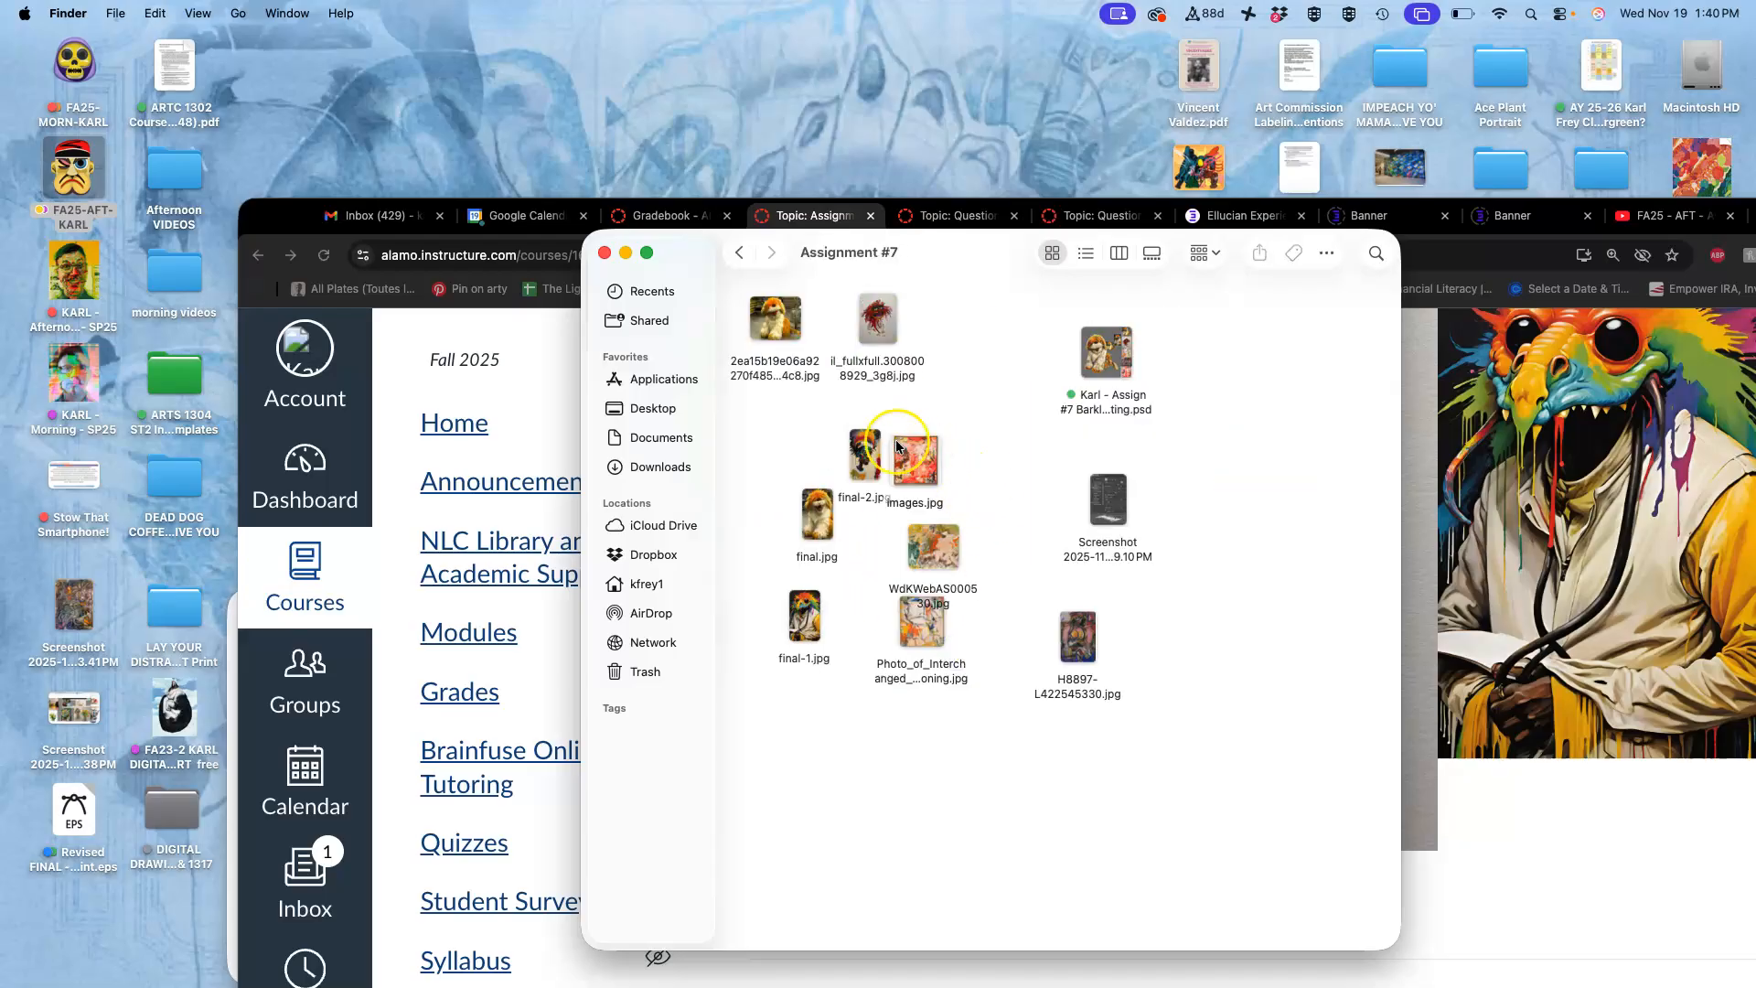
double_click(1104, 373)
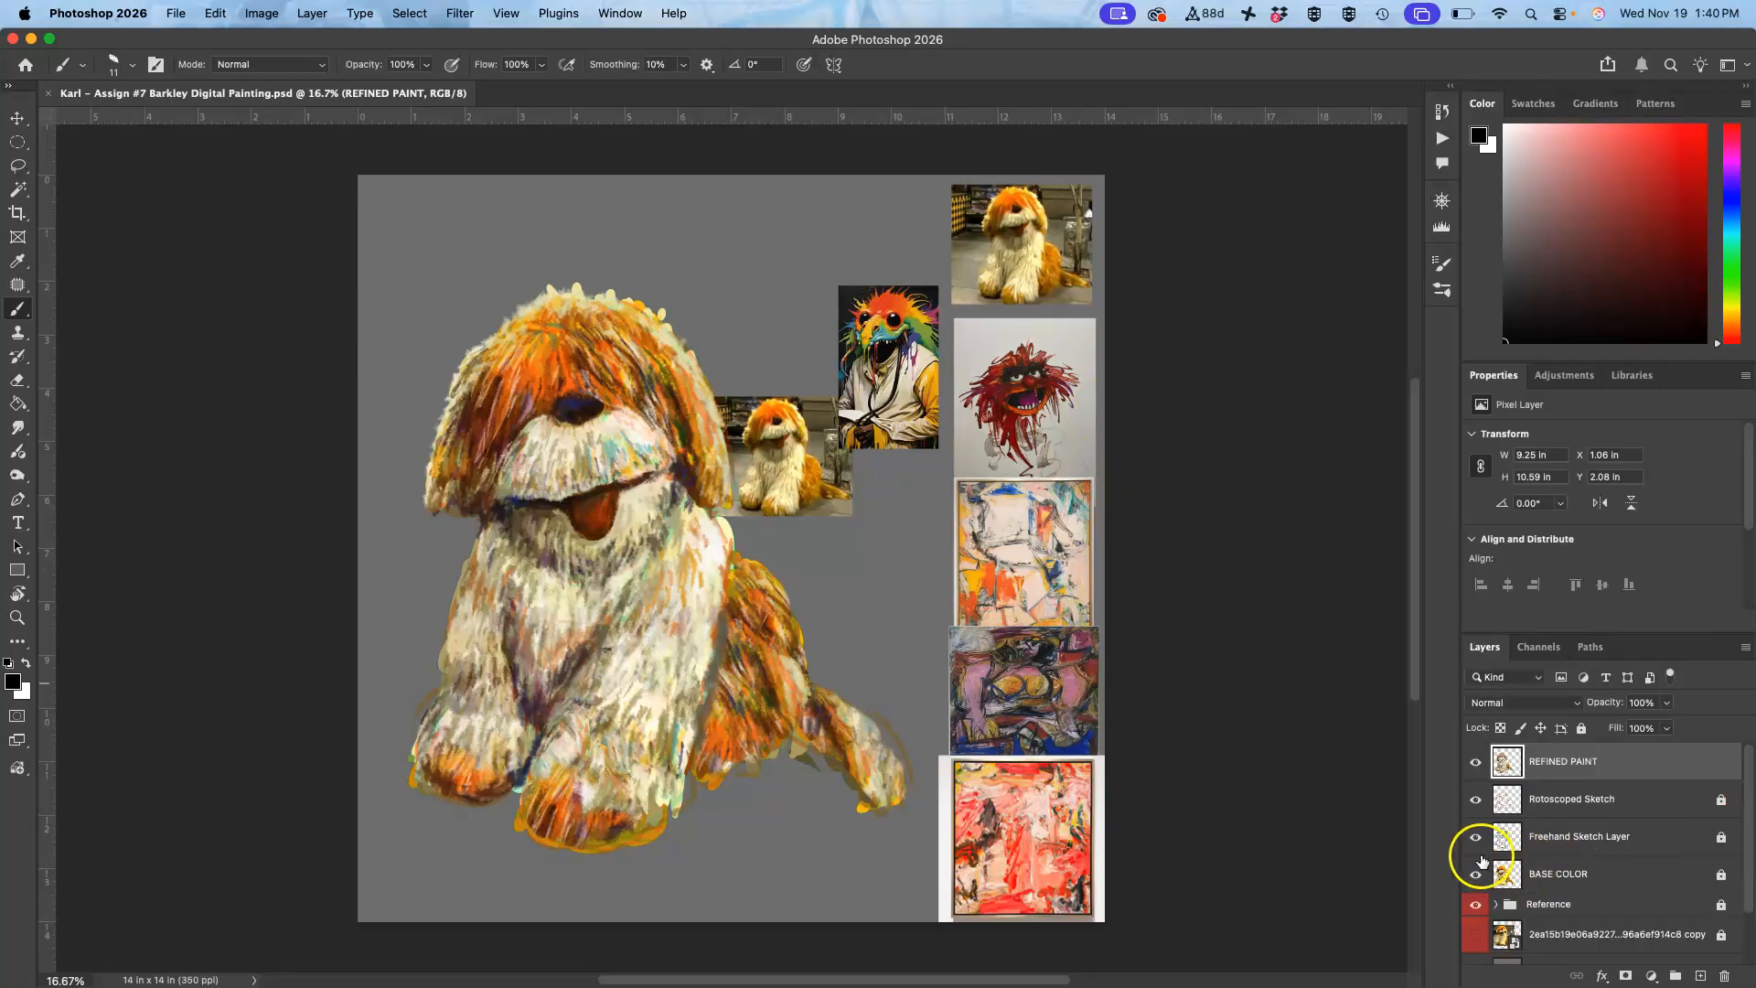
Step: Hide the Reference group, REFINED PAINT, Layer 2, BASE COLOR and both sketch layers, leaving only BLANK WHITE LAYER on
left_click(1475, 905)
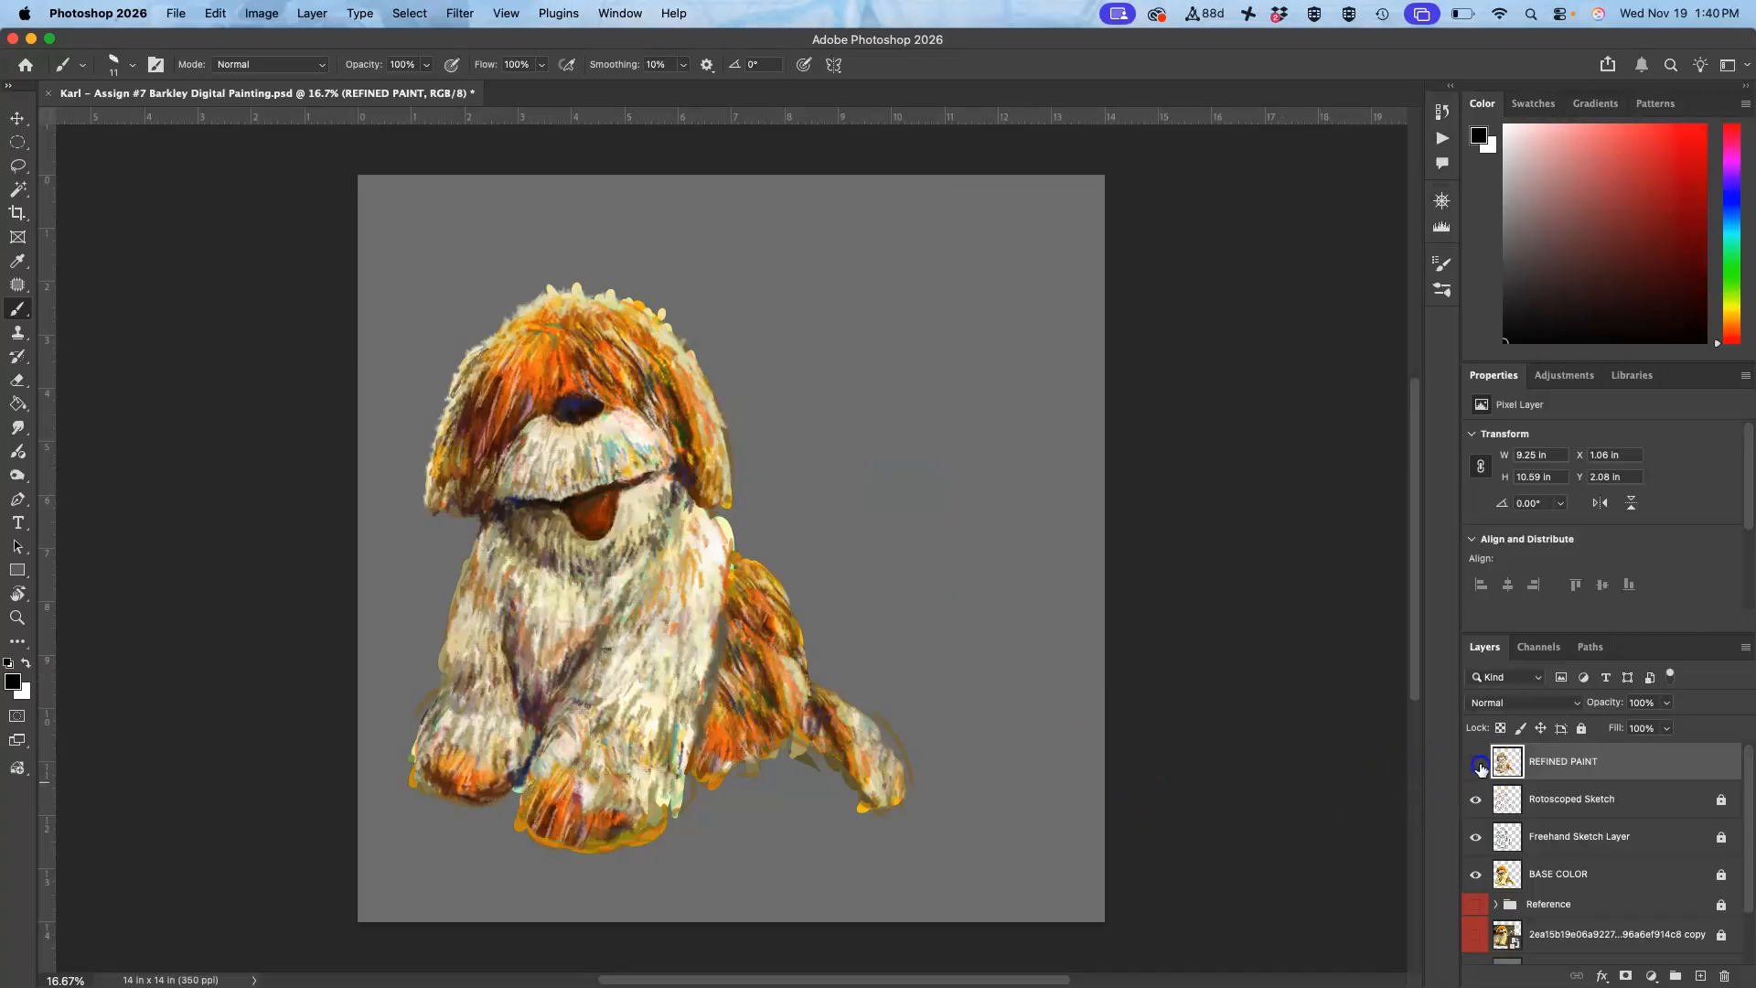
left_click(1480, 766)
scroll(1470, 855, "down", 2)
left_click(1471, 908)
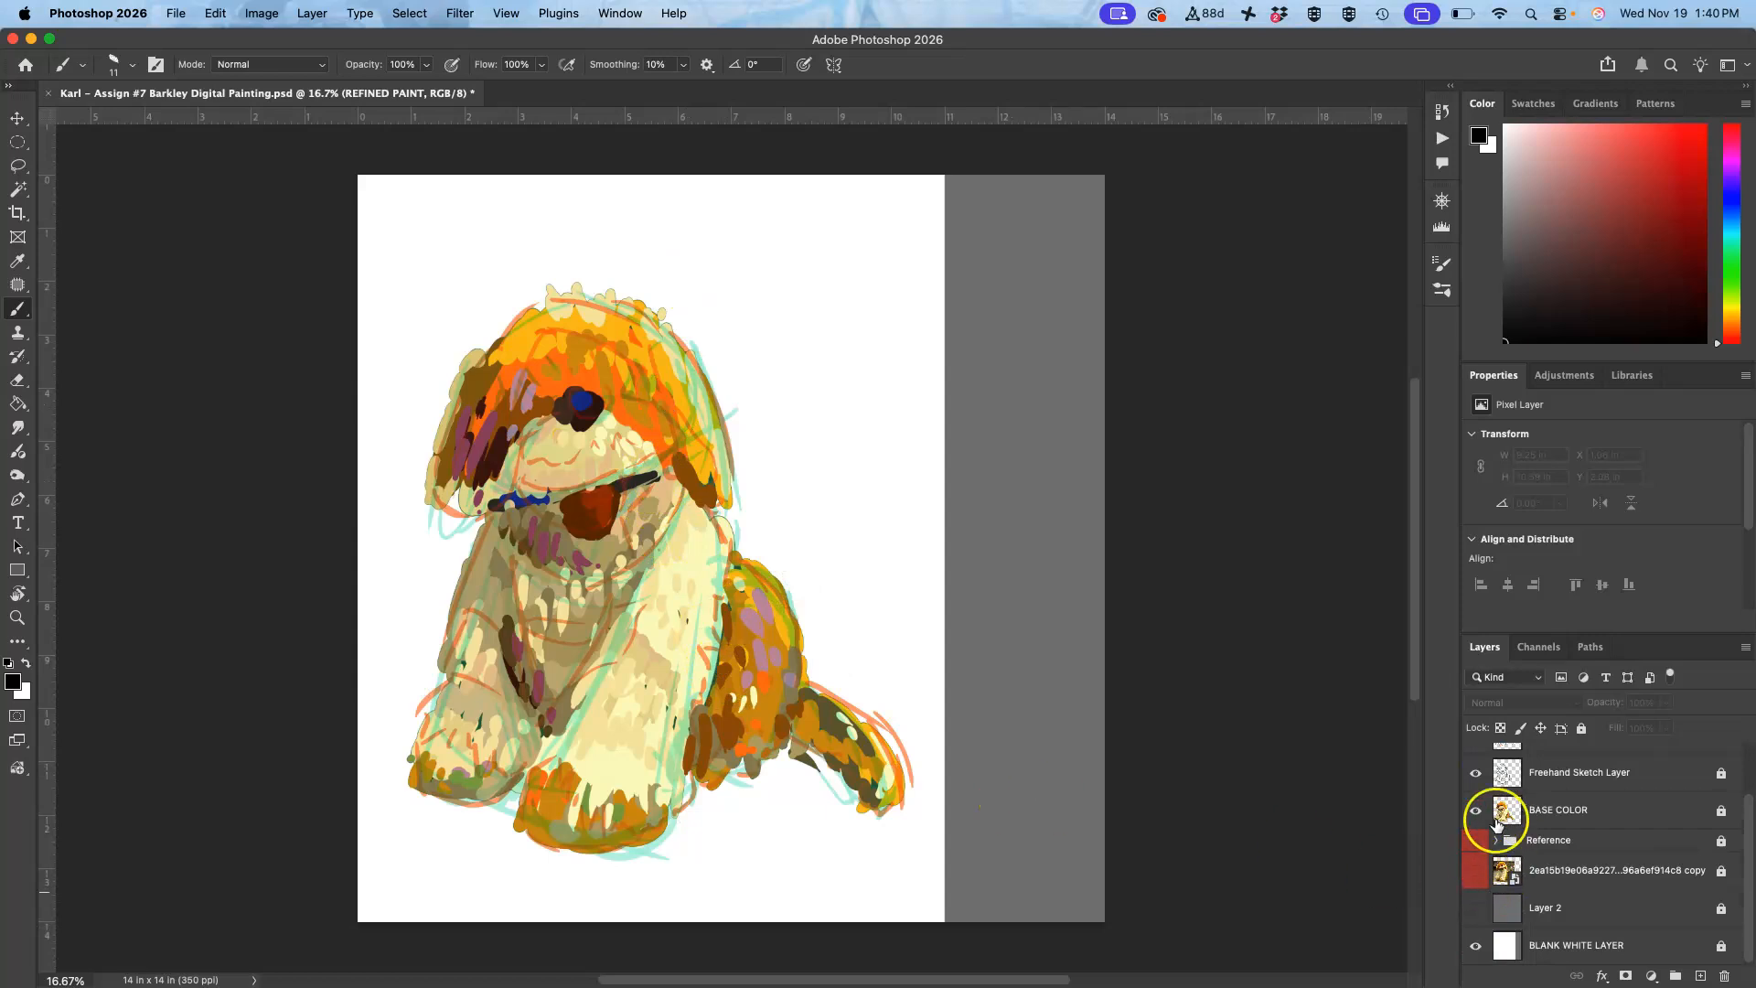
left_click(1485, 811)
left_click(1475, 772)
scroll(1480, 775, "up", 2)
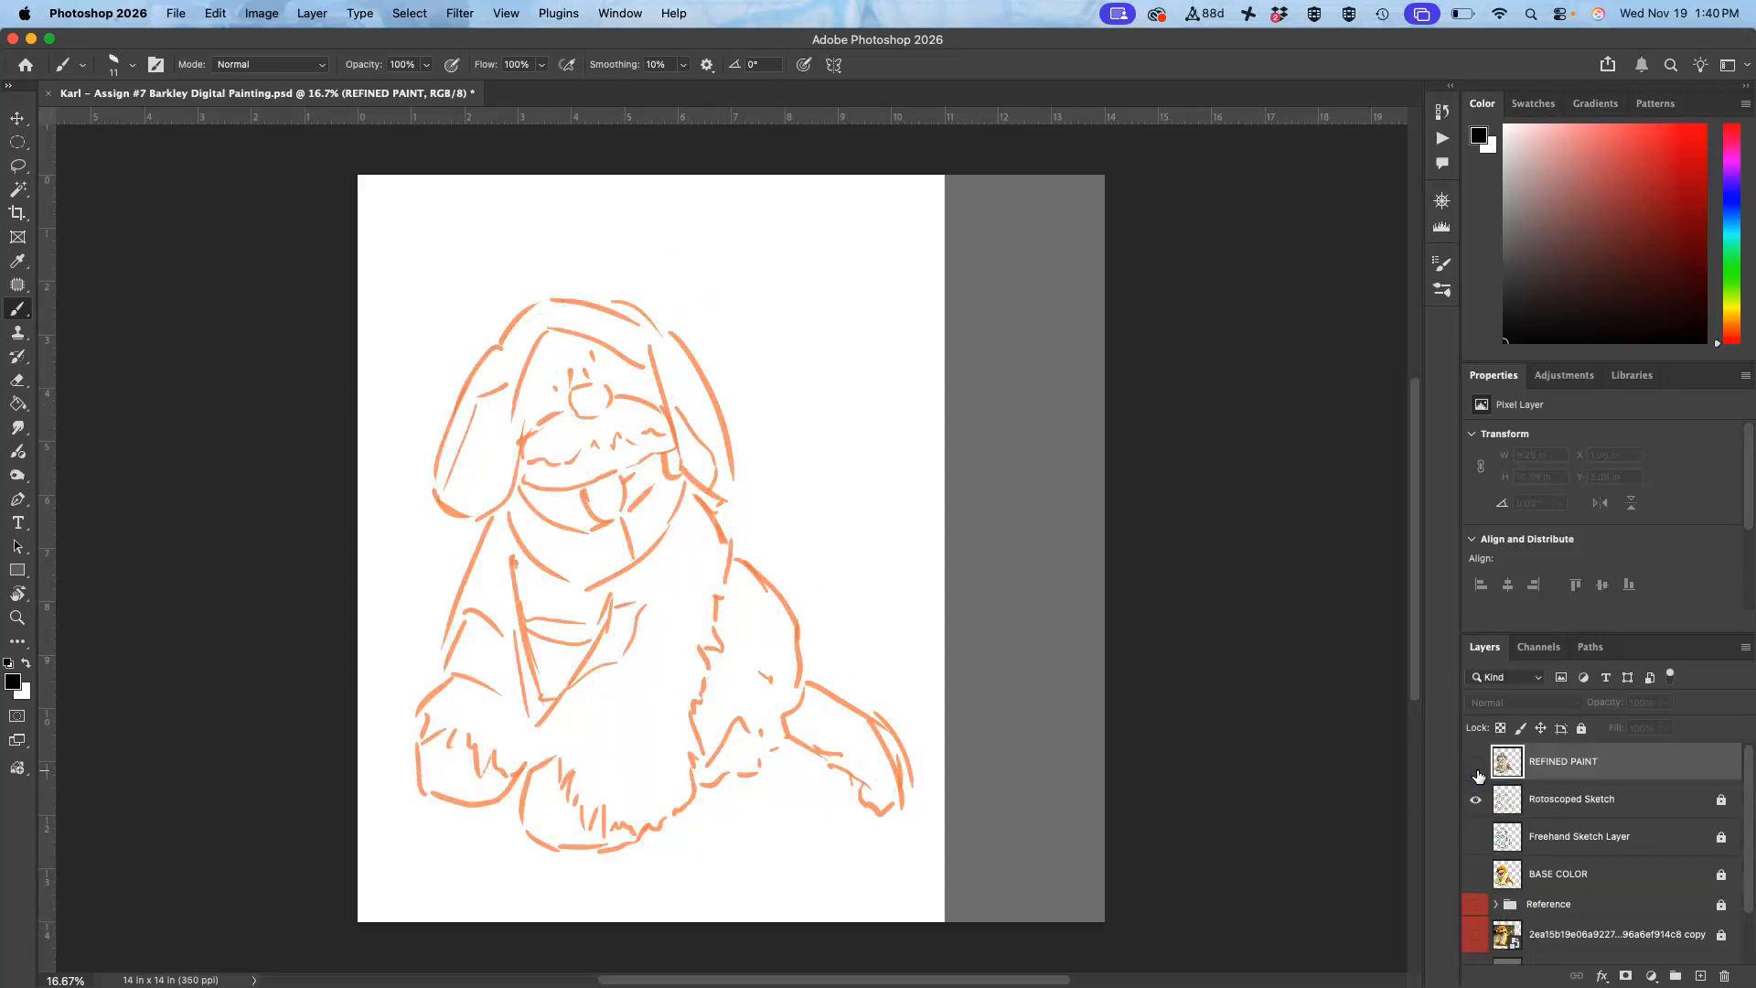
left_click(1477, 802)
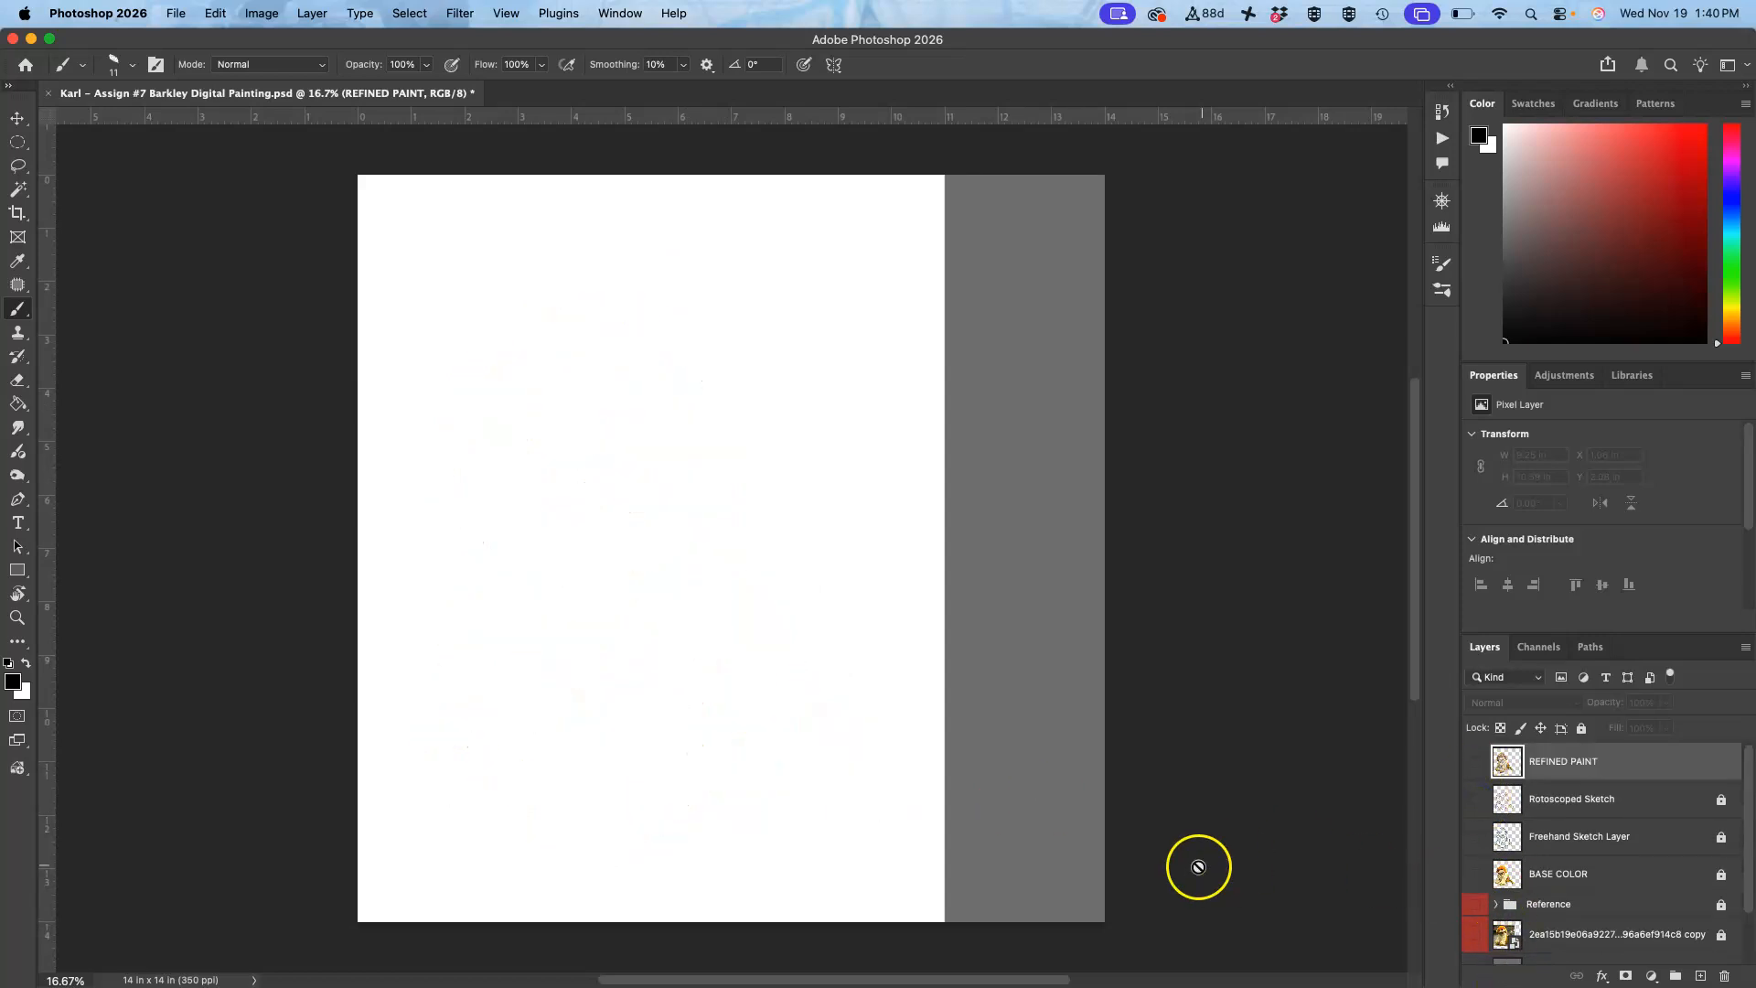
Step: Show the BASE COLOR layer and examine its flat brush strokes around the dog's chest at 200% magnification
scroll(1535, 855, "down", 2)
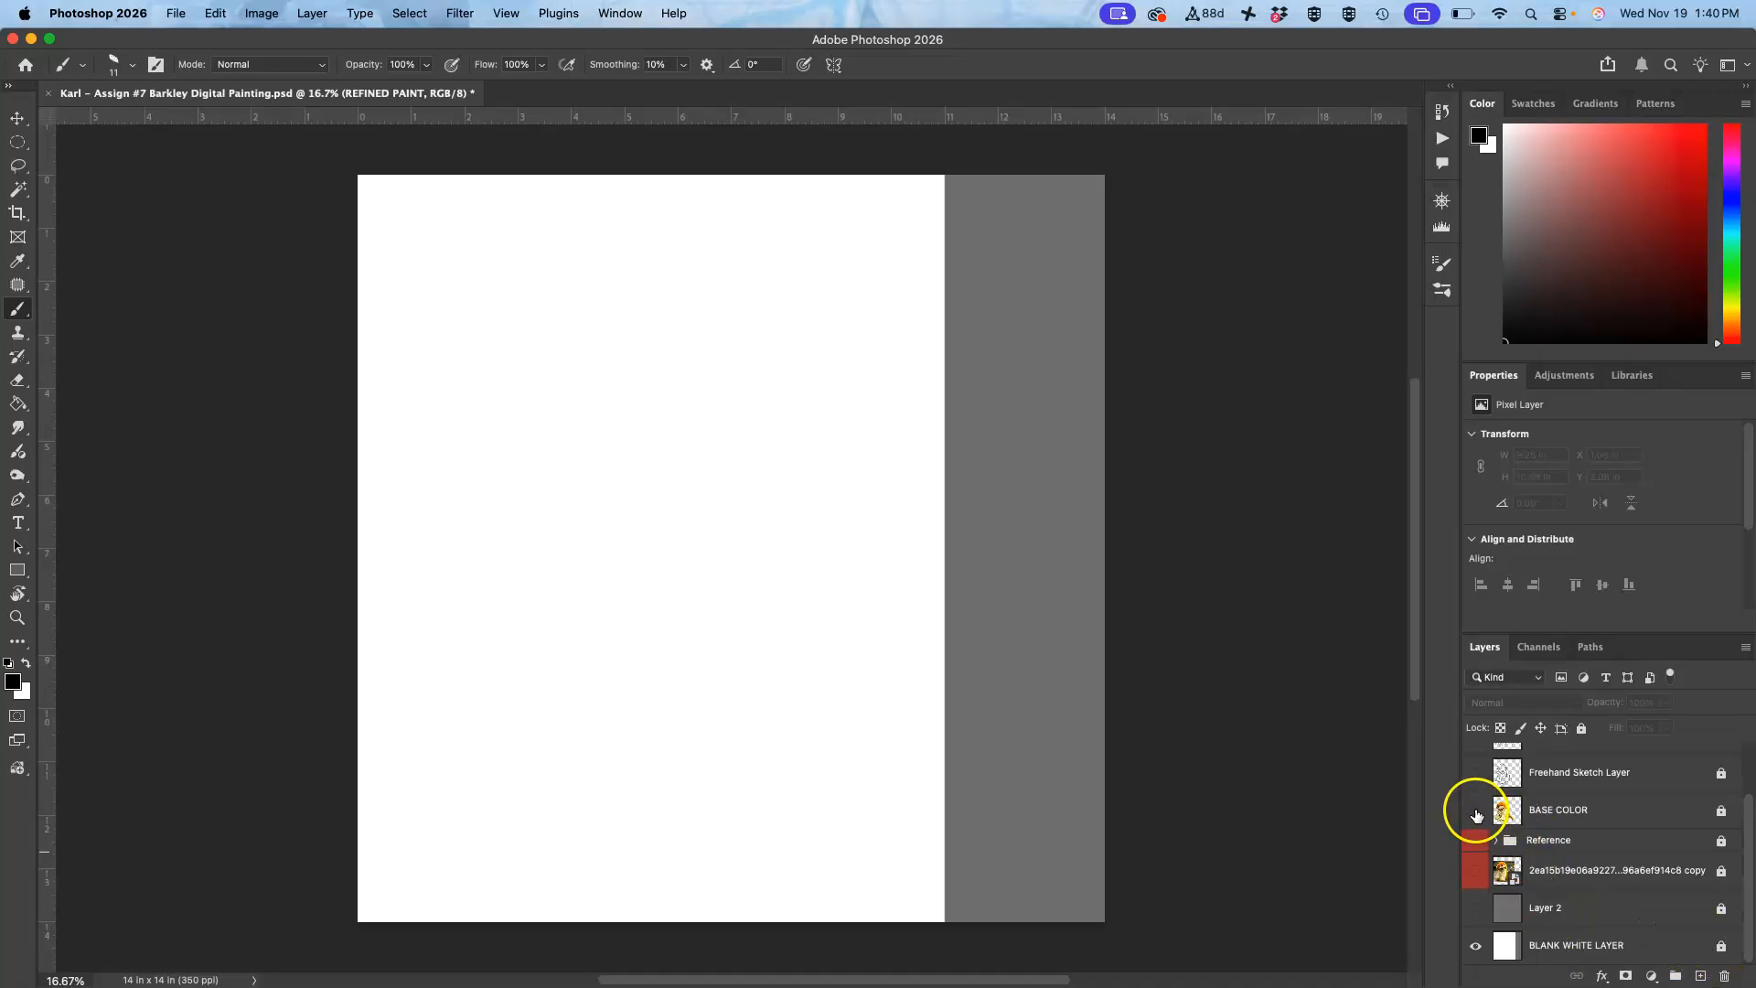
left_click(1476, 810)
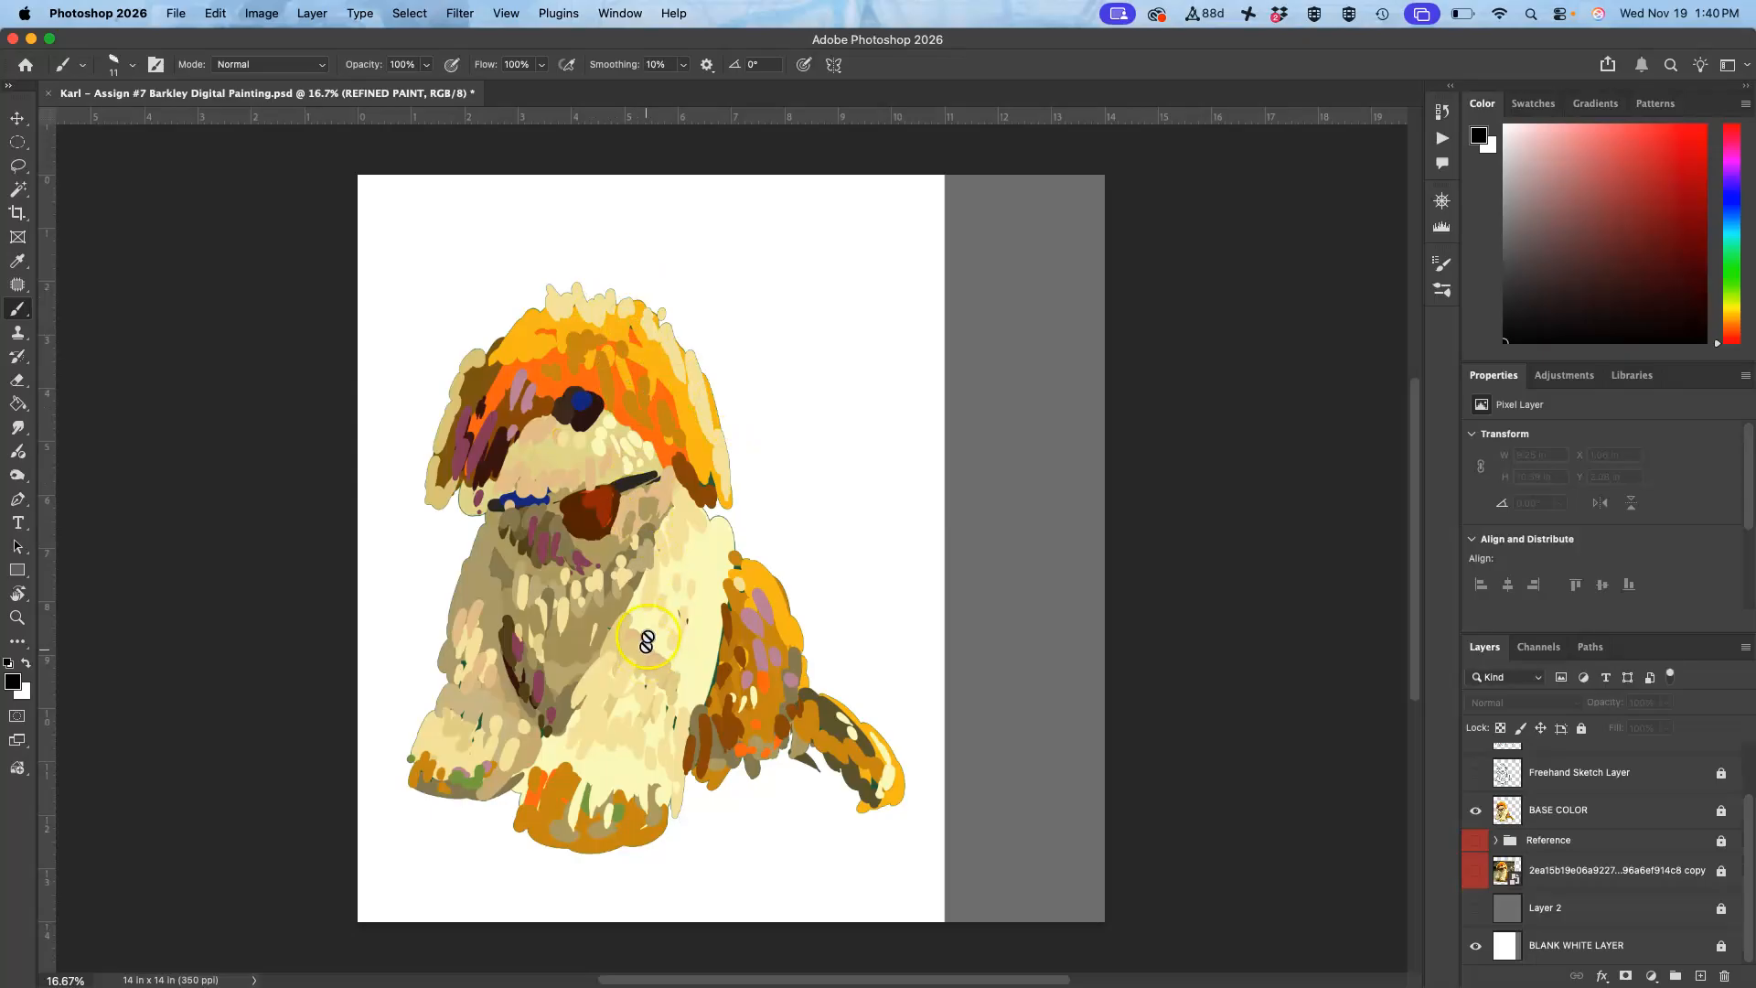
key("super+plus")
key("super+plus")
key("super+plus")
key("super+plus")
key("super+plus")
key("super+plus")
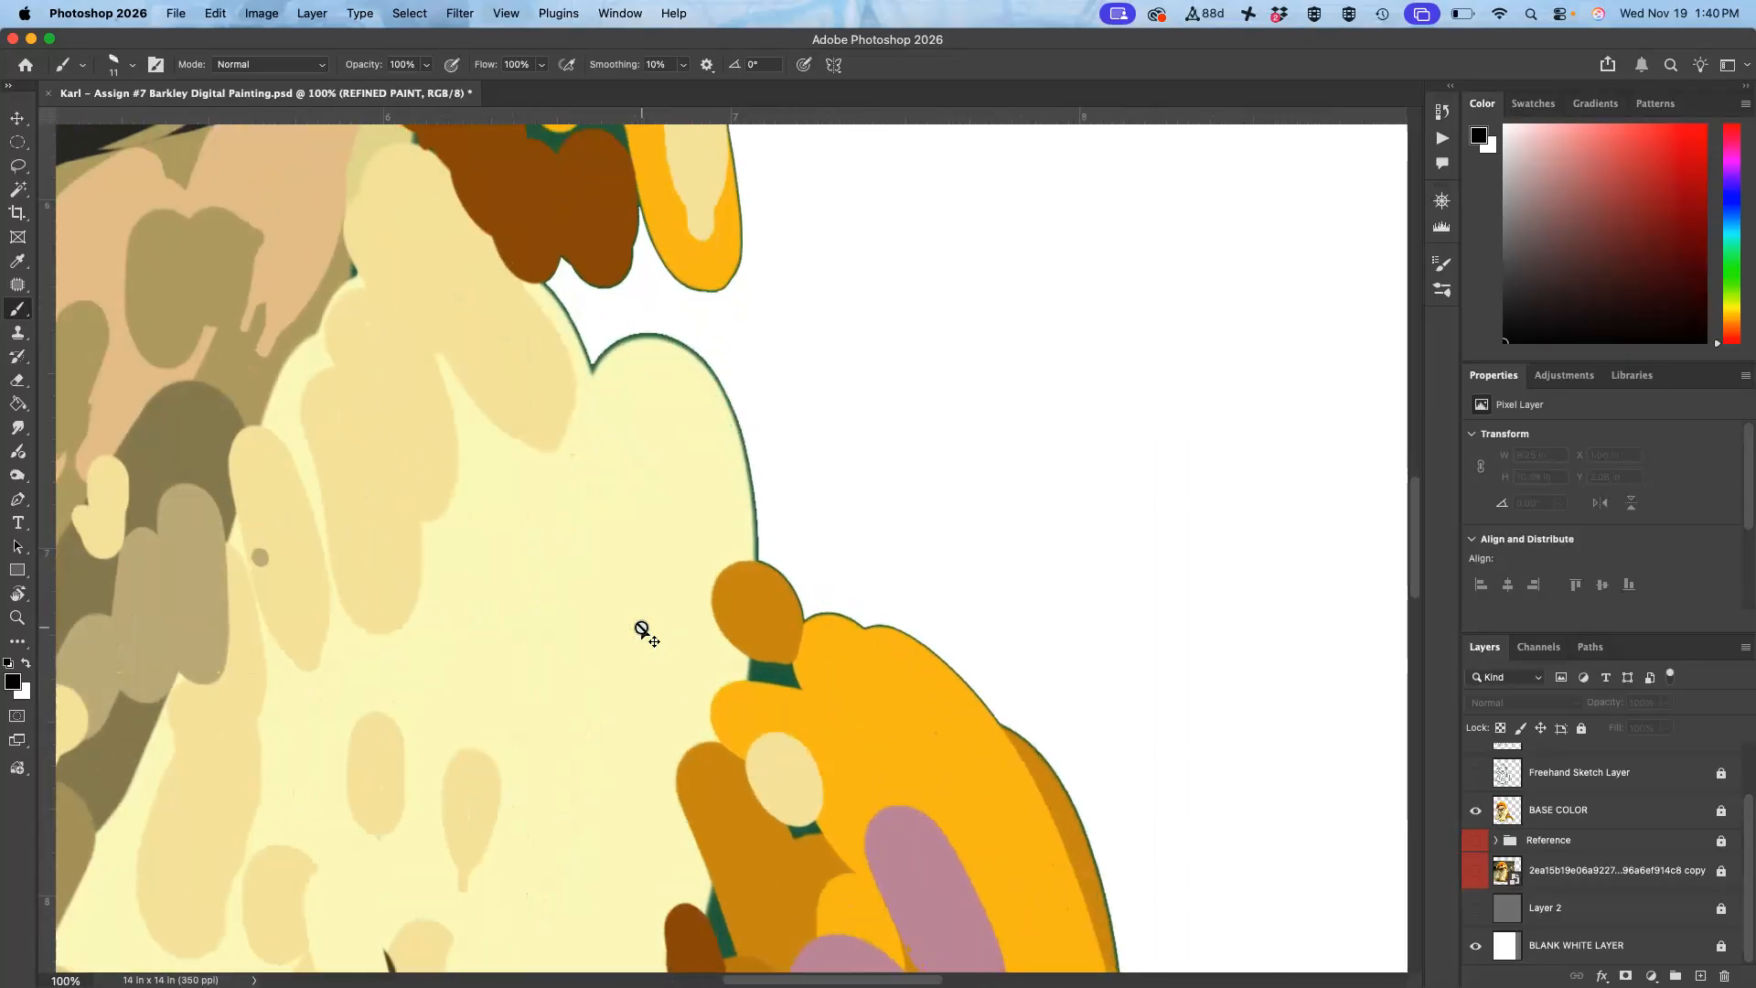
scroll(641, 628, "left", 10)
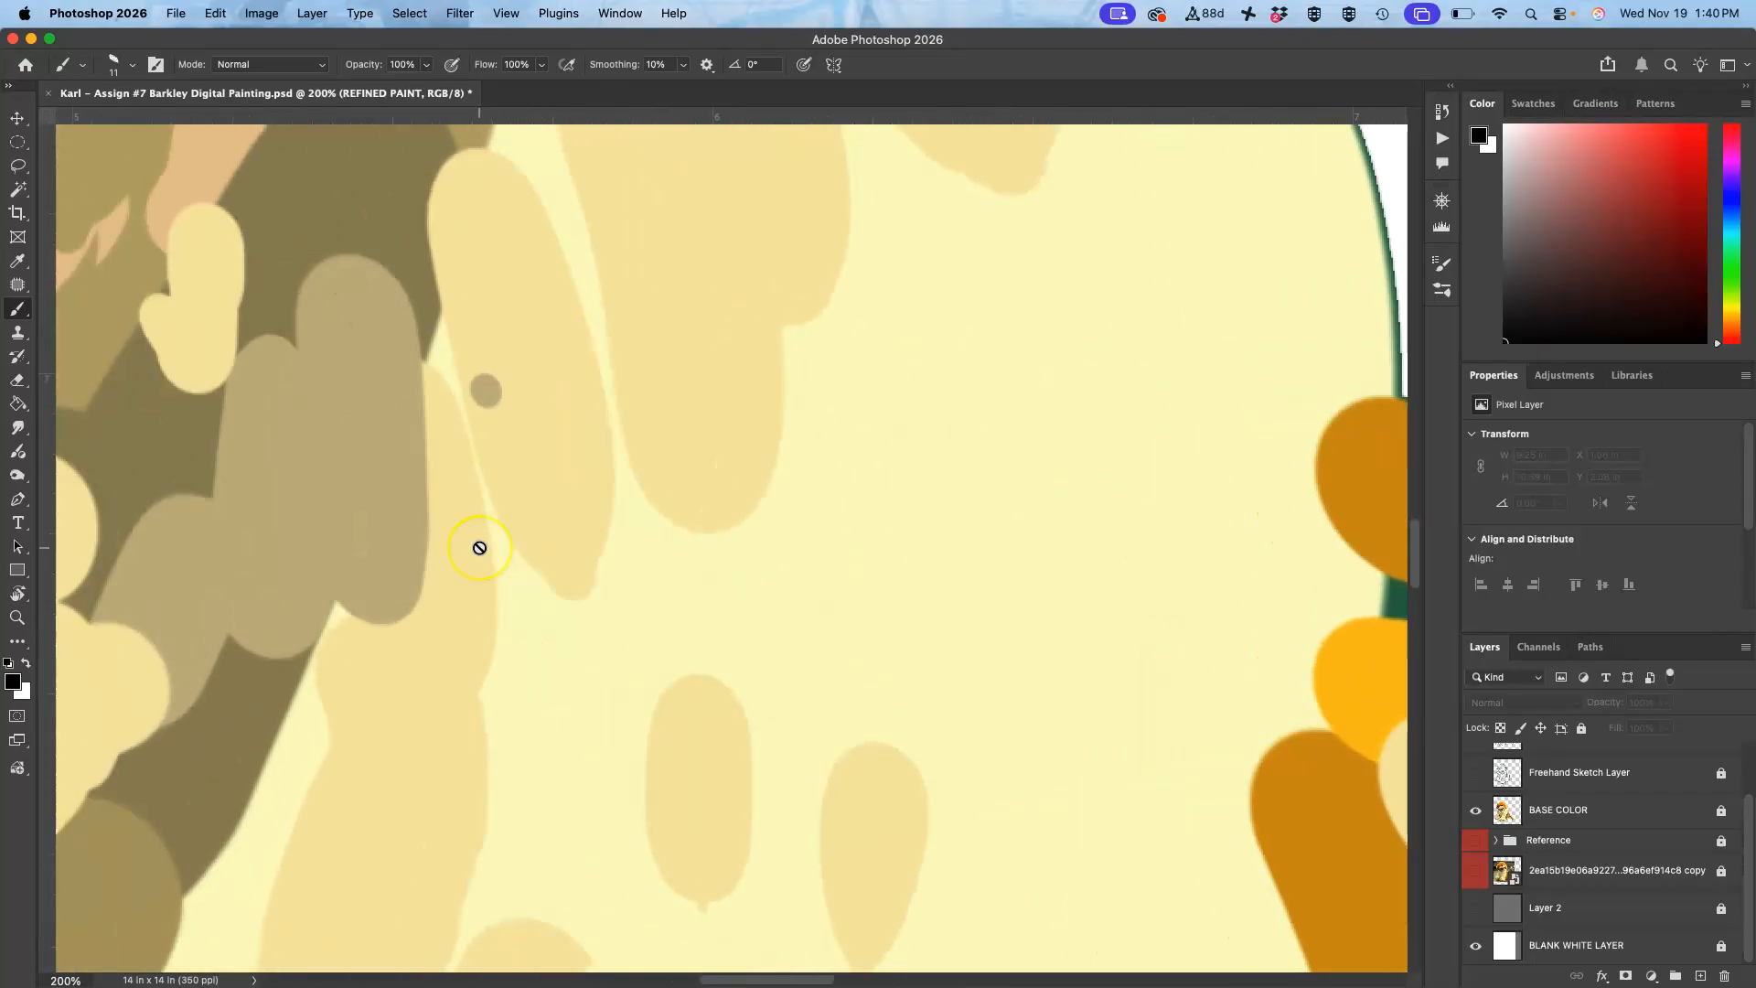
scroll(479, 548, "left", 10)
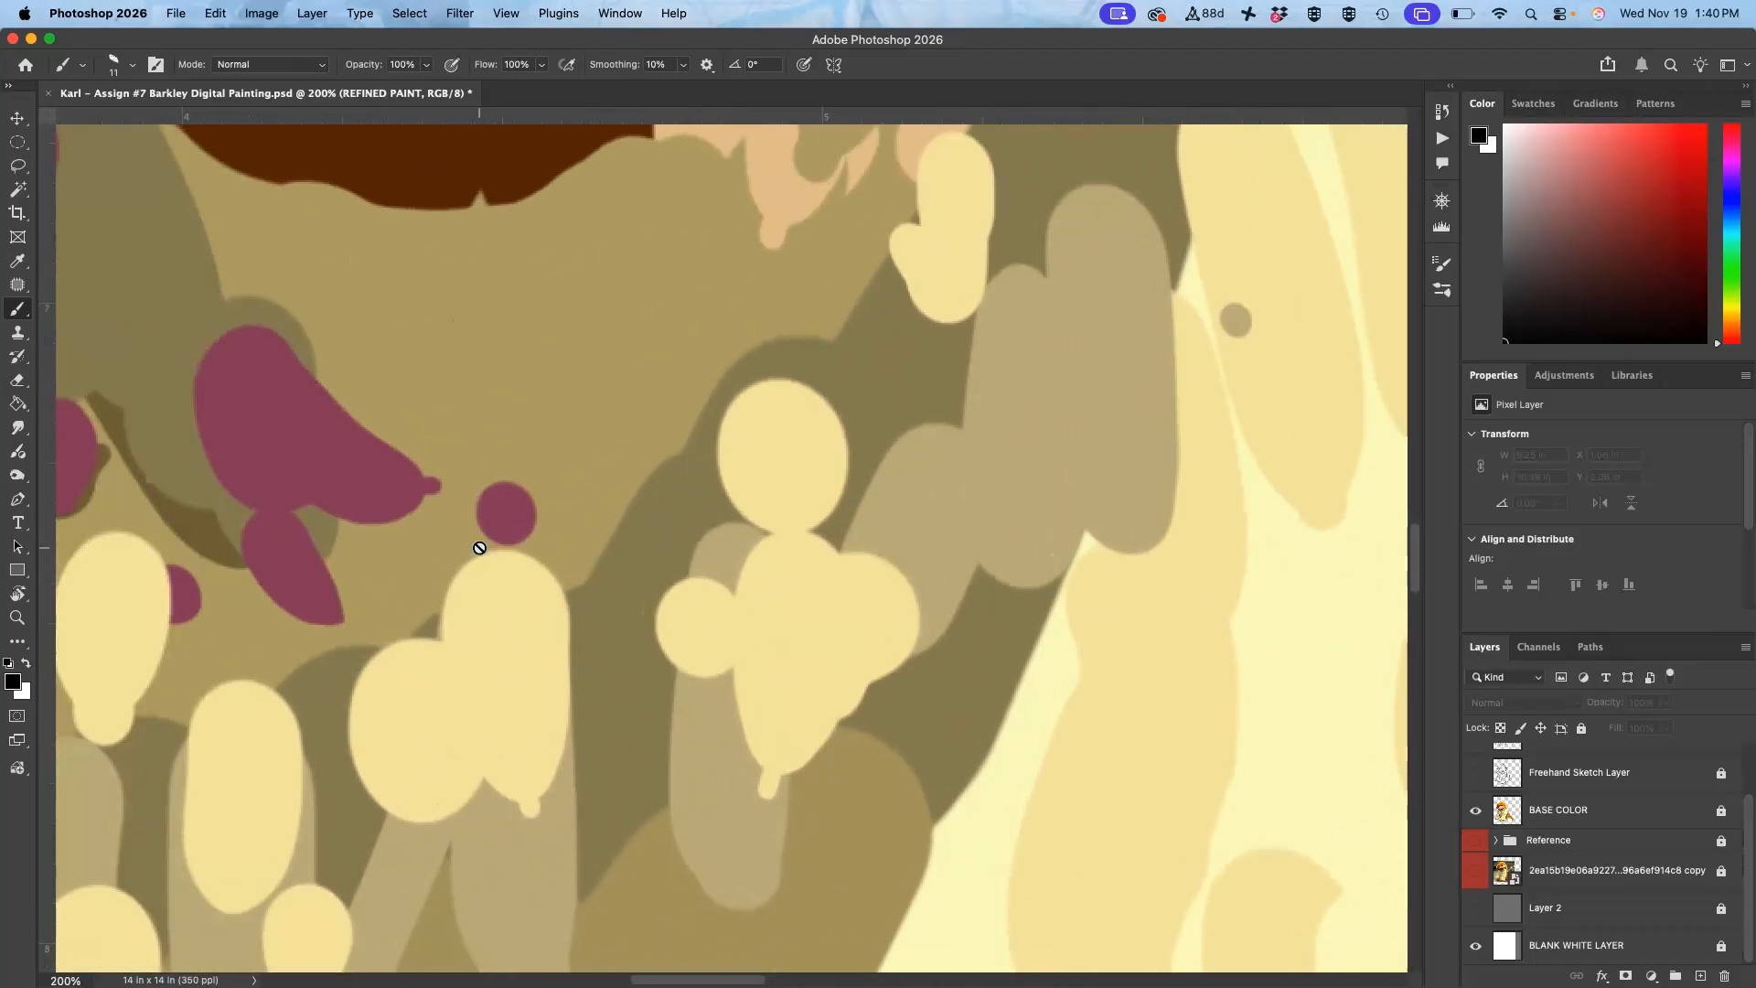
Step: Toggle BASE COLOR off and on against the whole canvas, show REFINED PAINT, and hide BASE COLOR to isolate the refined strokes
key("super+minus")
key("super+minus")
key("super+minus")
key("super+minus")
key("super+minus")
key("super+minus")
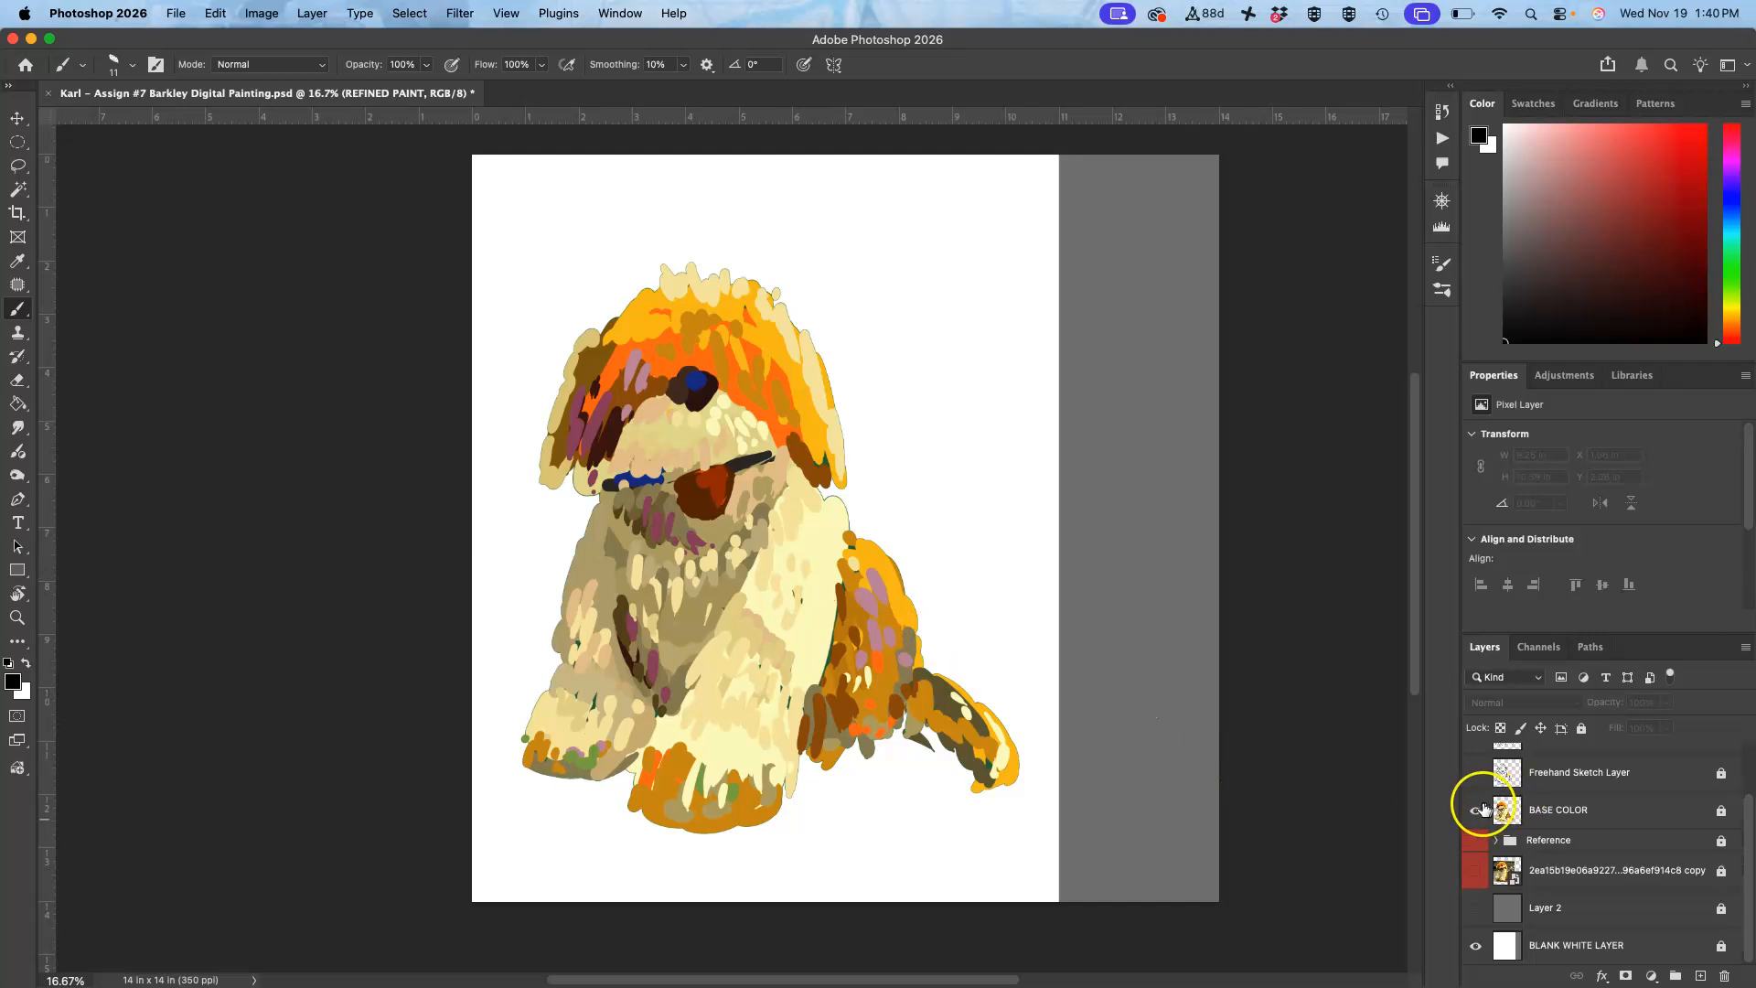
left_click(1478, 808)
left_click(1479, 808)
scroll(1482, 809, "up", 2)
left_click(1475, 762)
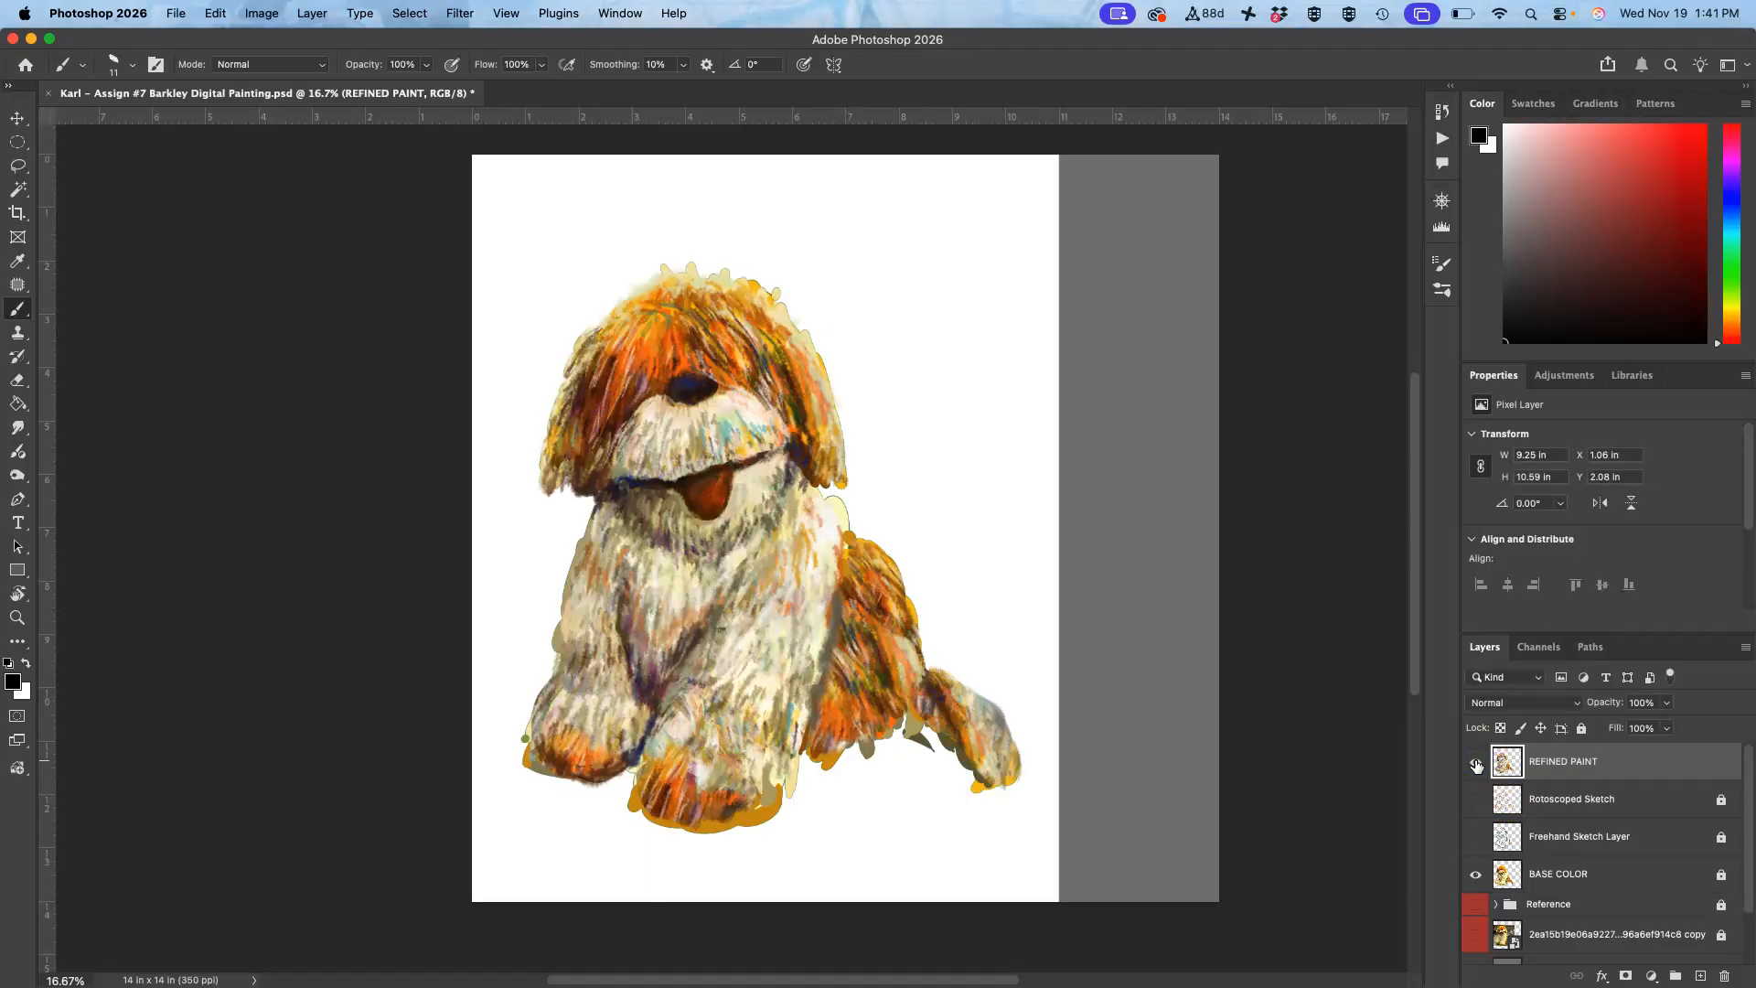
left_click(1475, 873)
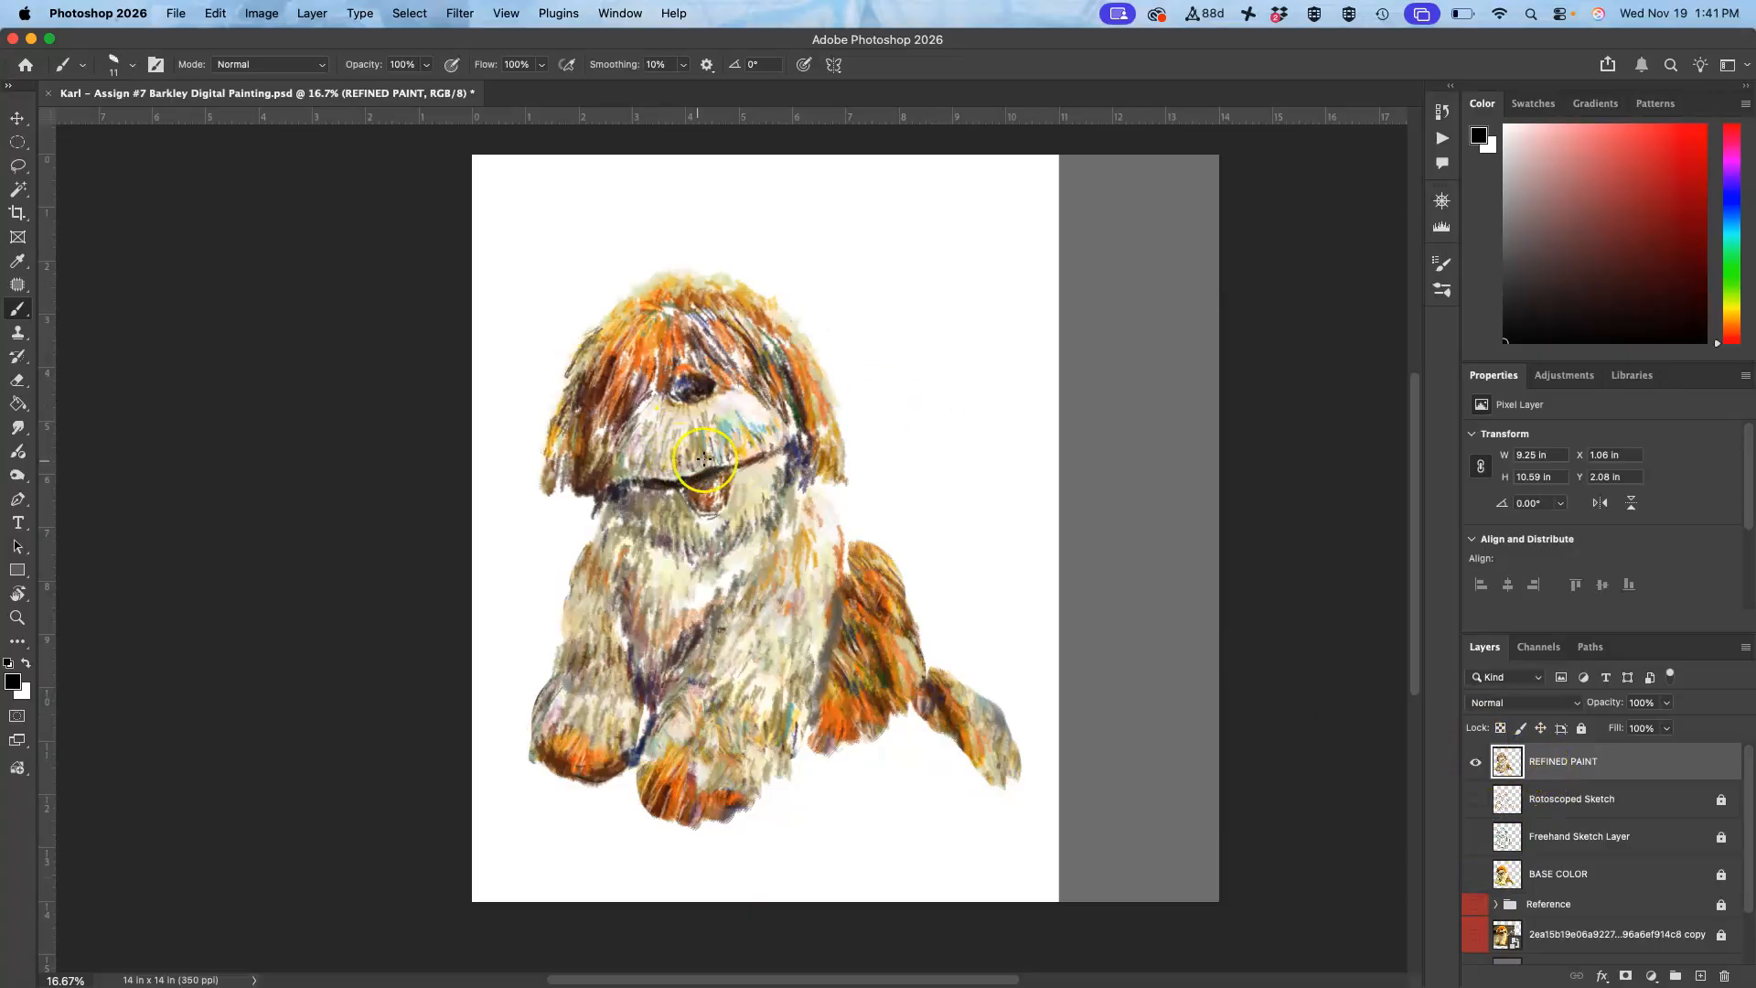
Step: Examine the textured strokes of the REFINED PAINT layer at 200%, from the chest below the mouth up to the muzzle
scroll(704, 558, "up", 10)
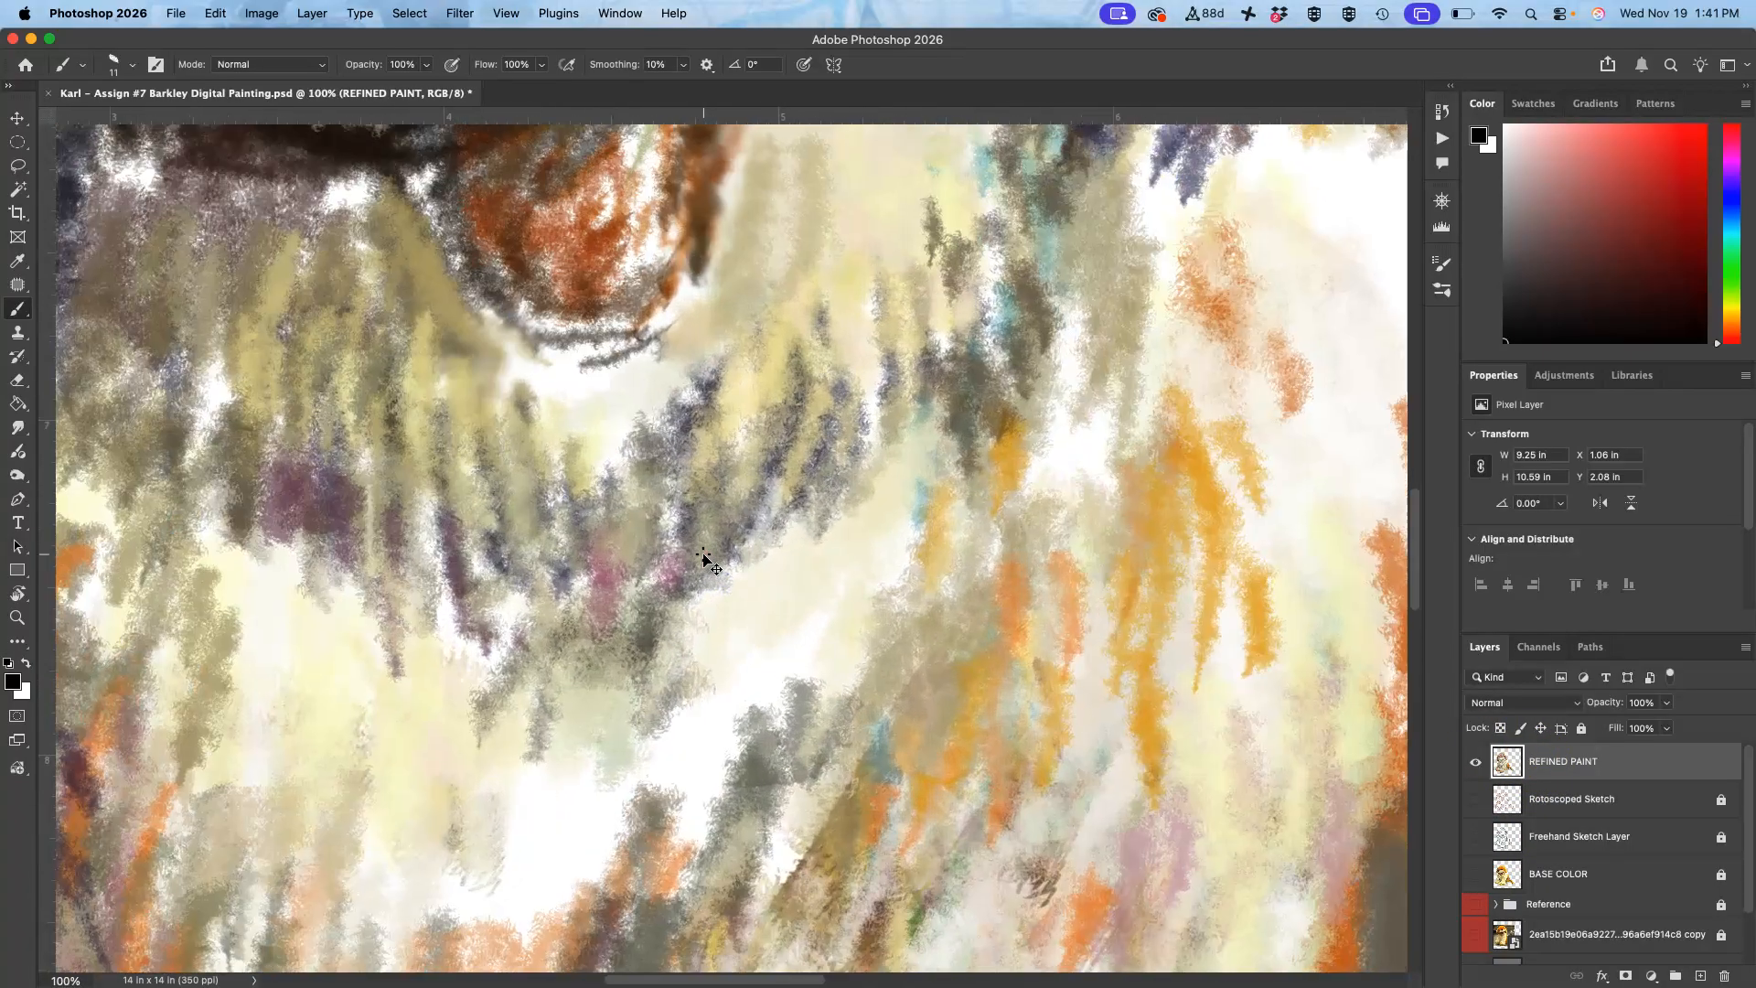
key("super+plus")
scroll(717, 504, "right", 3)
scroll(718, 504, "up", 3)
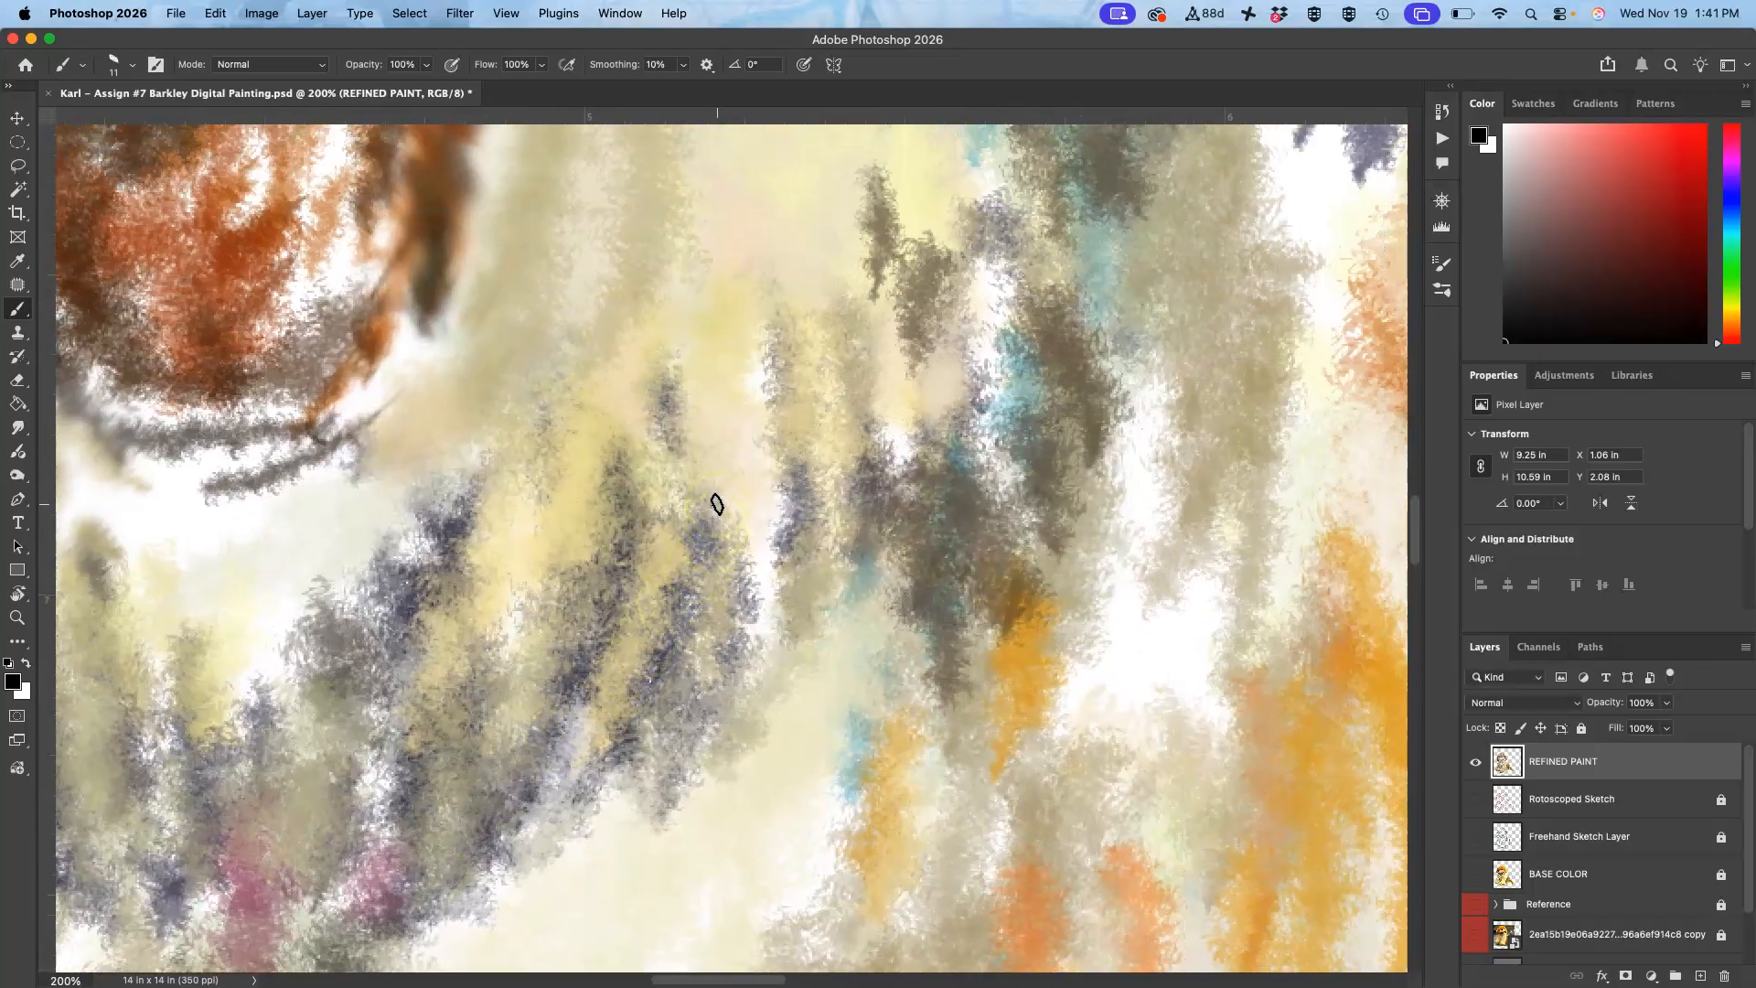
scroll(717, 504, "up", 15)
scroll(717, 504, "left", 4)
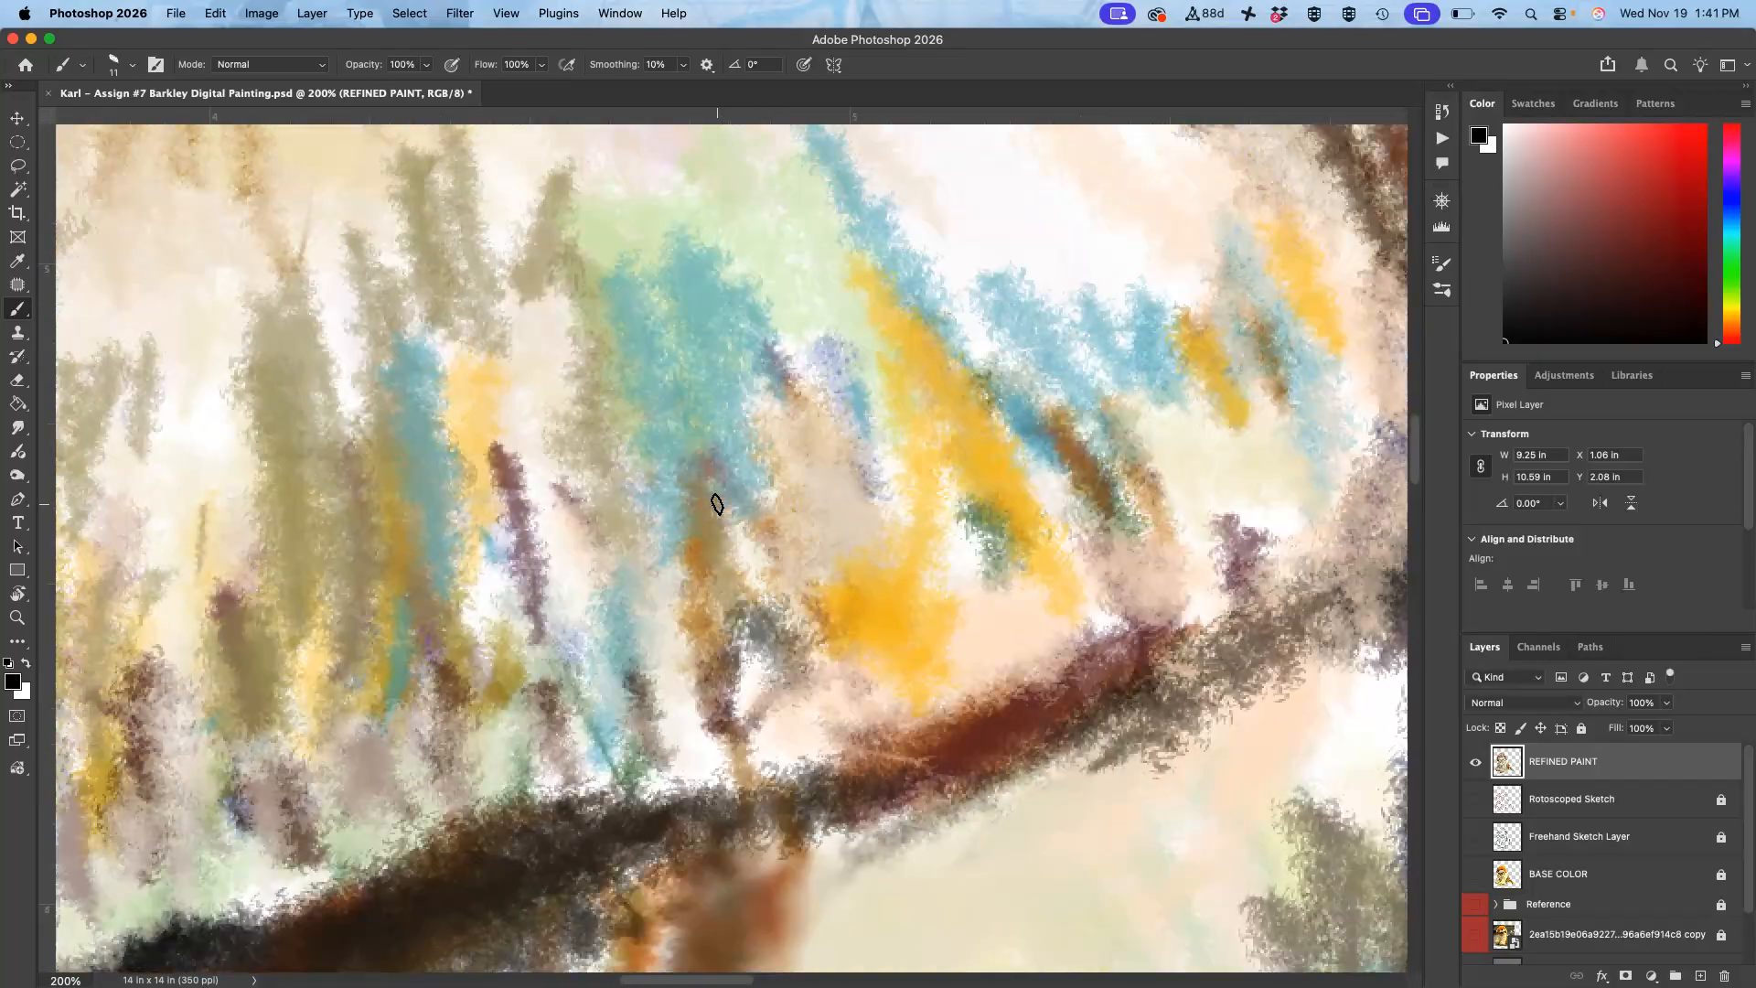
scroll(717, 504, "left", 8)
scroll(718, 504, "up", 3)
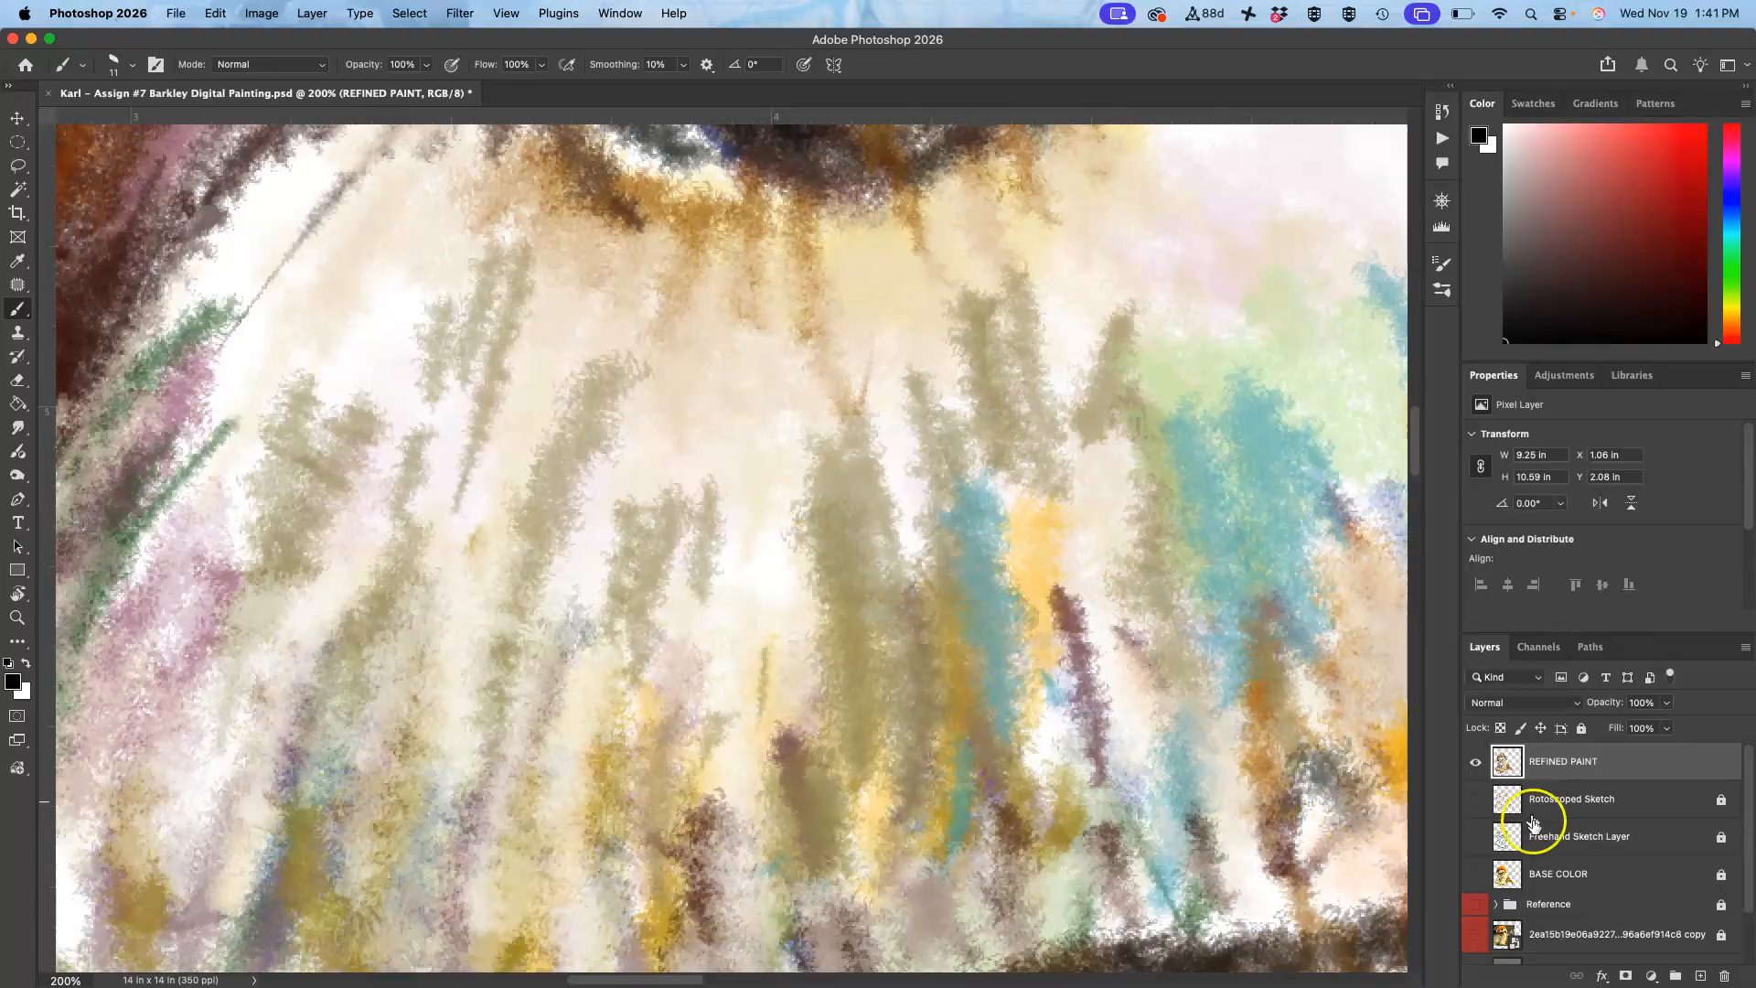
Step: Hide BLANK WHITE LAYER and examine the refined strokes around the nose and forehead fur against transparency
scroll(1534, 821, "down", 2)
left_click(1478, 945)
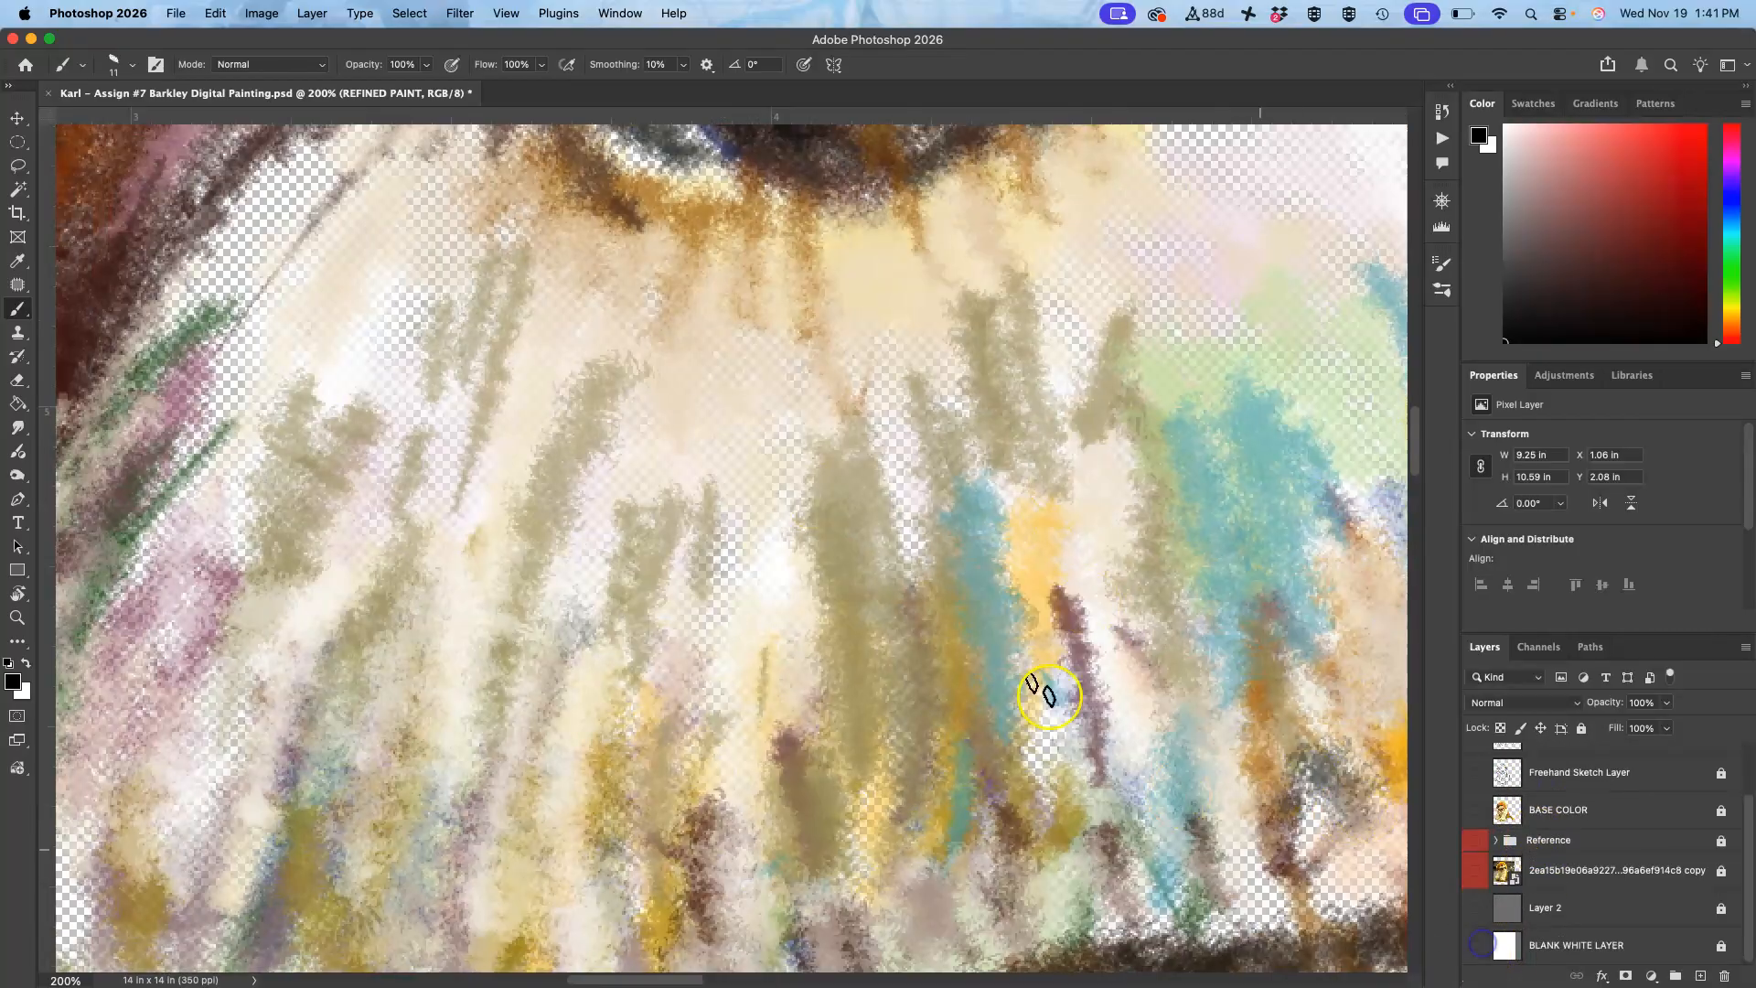
scroll(775, 580, "up", 10)
scroll(775, 580, "right", 8)
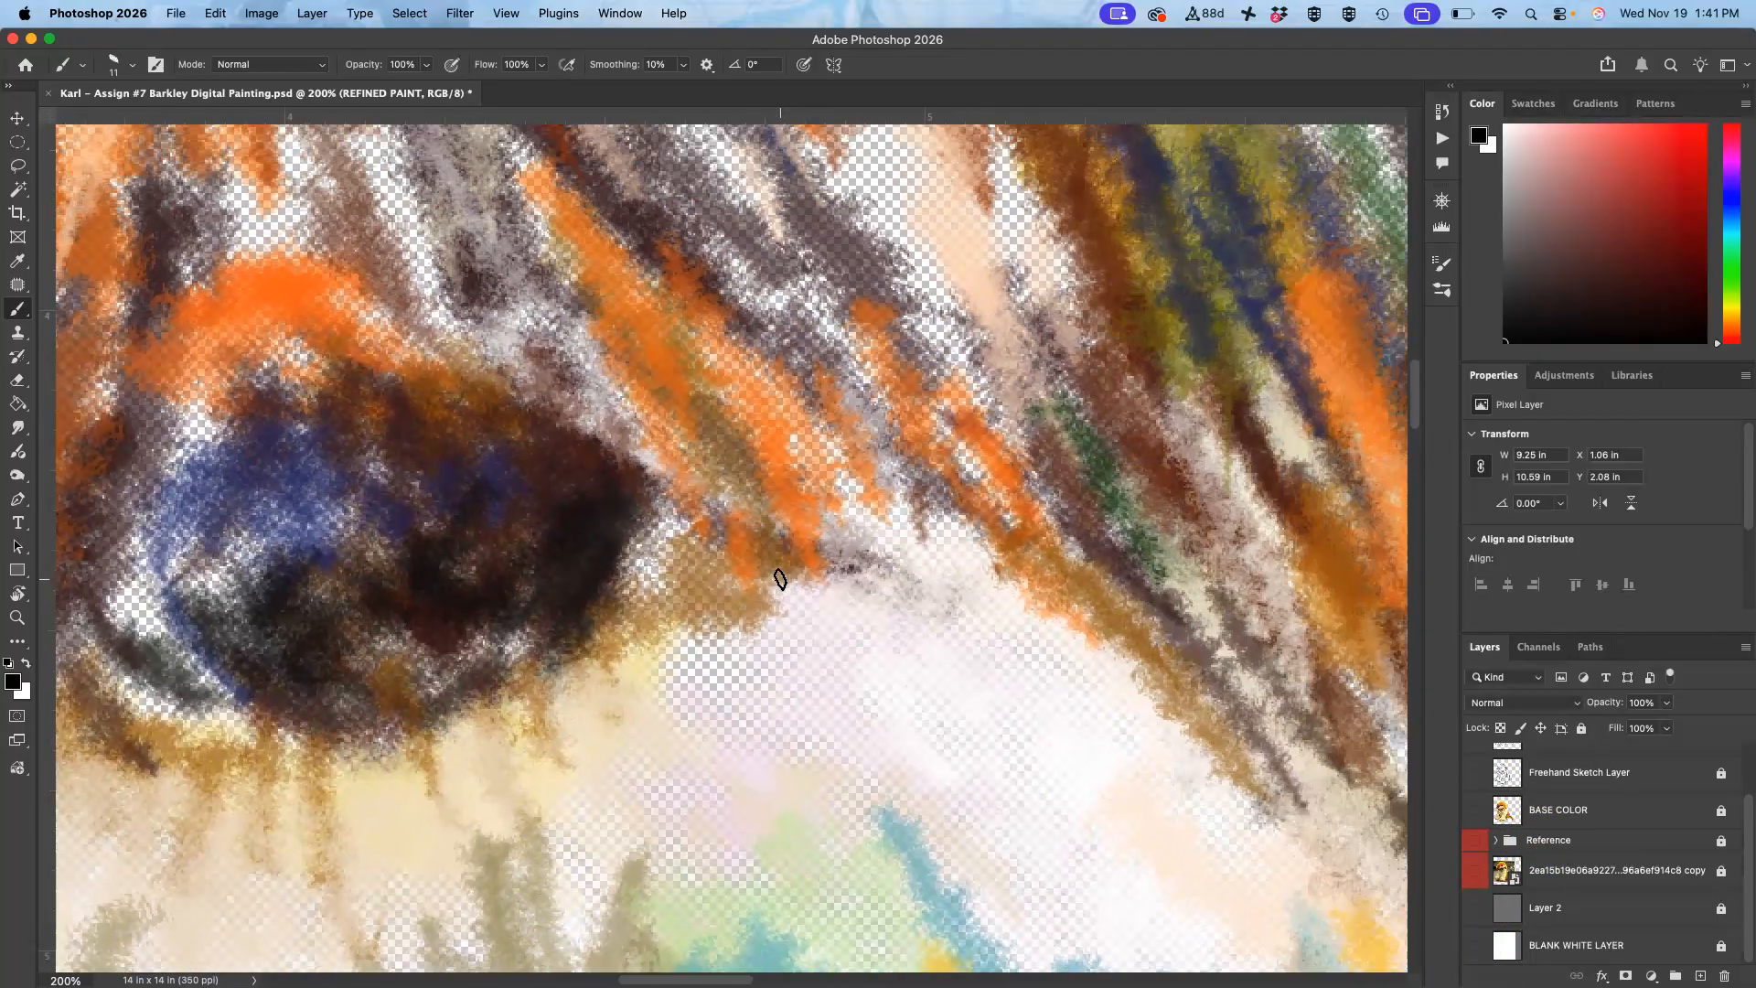
scroll(780, 580, "up", 10)
scroll(780, 580, "left", 3)
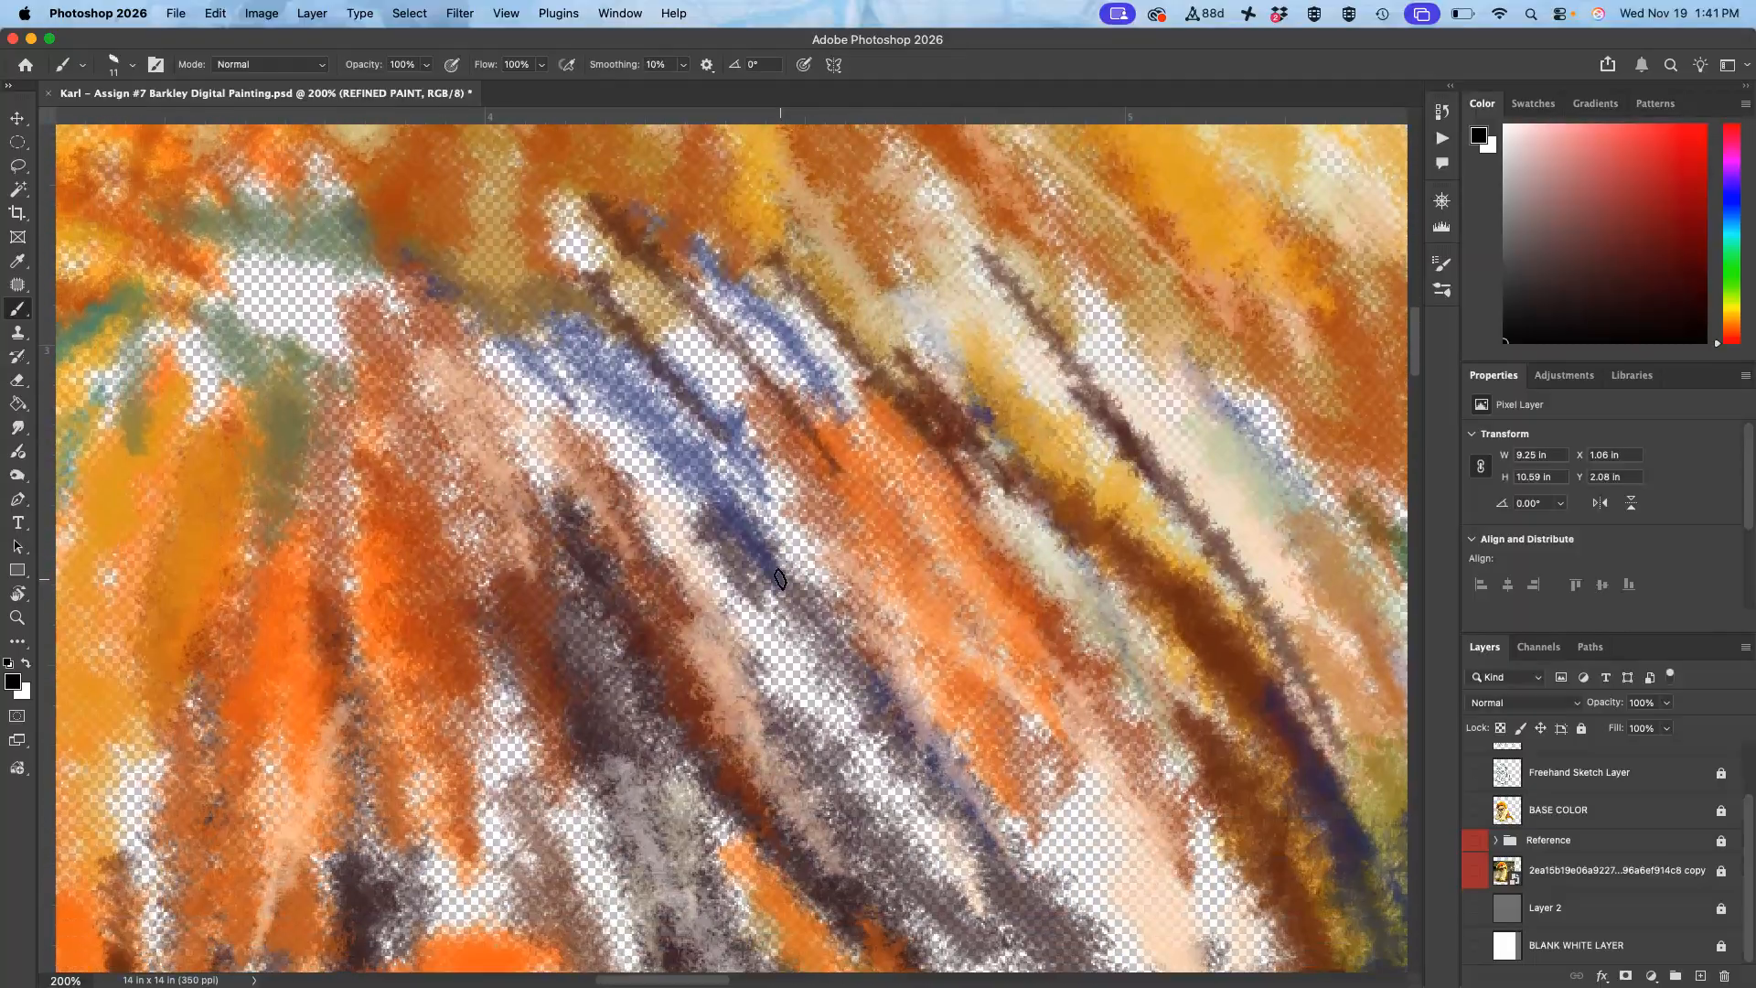
Step: Show BASE COLOR beneath the refined paint again and view the dog's face at 66.7% magnification
scroll(781, 580, "down", 2)
scroll(781, 580, "left", 1)
left_click(1479, 809)
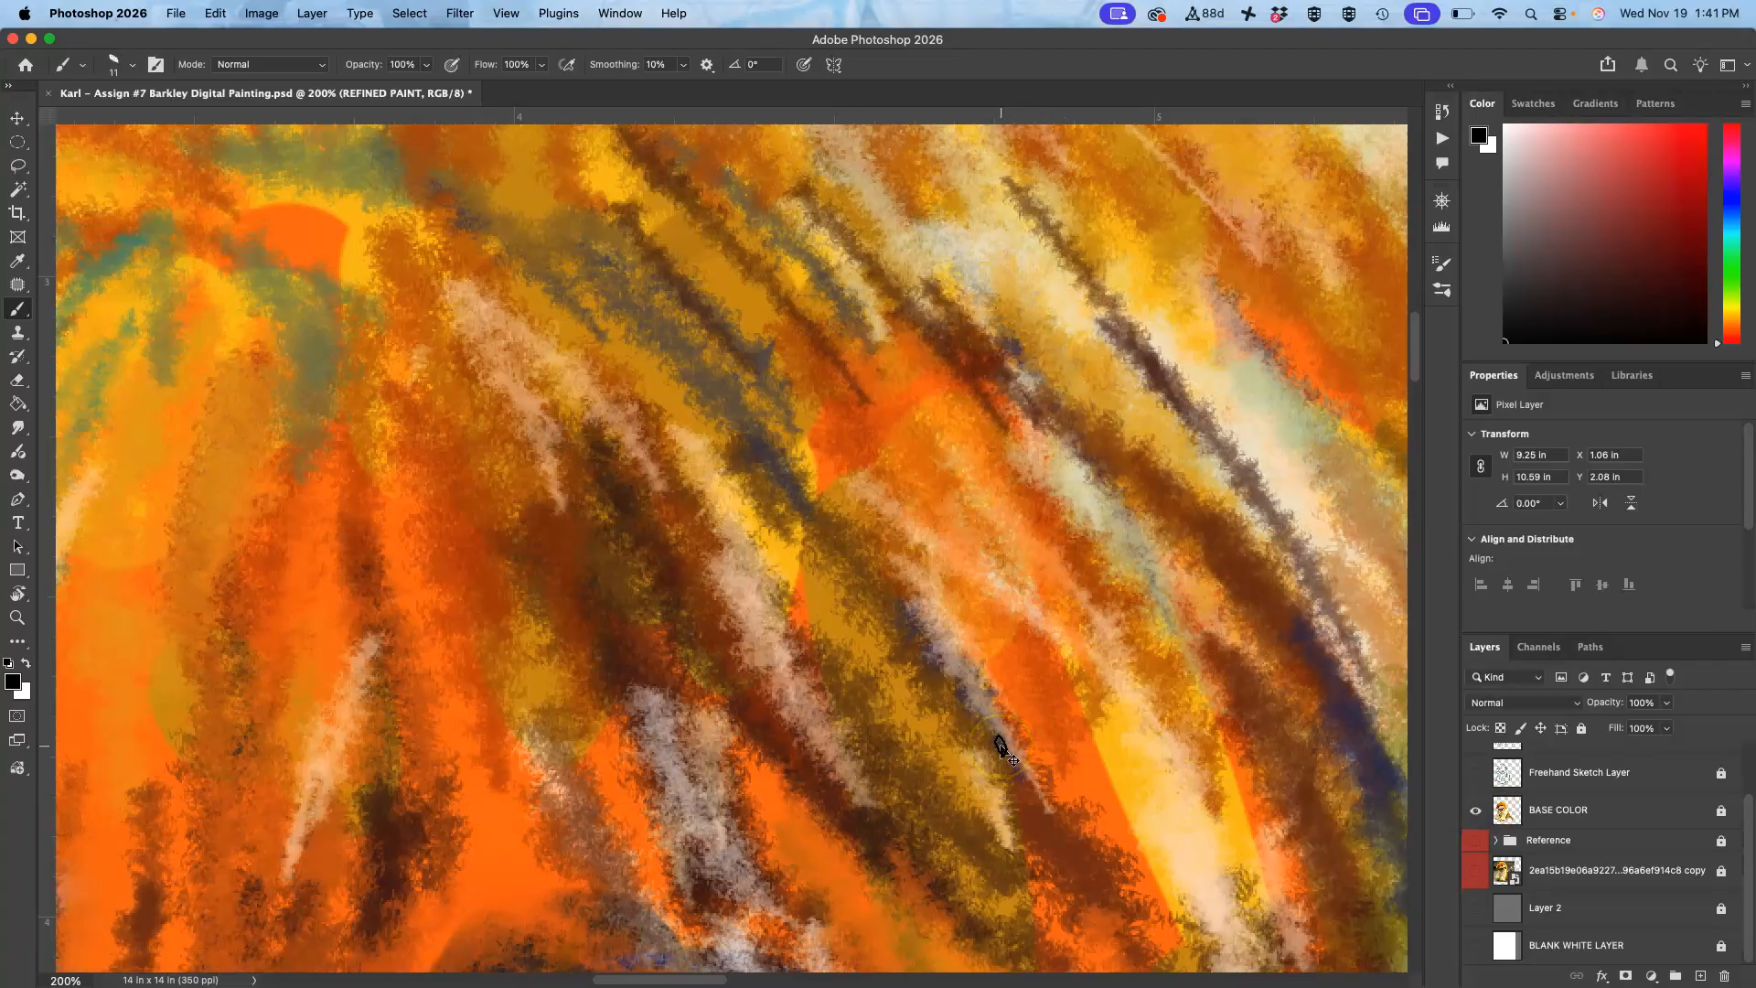
key("super+minus")
key("super+minus")
scroll(1001, 745, "down", 5)
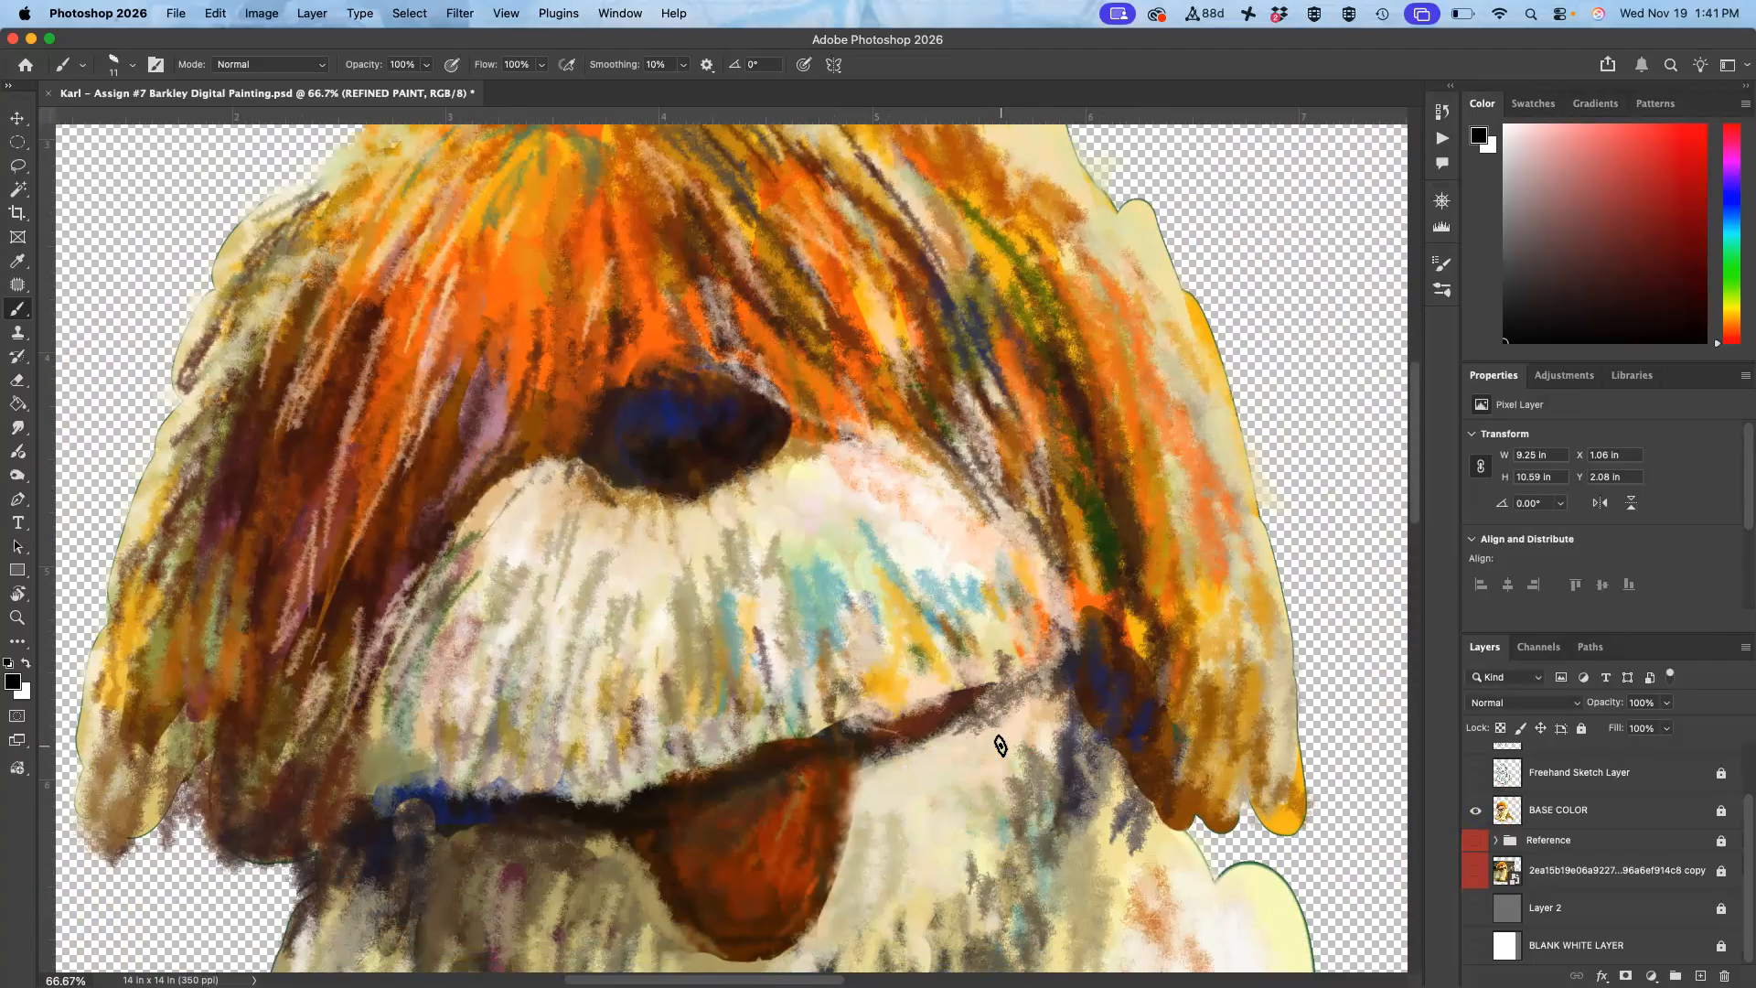
Step: Inspect how the refined strokes blend with the base color at 200% around the nose, face fur and corner of the mouth
key("super+equal")
key("super+equal")
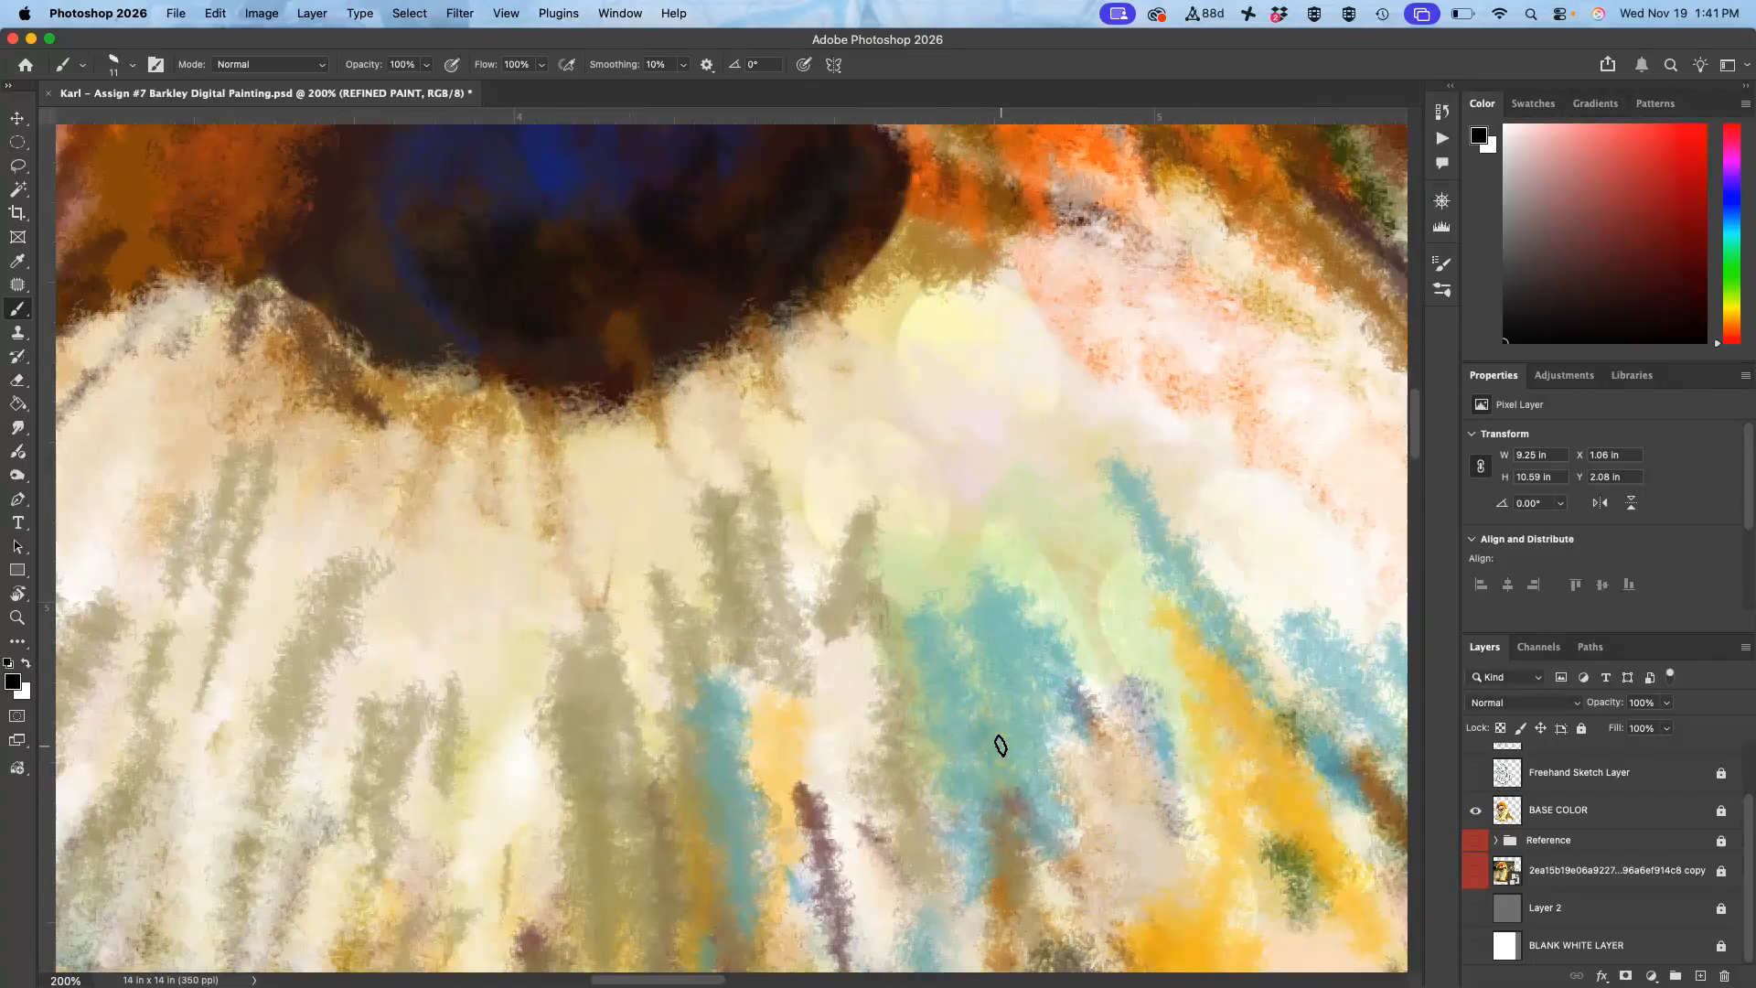
scroll(1000, 745, "up", 5)
scroll(1001, 746, "left", 10)
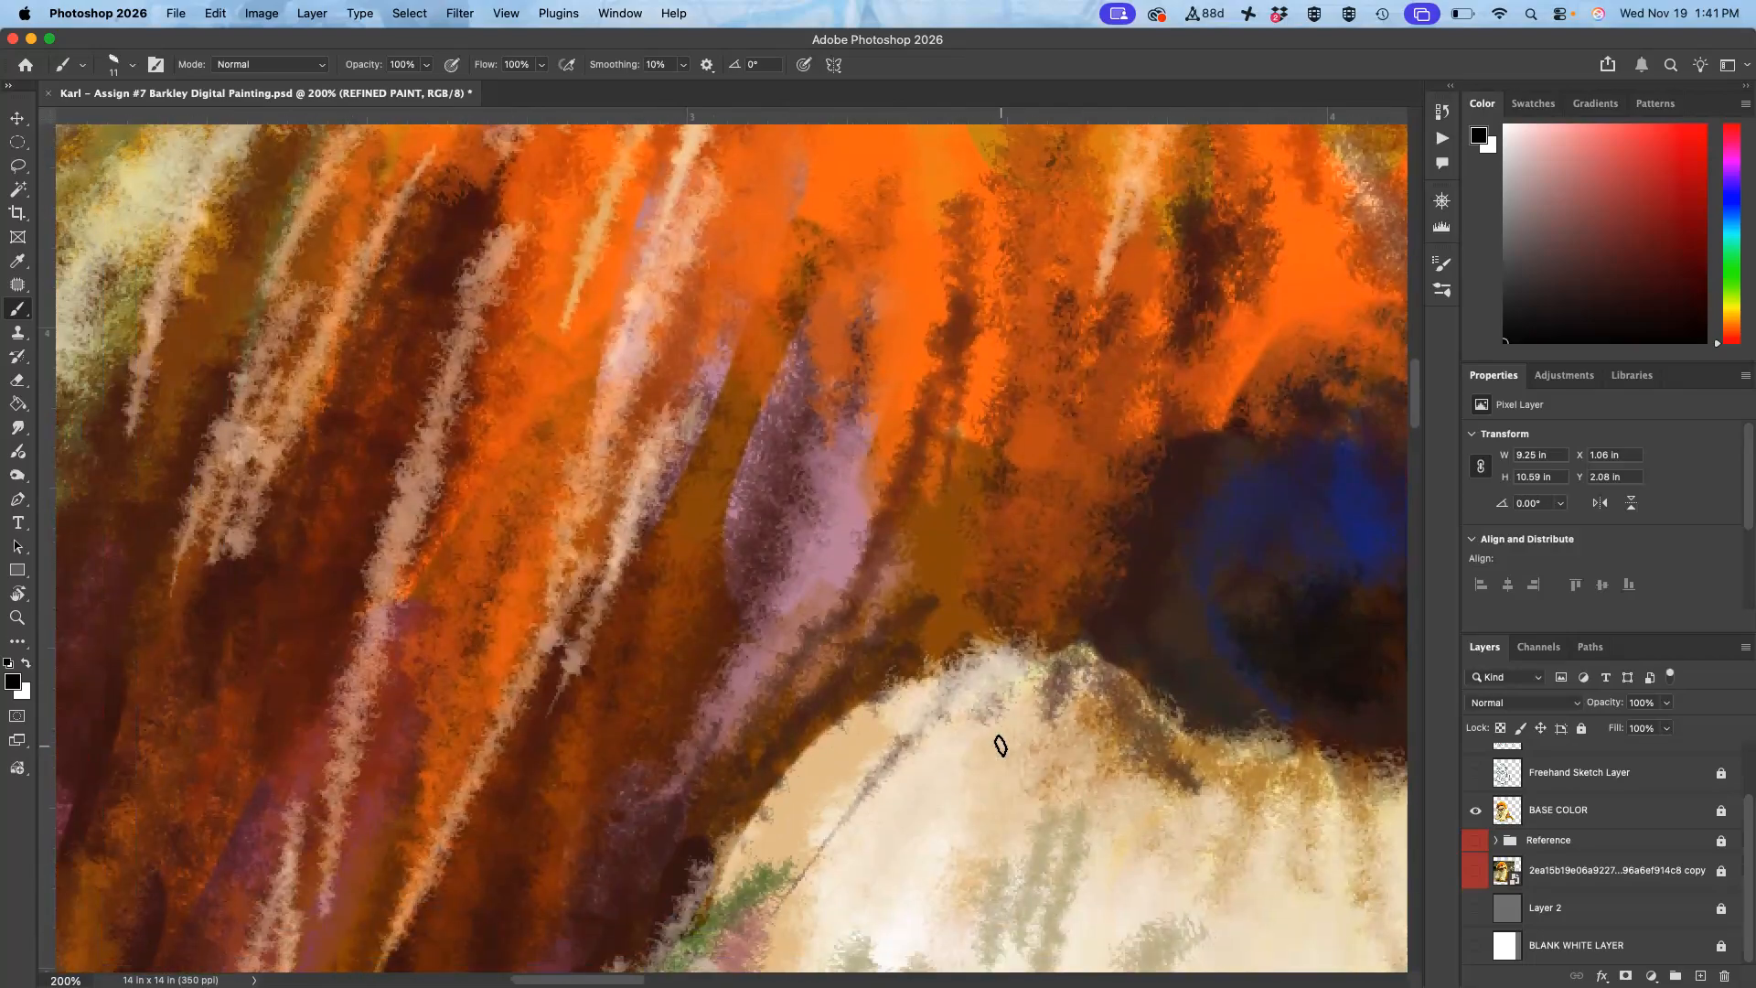
scroll(1000, 745, "down", 8)
scroll(1001, 746, "left", 6)
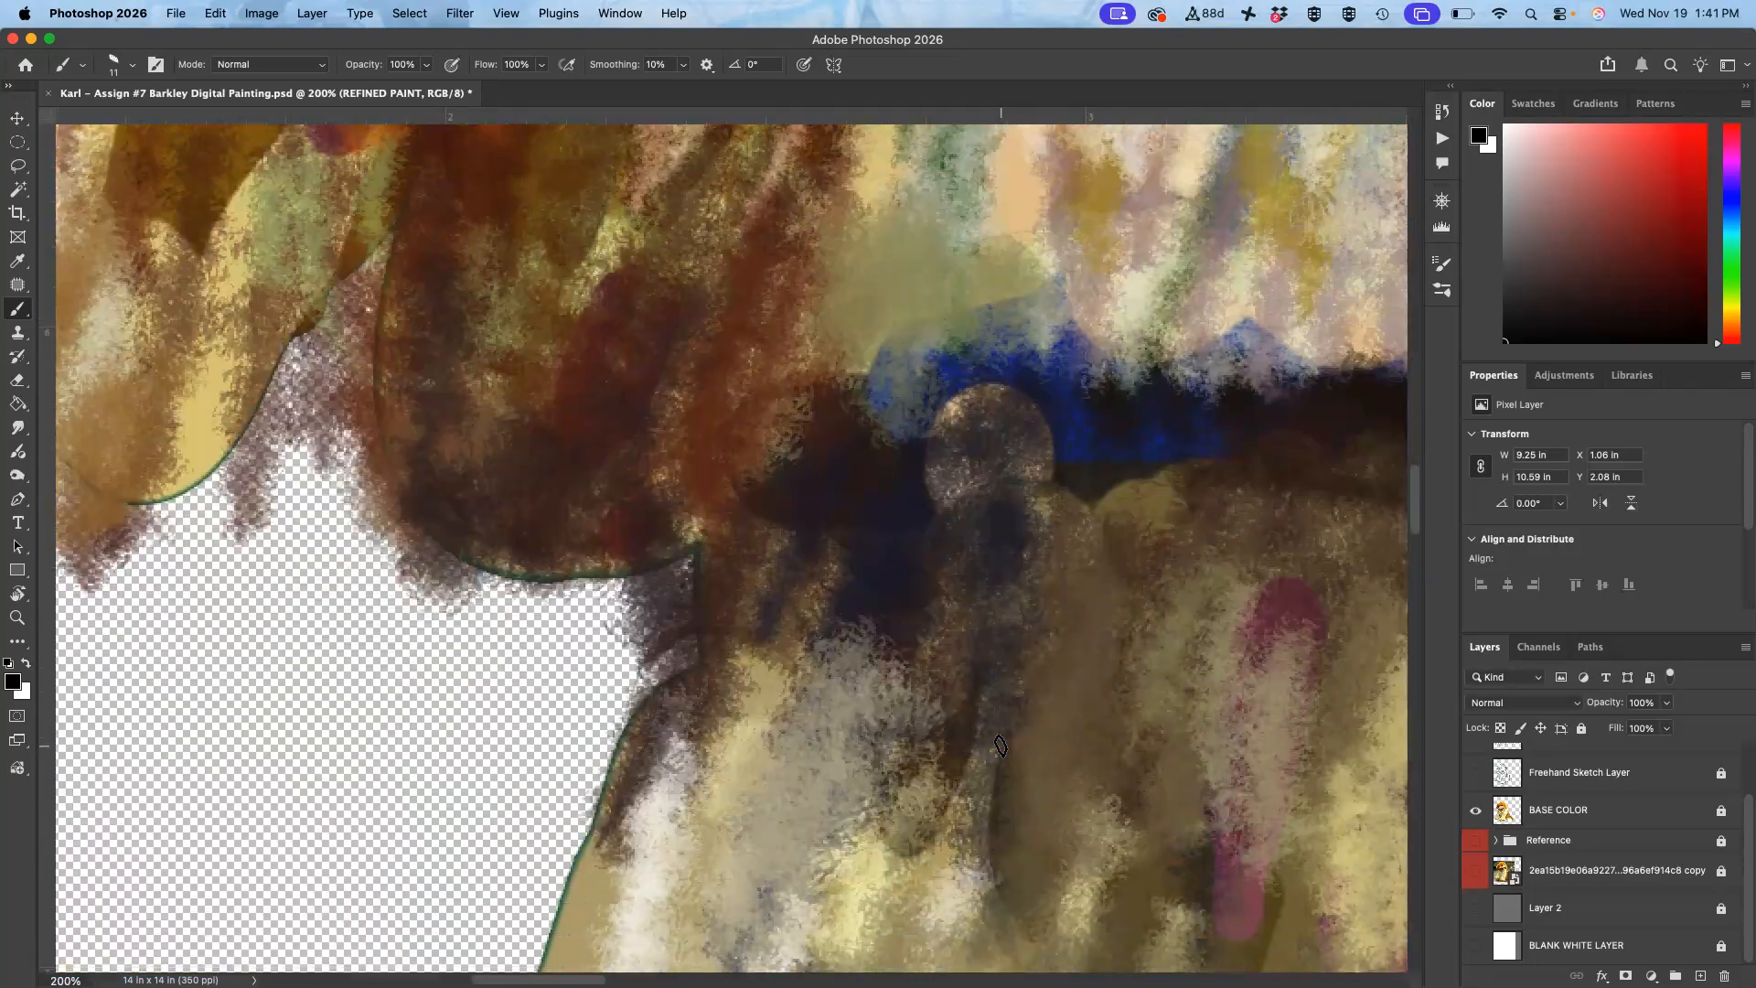
Step: Examine the refined fur strokes at 200% from the mouth down through the dog's chest and legs
scroll(1001, 745, "down", 10)
scroll(1001, 745, "right", 6)
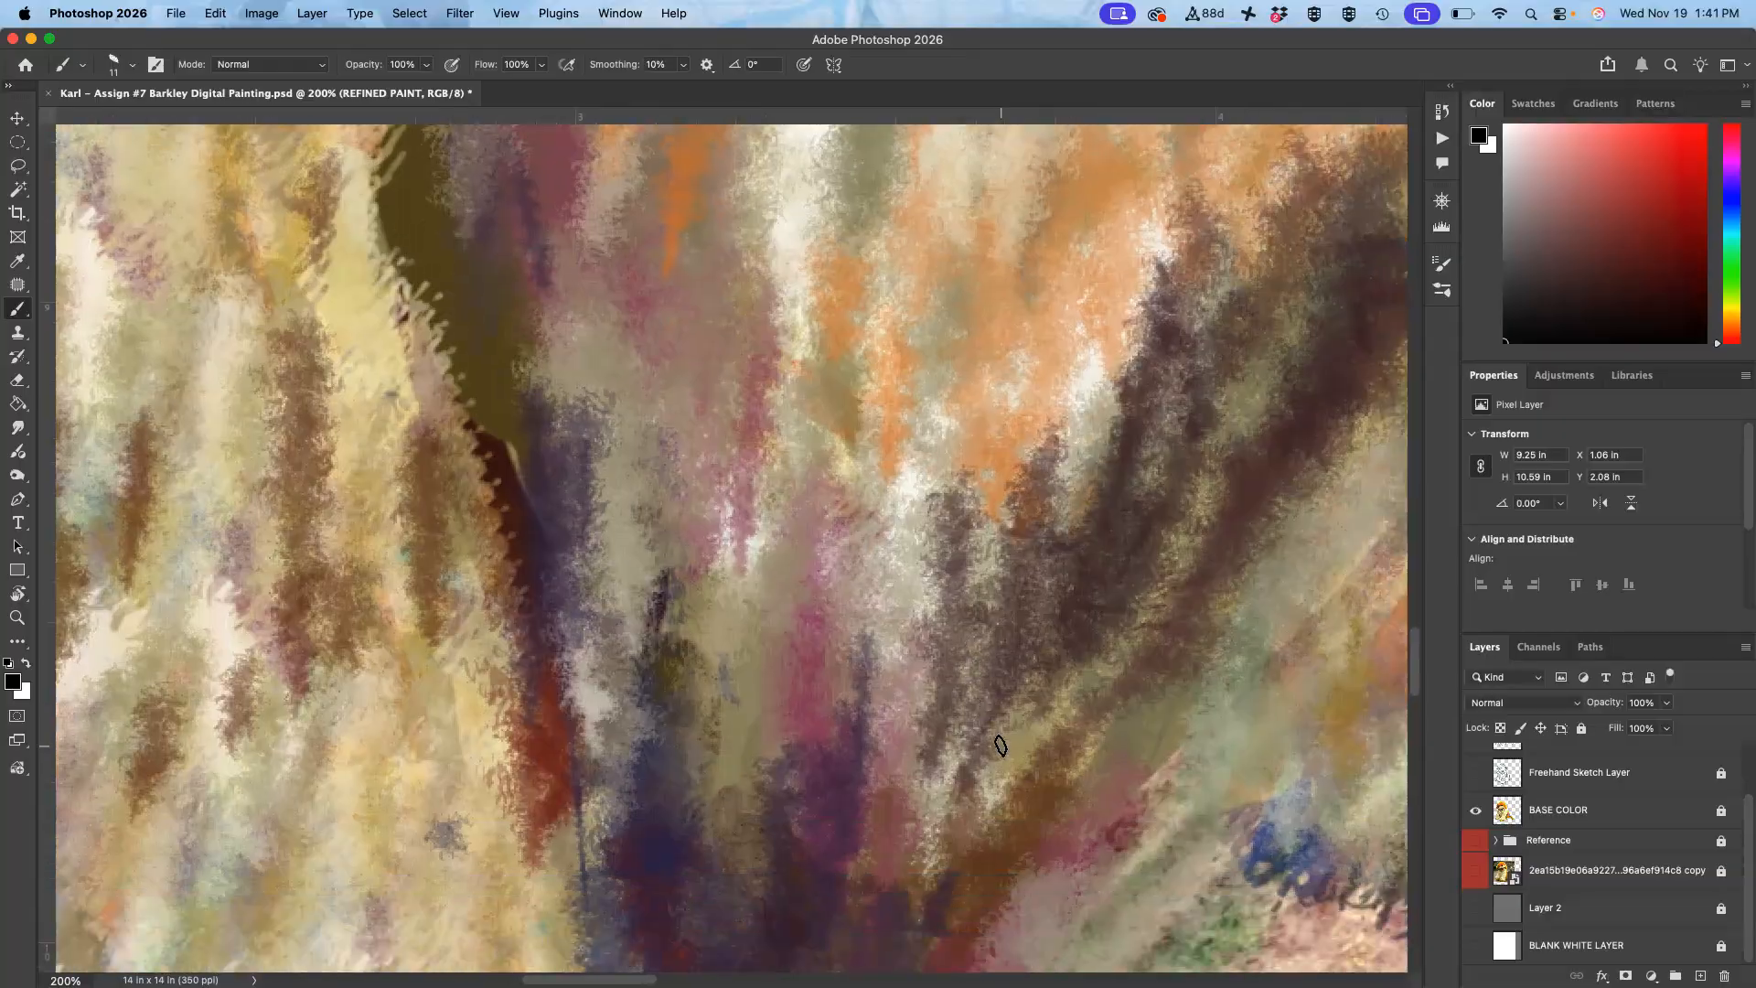
scroll(1001, 746, "down", 10)
scroll(1001, 746, "right", 6)
Step: Examine the front legs and paws at lower magnification, and view the whole dog at 25%
key("super+minus")
key("super+minus")
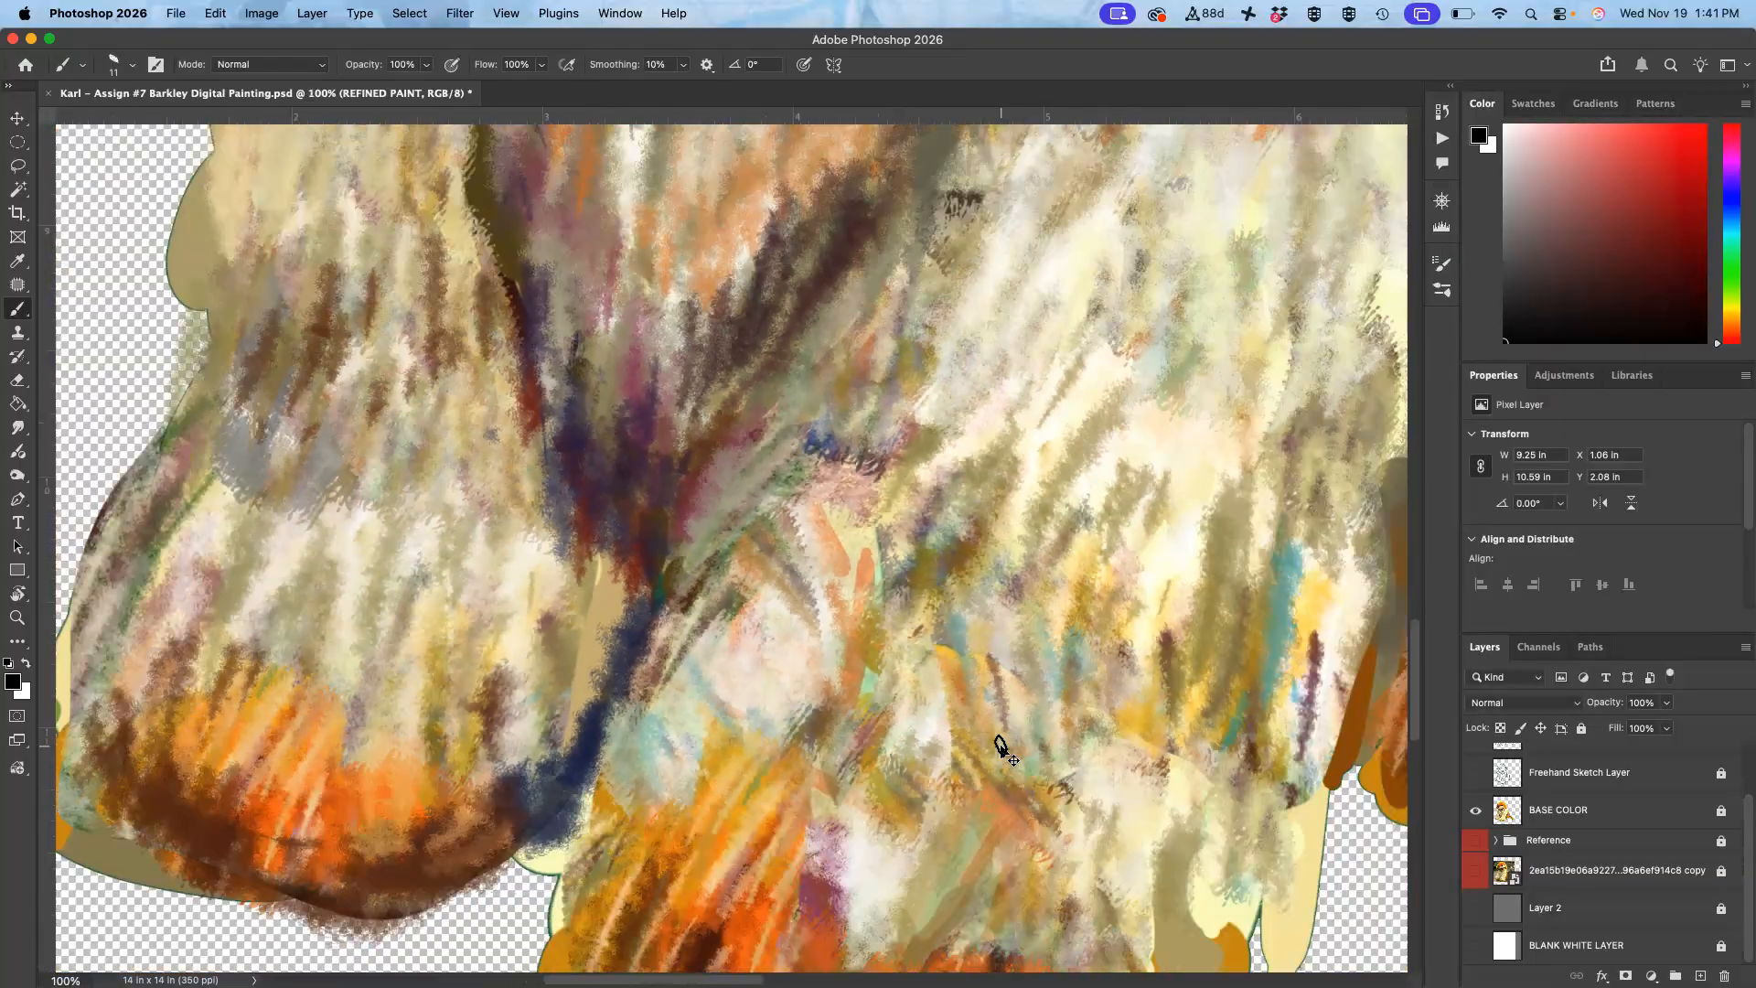
key("super+minus")
key("super+minus")
key("super+minus")
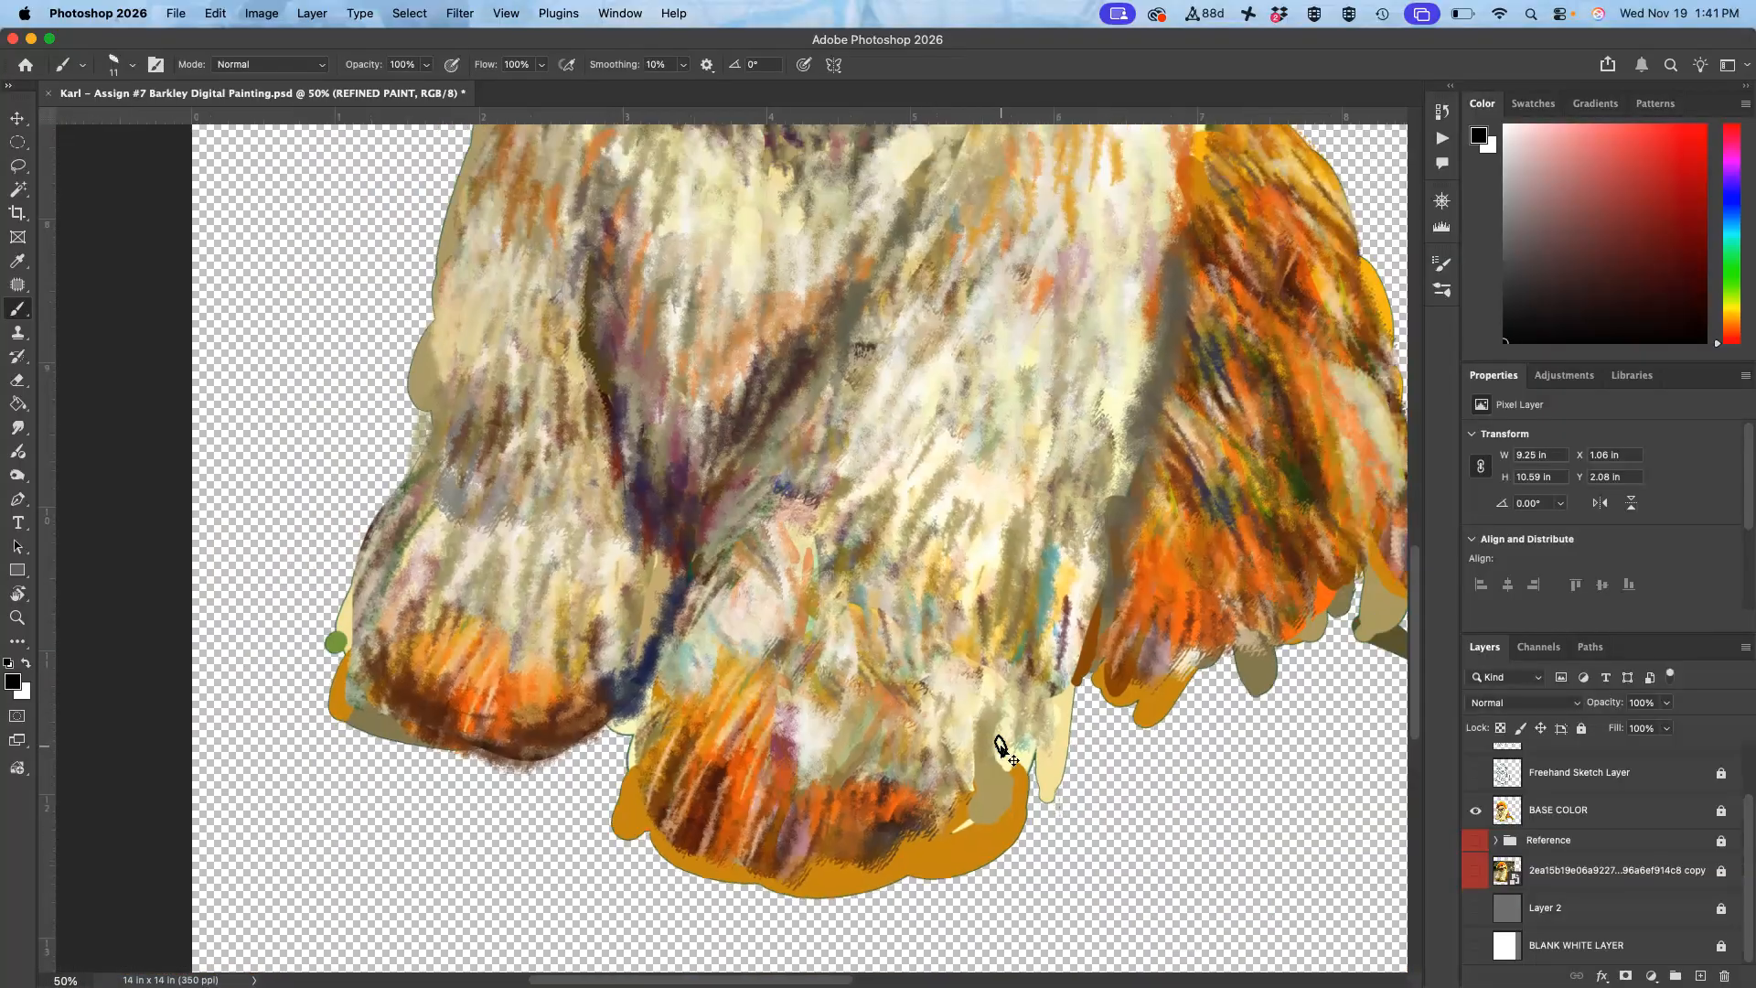
scroll(1001, 746, "up", 5)
scroll(1001, 746, "right", 4)
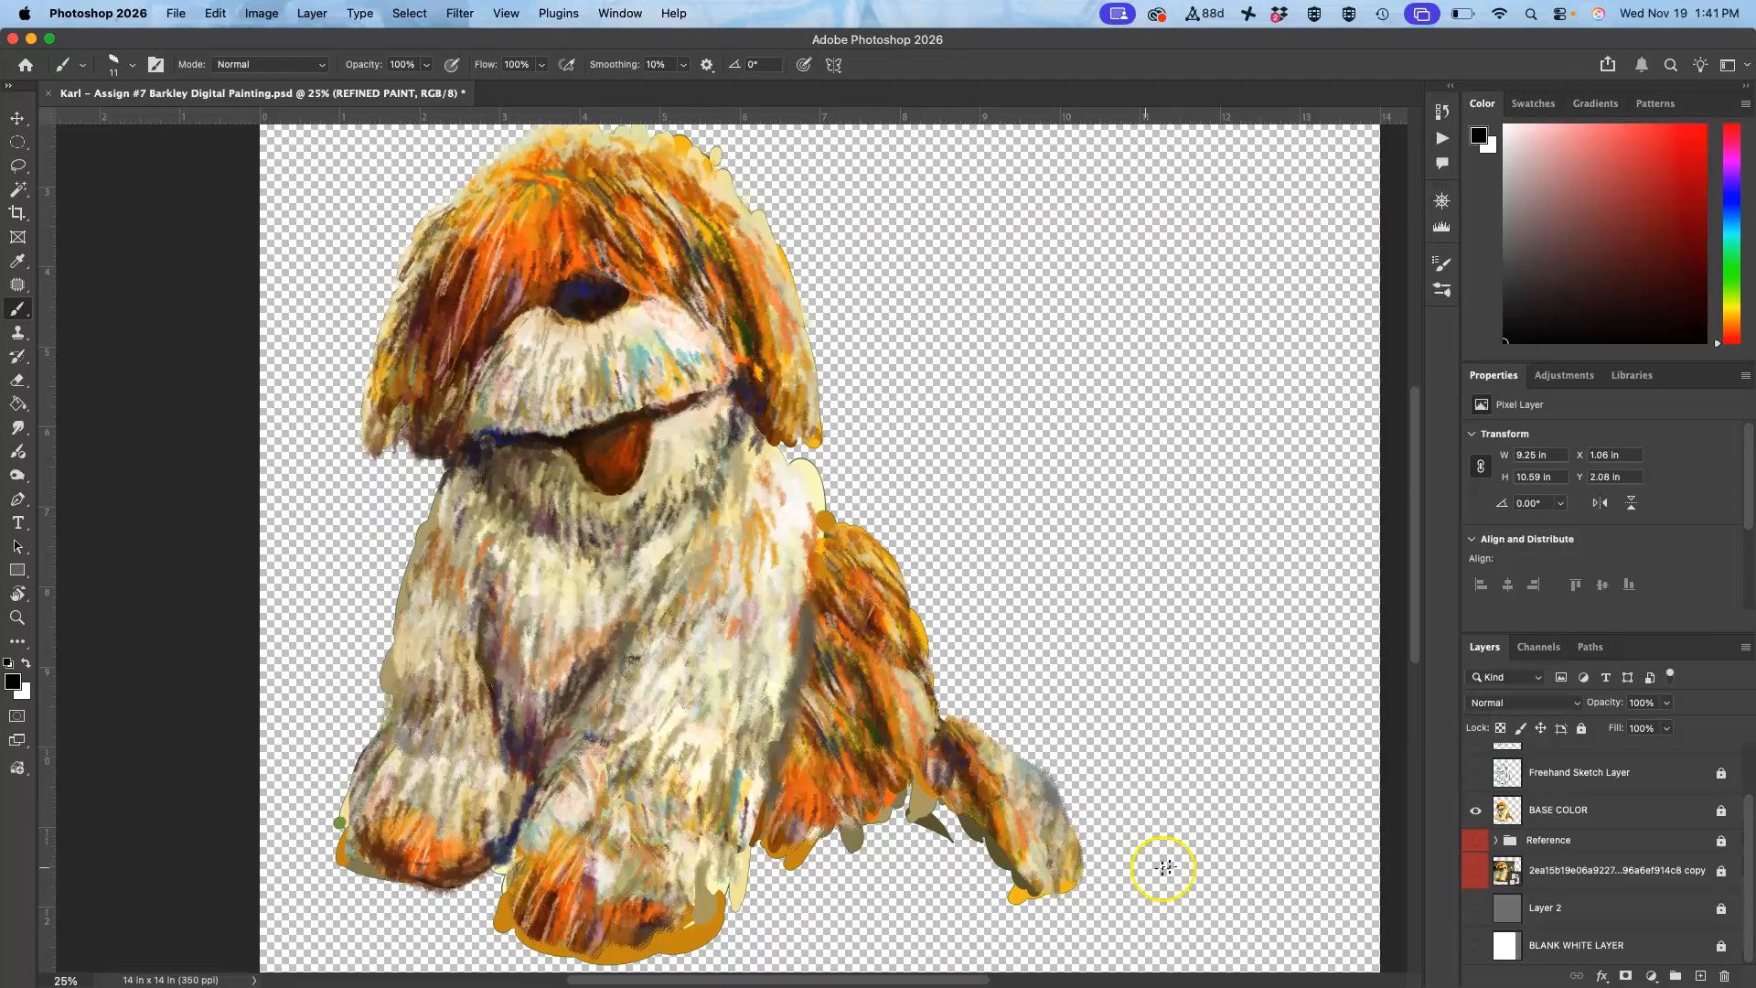
mouse_move(528, 678)
left_mouse_down()
mouse_move(558, 723)
mouse_move(546, 711)
left_mouse_up()
Step: Hide the REFINED PAINT layer and select the BASE COLOR layer to show the flat color blocking
scroll(1600, 894, "up", 2)
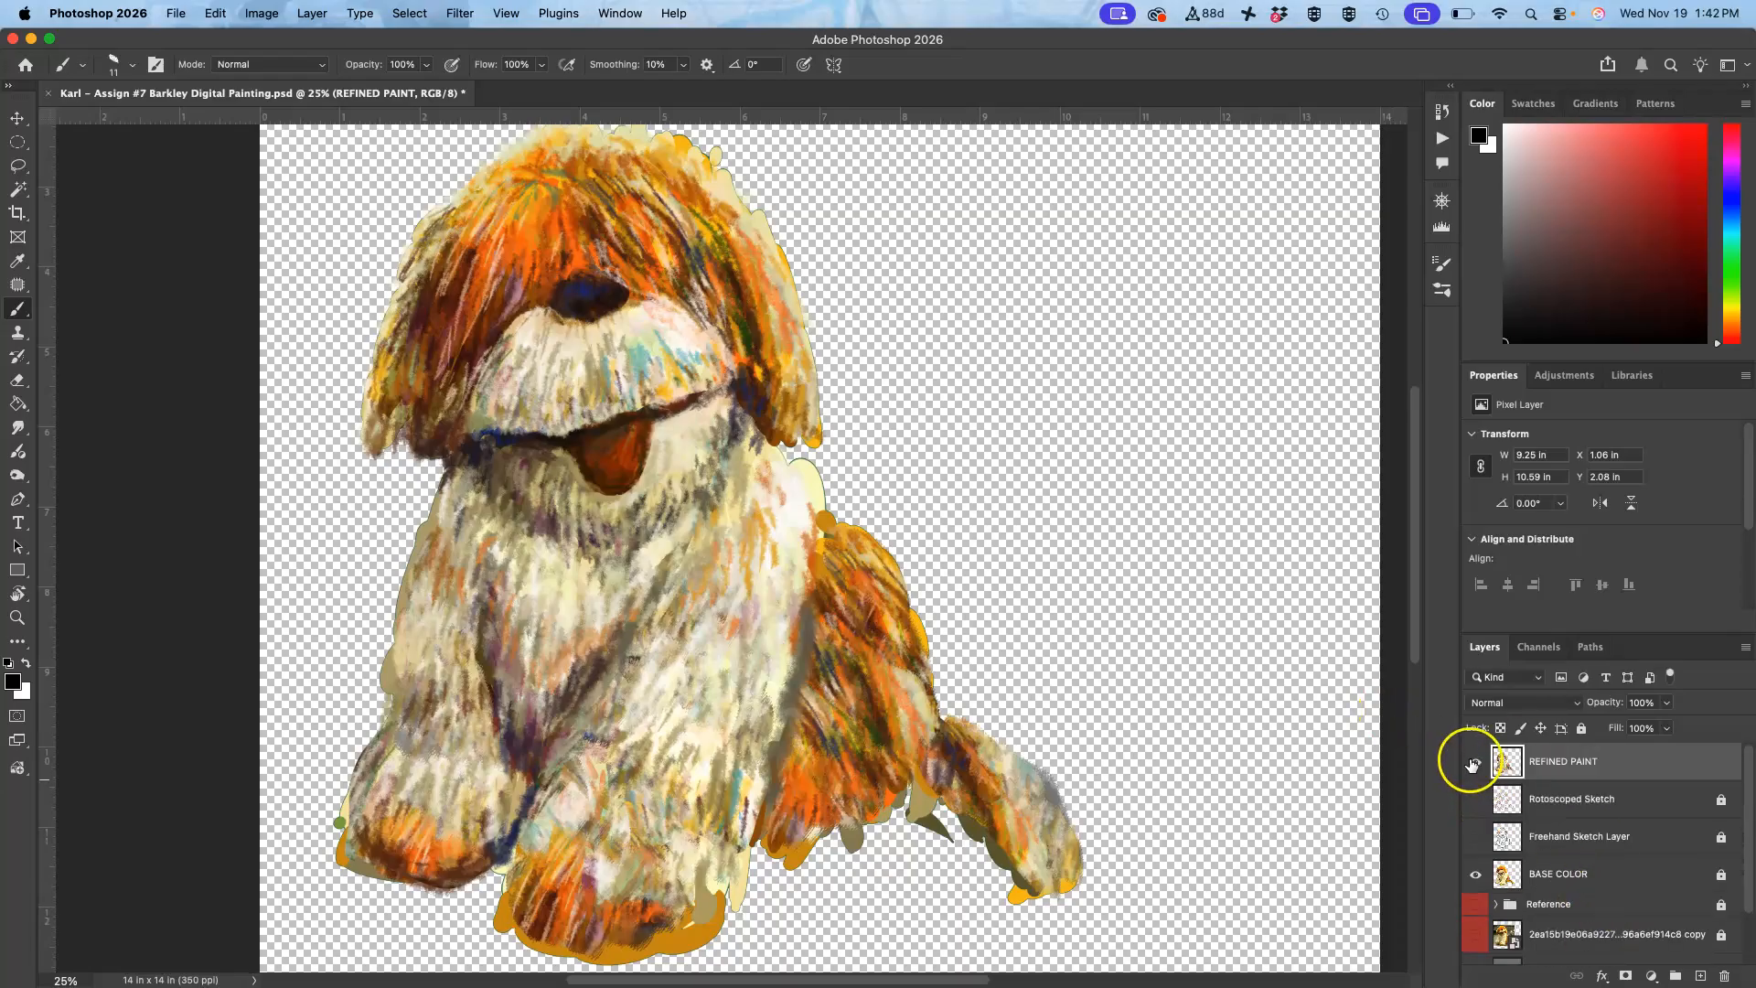
left_click(1473, 764)
left_click(1501, 875)
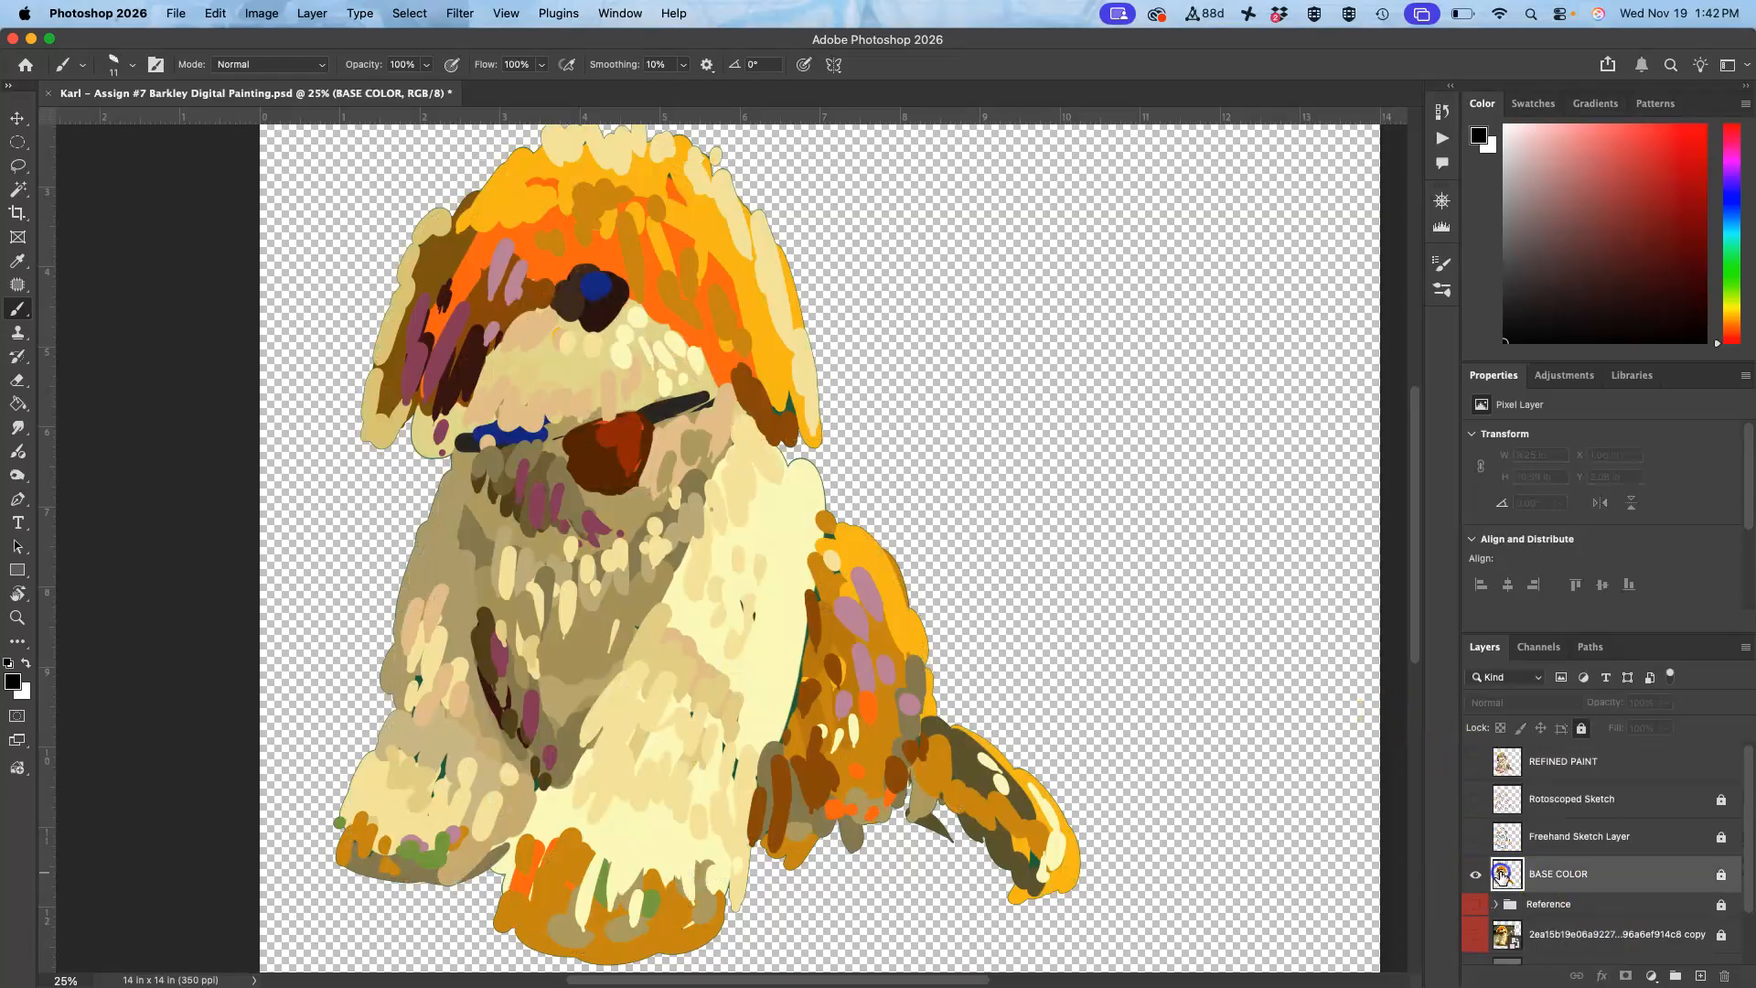
scroll(1502, 875, "down", 2)
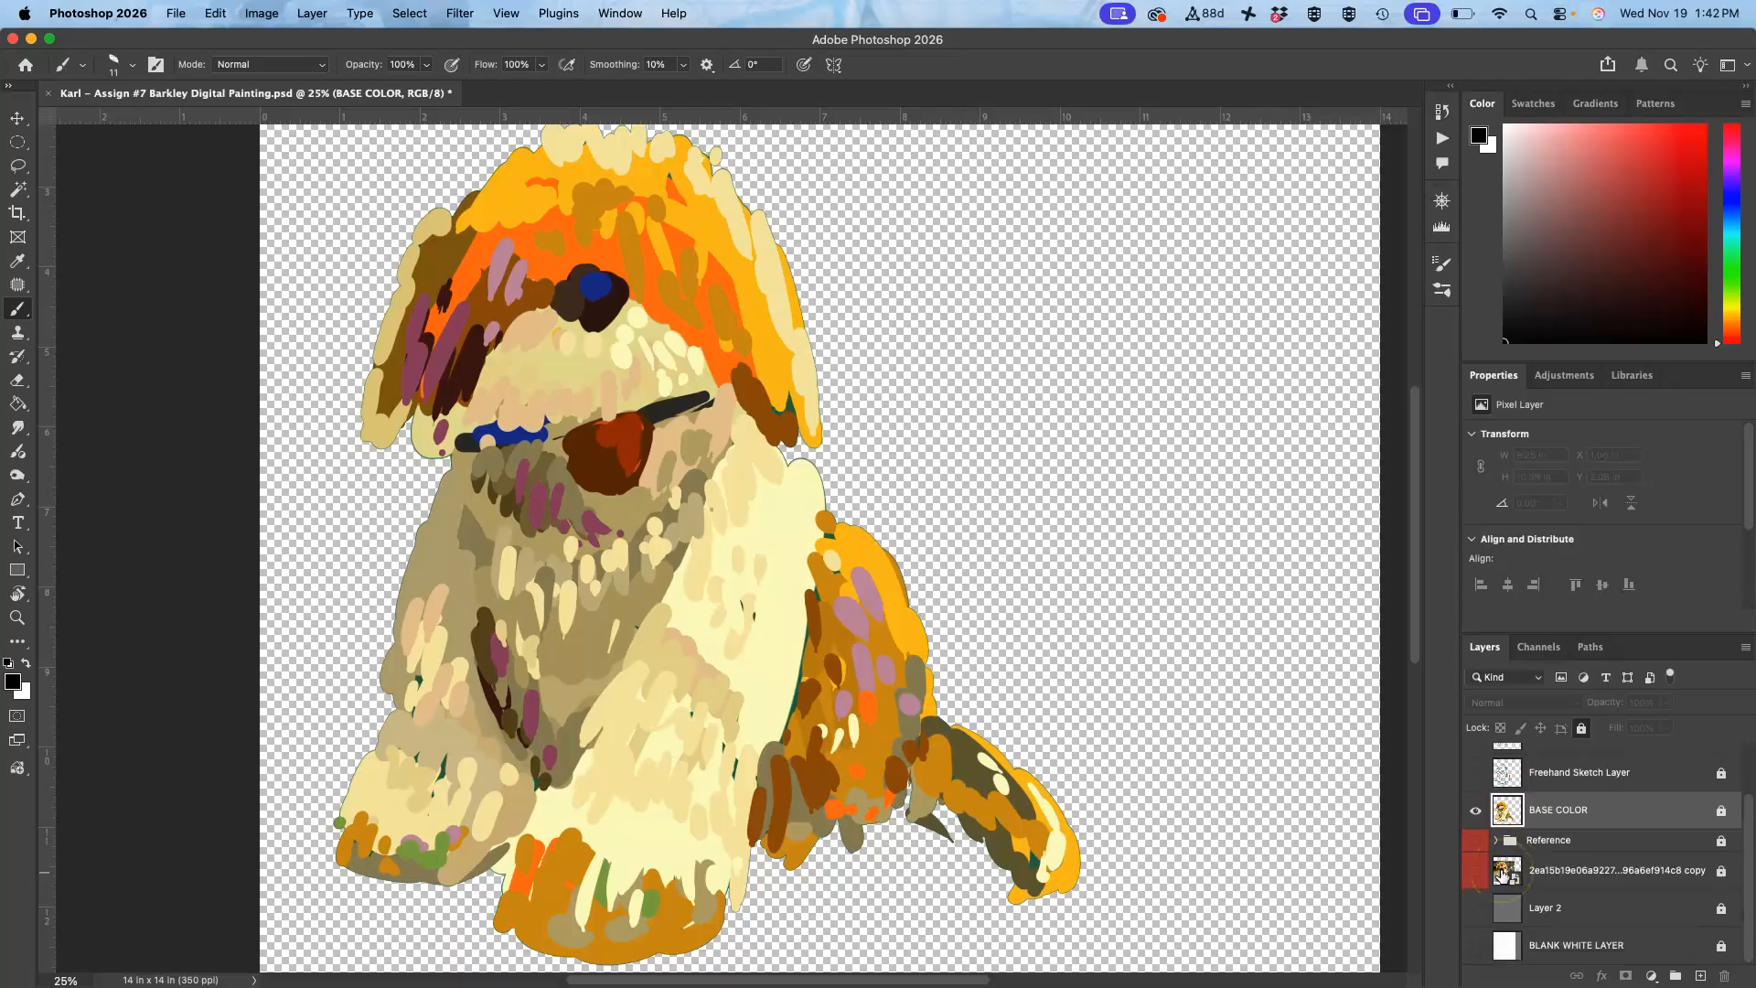
Step: Show the Freehand Sketch Layer and the Rotoscoped Sketch over the base color to compare the drawn outlines
scroll(1501, 875, "up", 2)
left_click(1475, 836)
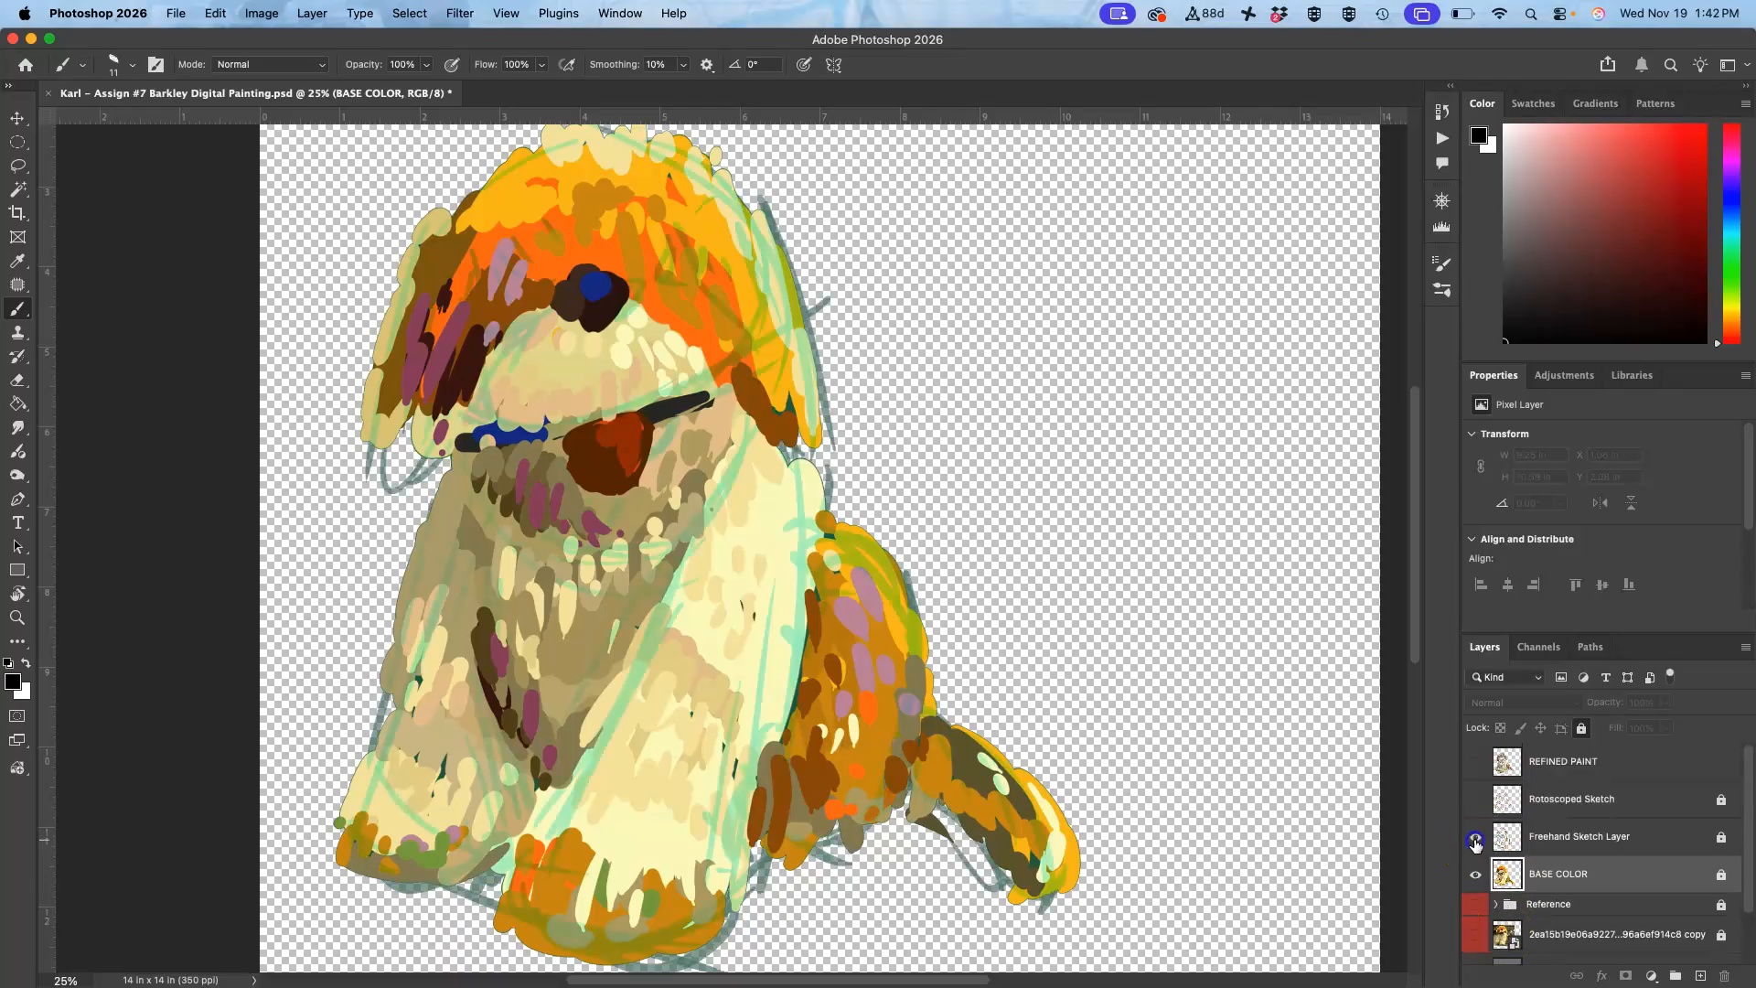
left_click(1476, 801)
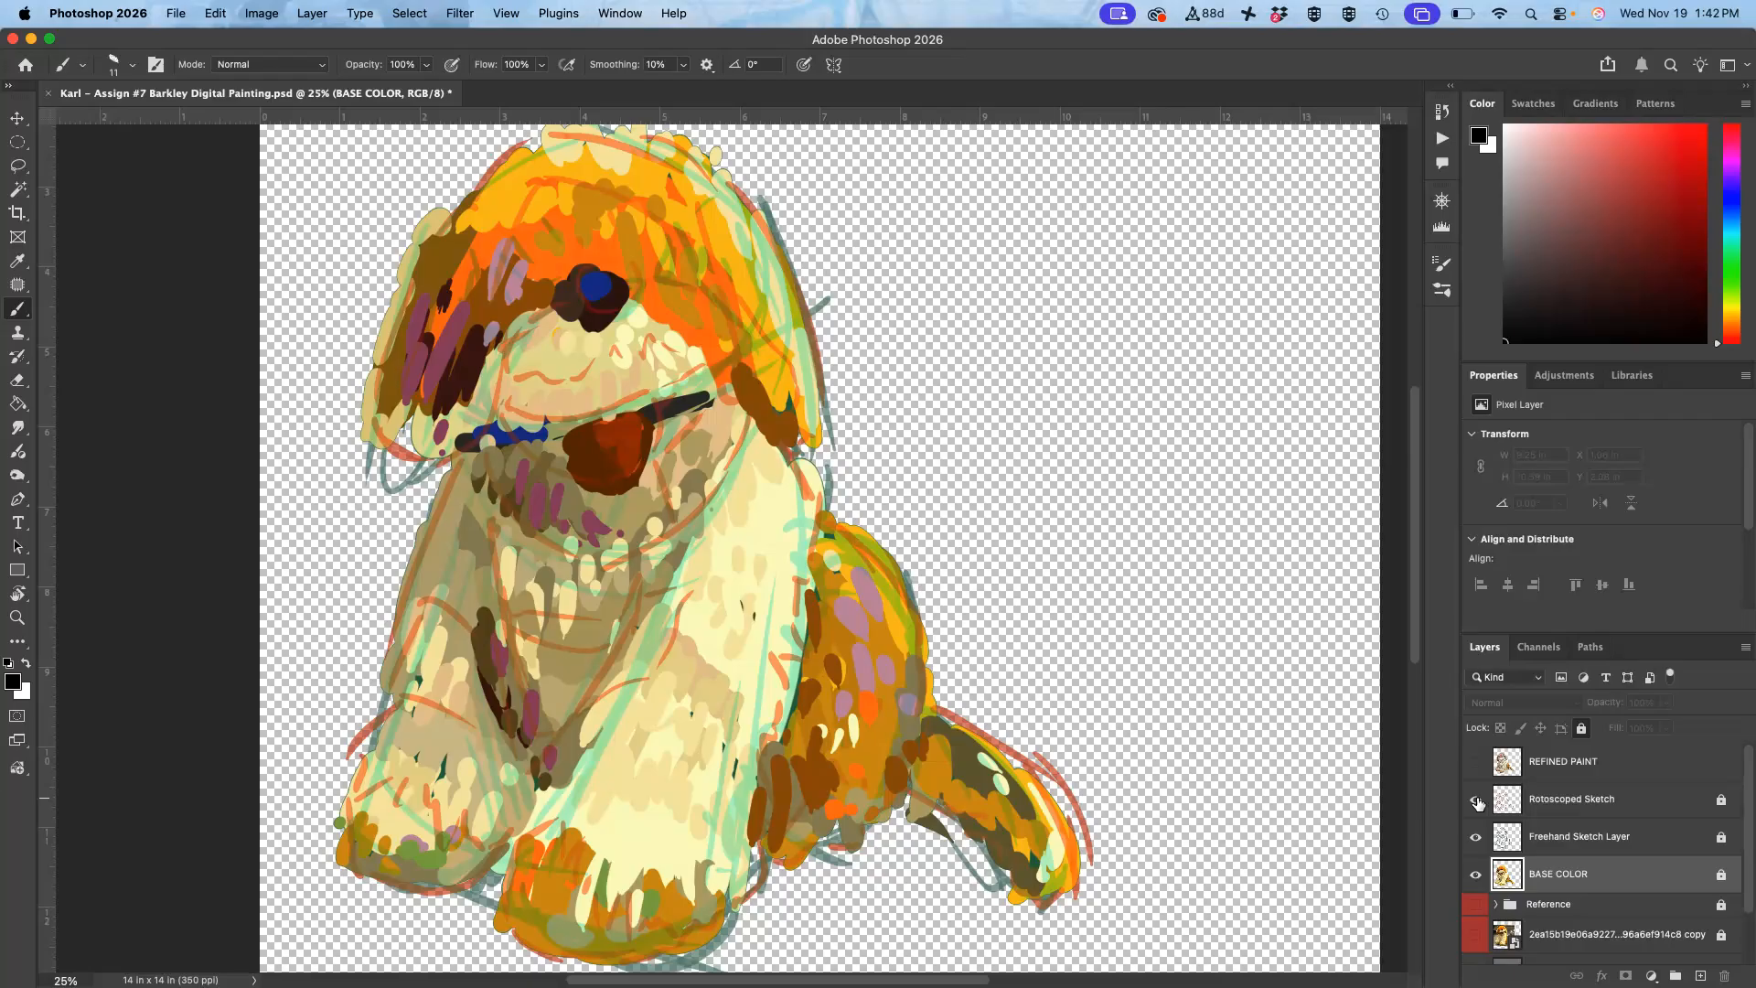
Step: Show the REFINED PAINT layer again and hide the Rotoscoped Sketch and Freehand Sketch Layer
left_click(1476, 762)
left_click(1477, 762)
left_click(1476, 762)
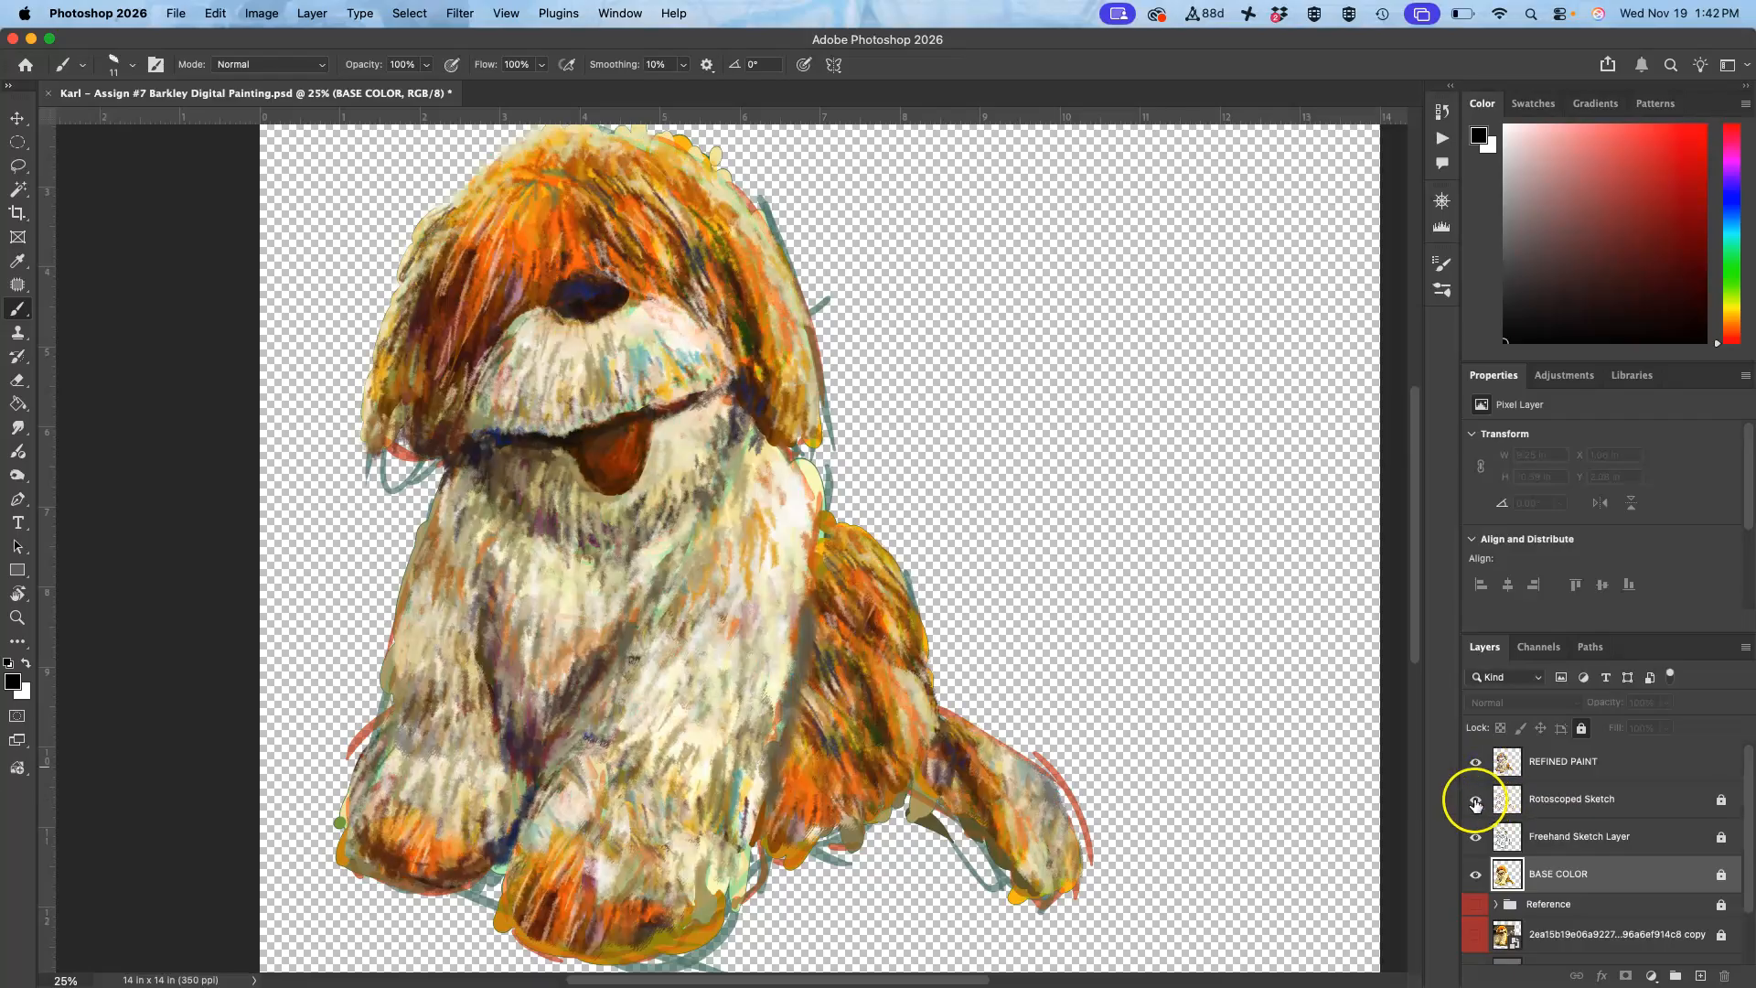
left_click(1476, 801)
left_click(1471, 836)
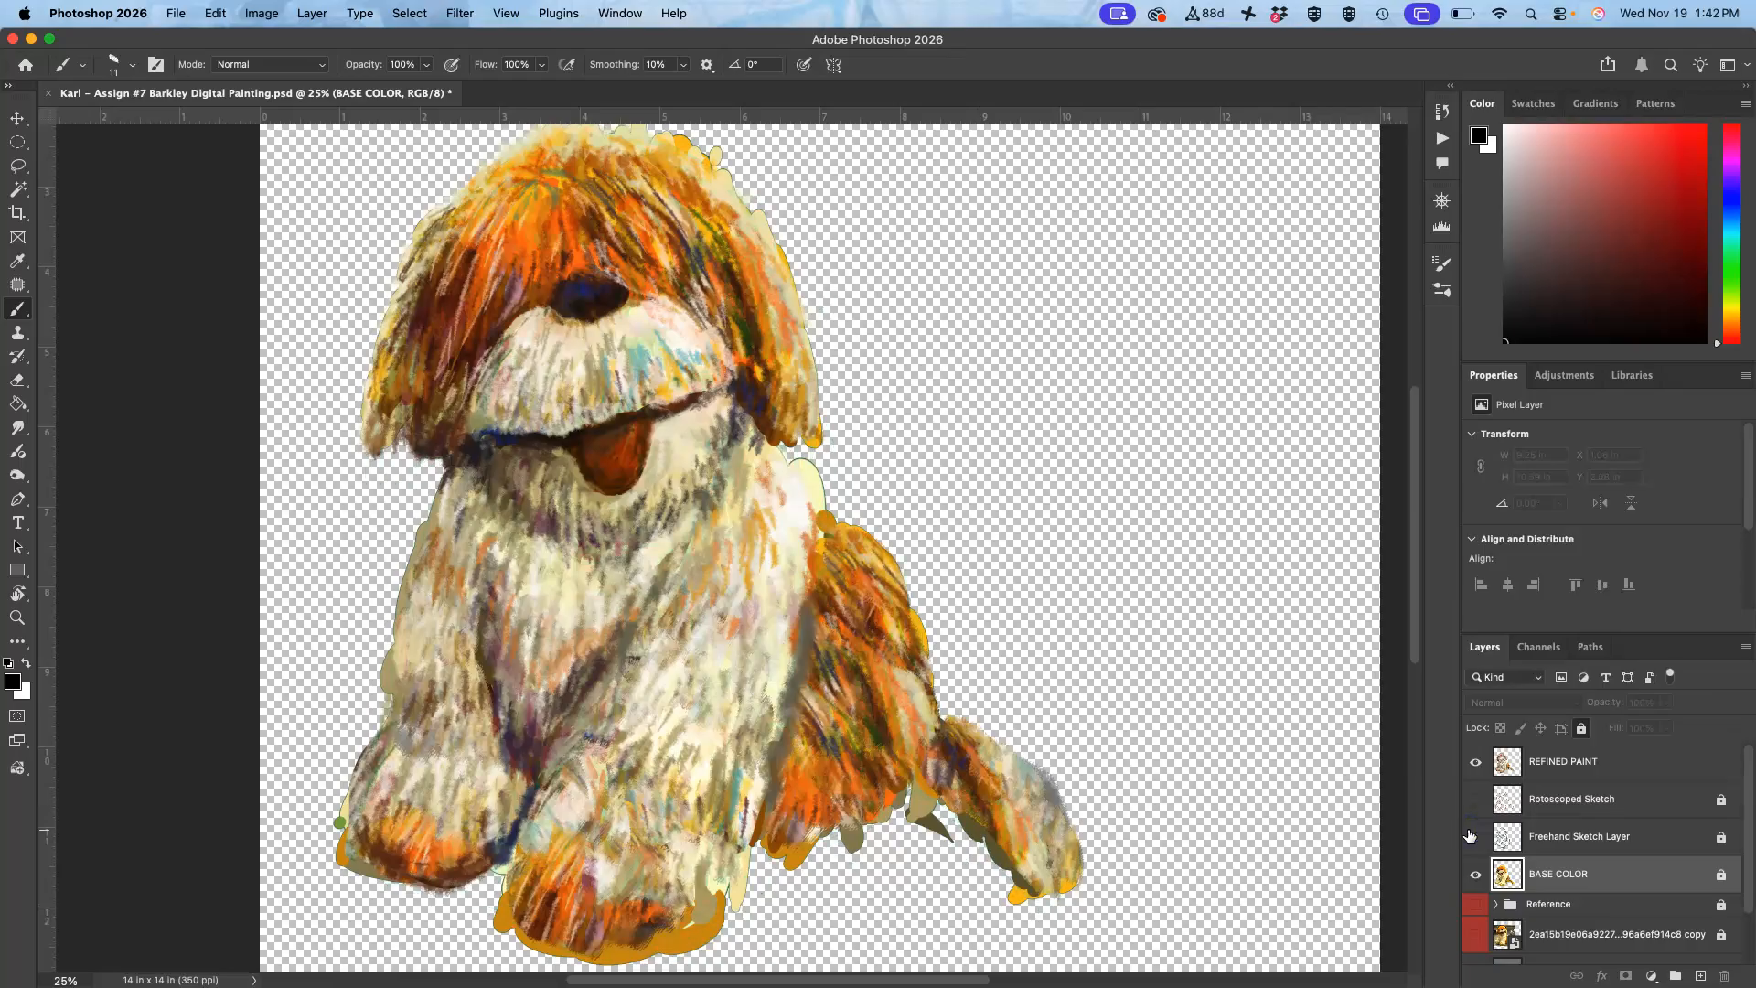
Step: Show BLANK WHITE LAYER and the gray Layer 2 behind the painted dog
scroll(1471, 836, "down", 2)
left_click(1472, 946)
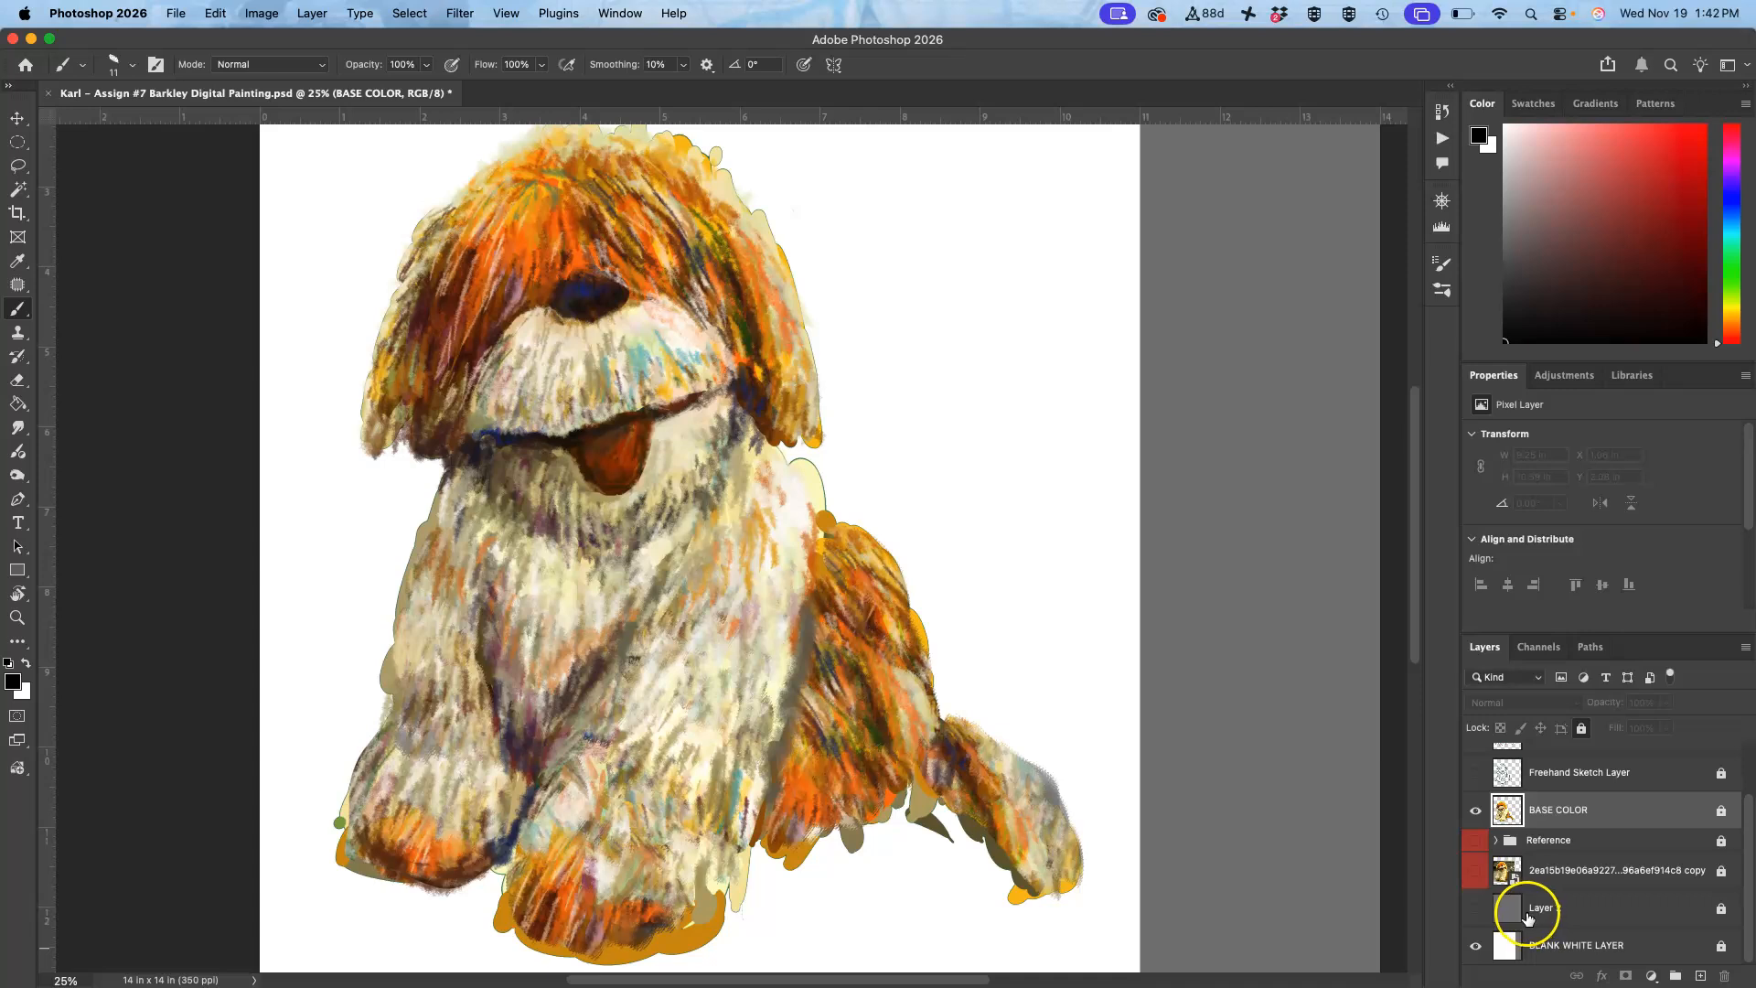
left_click(1475, 909)
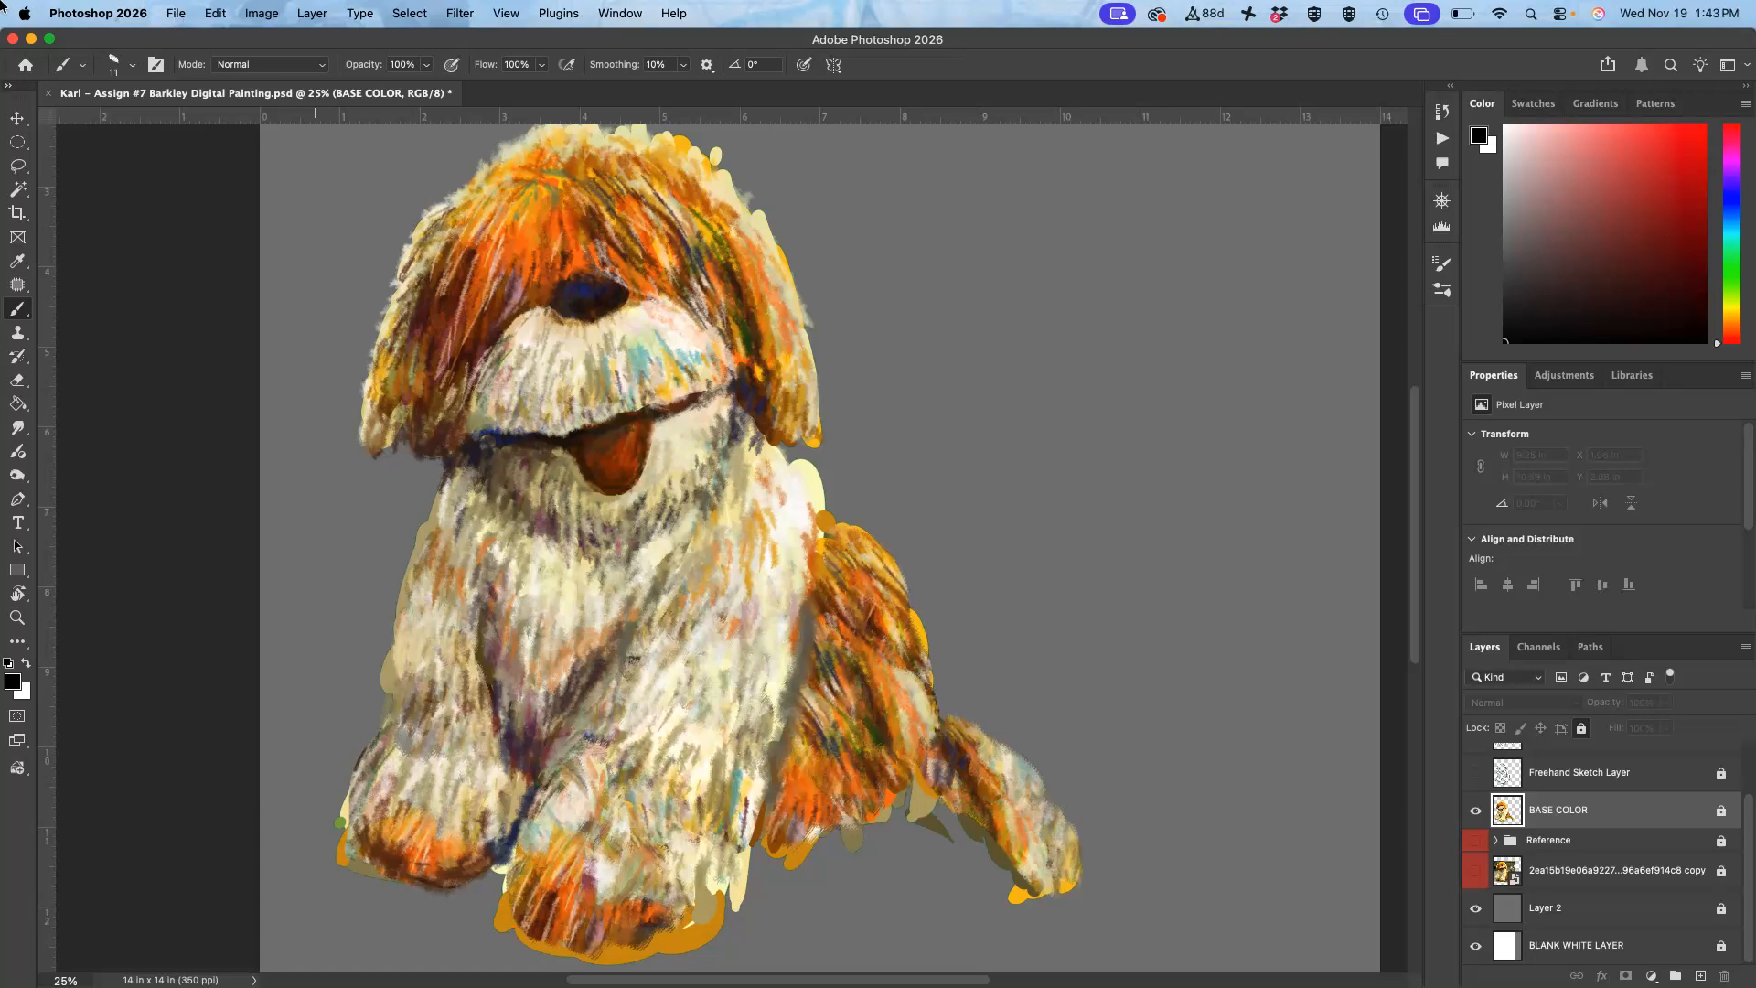
Step: Start a new document and name it with the artist's first name followed by "Brush - Fur texture brush"
left_click(177, 14)
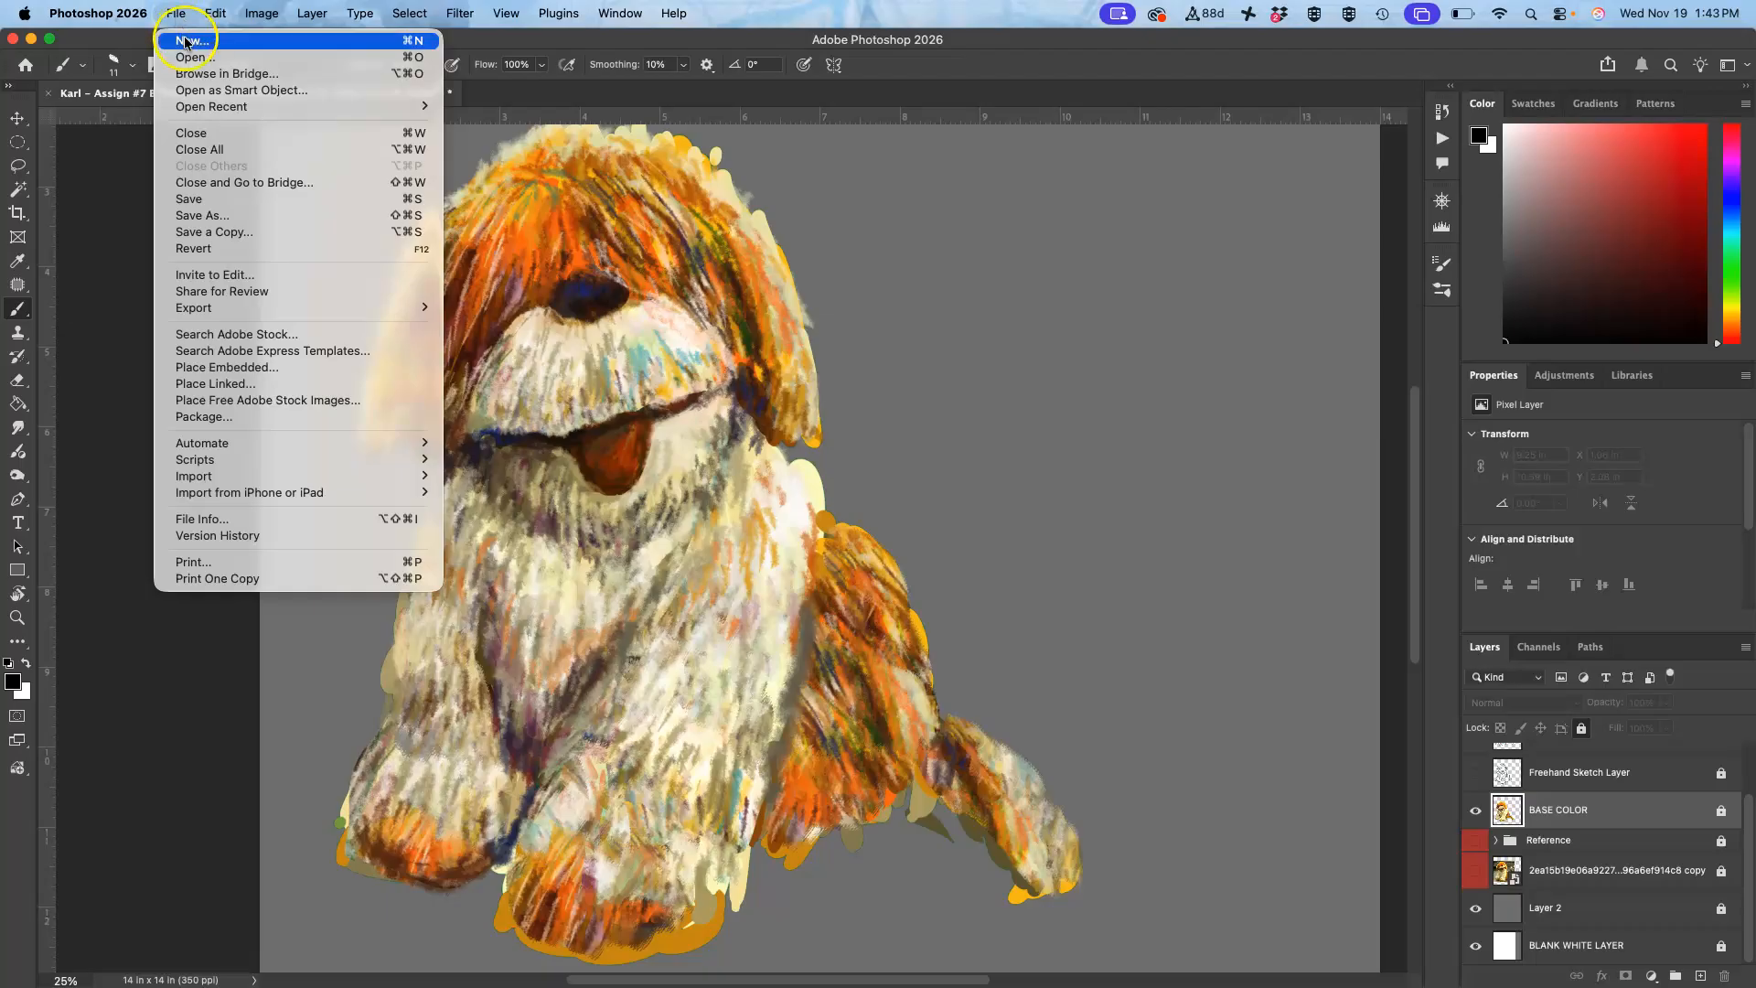
left_click(186, 41)
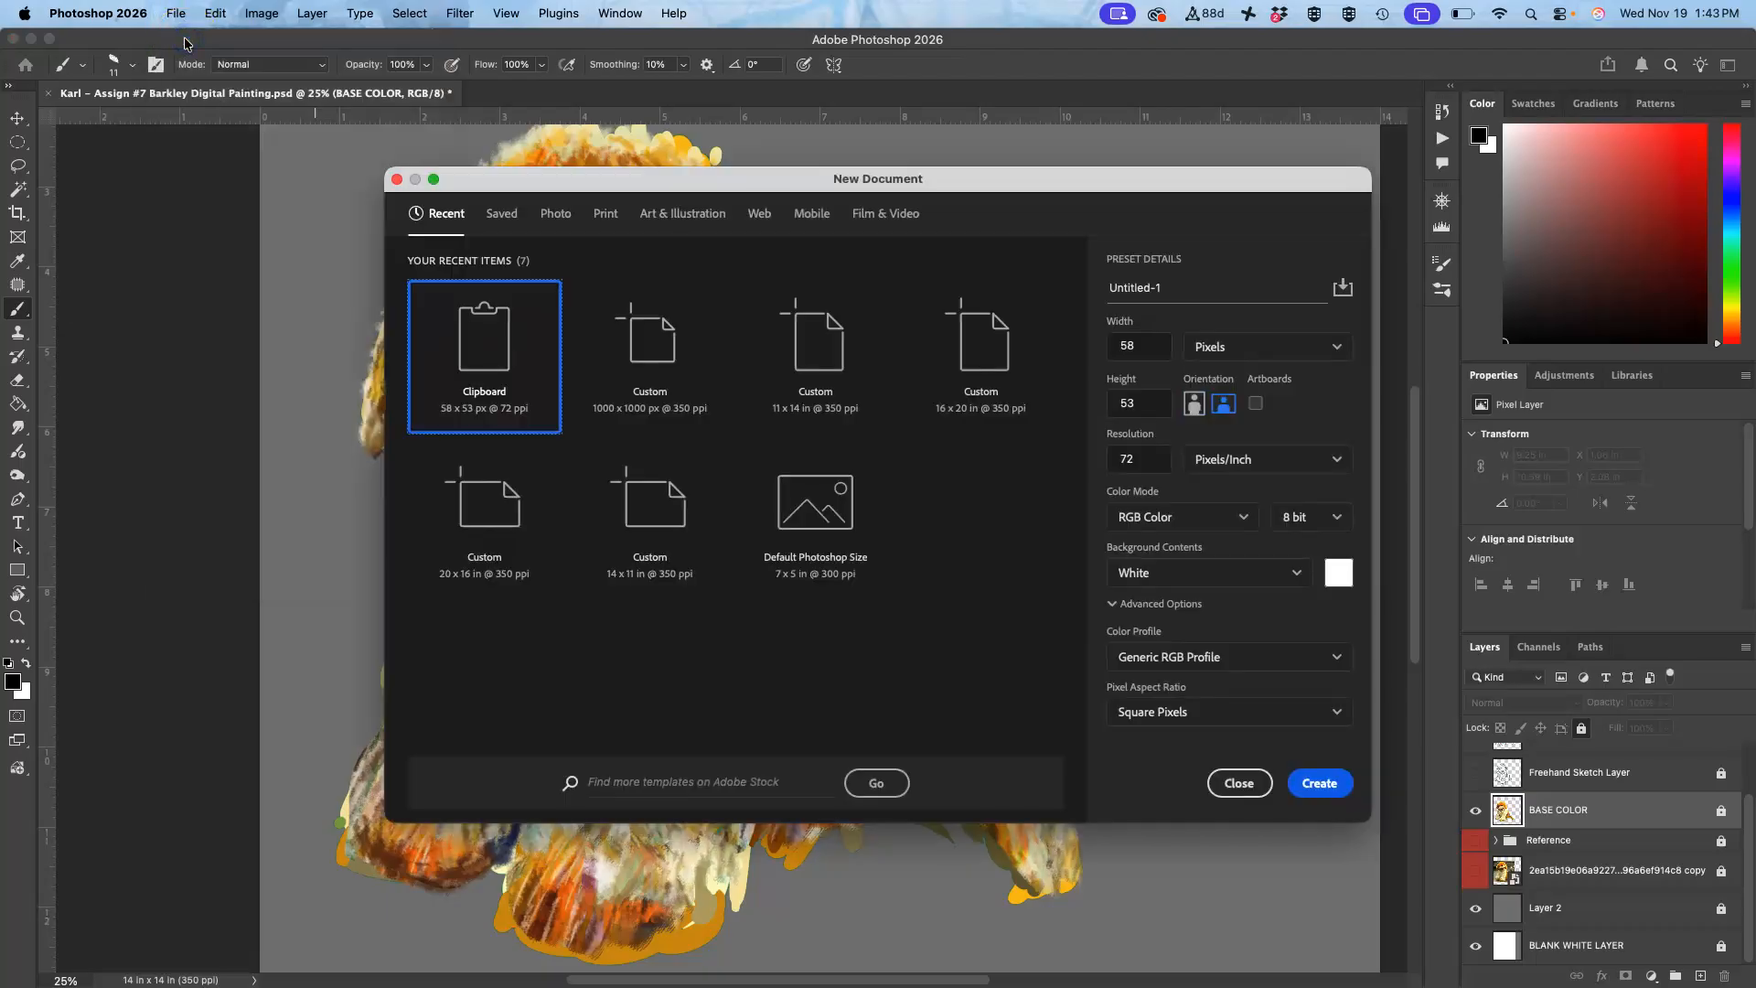
double_click(1132, 290)
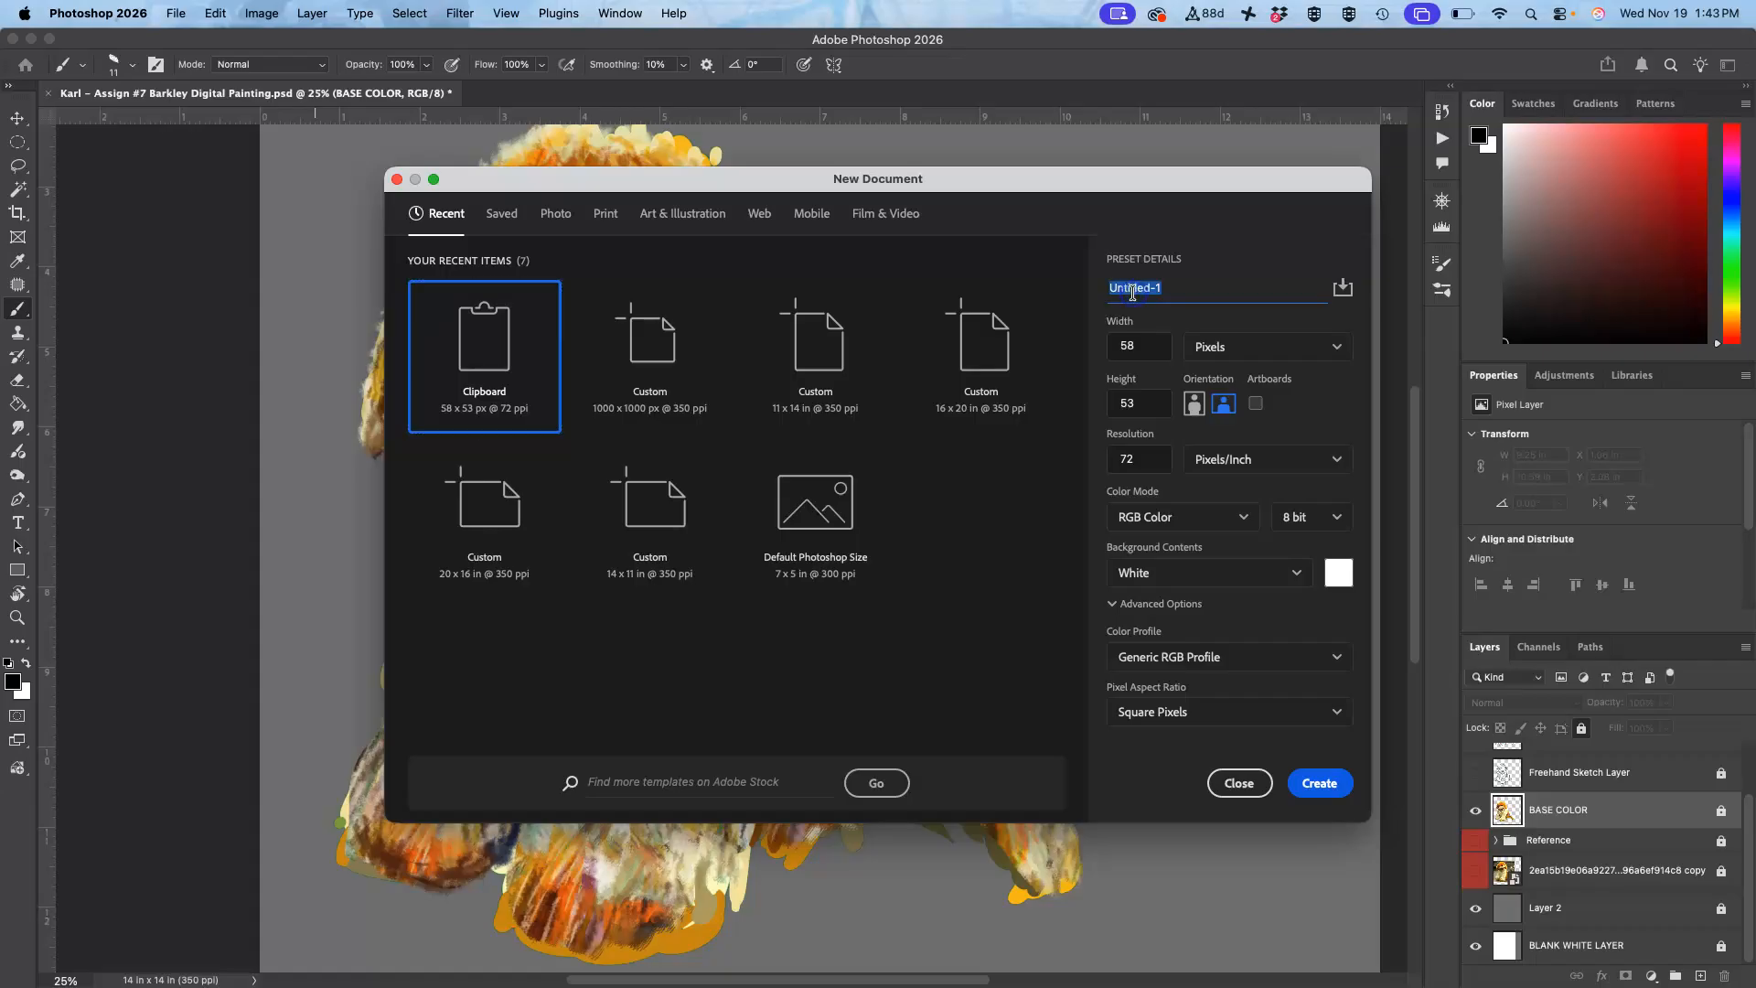
type("Karl Brush - Fur texture brush")
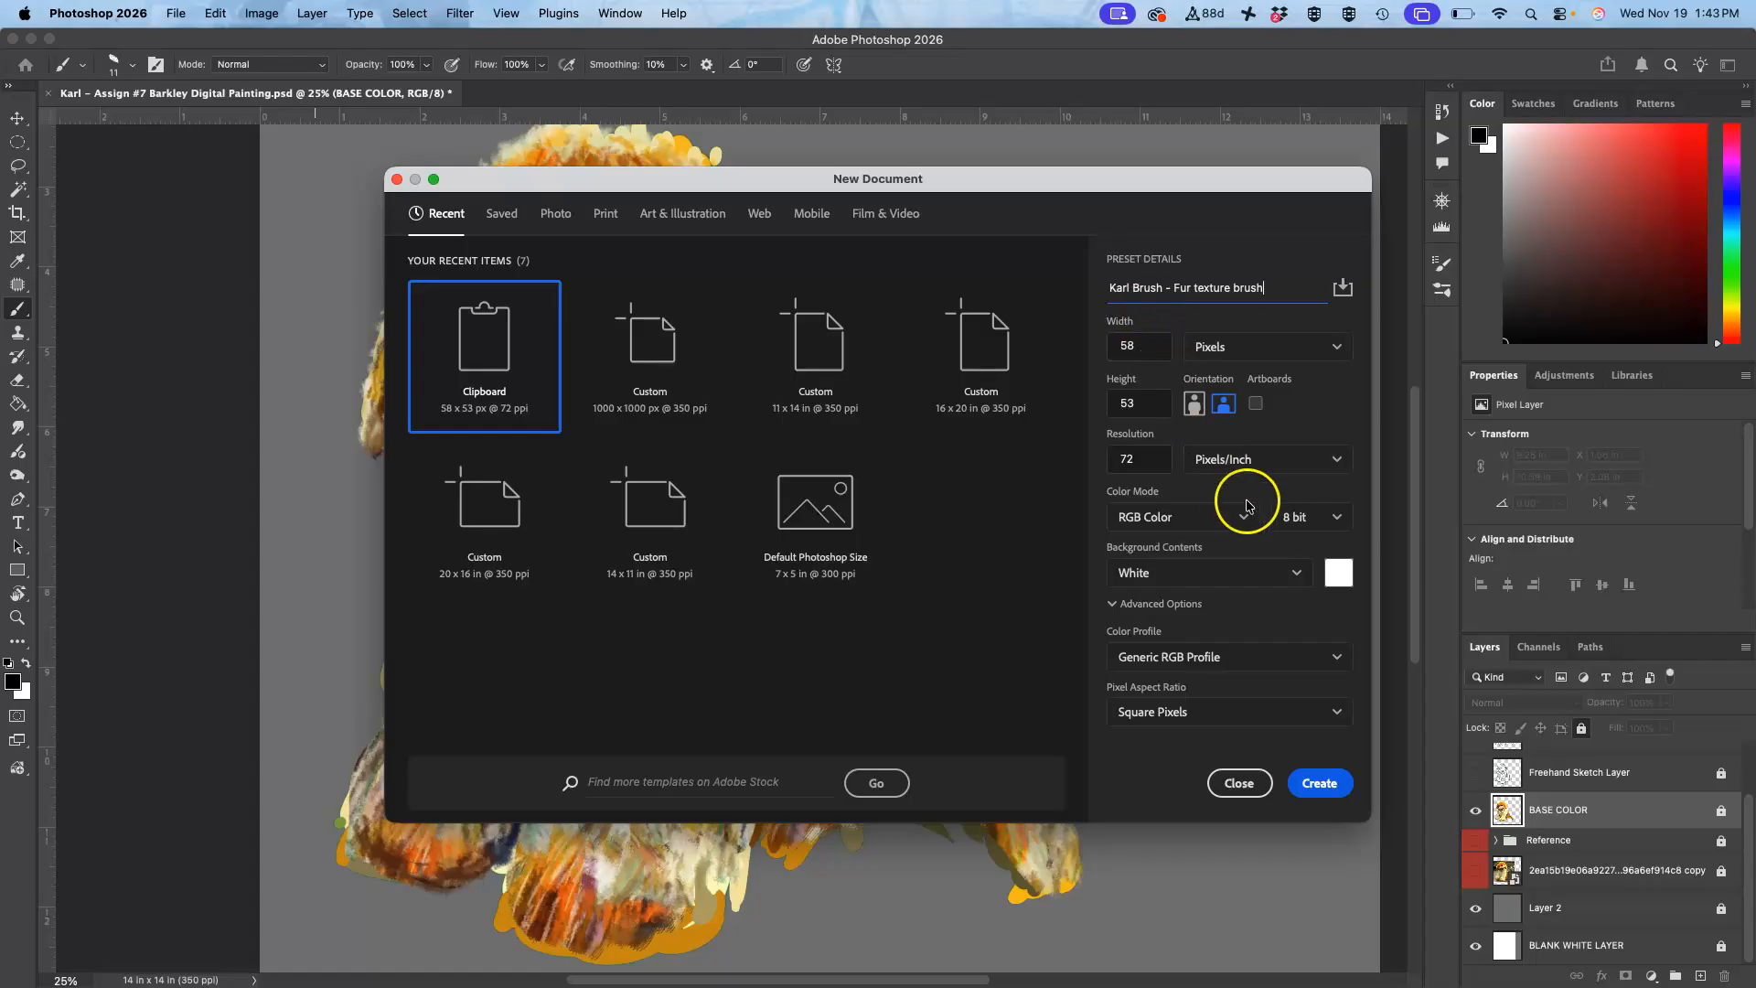
Step: Set the new document's size to 1000 by 1000 pixels and create it
left_click(1151, 347)
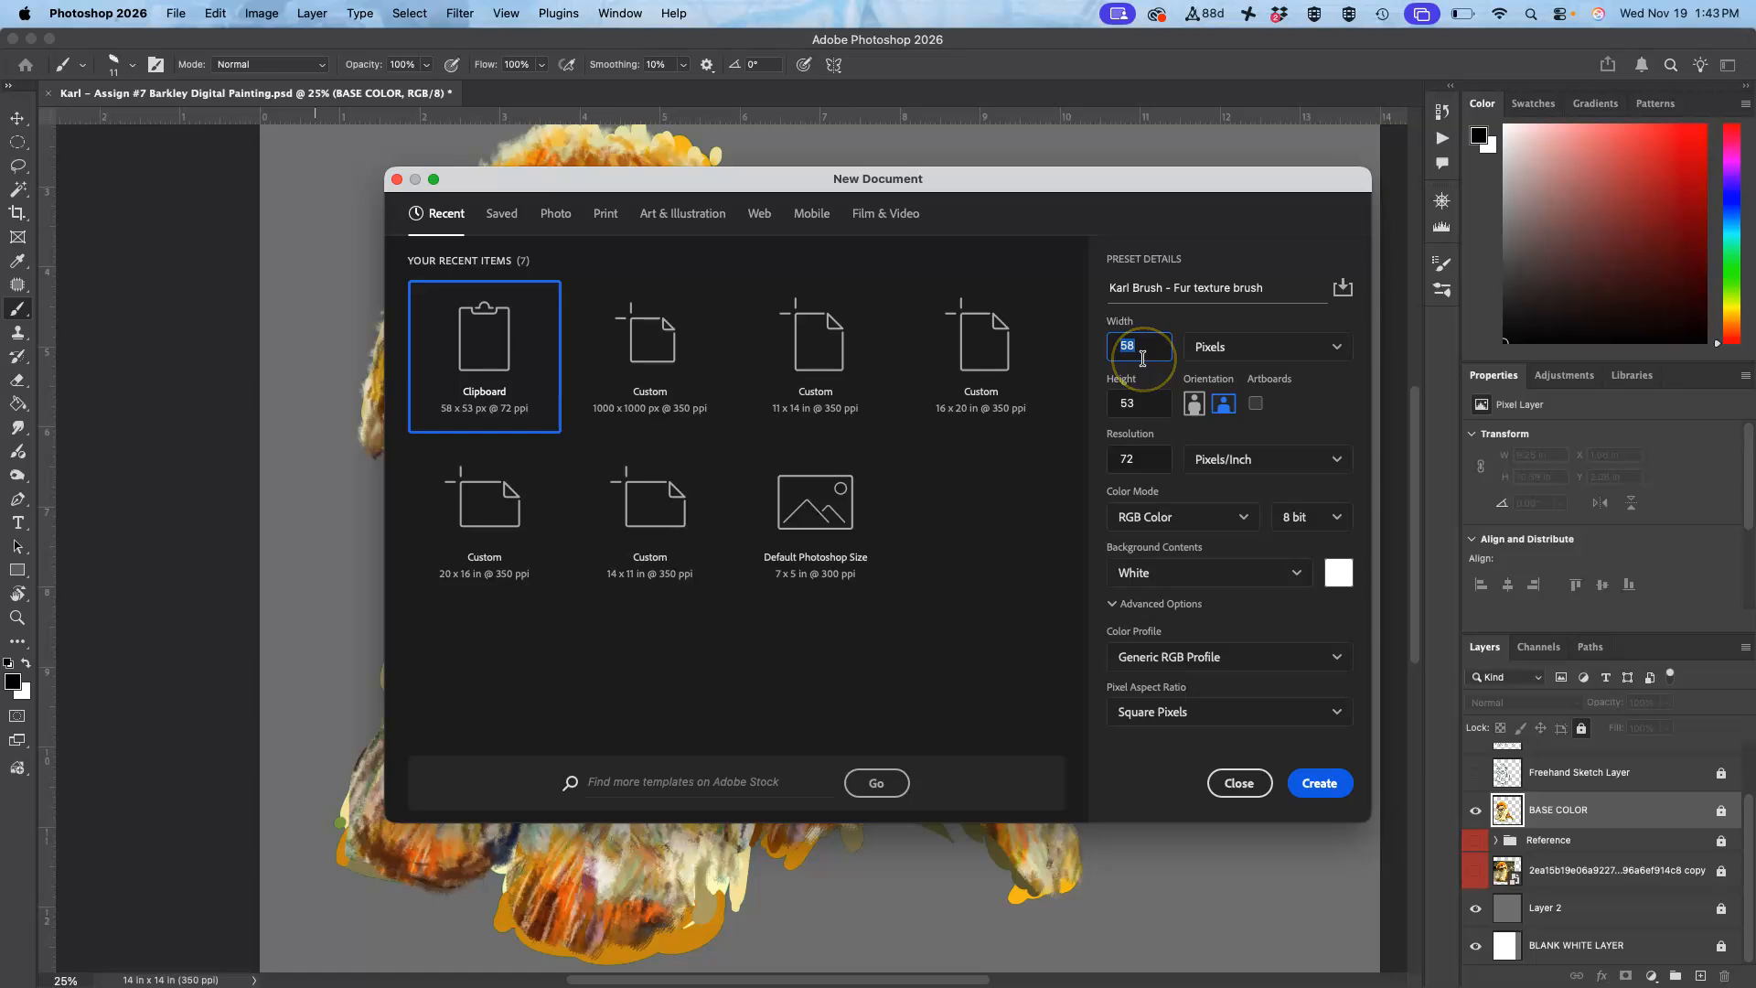
left_click(1333, 347)
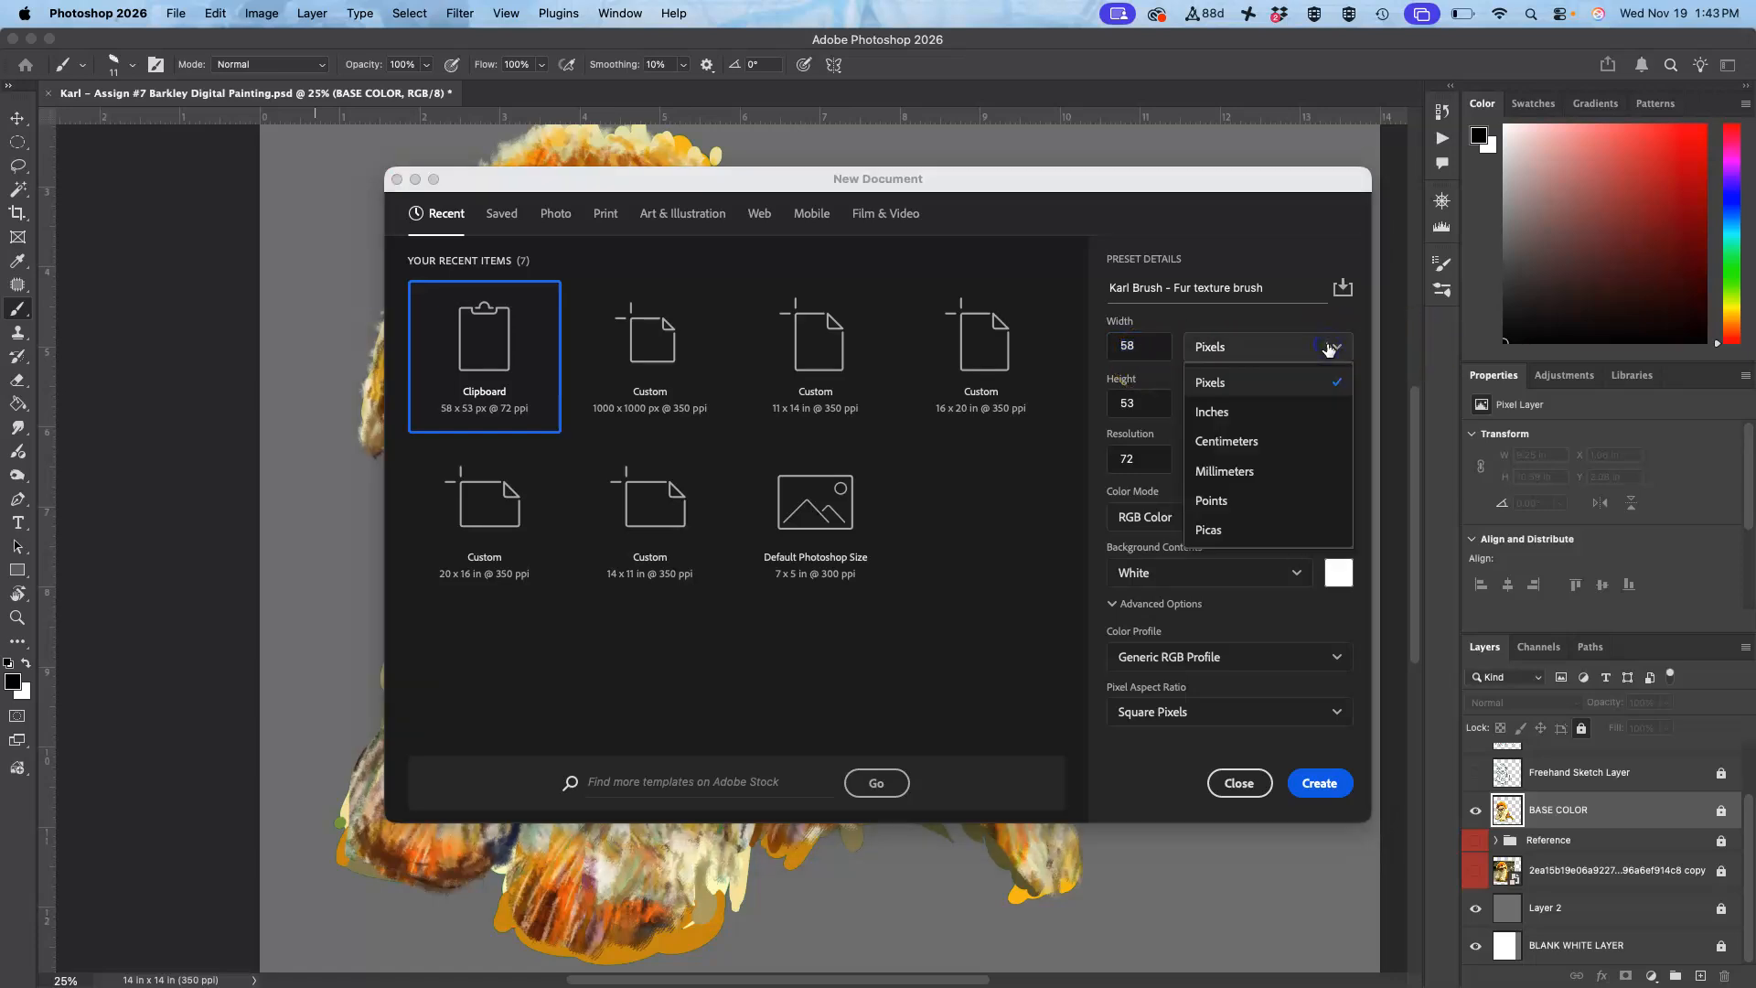
left_click(1224, 385)
left_click_drag(1148, 346, 1102, 349)
type("1000")
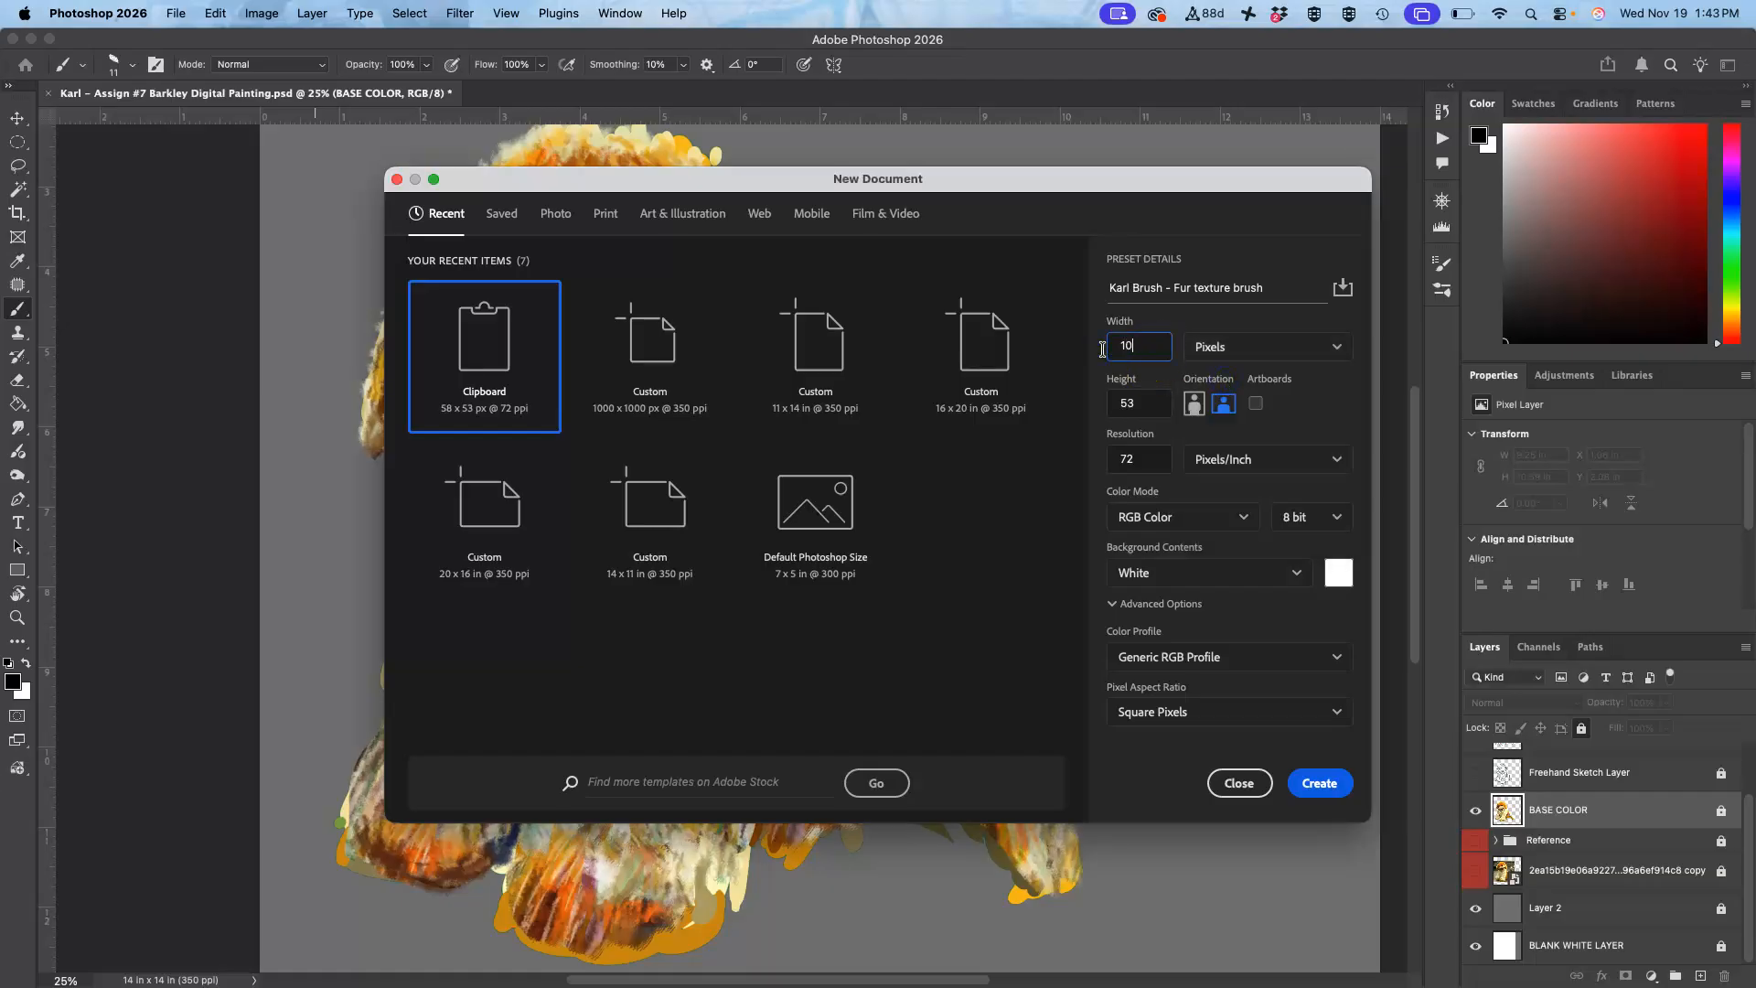
left_click_drag(1148, 403, 1114, 403)
type("1000")
left_click(1323, 782)
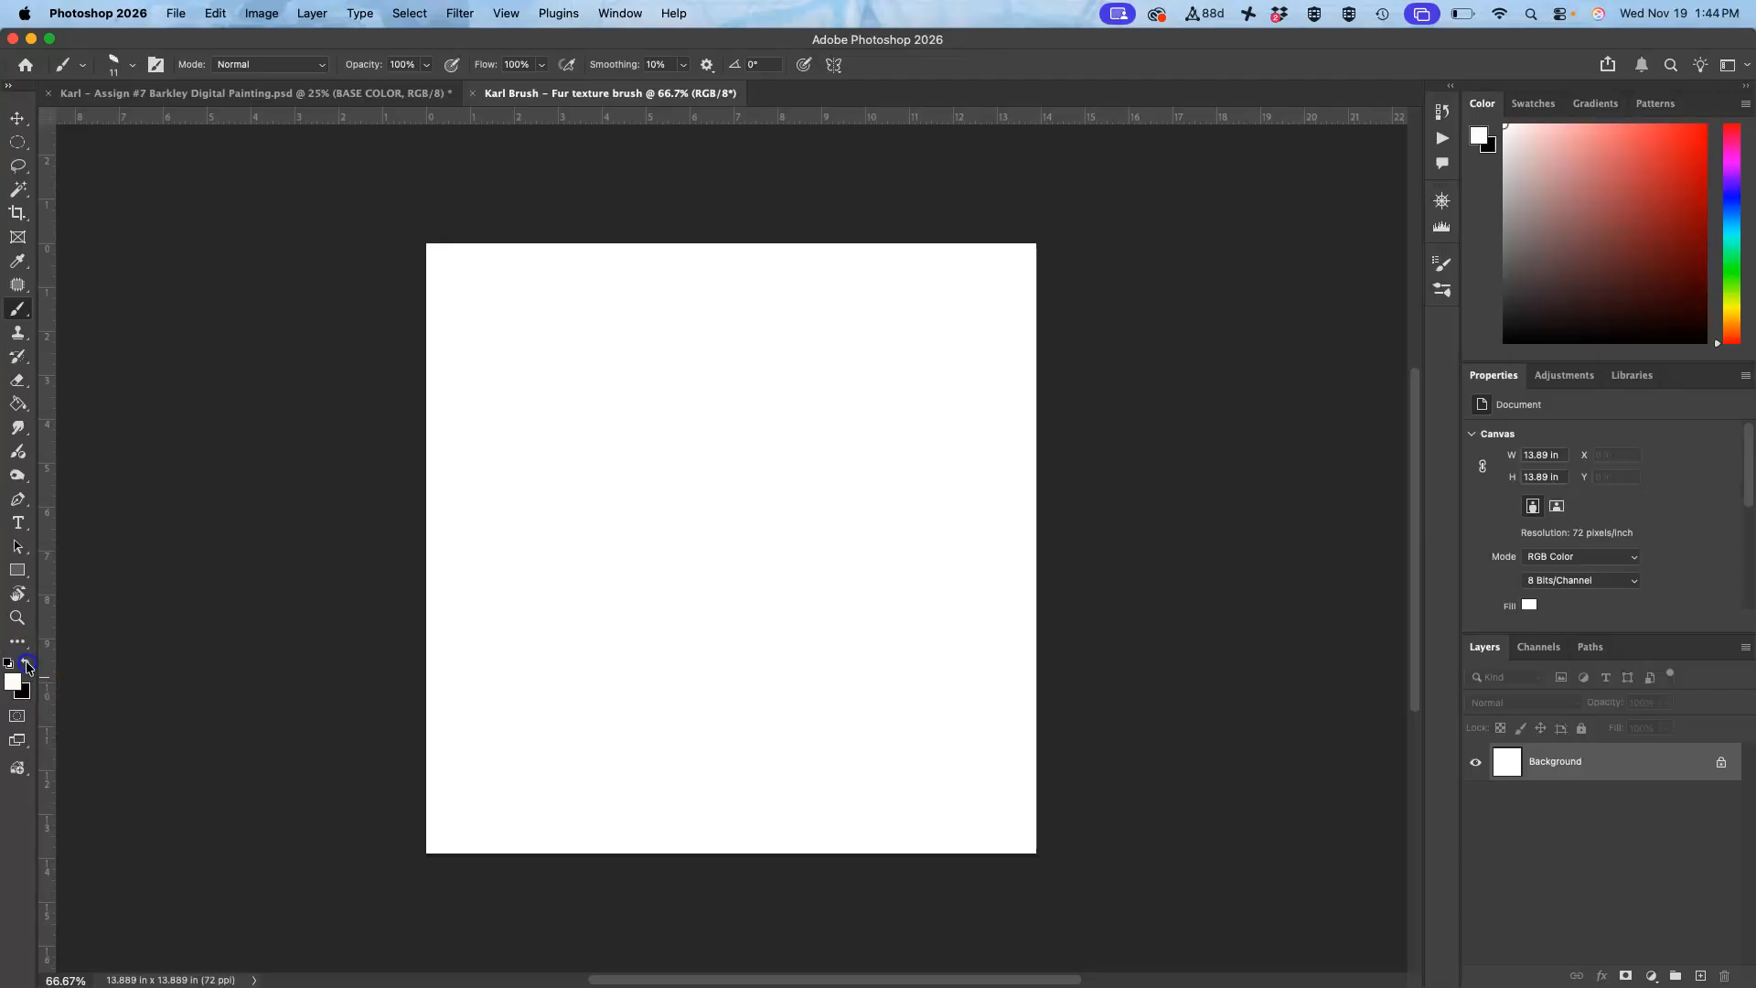
Step: Reset the colors to default black and white and sketch a slanted paintbrush with handle, ferrule and pointed bristles
left_click(1656, 196)
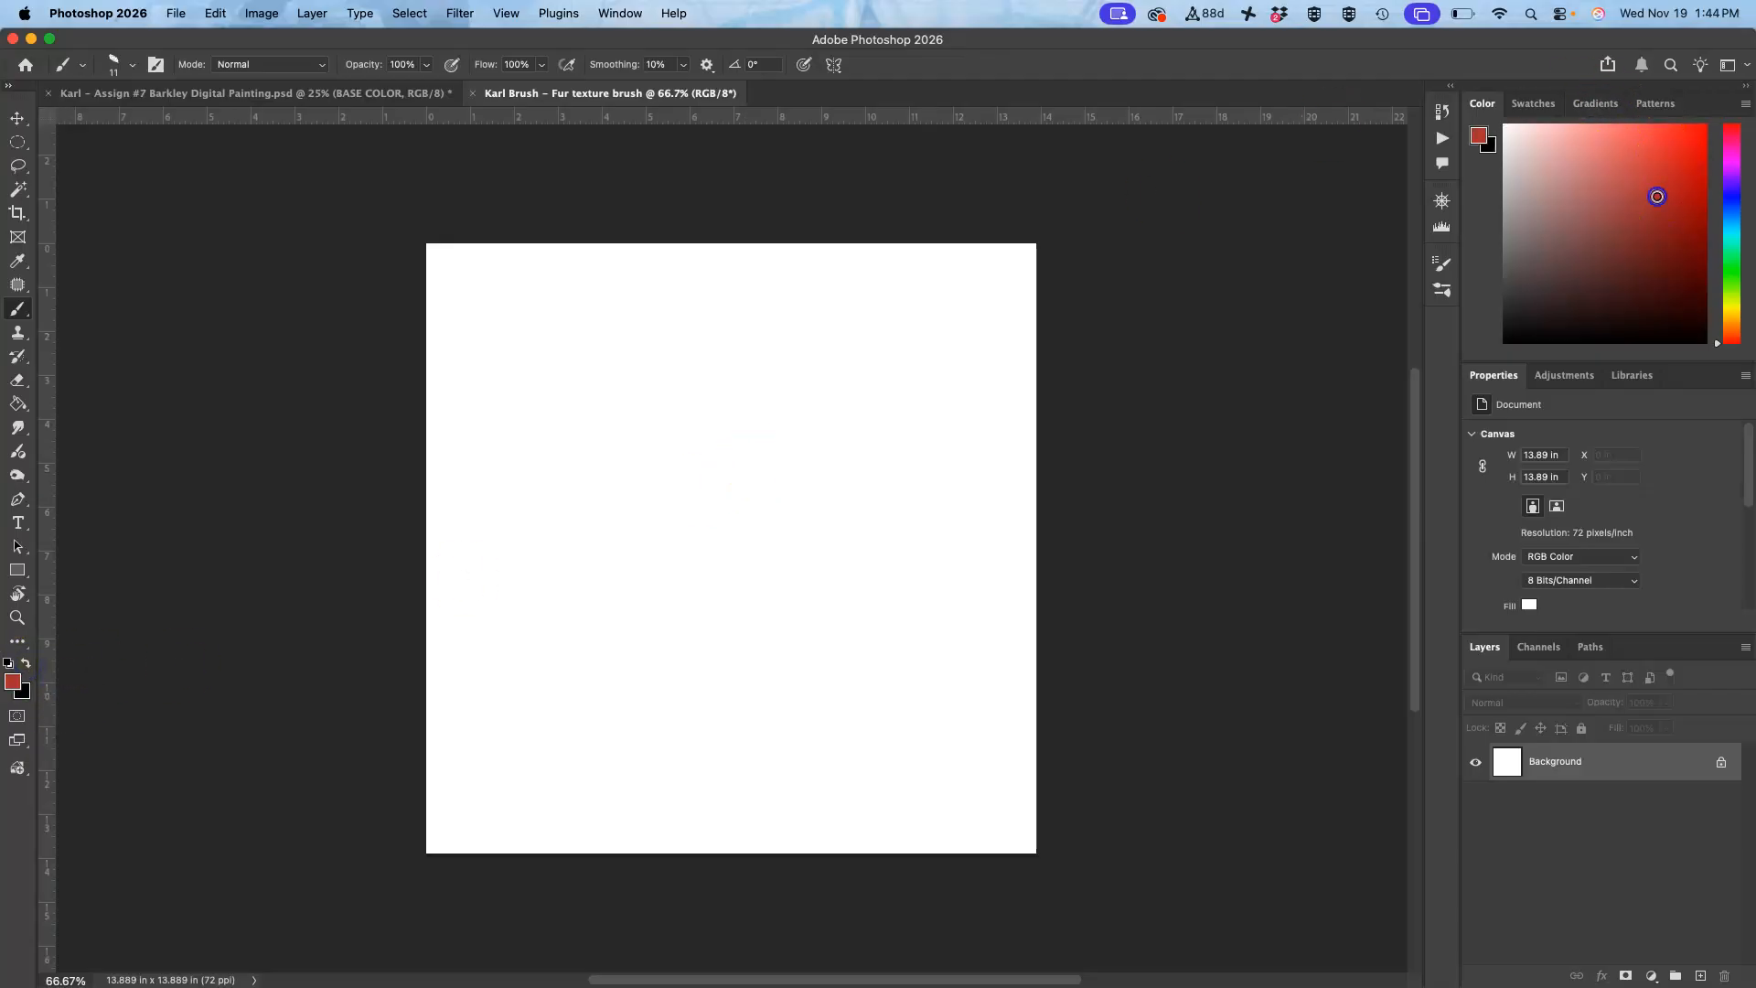
left_click(9, 668)
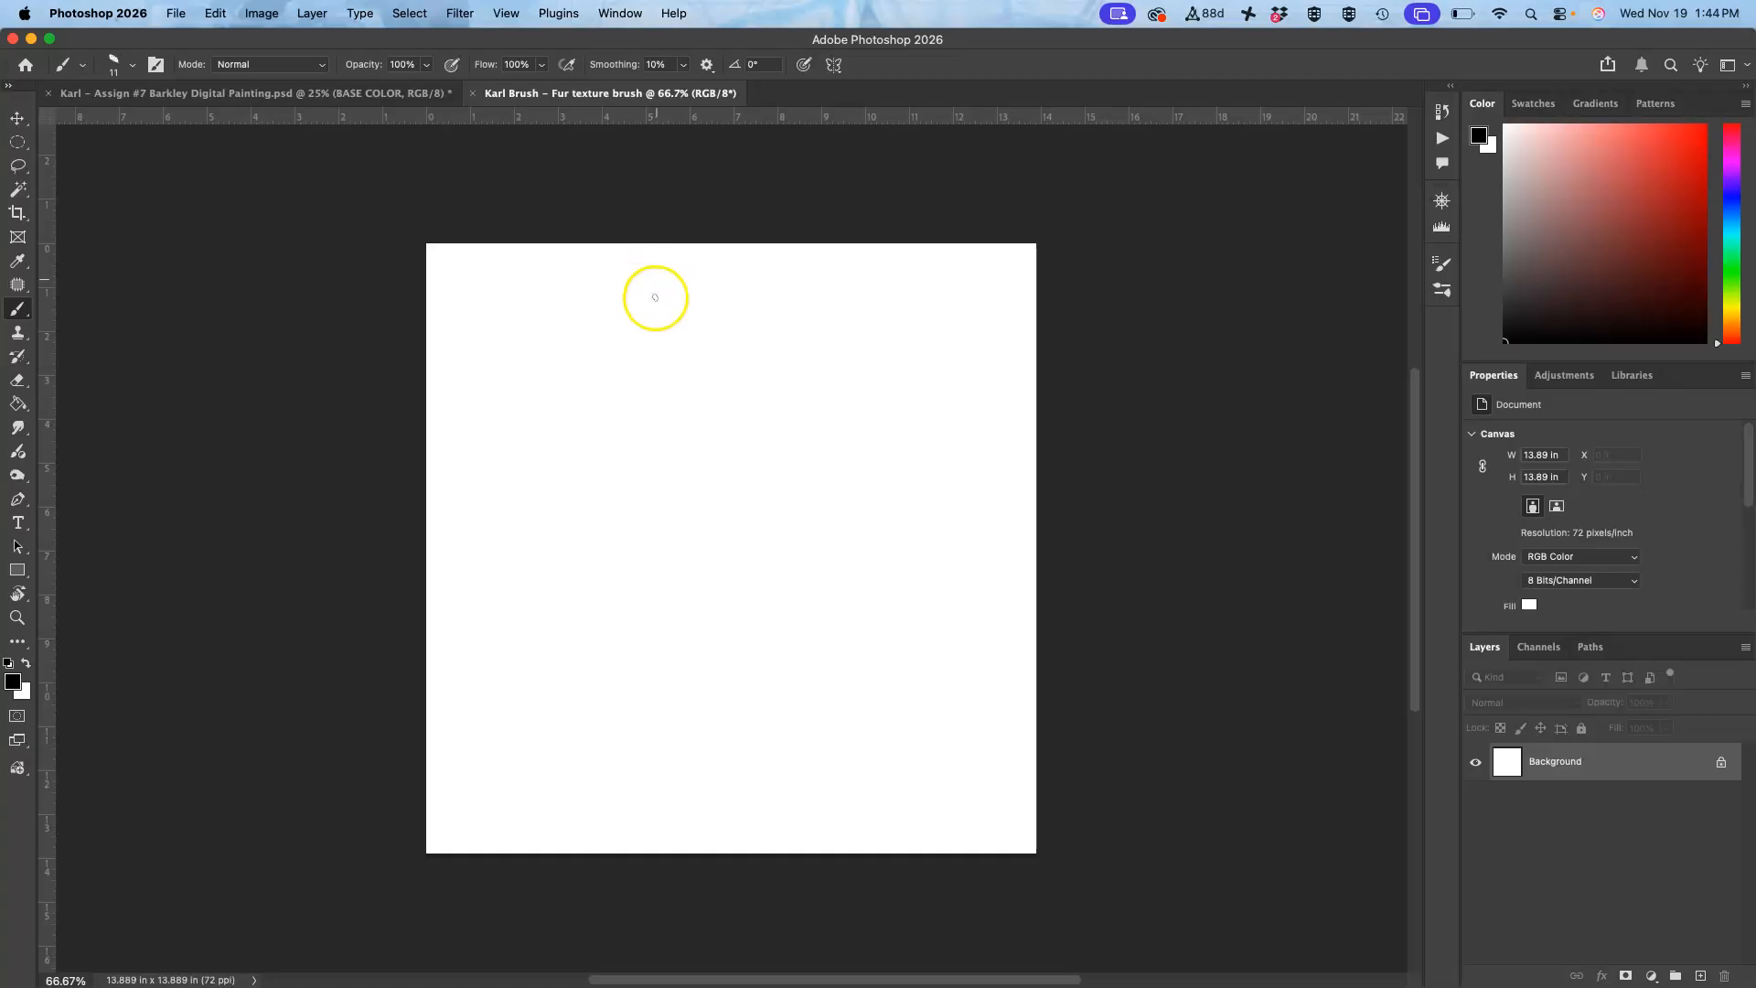
mouse_move(675, 282)
left_mouse_down()
mouse_move(597, 490)
mouse_move(645, 470)
mouse_move(719, 271)
left_mouse_up()
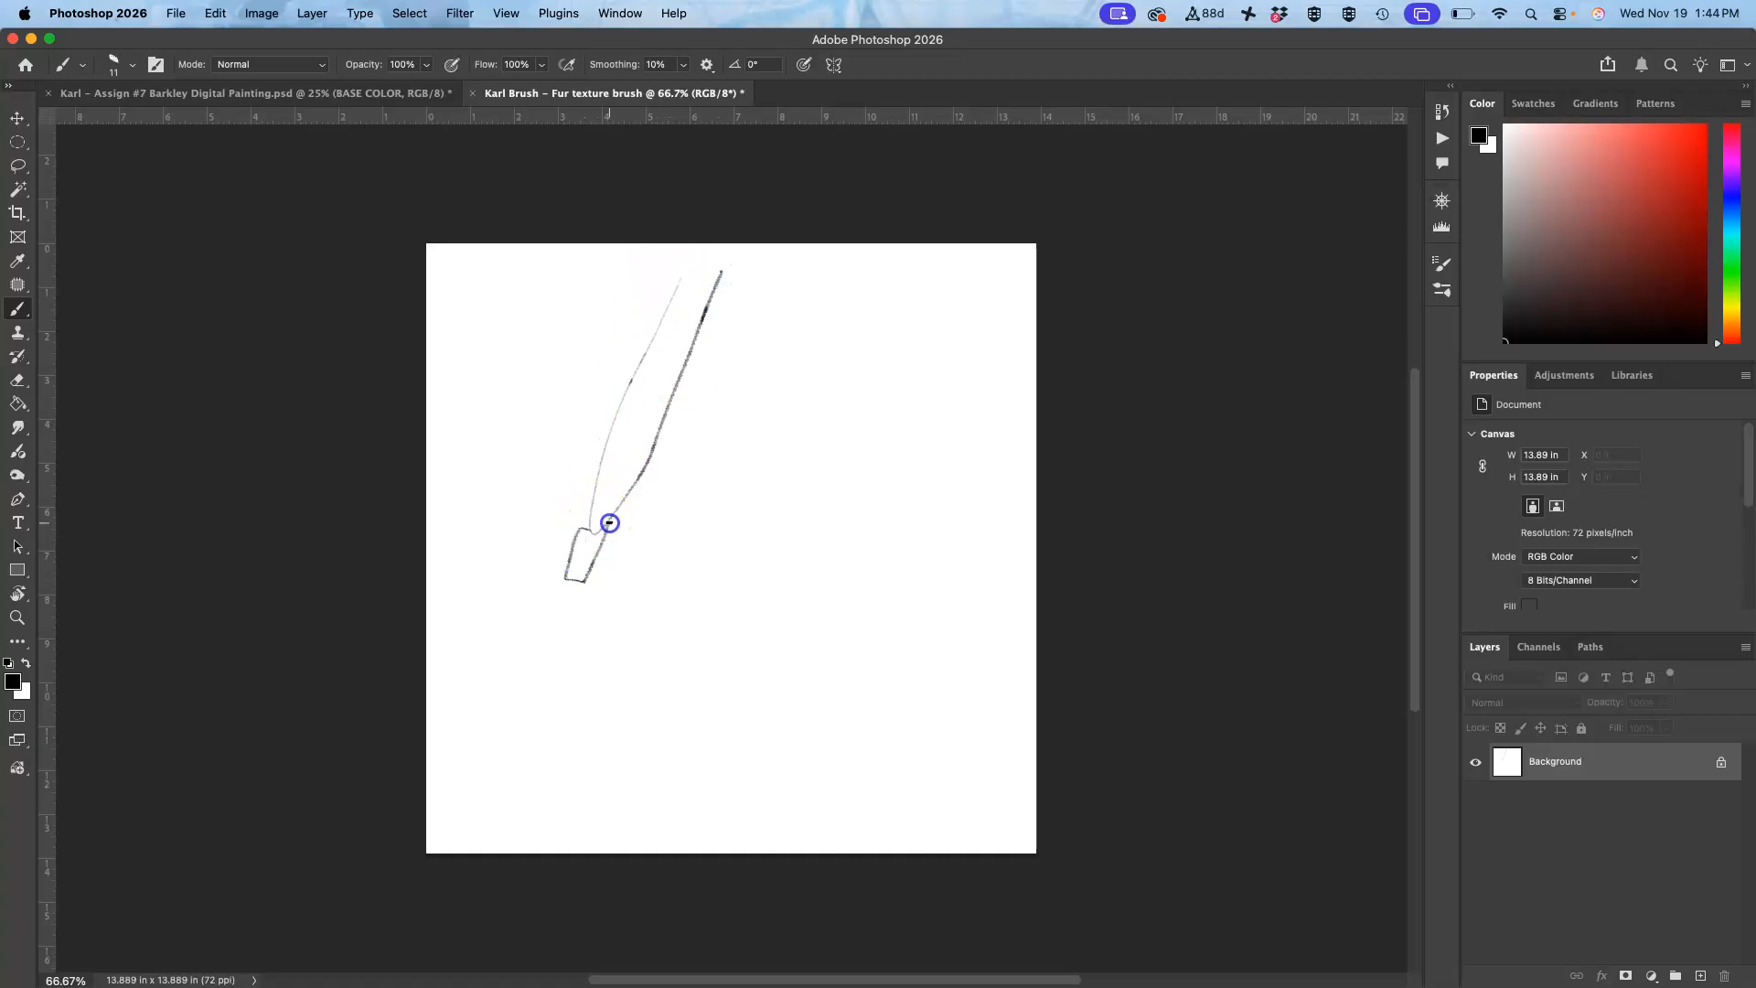
left_click_drag(579, 546, 567, 581)
mouse_move(536, 681)
left_mouse_down()
mouse_move(563, 627)
mouse_move(528, 697)
mouse_move(579, 582)
mouse_move(536, 704)
left_mouse_up()
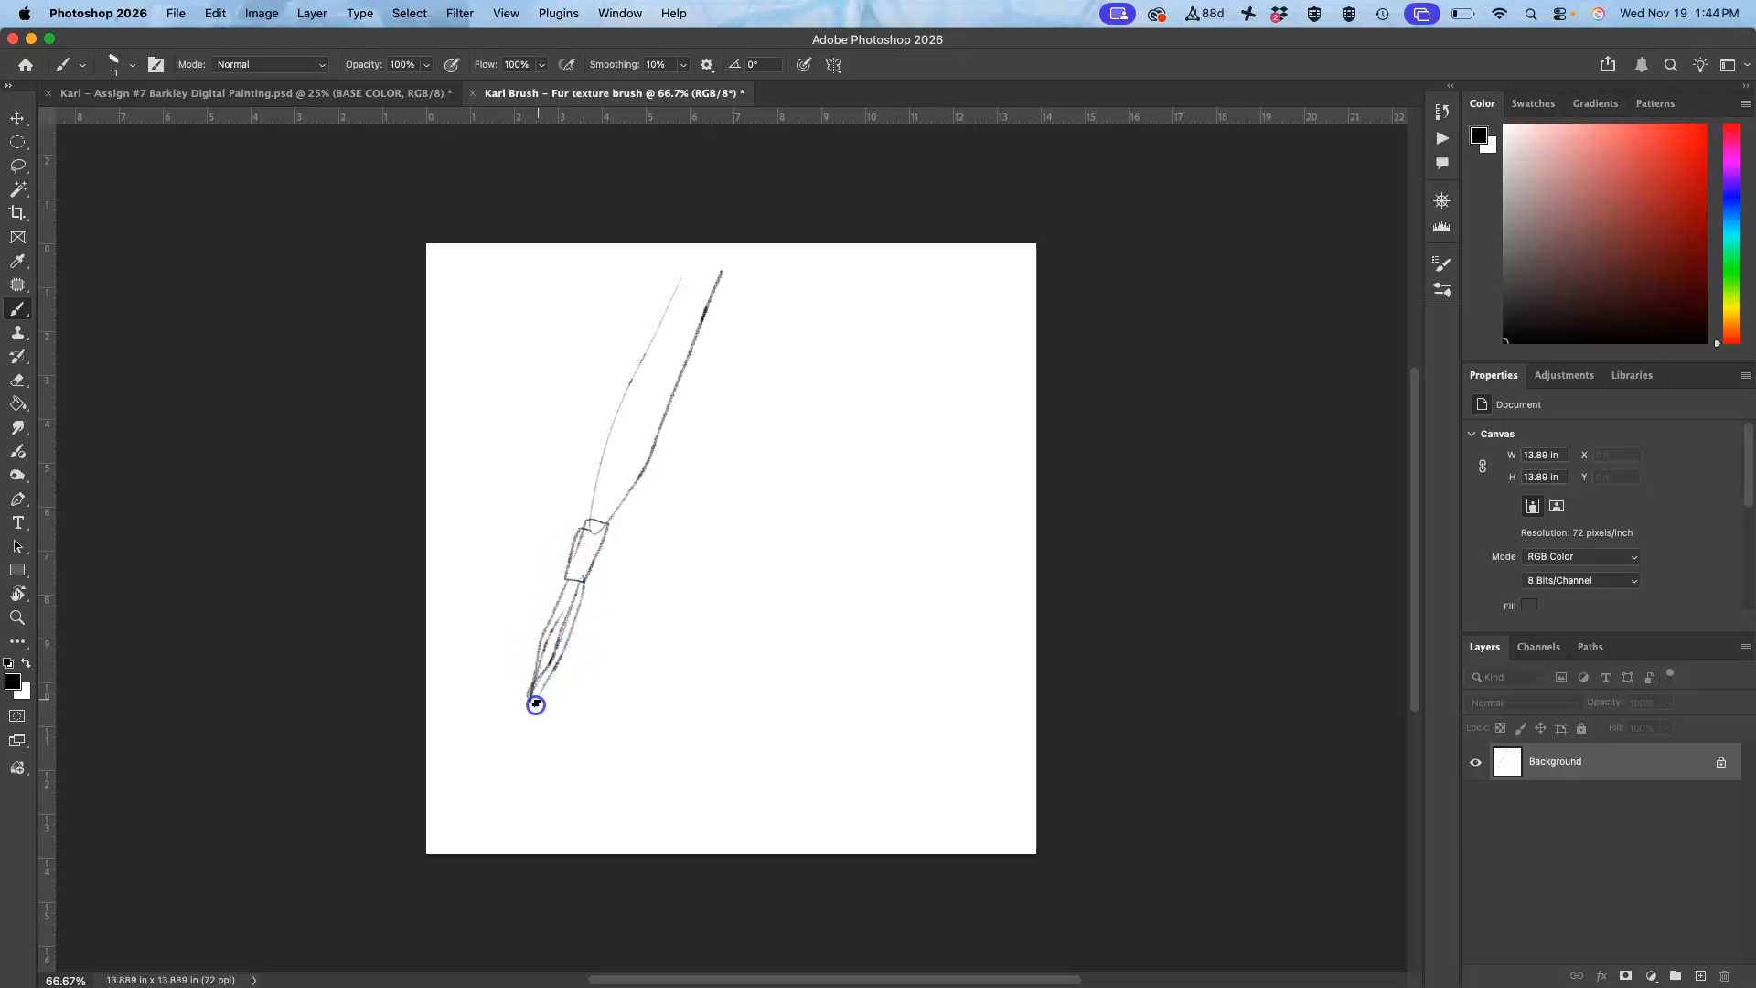
mouse_move(570, 617)
left_mouse_down()
mouse_move(515, 856)
mouse_move(542, 676)
left_mouse_up()
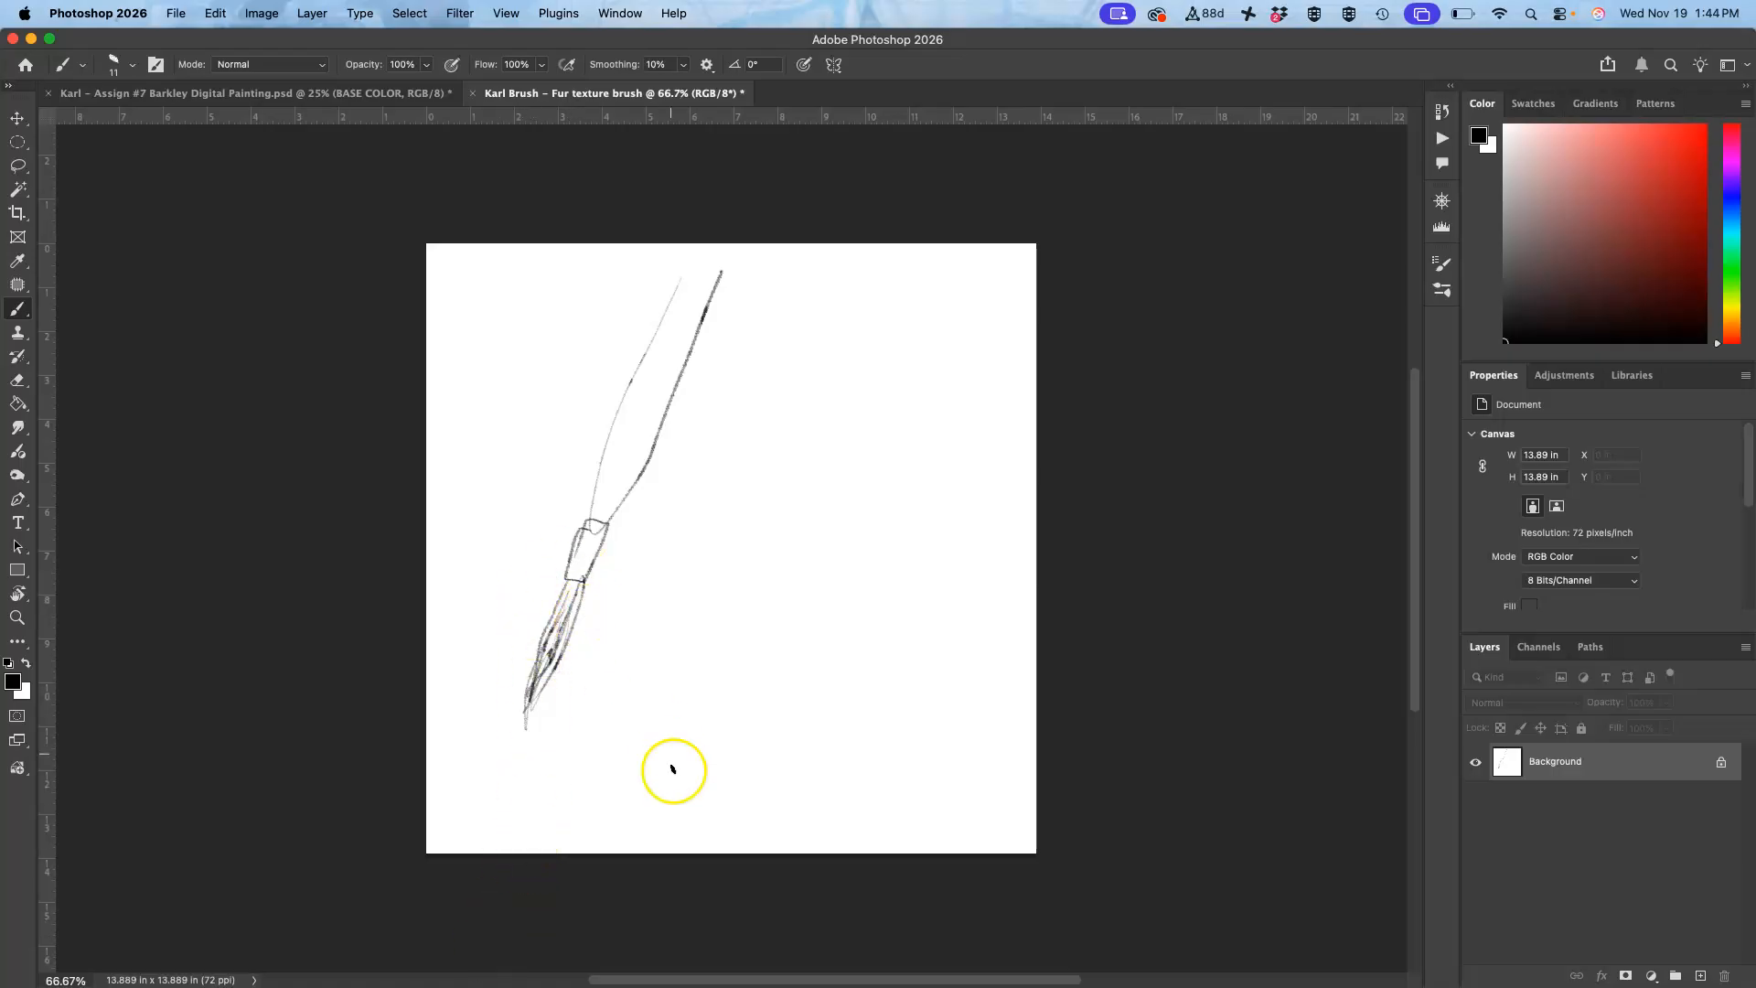
Step: Sketch a rectangular block beneath the paintbrush tip and shade it with dense scribbled strokes
mouse_move(465, 729)
left_mouse_down()
mouse_move(624, 721)
mouse_move(644, 765)
mouse_move(488, 777)
left_mouse_up()
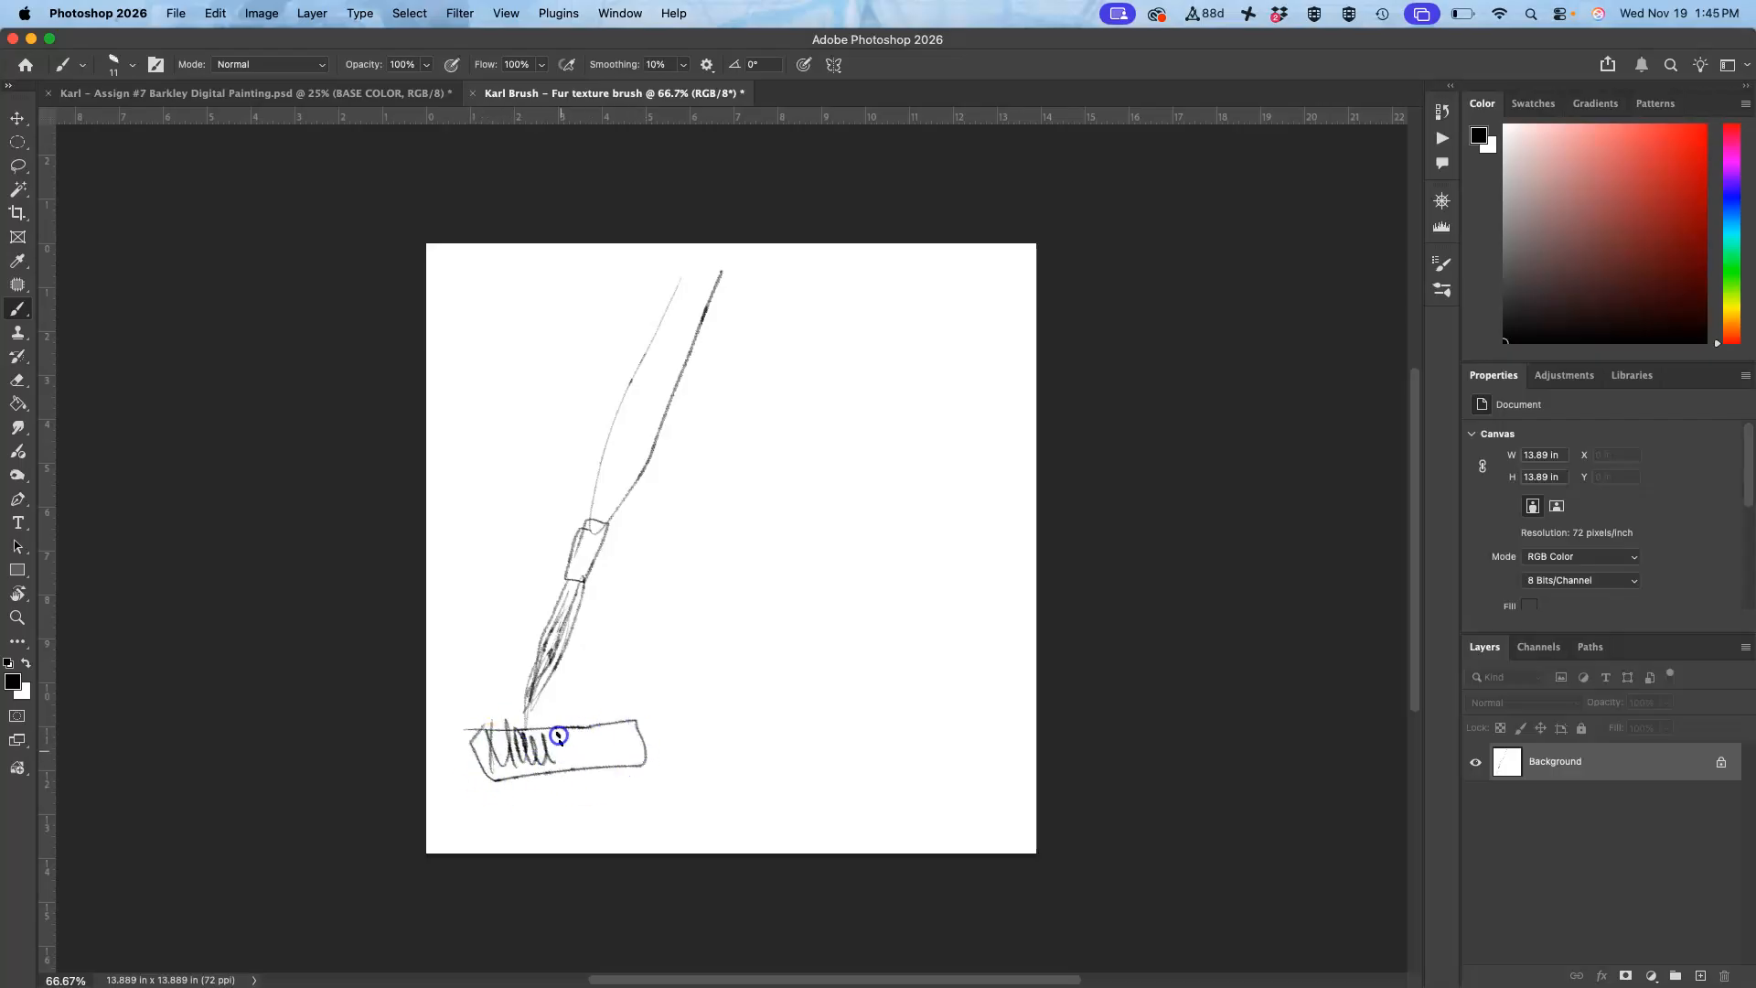
mouse_move(594, 744)
left_mouse_down()
mouse_move(633, 762)
mouse_move(607, 731)
mouse_move(530, 732)
left_mouse_up()
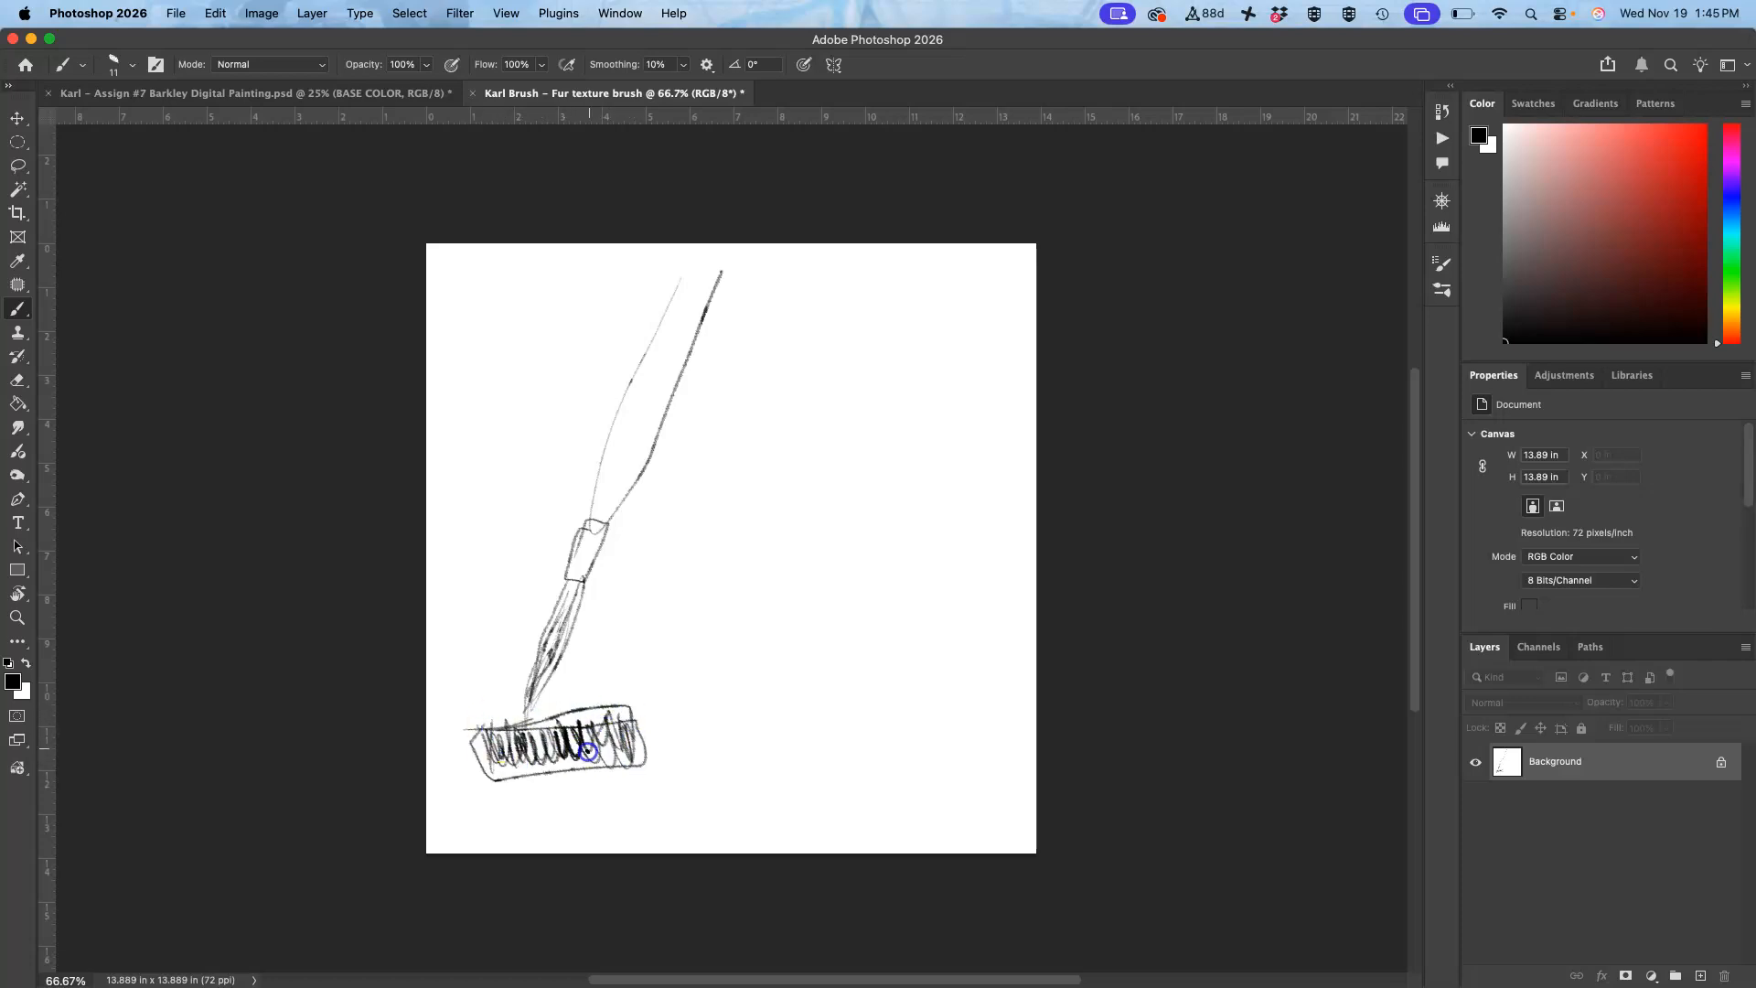
left_click_drag(594, 711, 494, 741)
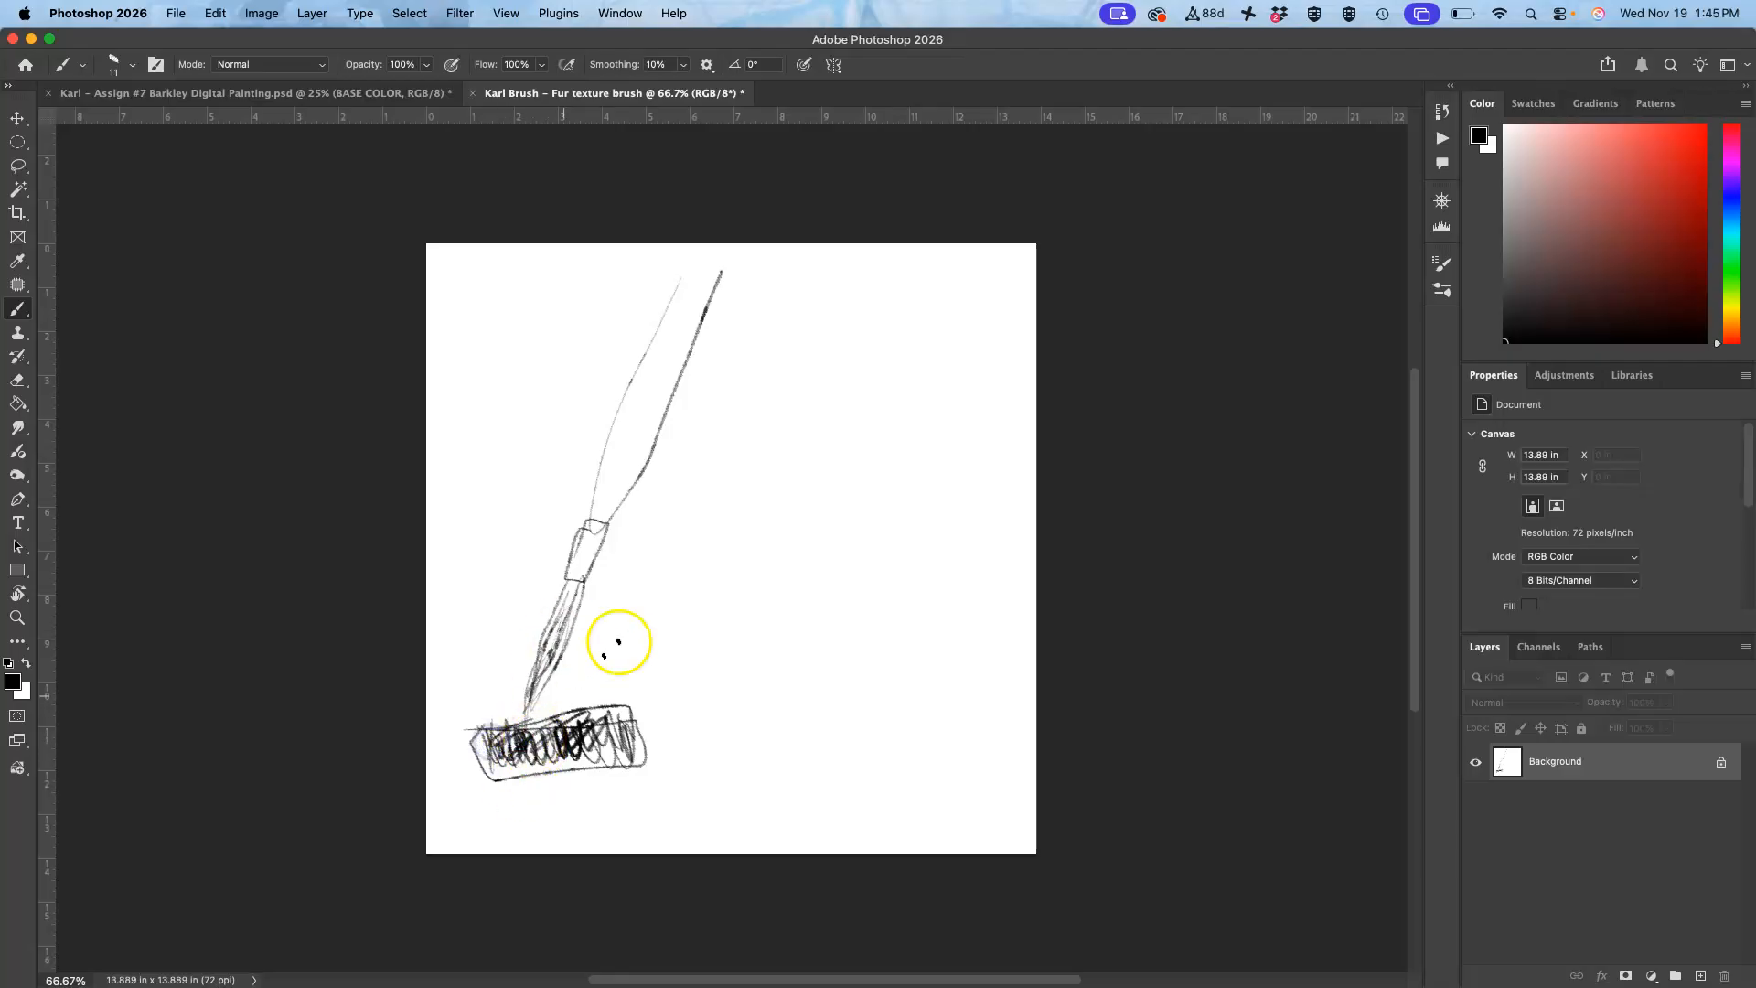
Step: Draw a curved upward arrow beside the paintbrush, sketch a second brush beyond it, and retouch the first brush's bristles
mouse_move(640, 628)
left_mouse_down()
mouse_move(690, 537)
mouse_move(709, 566)
left_mouse_up()
mouse_move(944, 366)
left_mouse_down()
mouse_move(884, 517)
mouse_move(974, 394)
left_mouse_up()
left_click_drag(860, 598, 840, 634)
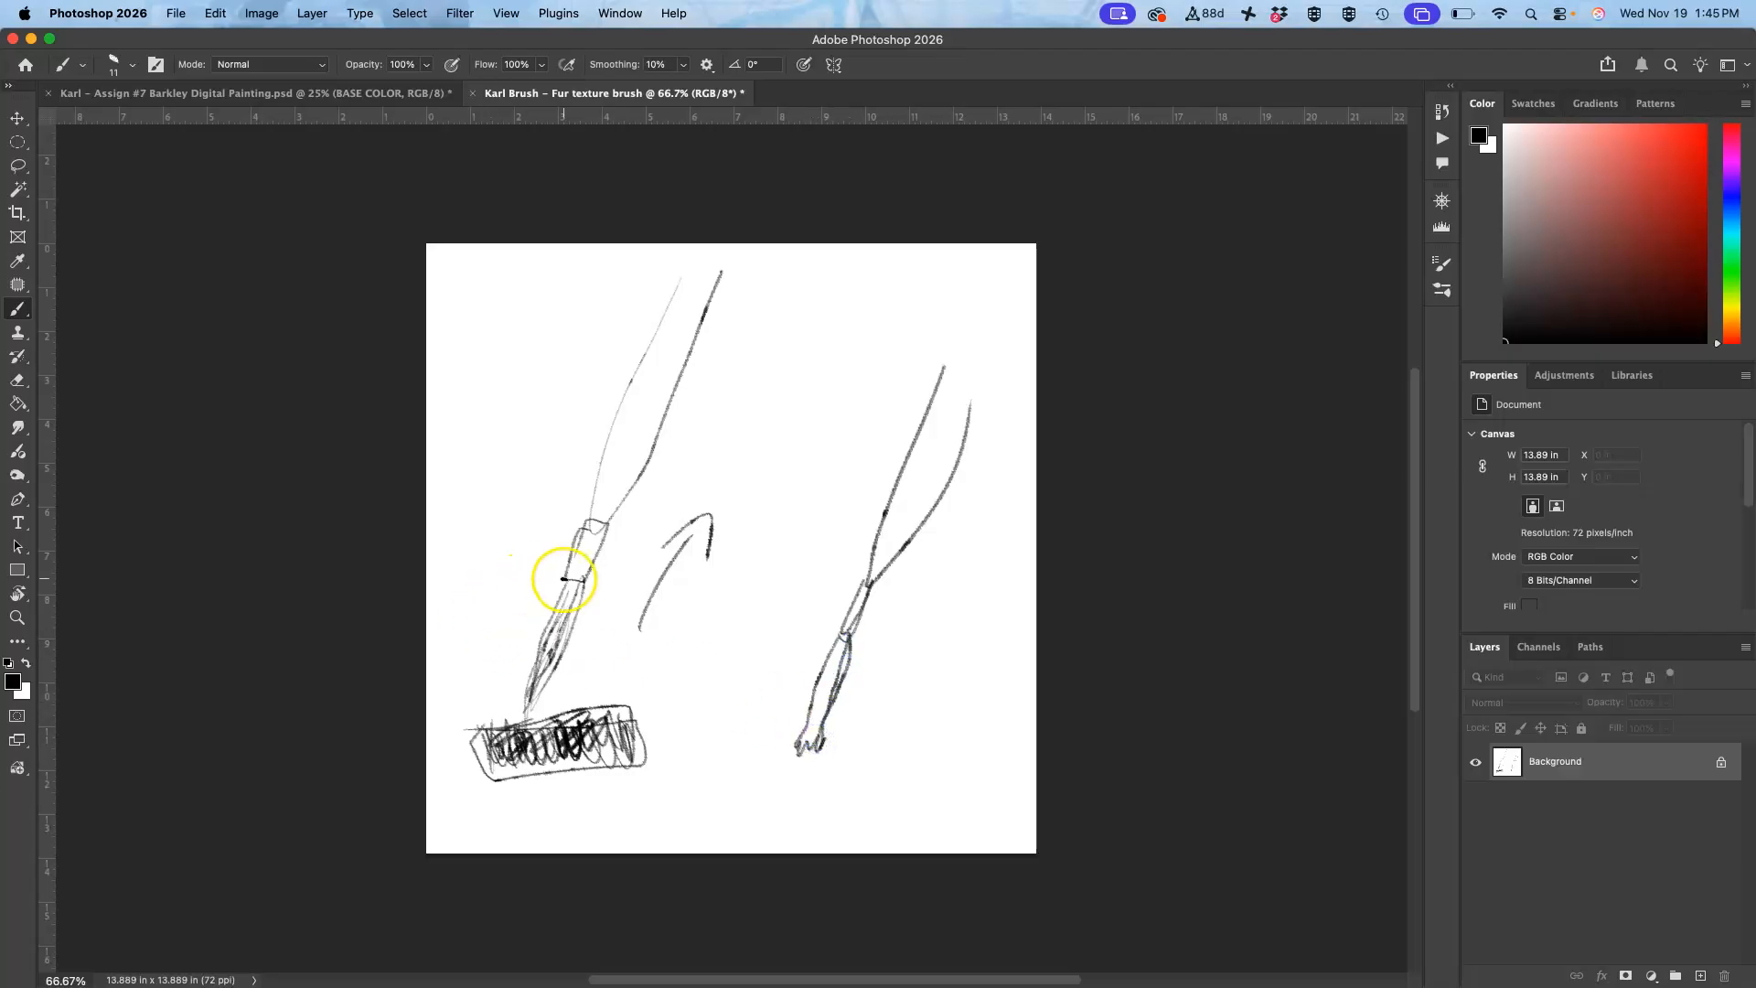
left_click_drag(571, 588, 583, 583)
left_click_drag(533, 698, 530, 706)
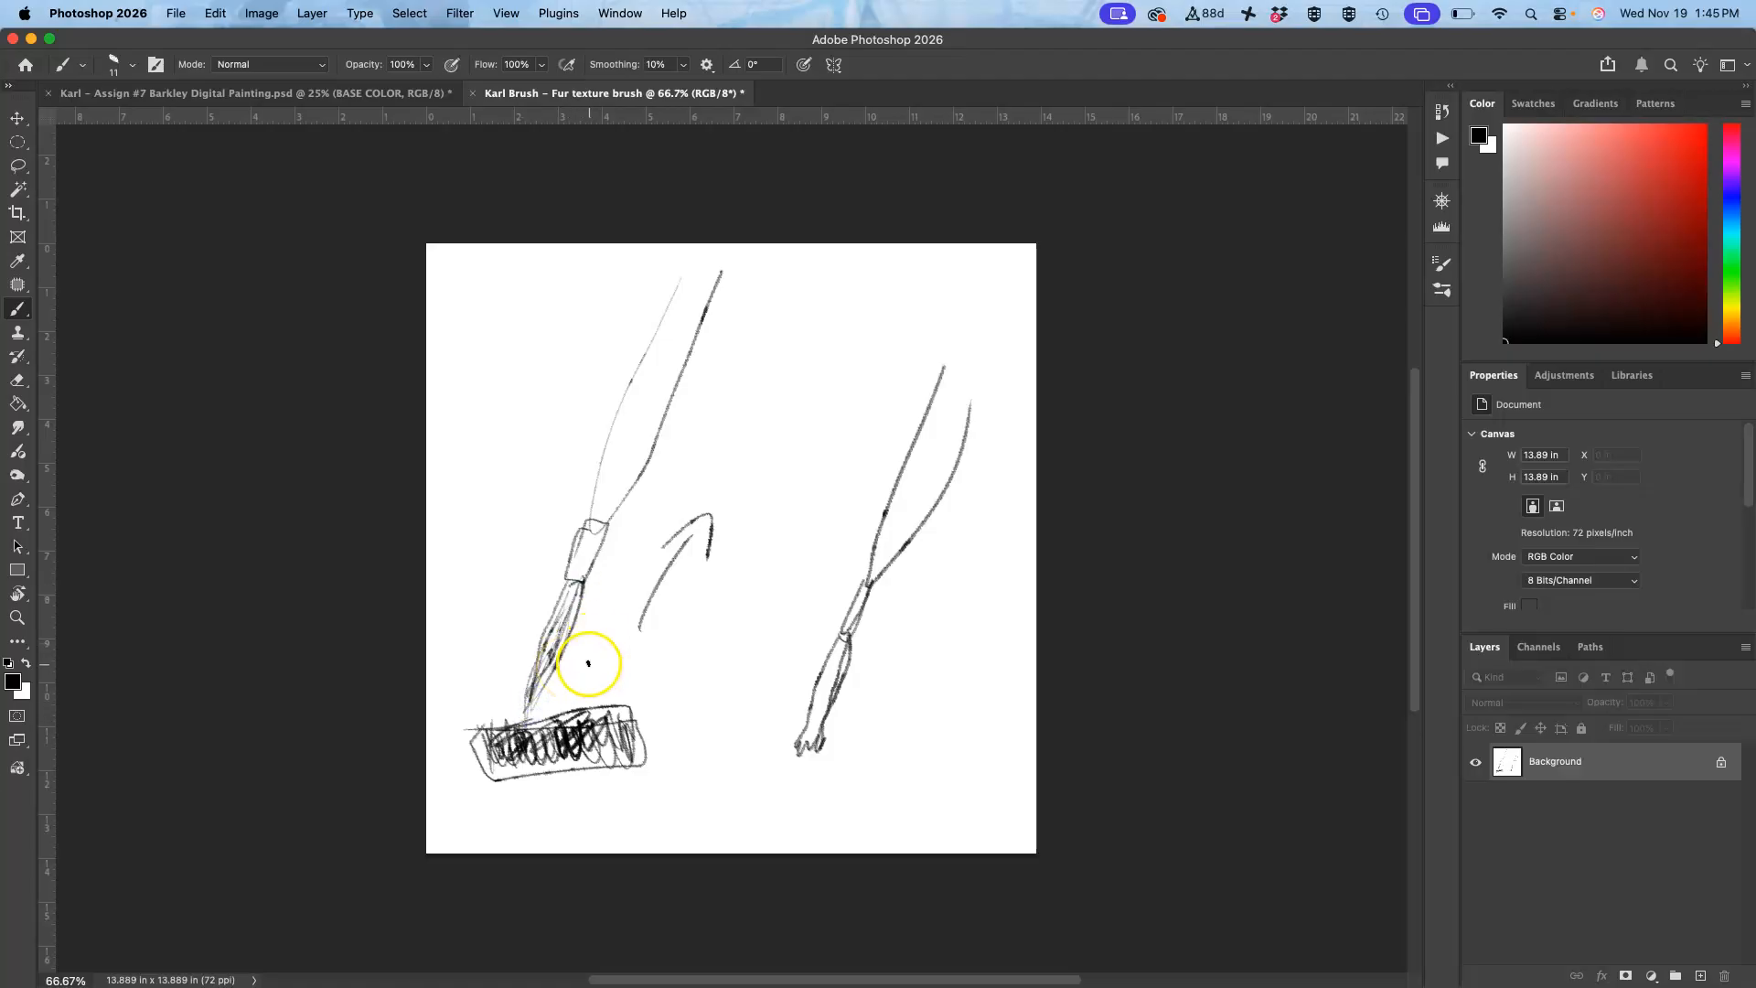
Step: Sketch a sheet of paper under the second brush's tip and a small textured bristle mark above it
mouse_move(923, 270)
left_mouse_down()
mouse_move(695, 725)
mouse_move(842, 224)
left_mouse_up()
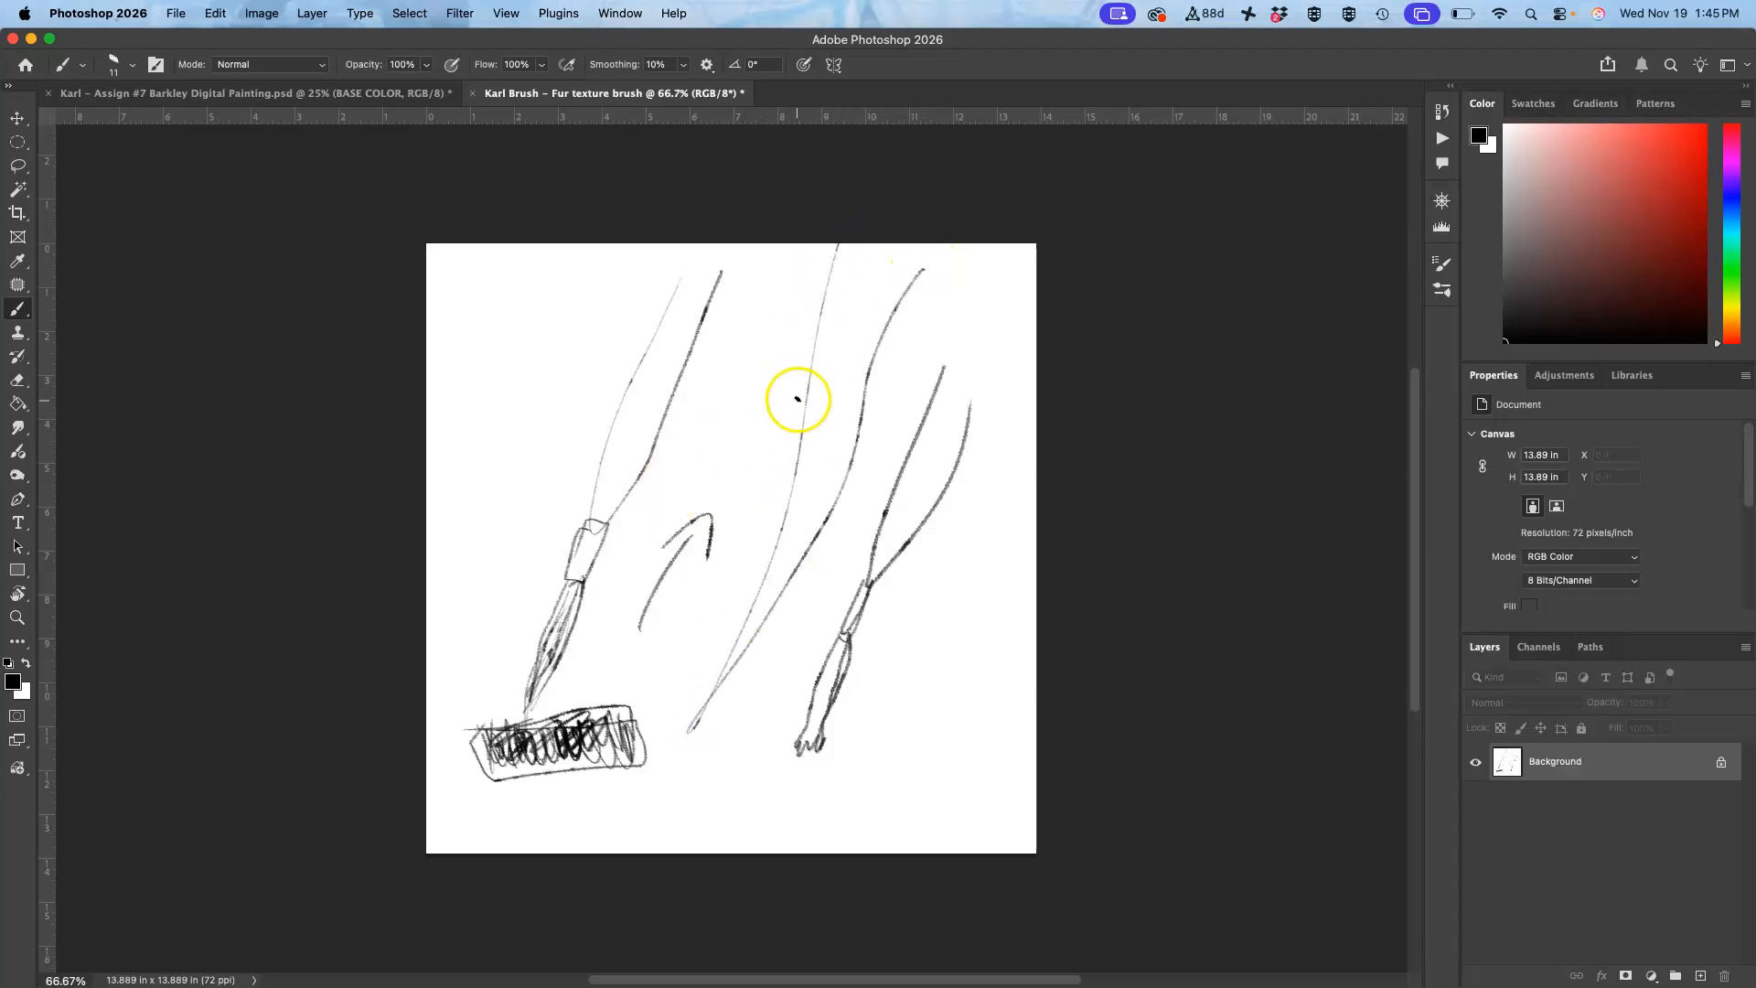
key("super+z")
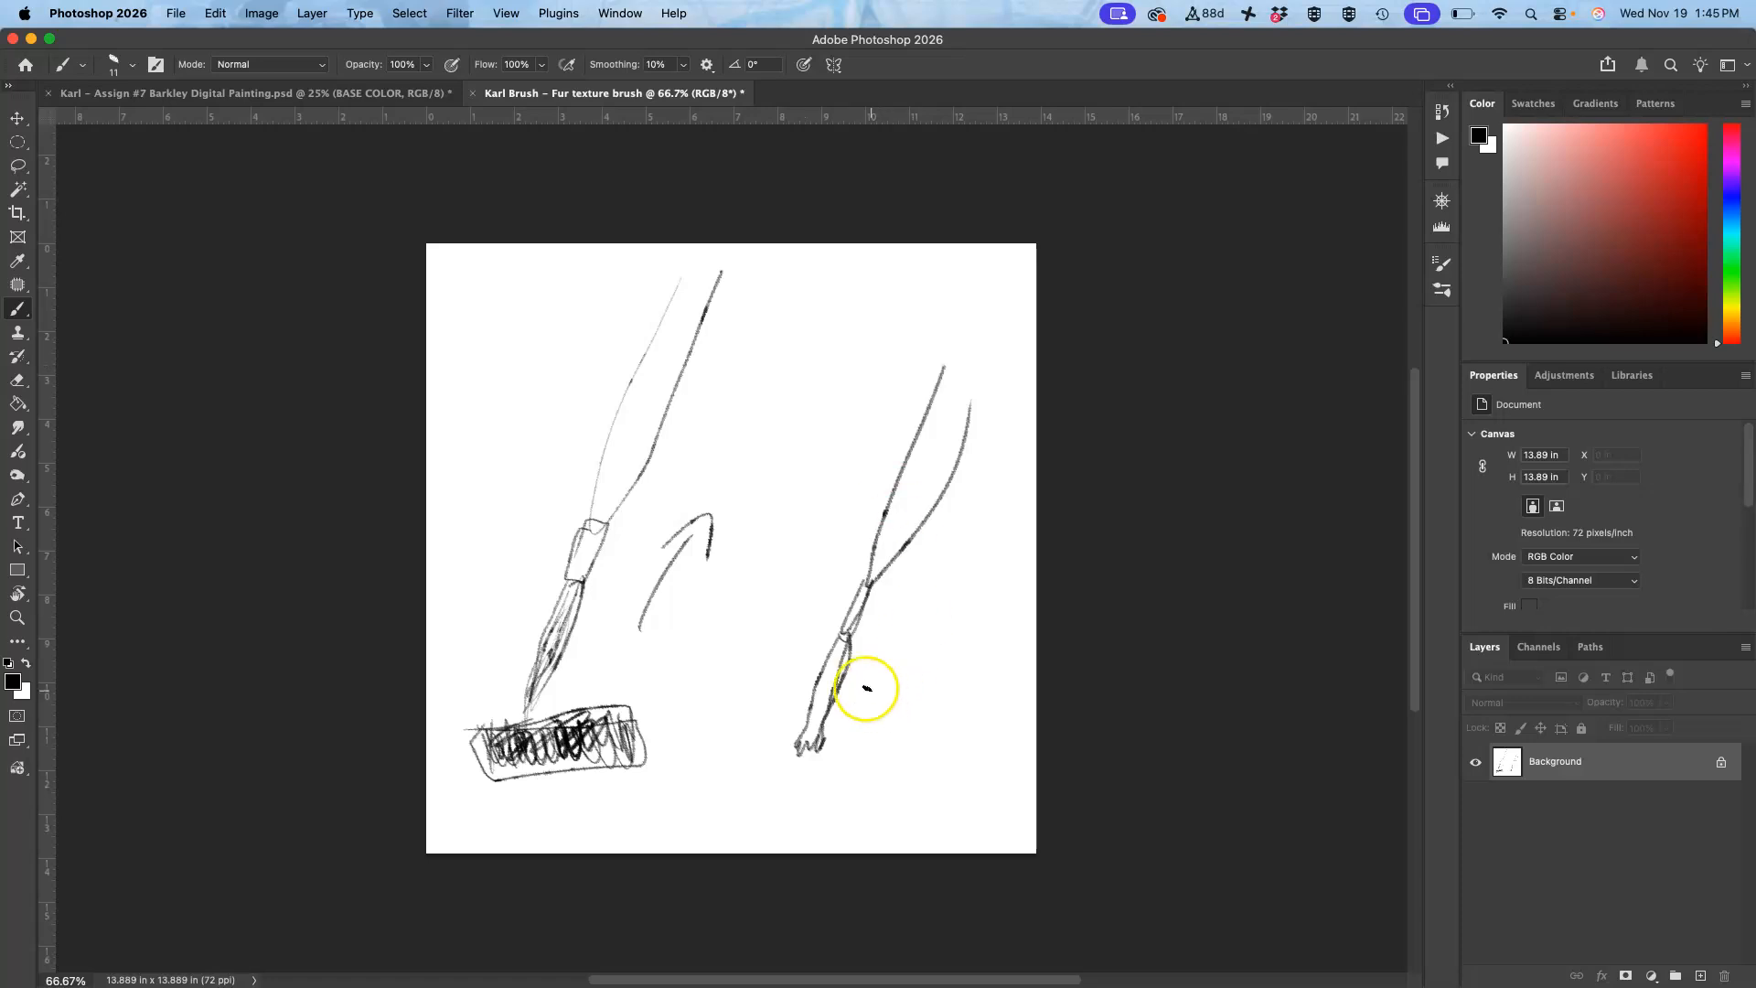
mouse_move(805, 748)
left_mouse_down()
mouse_move(898, 772)
mouse_move(942, 757)
left_mouse_up()
mouse_move(740, 739)
left_mouse_down()
mouse_move(795, 717)
mouse_move(852, 726)
mouse_move(898, 768)
left_mouse_up()
left_click(807, 749)
mouse_move(810, 347)
left_mouse_down()
mouse_move(805, 368)
mouse_move(826, 367)
left_mouse_up()
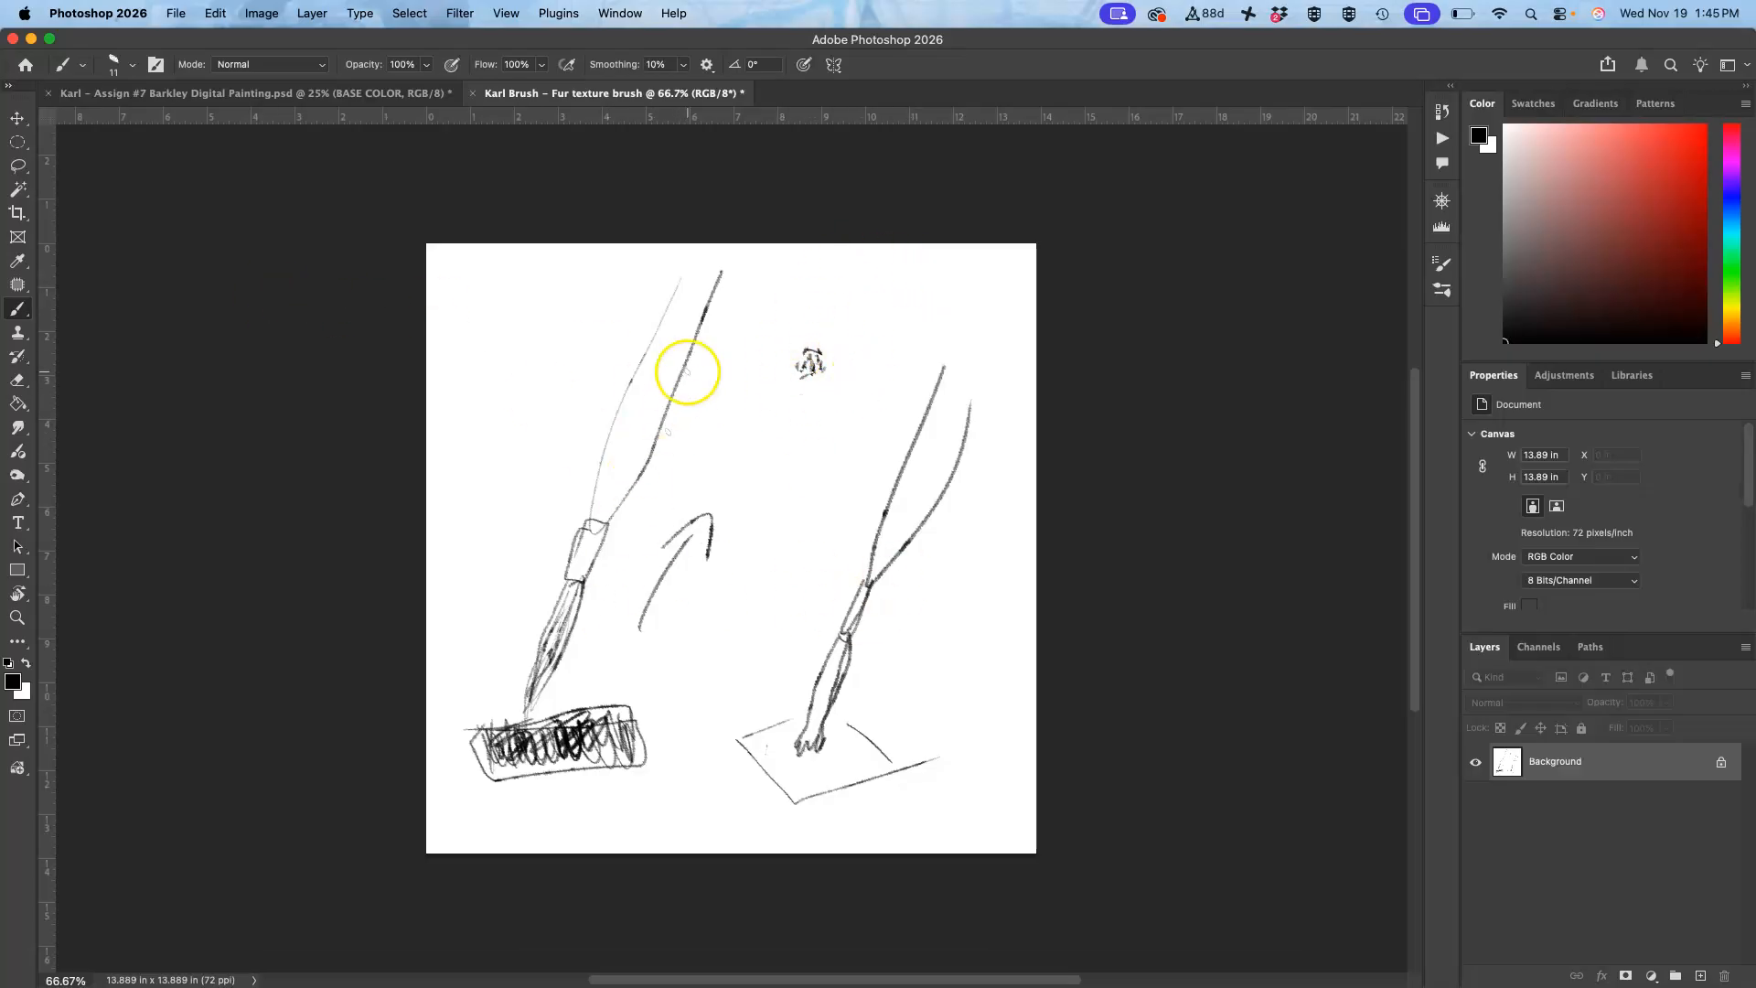
Step: Lasso the small textured bristle mark above the second brush and copy it onto its own new layer
left_click(17, 166)
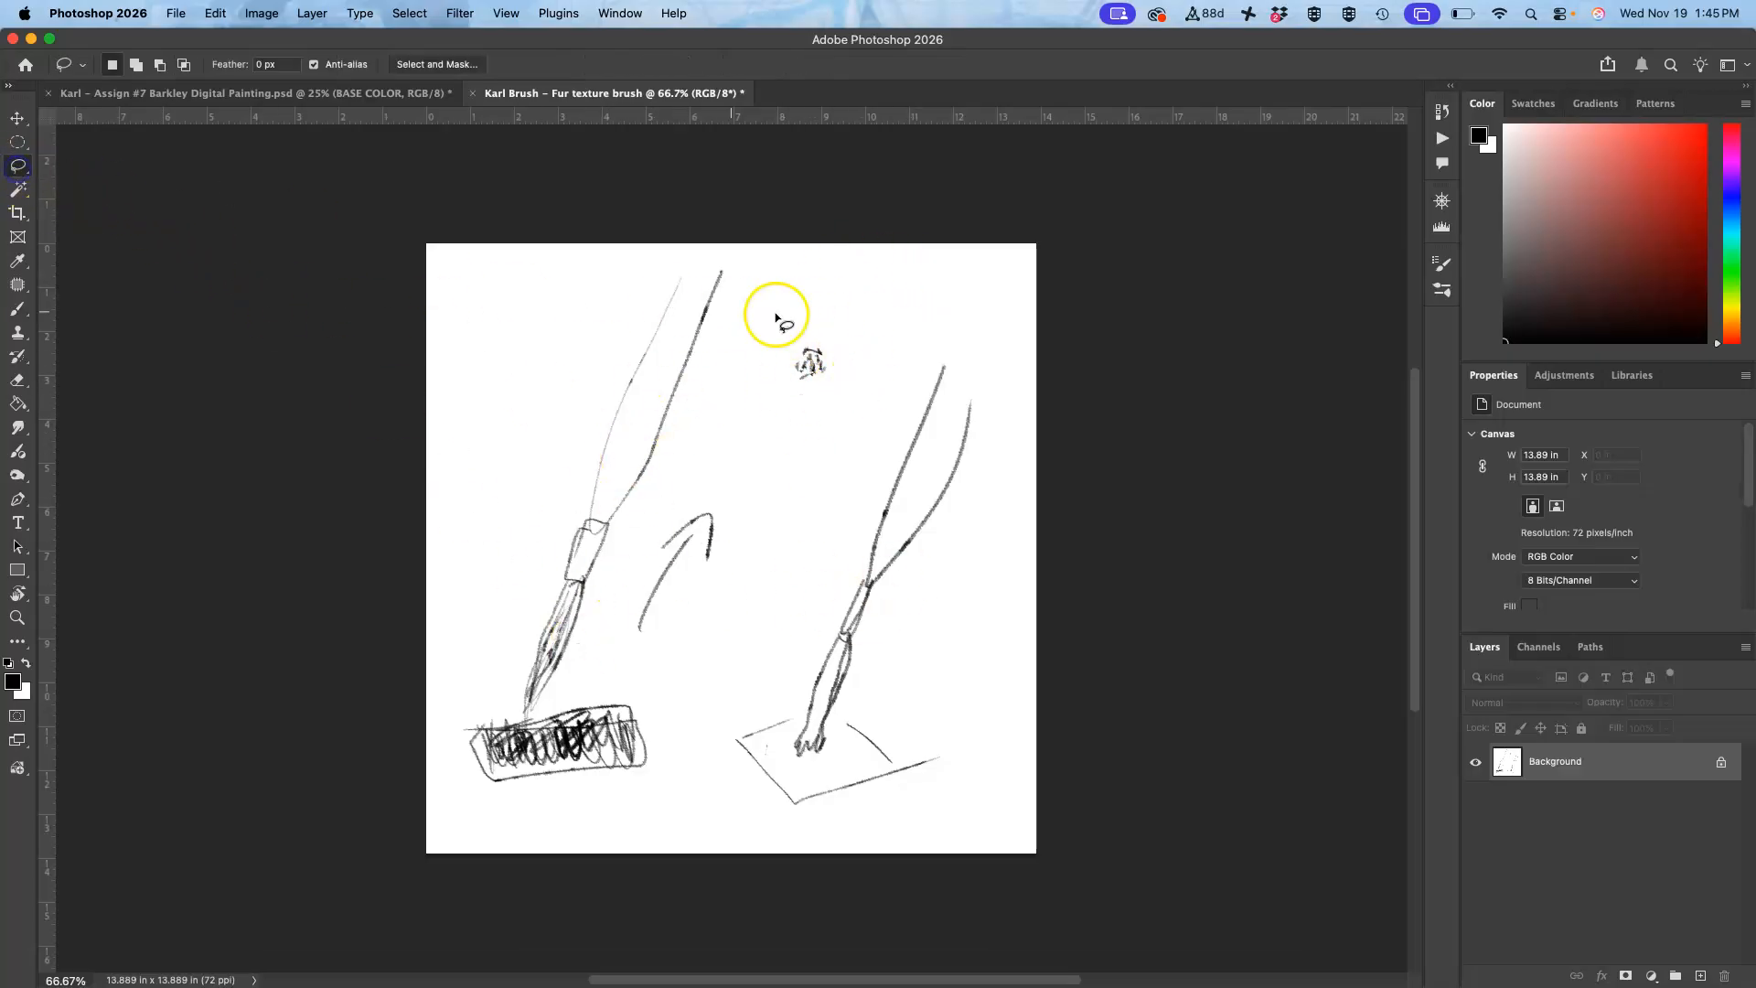
mouse_move(809, 338)
left_mouse_down()
mouse_move(808, 393)
mouse_move(798, 343)
left_mouse_up()
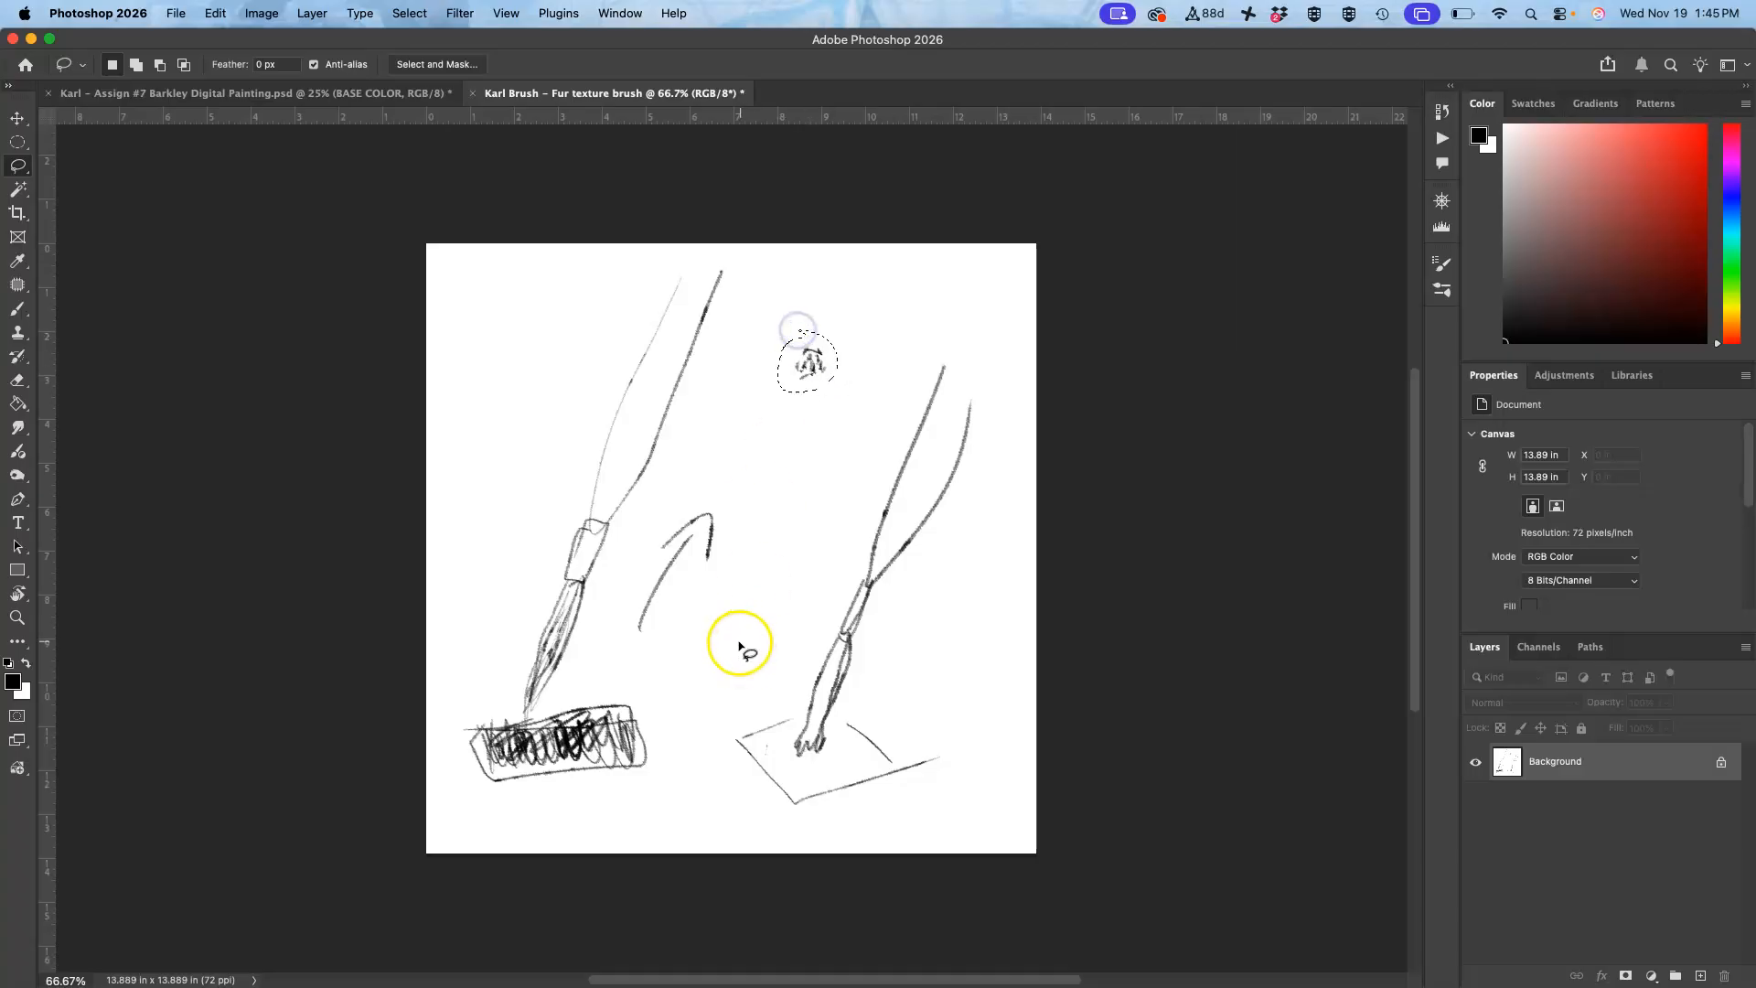
key("super+j")
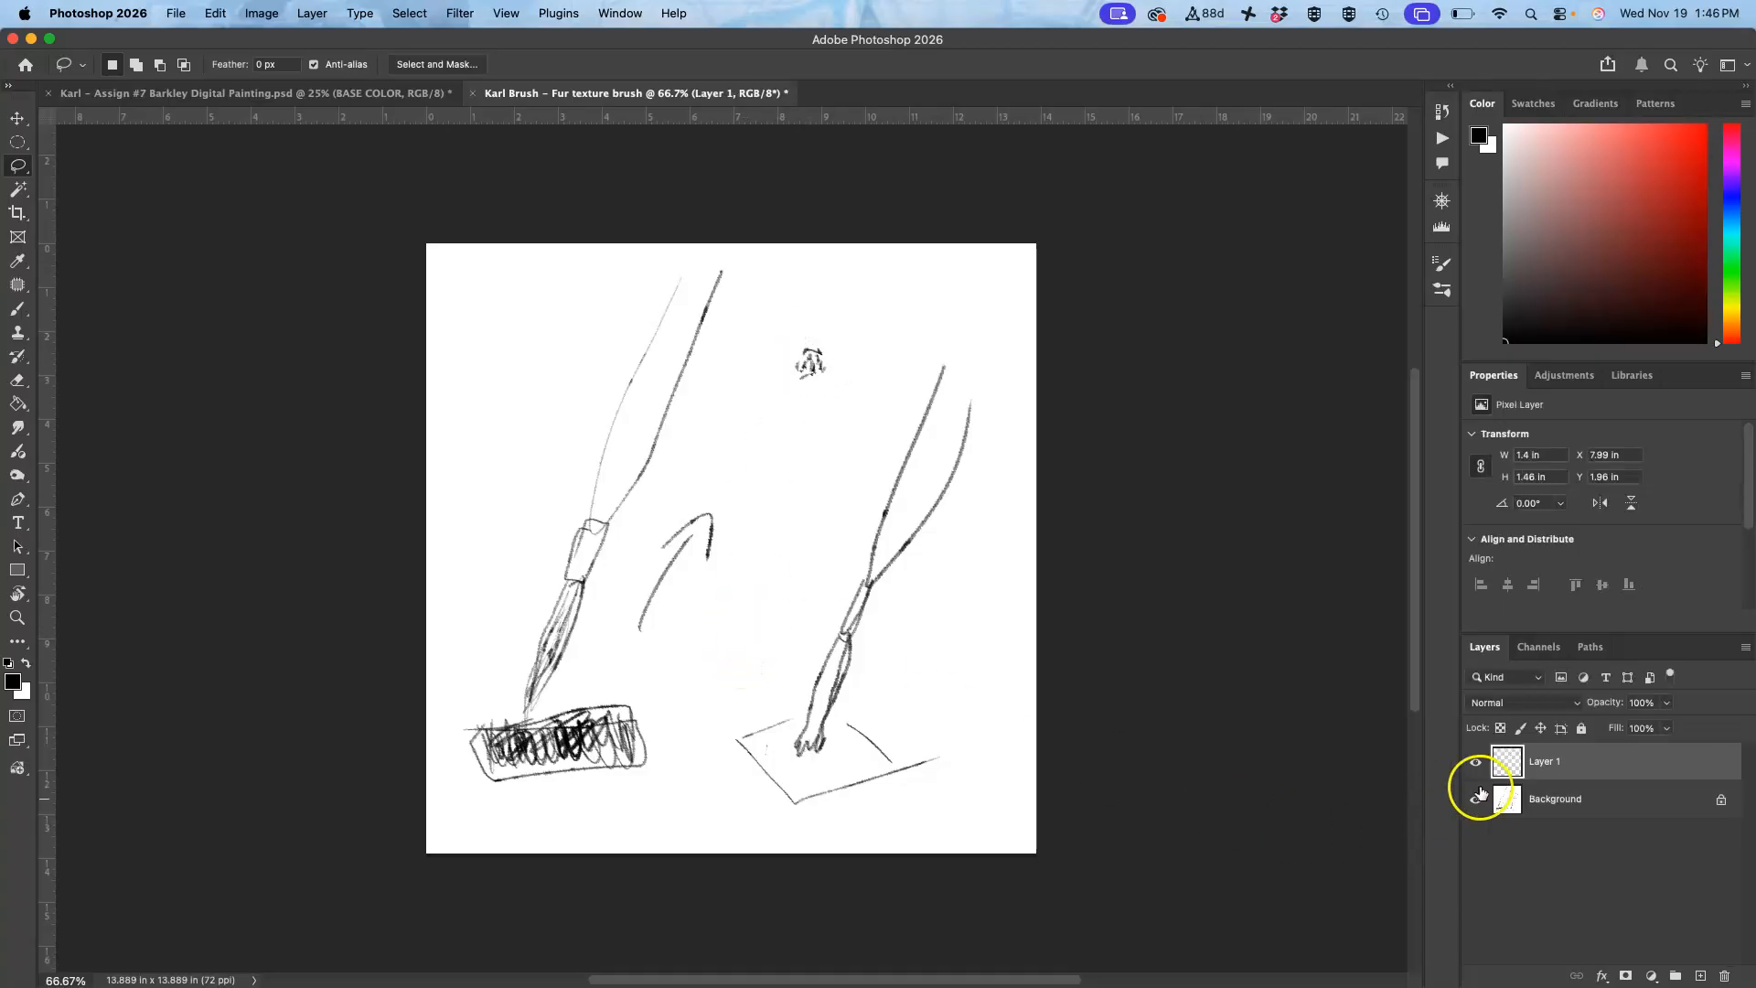
Step: Fill the whole Background layer with white to remove the paintbrush sketches, and deselect
left_click(1535, 805)
key("super+a")
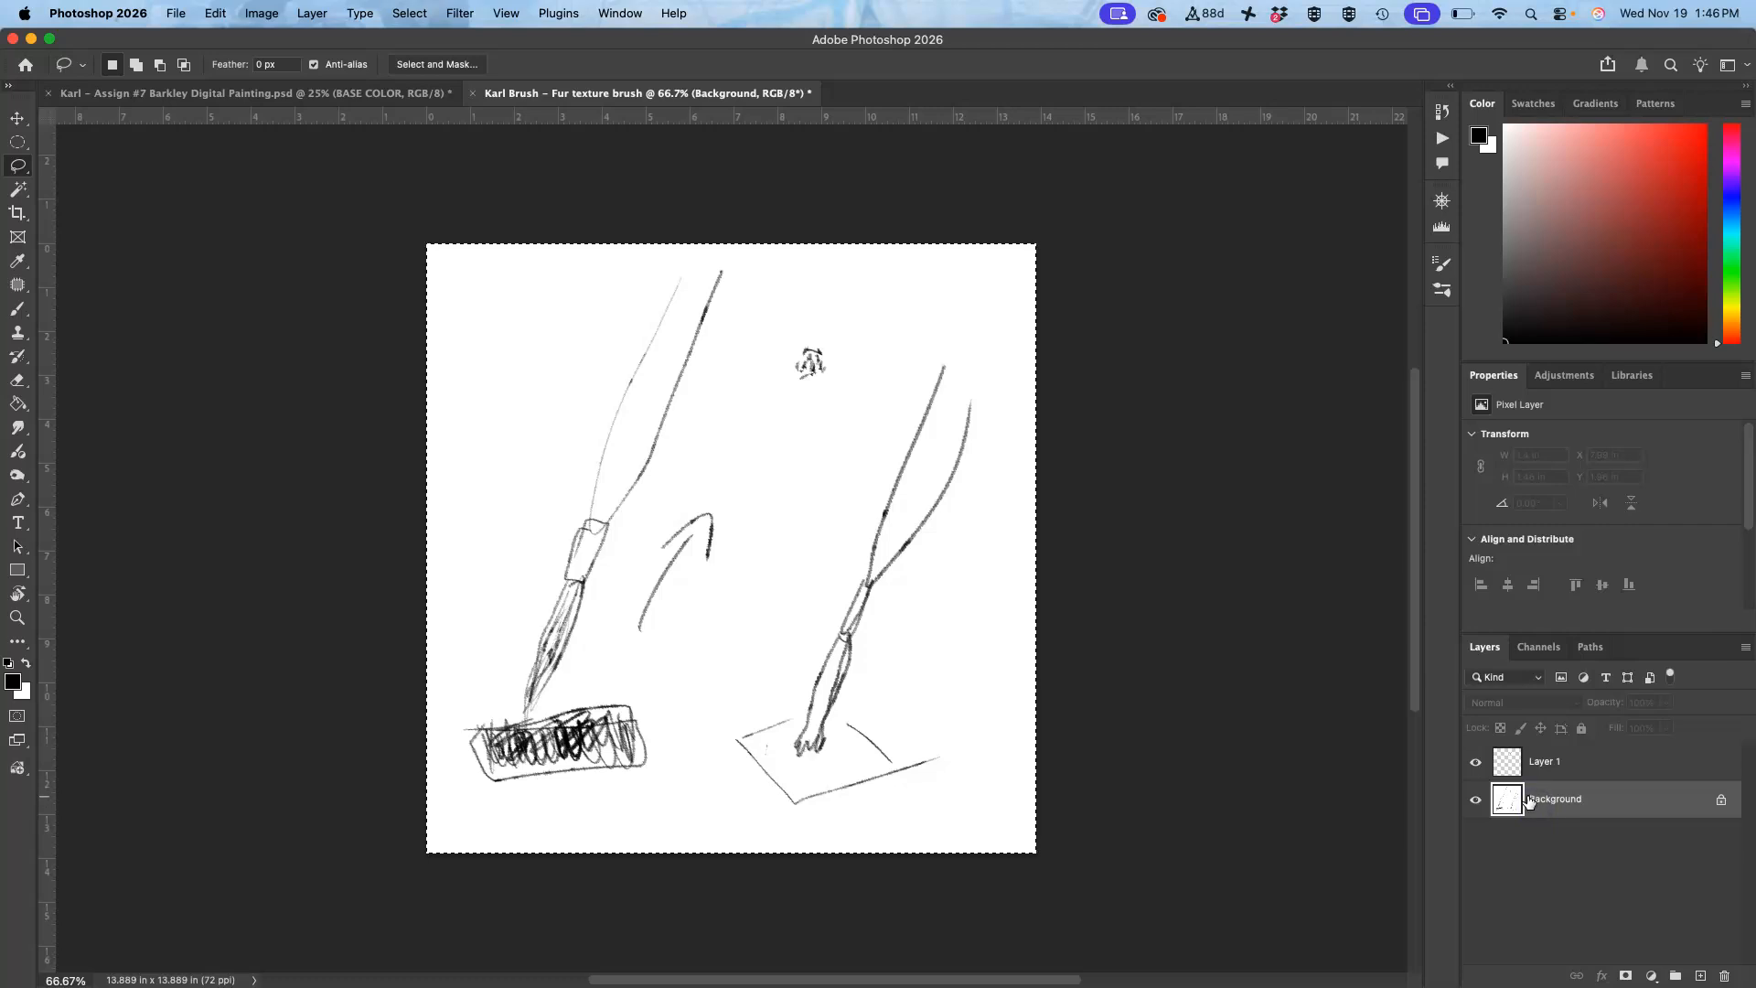
key("shift+BackSpace")
left_click(1124, 336)
key("l")
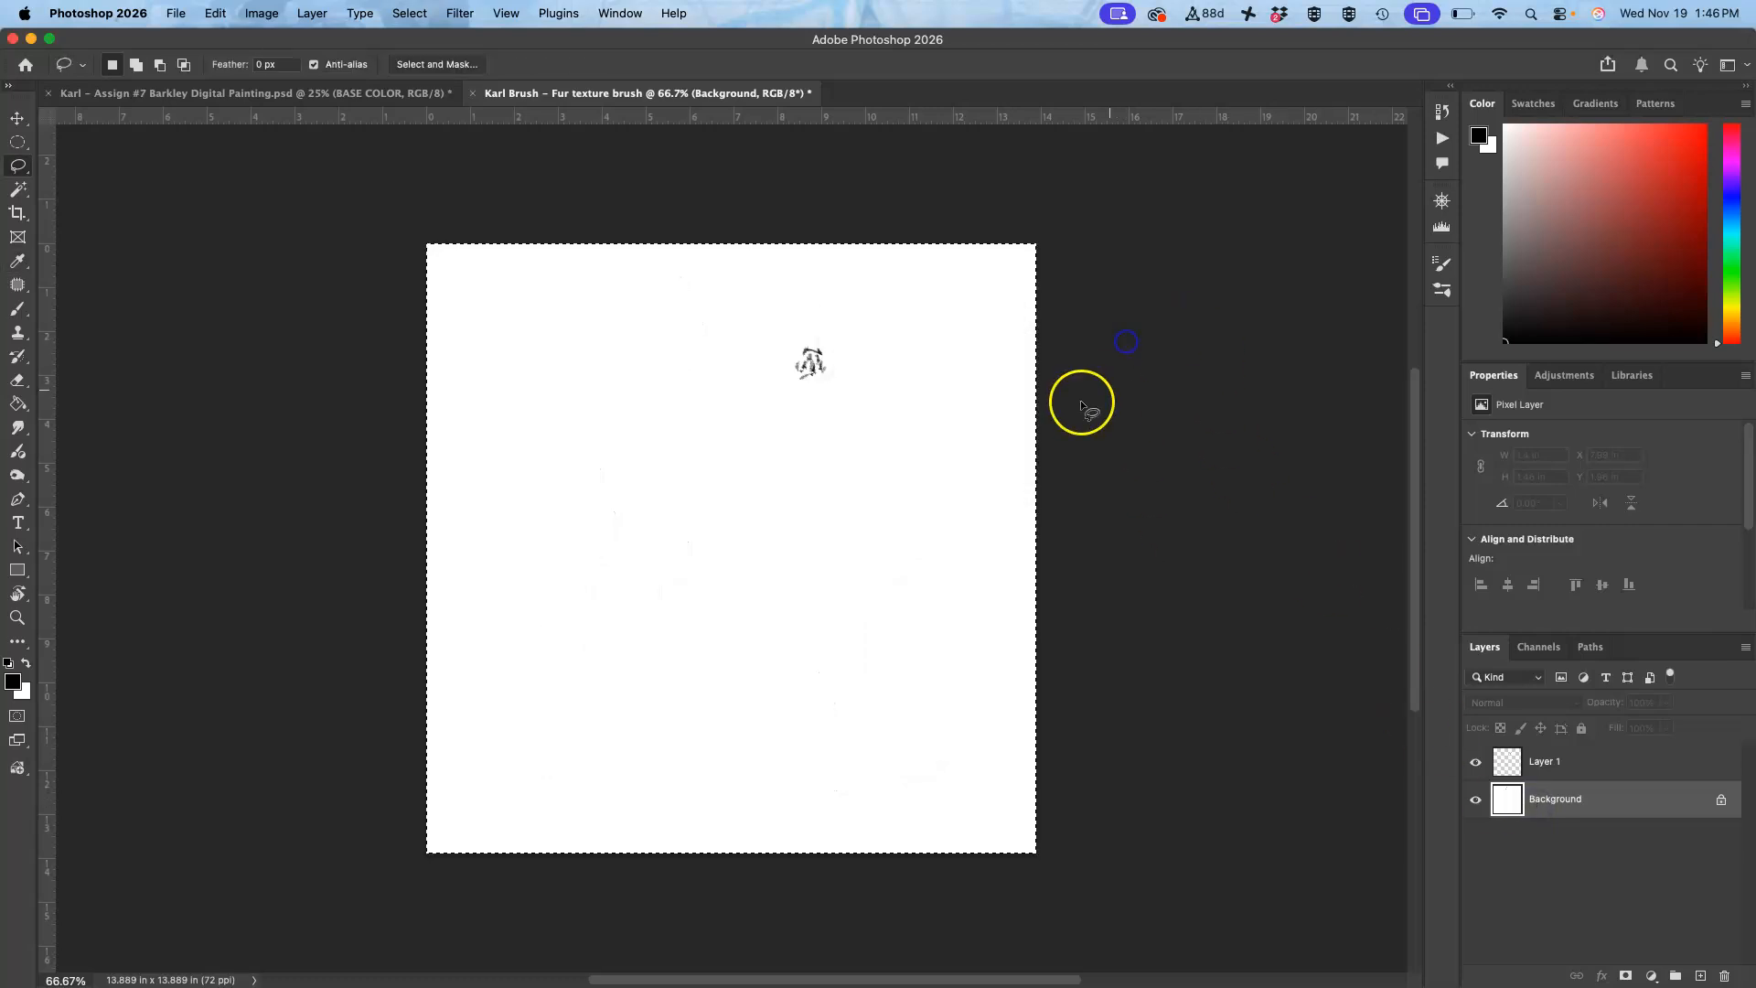
key("super+d")
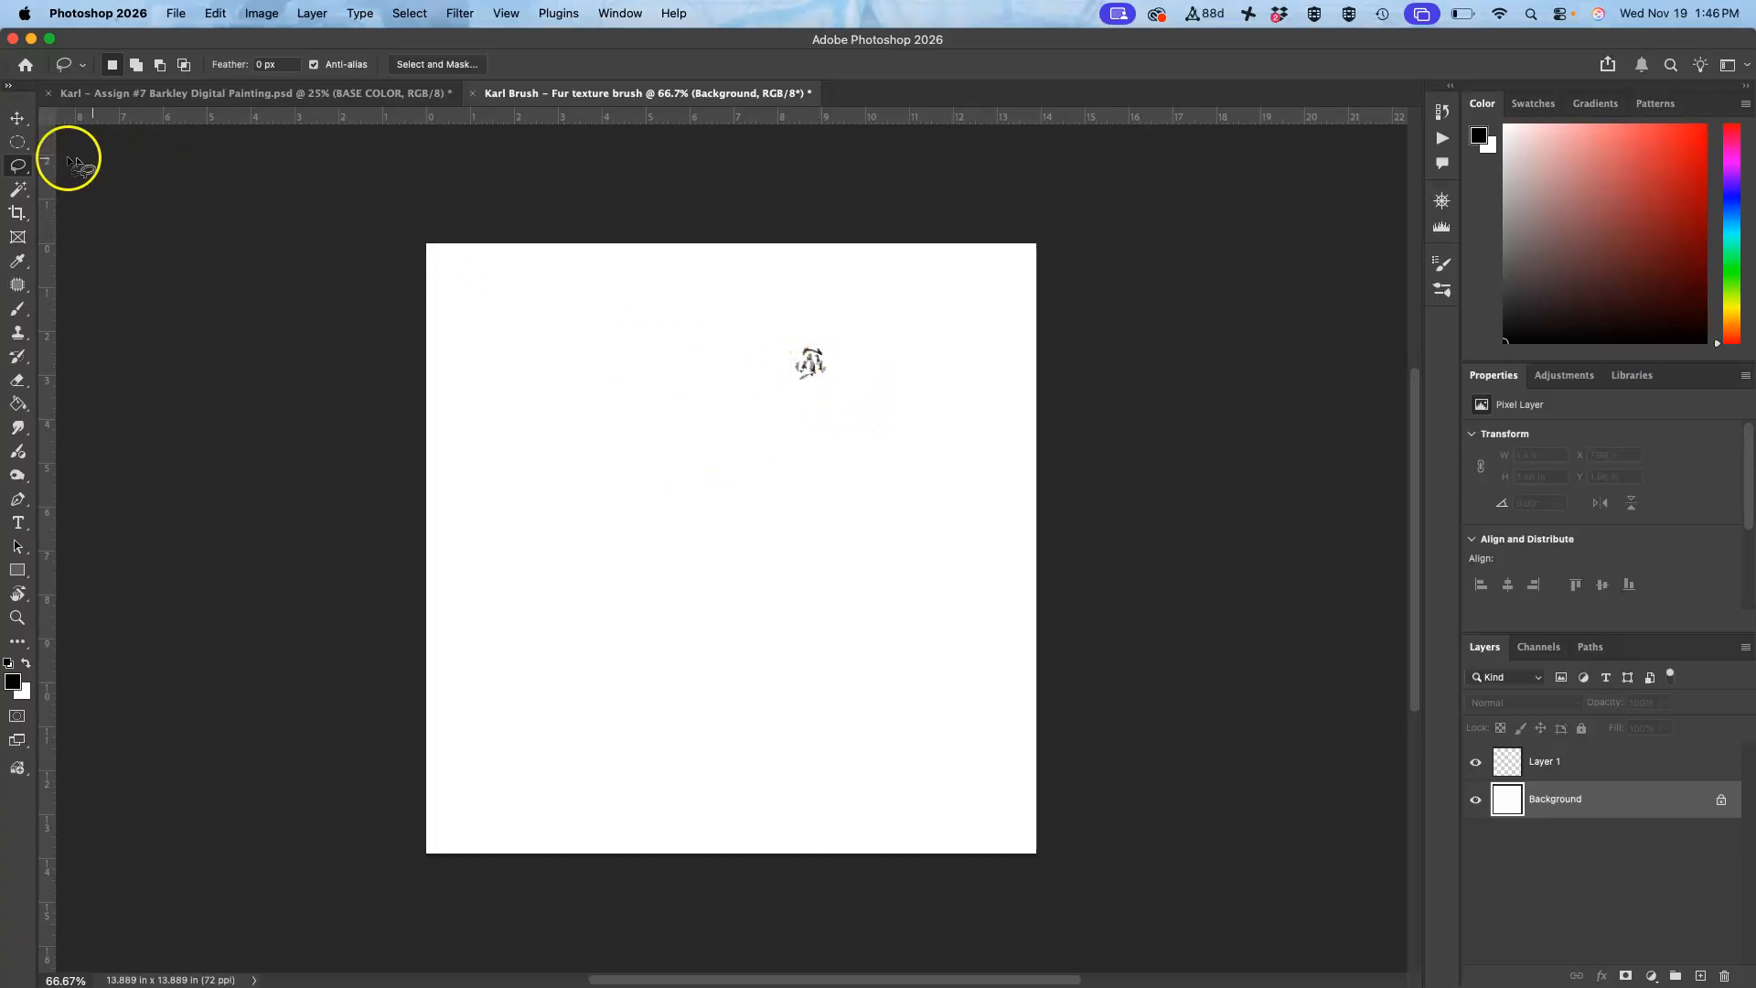
Step: Move the bristle mark near the canvas center and scale its layer up to about 9.13 by 9.49 in
left_click(17, 118)
left_click(817, 368)
mouse_move(817, 368)
left_mouse_down()
mouse_move(738, 454)
mouse_move(686, 552)
mouse_move(729, 486)
mouse_move(1078, 222)
left_mouse_up()
key("super+t")
mouse_move(913, 392)
left_mouse_down()
mouse_move(754, 567)
mouse_move(791, 537)
left_mouse_up()
left_click_drag(909, 726, 917, 745)
key("Return")
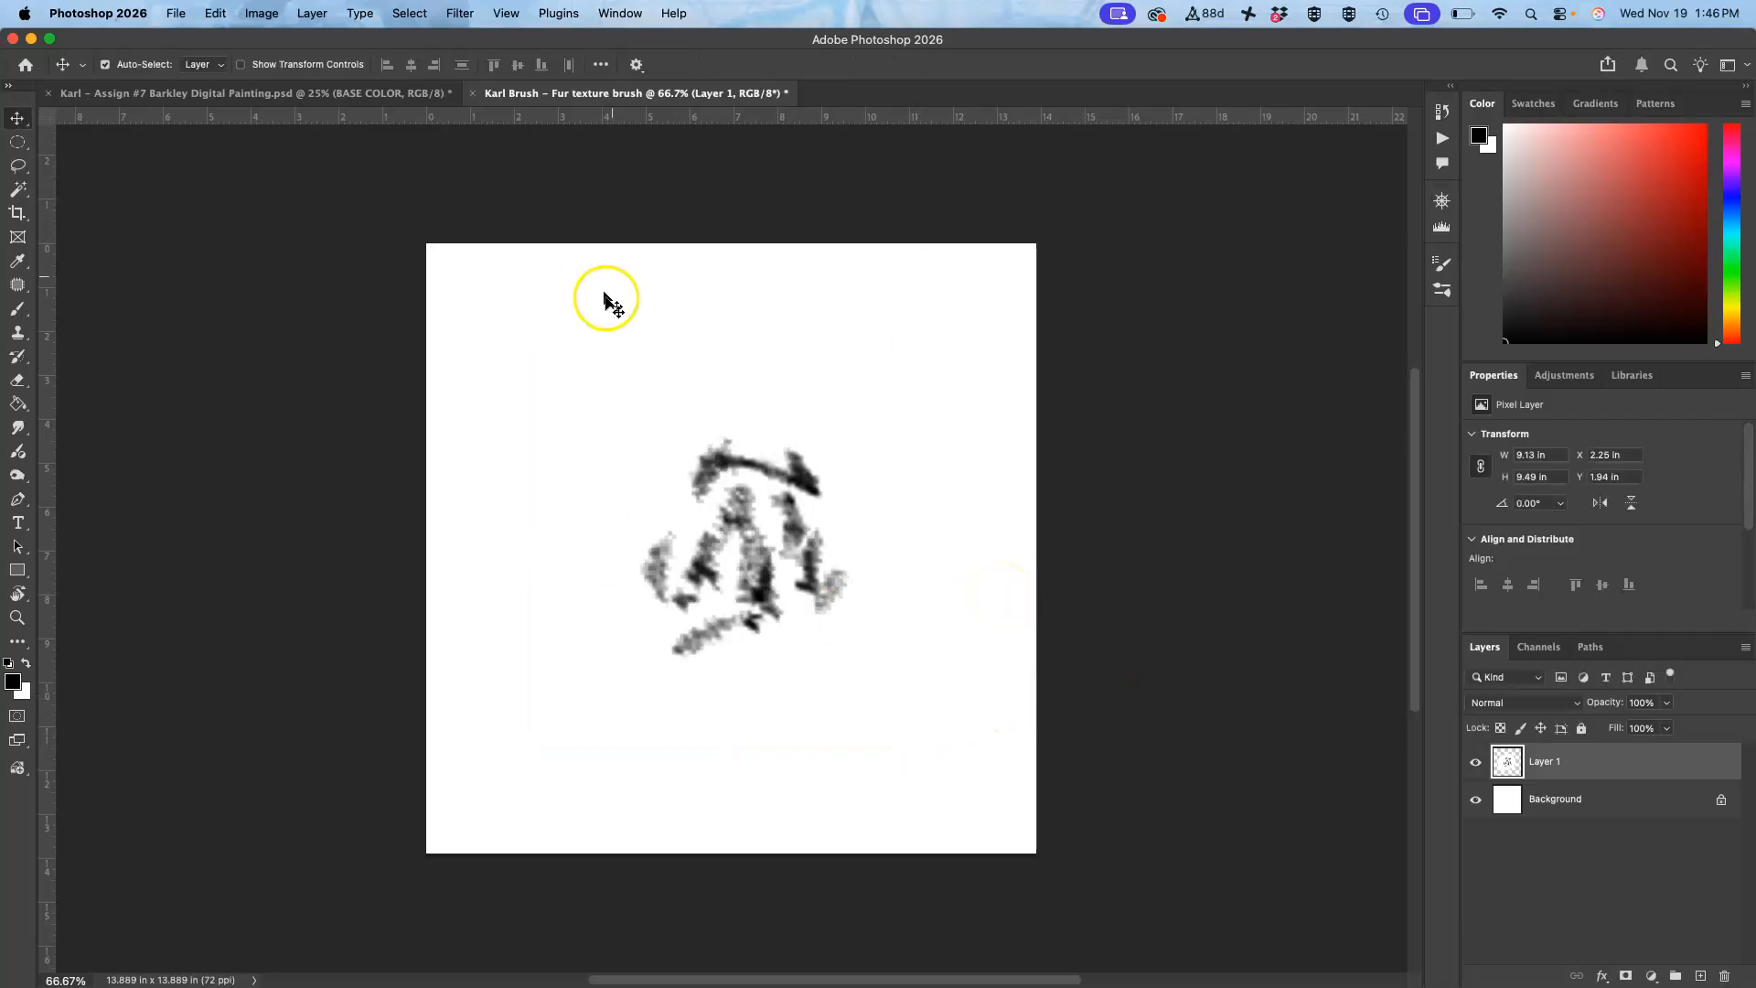
Step: Paint many short, thin black hair strokes over and around the enlarged mark to build a dense fur tuft
left_click(25, 313)
mouse_move(663, 507)
left_mouse_down()
mouse_move(688, 474)
mouse_move(677, 518)
mouse_move(697, 534)
mouse_move(721, 521)
mouse_move(645, 558)
left_mouse_up()
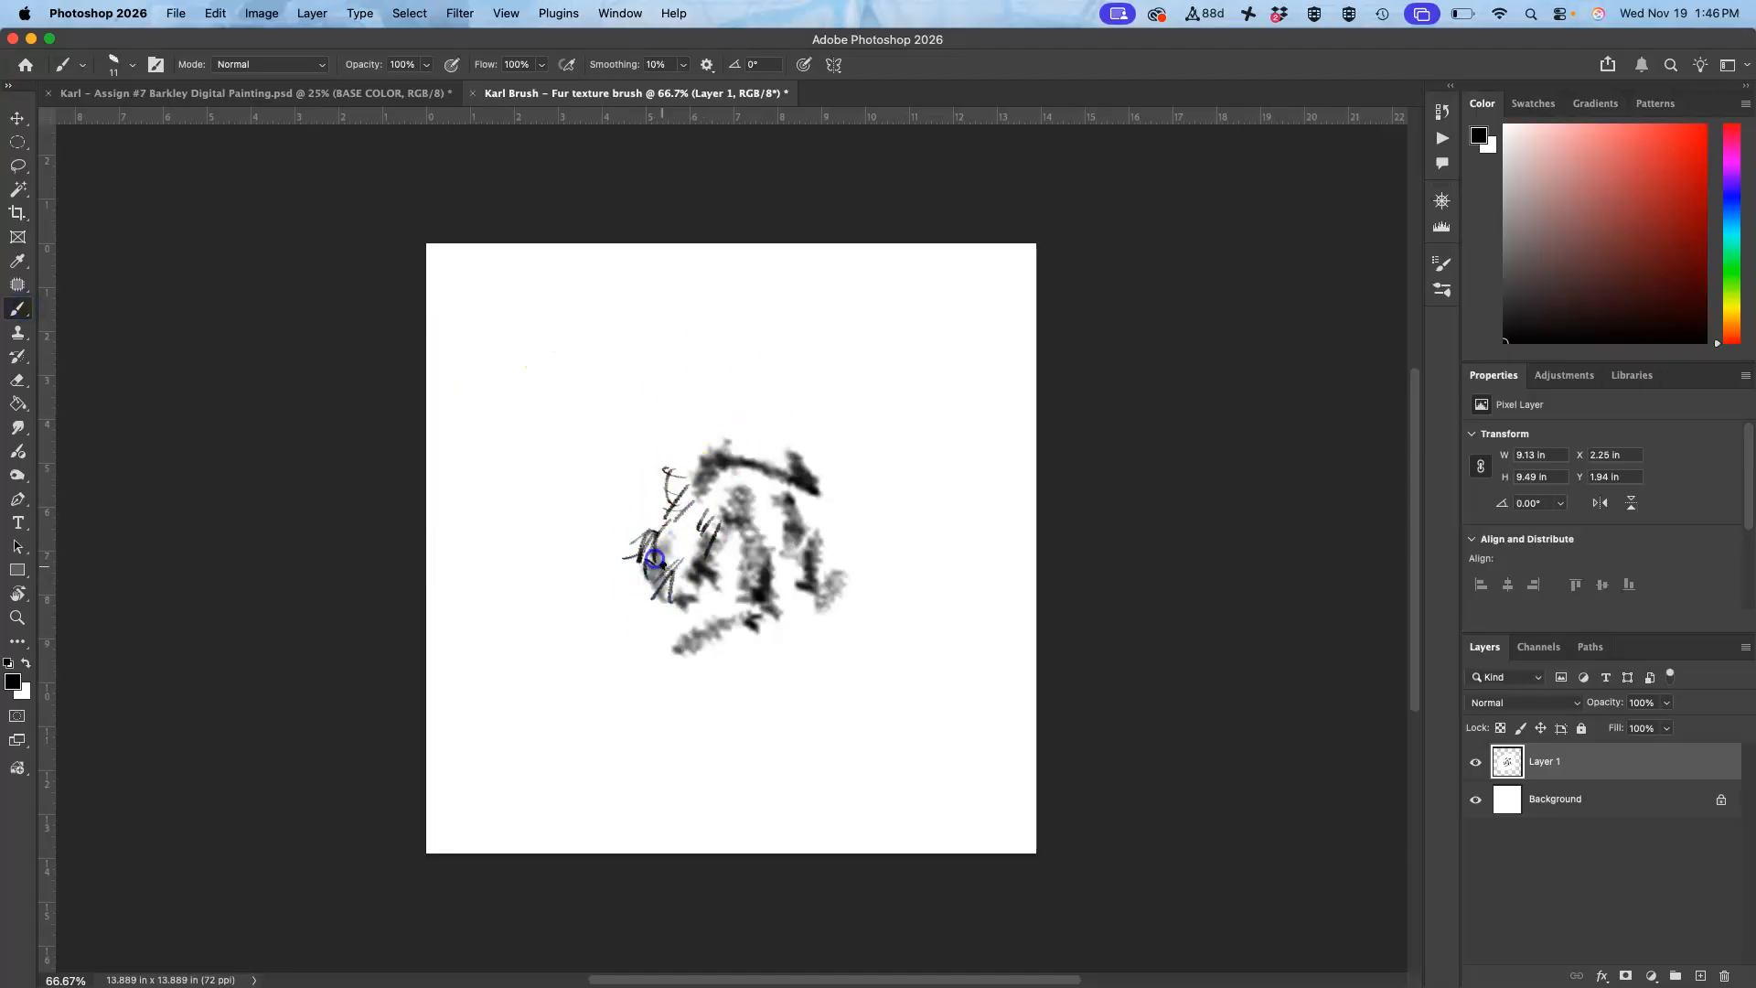
mouse_move(742, 529)
left_mouse_down()
mouse_move(662, 668)
mouse_move(712, 631)
mouse_move(749, 655)
left_mouse_up()
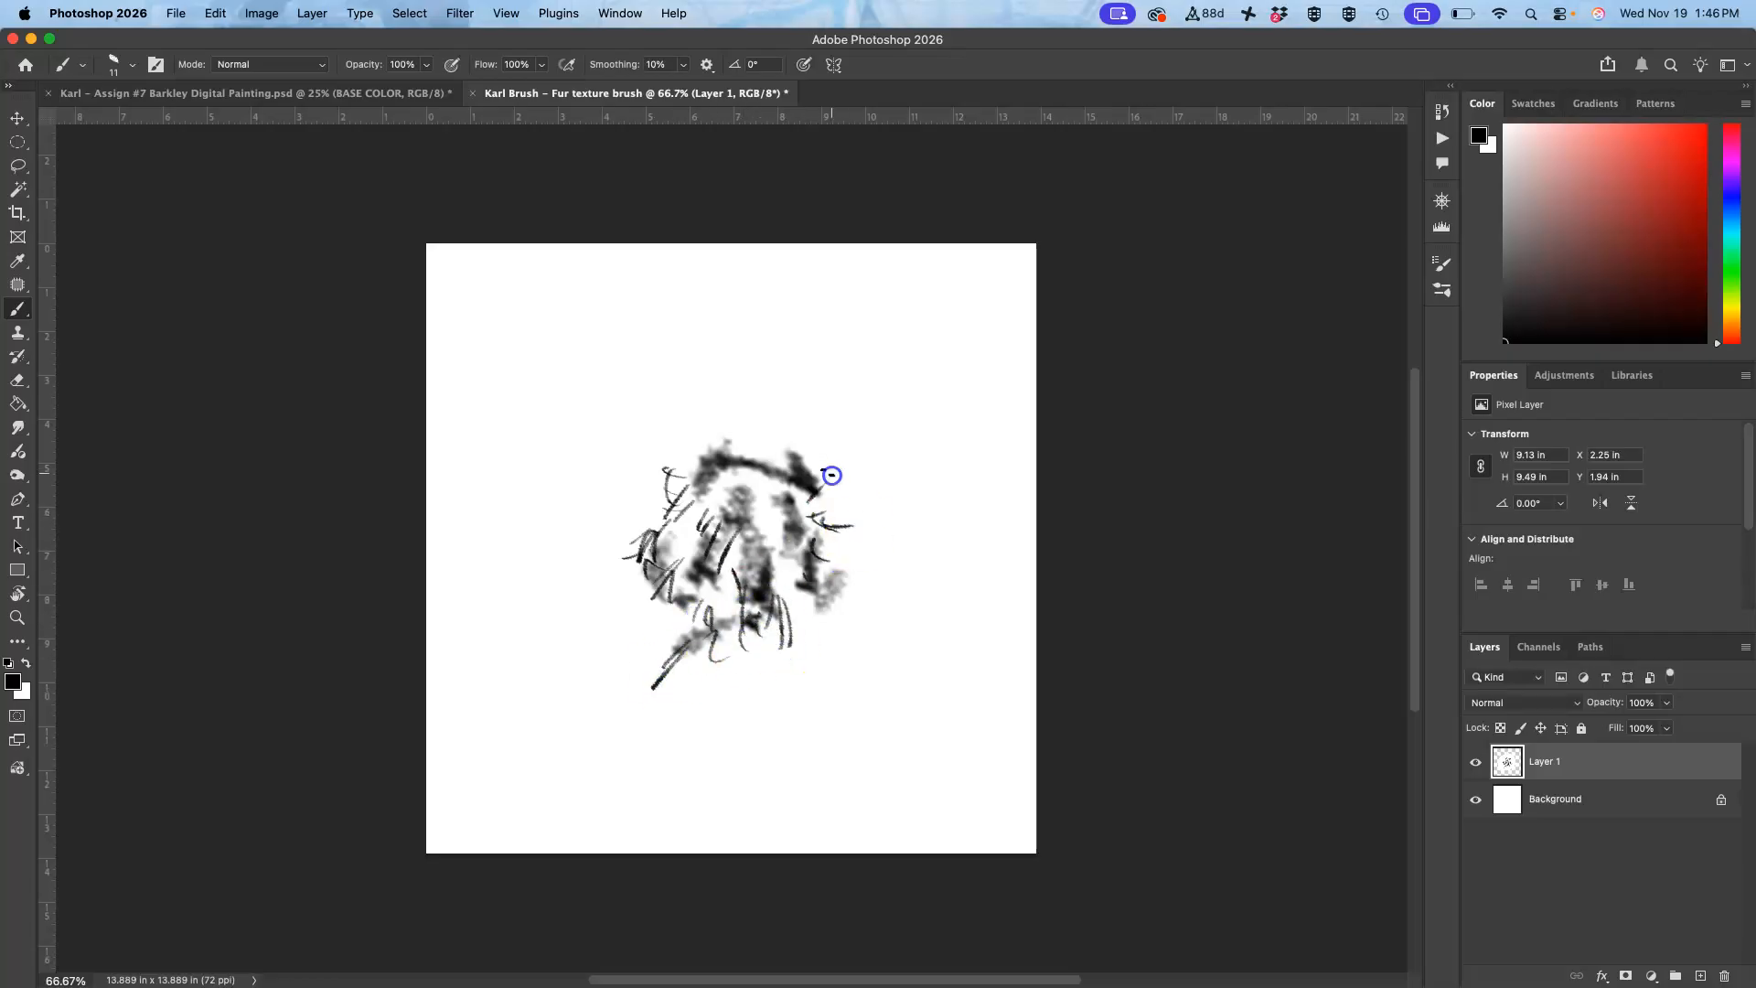
mouse_move(659, 626)
left_mouse_down()
mouse_move(674, 486)
mouse_move(723, 462)
mouse_move(781, 516)
left_mouse_up()
mouse_move(740, 576)
left_mouse_down()
mouse_move(790, 515)
mouse_move(768, 559)
mouse_move(700, 604)
mouse_move(703, 577)
mouse_move(728, 561)
mouse_move(744, 590)
mouse_move(786, 539)
mouse_move(792, 558)
mouse_move(745, 592)
mouse_move(796, 575)
mouse_move(779, 564)
mouse_move(751, 592)
mouse_move(763, 612)
mouse_move(815, 569)
left_mouse_up()
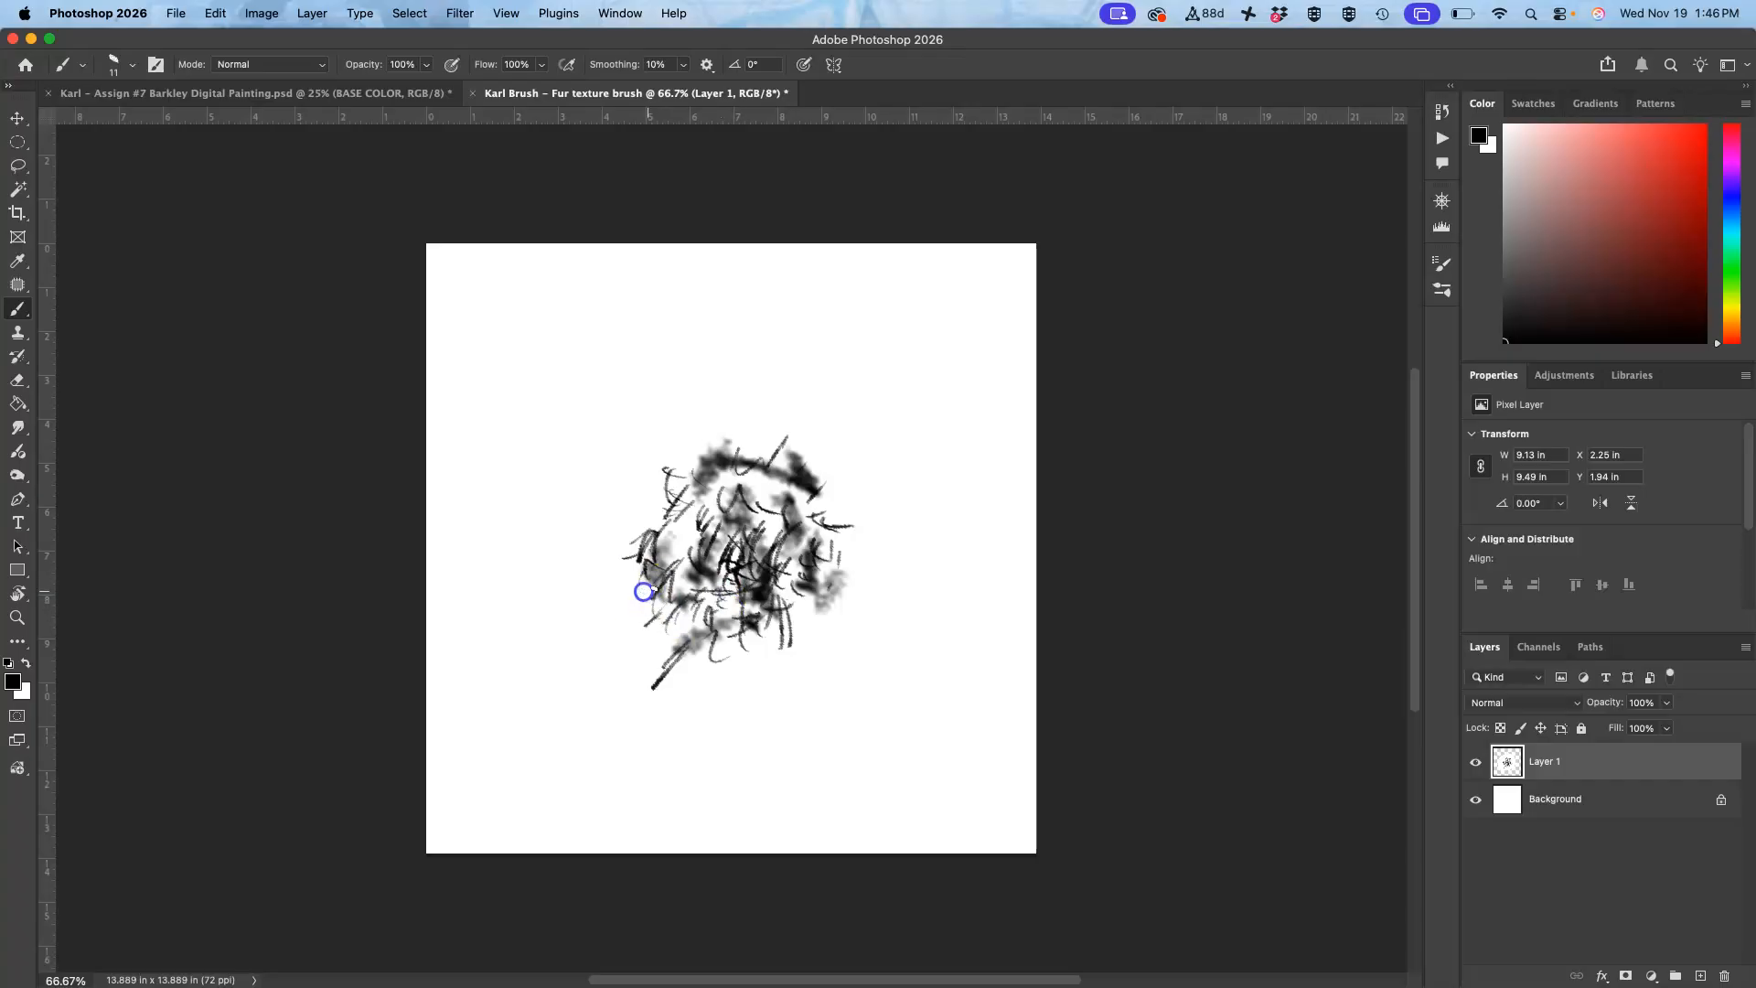
mouse_move(696, 559)
left_mouse_down()
mouse_move(714, 492)
mouse_move(804, 492)
mouse_move(774, 494)
left_mouse_up()
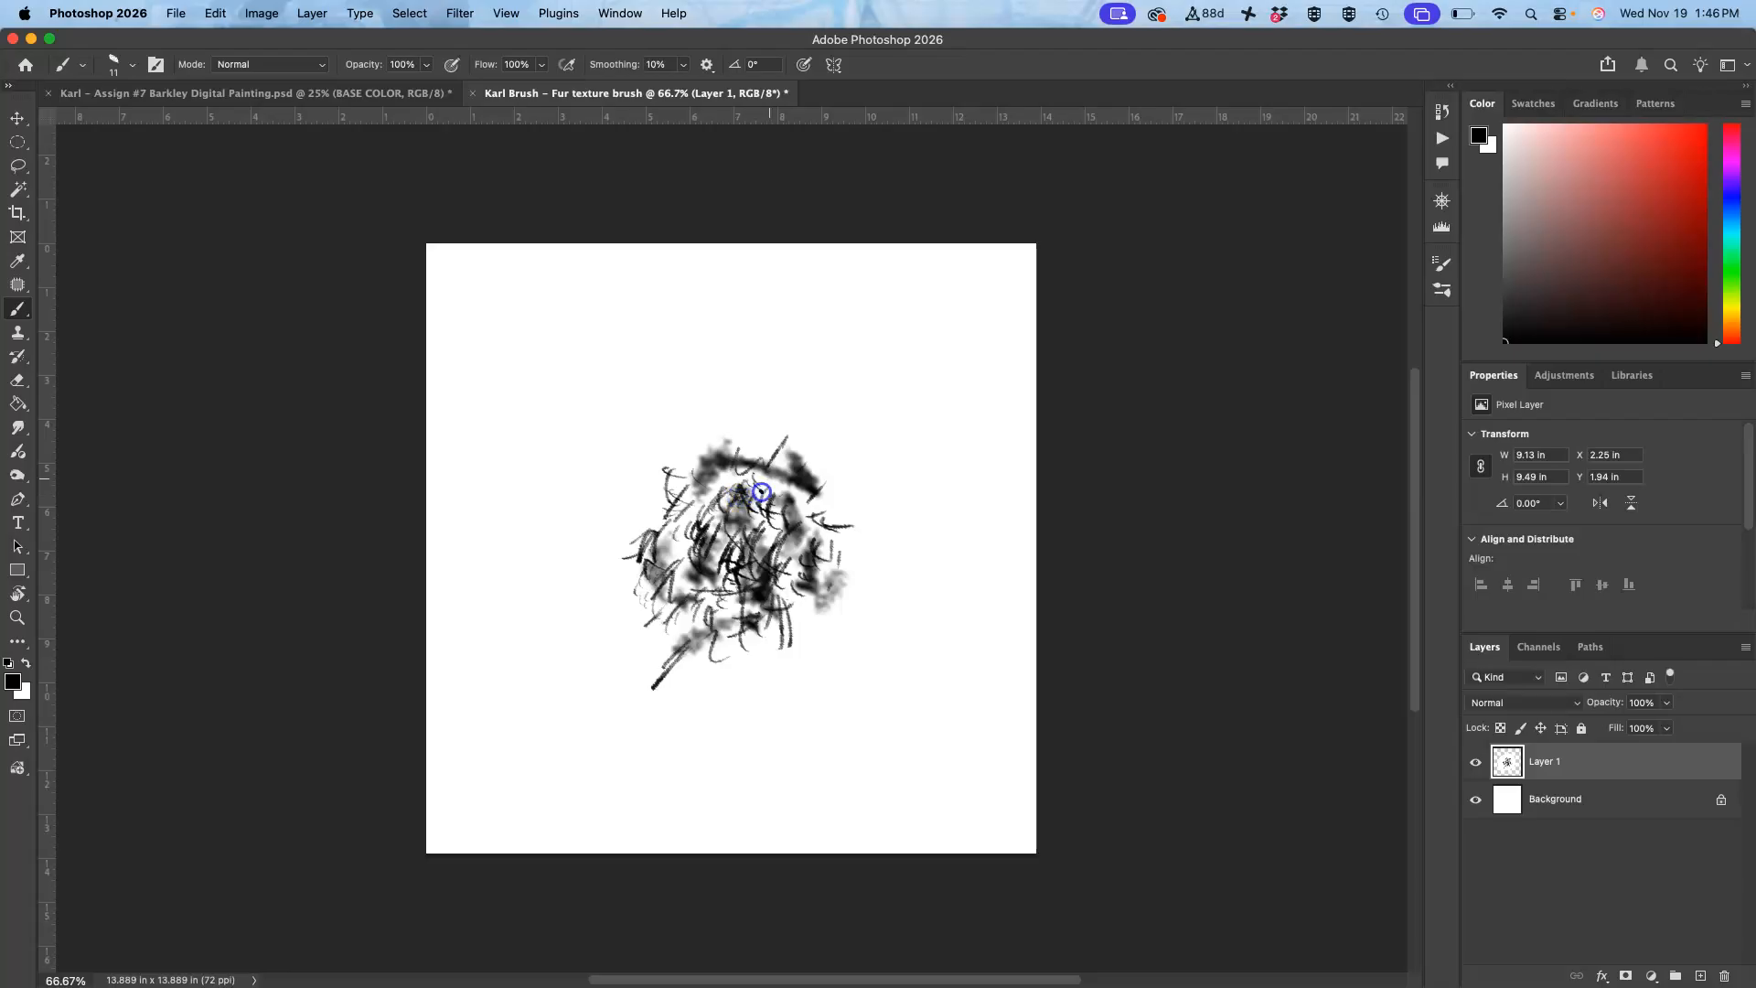
mouse_move(745, 624)
left_mouse_down()
mouse_move(802, 628)
mouse_move(702, 634)
left_mouse_up()
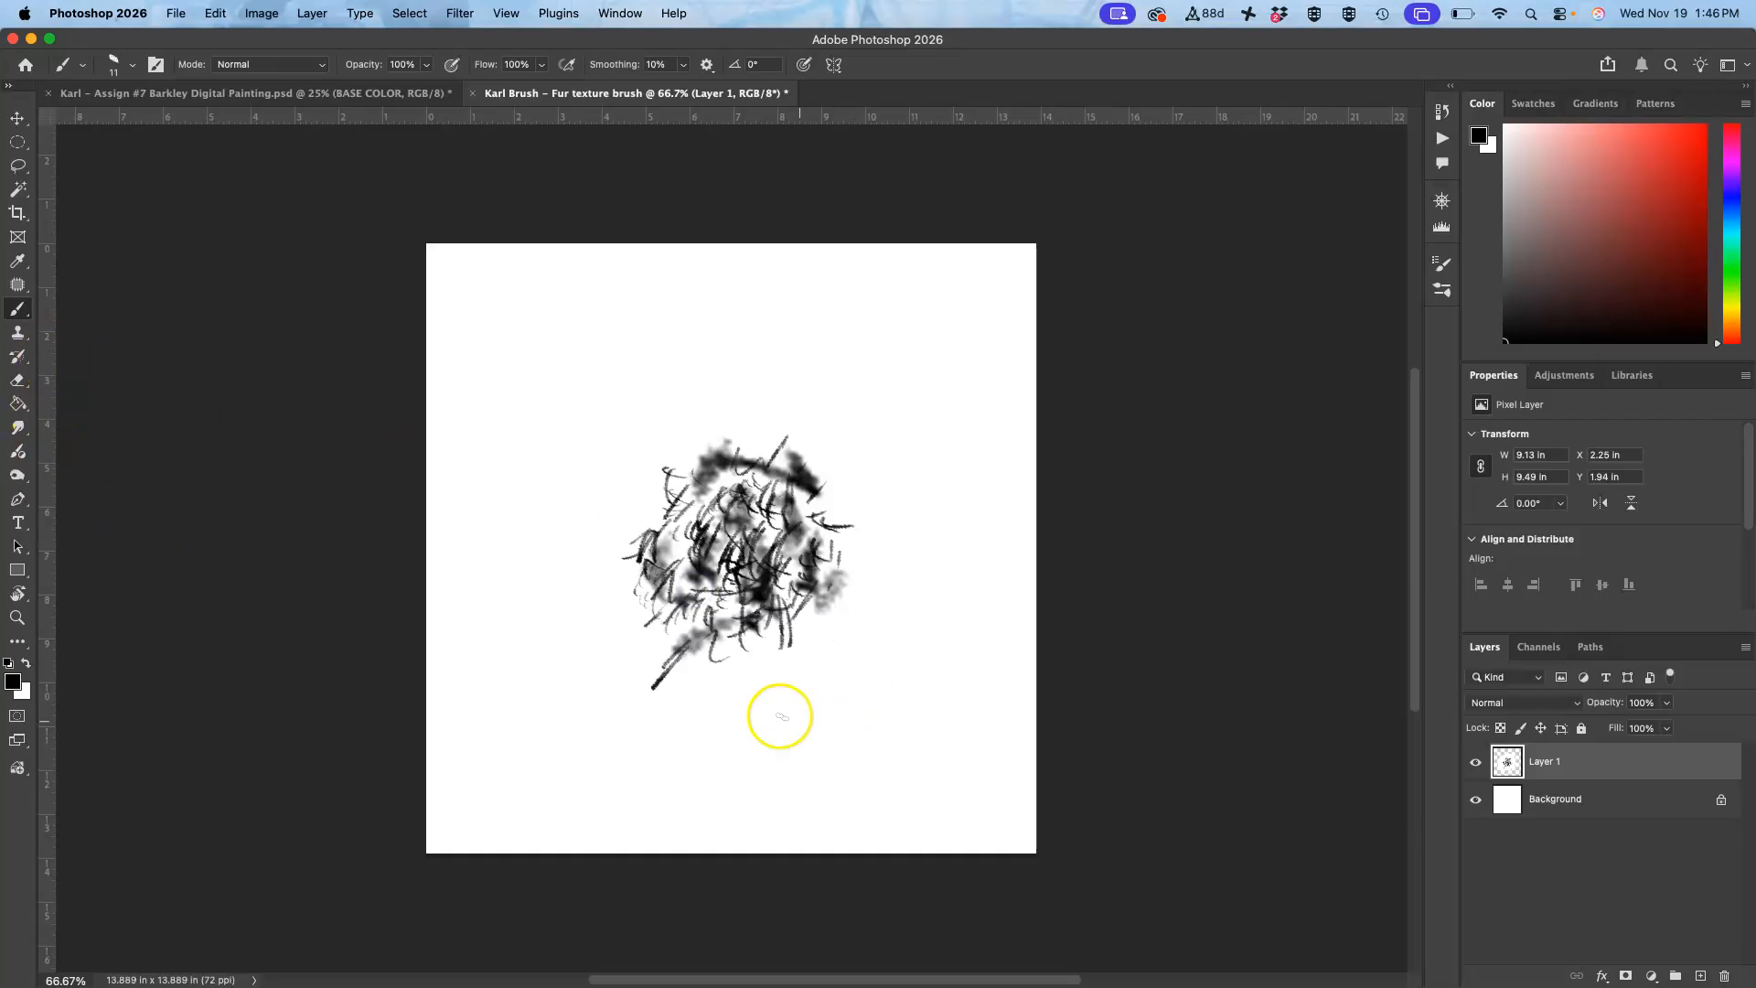
Step: Lasso the long stray stroke sticking out at the tuft's lower-left edge, delete it, and deselect
left_click(19, 166)
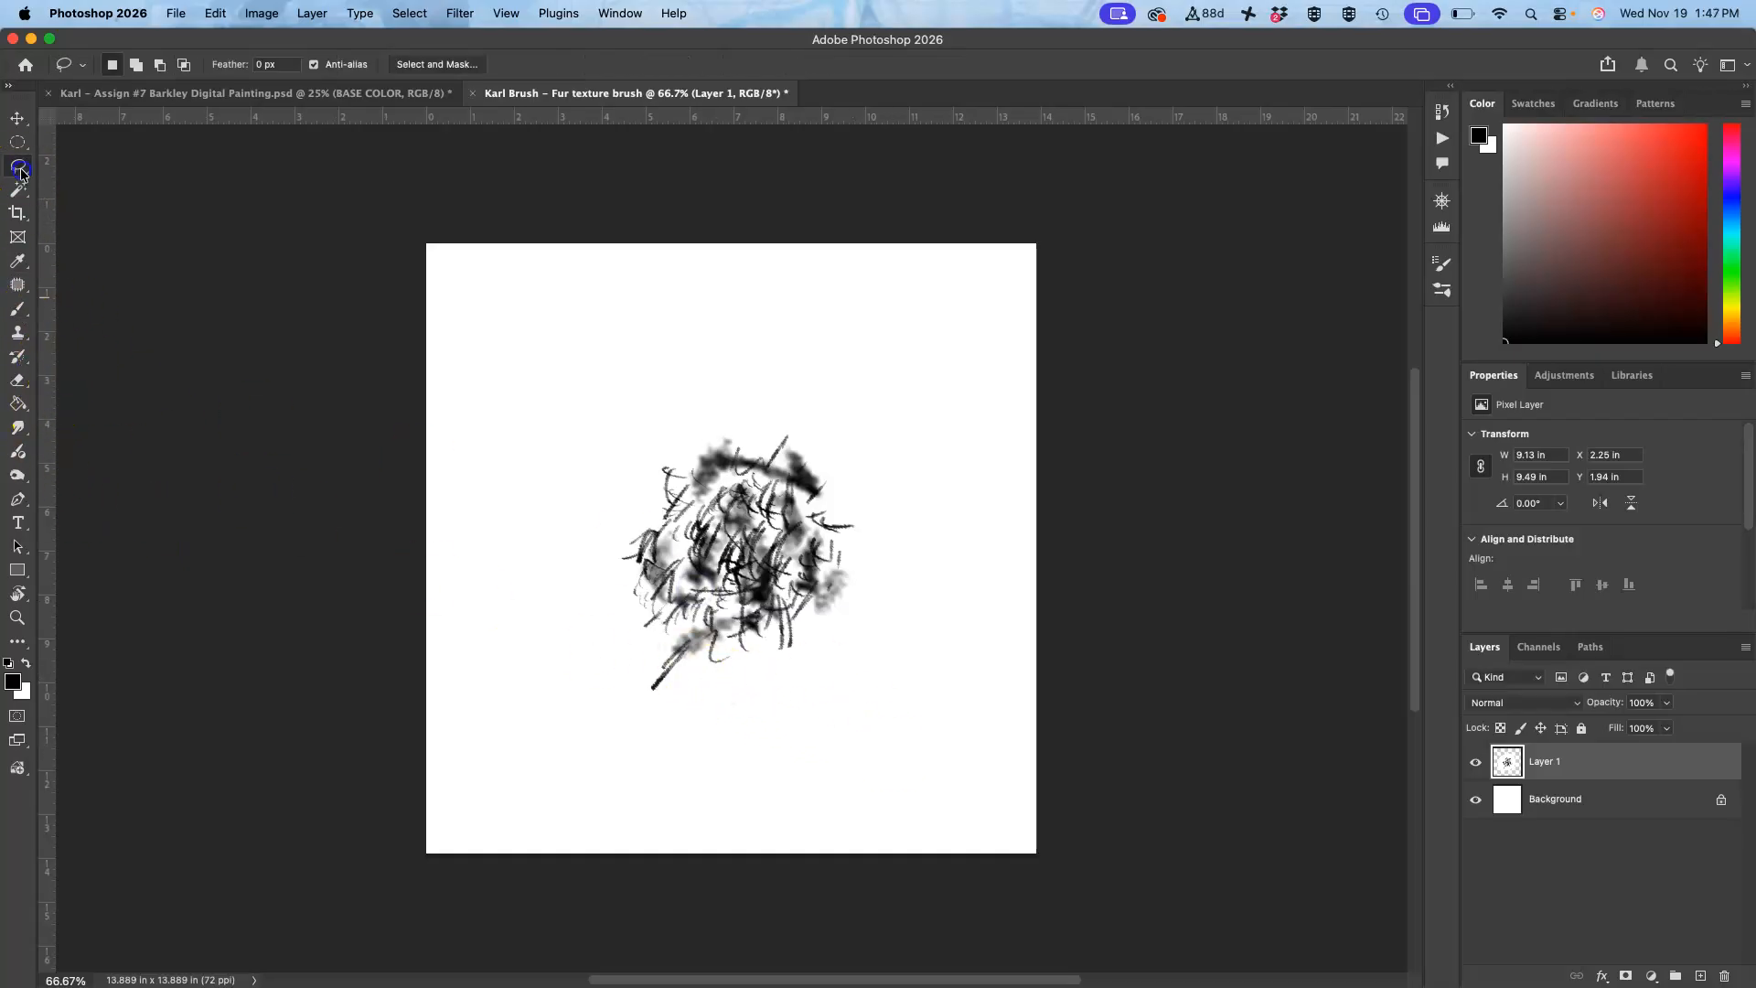
mouse_move(697, 659)
left_mouse_down()
mouse_move(651, 660)
mouse_move(603, 695)
mouse_move(688, 688)
left_mouse_up()
key("super+d")
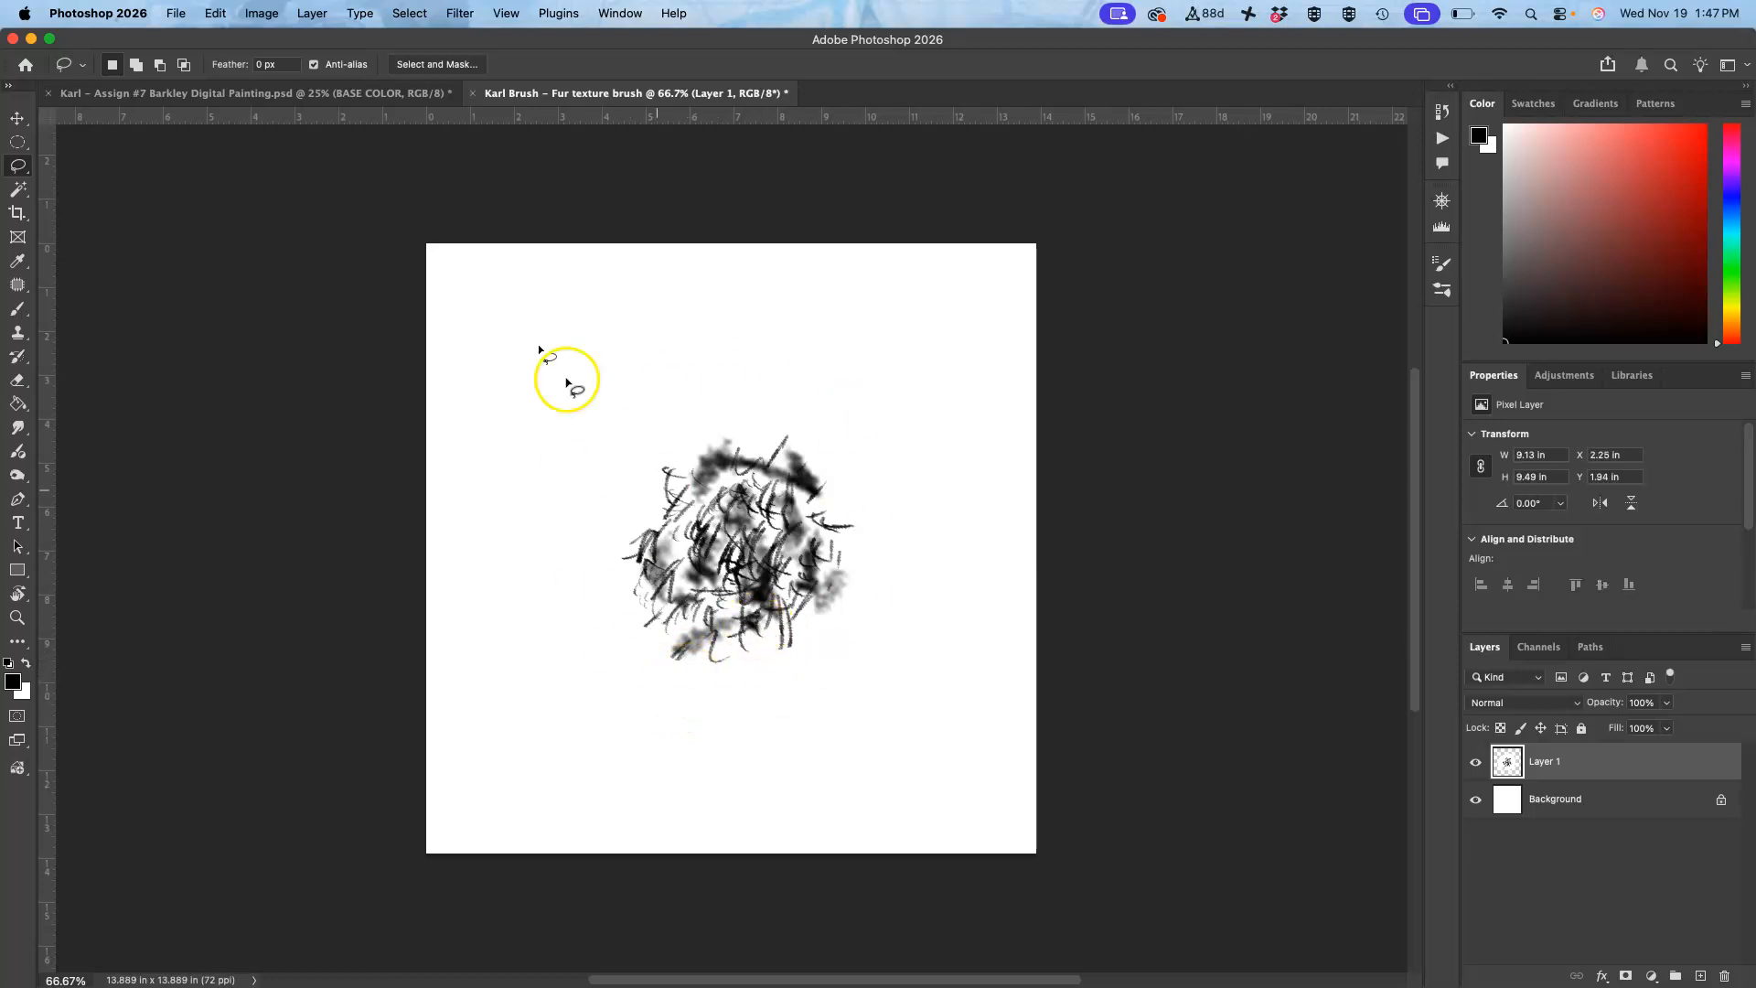
Step: Define a brush preset from the fur tuft, keeping the suggested fur texture brush name
left_click(216, 15)
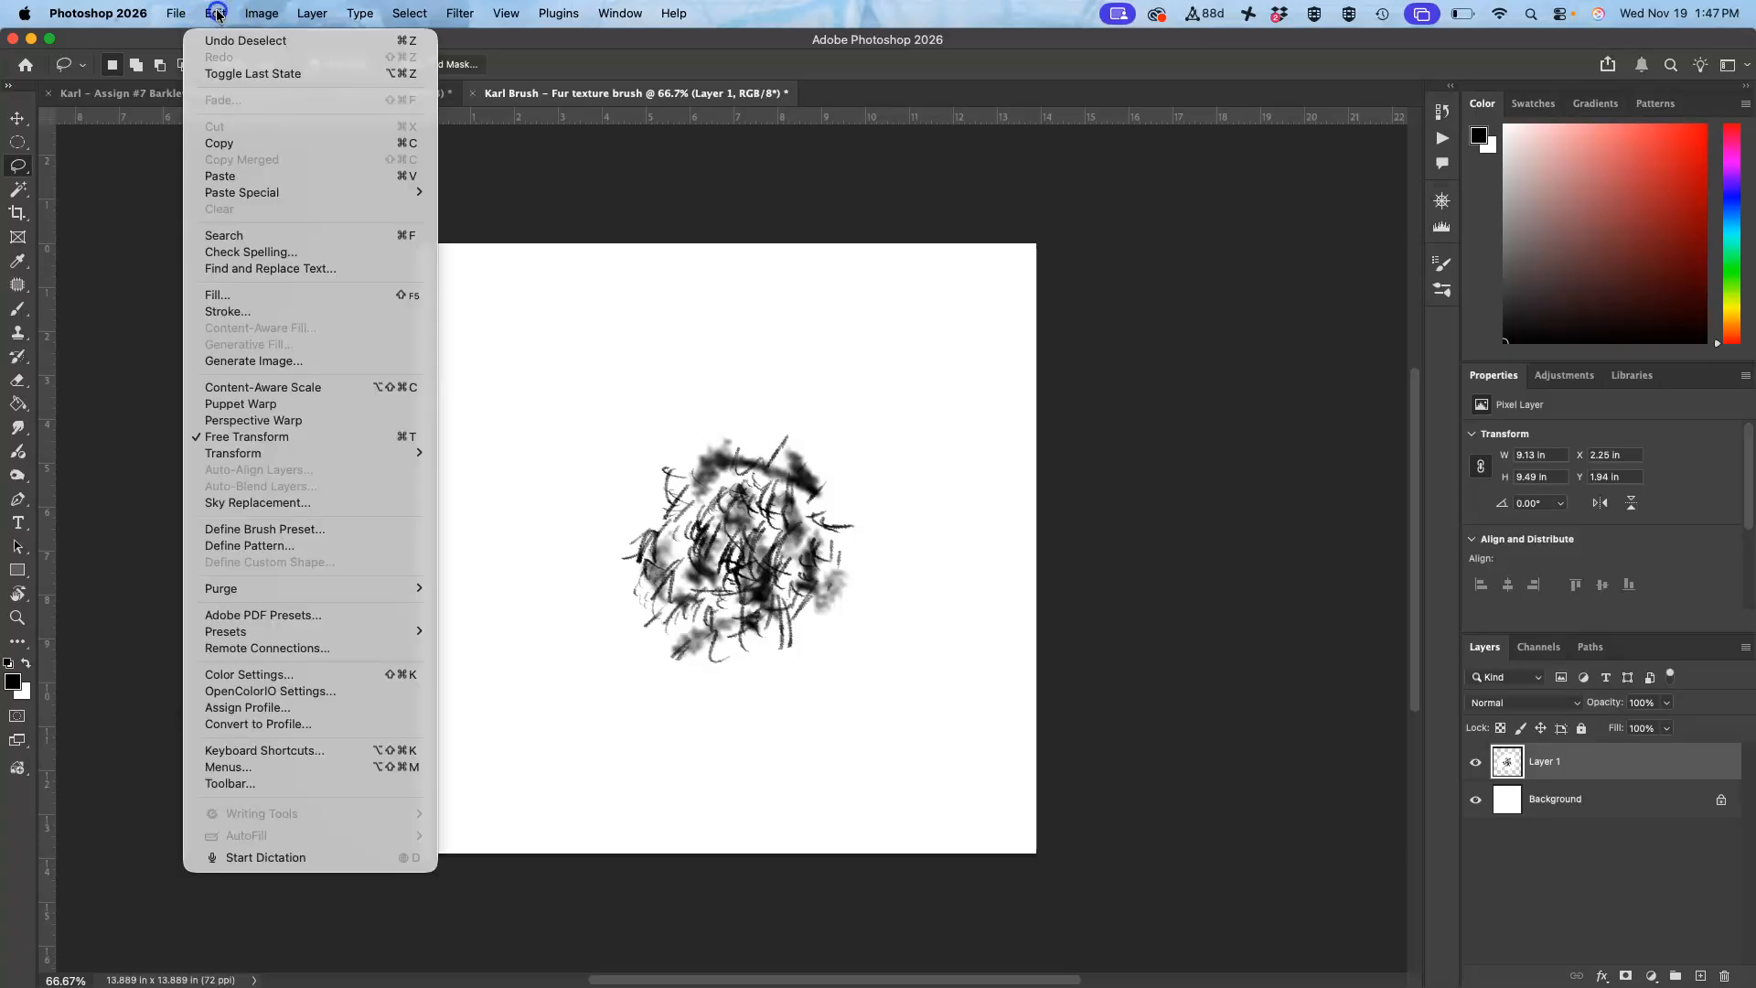
left_click(280, 531)
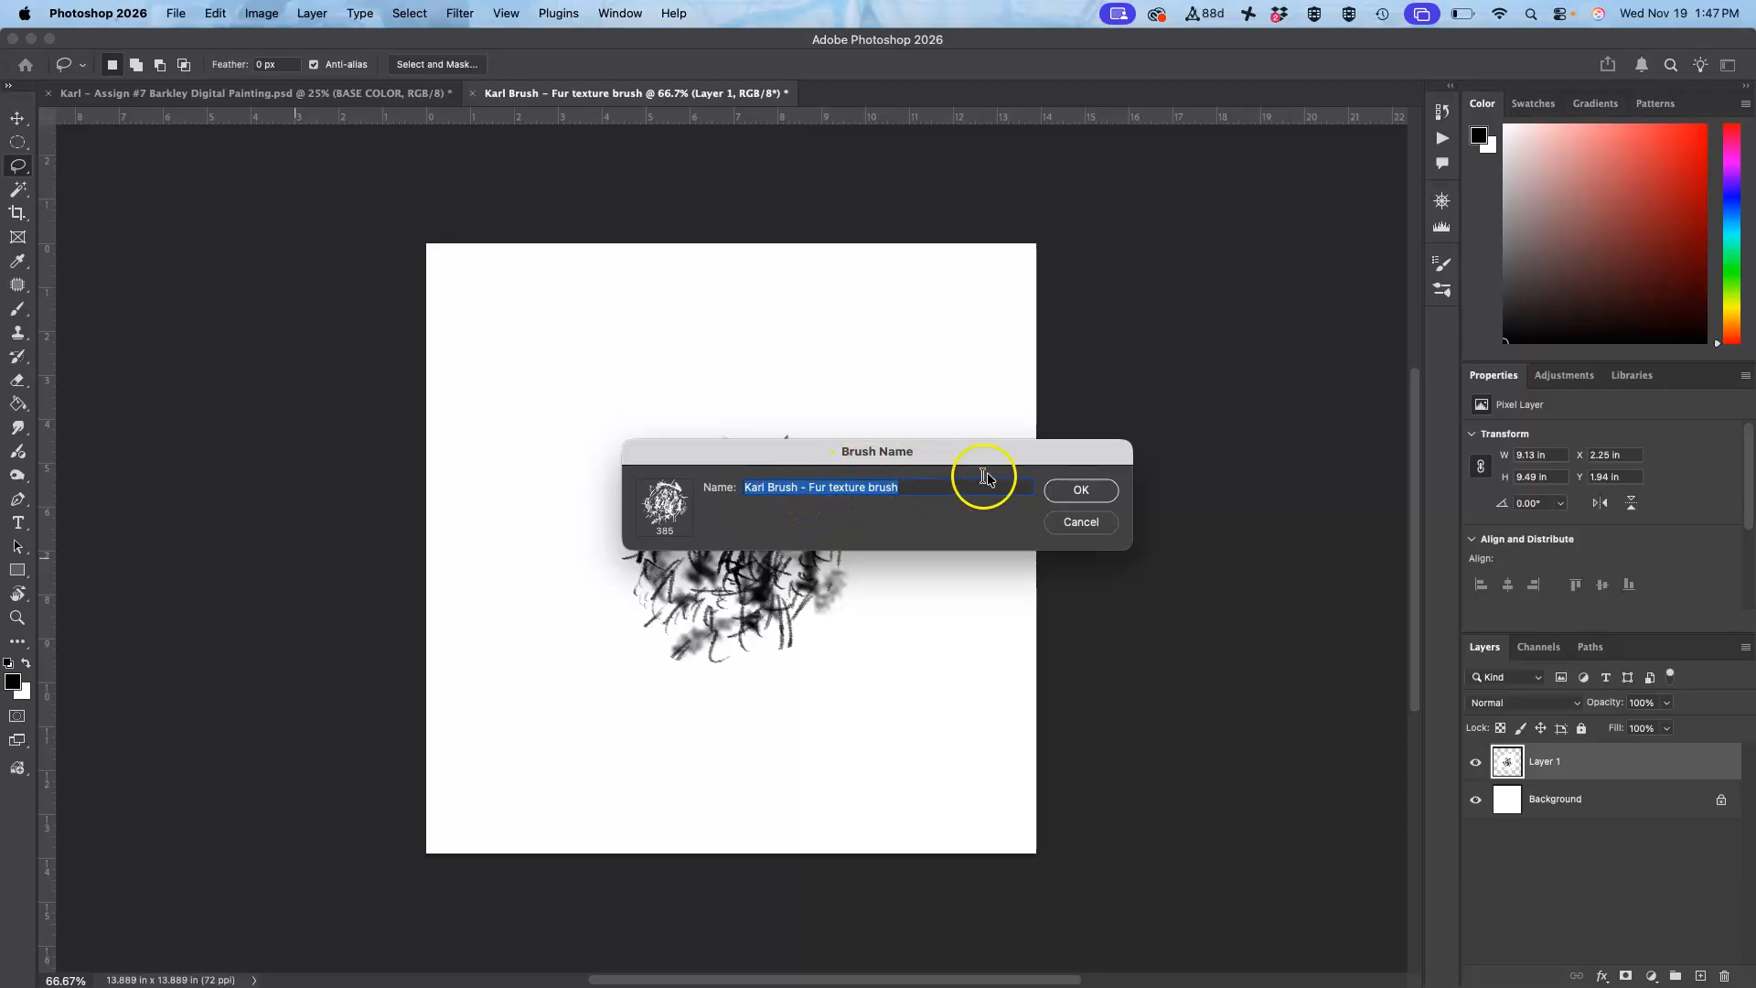
left_click(1082, 492)
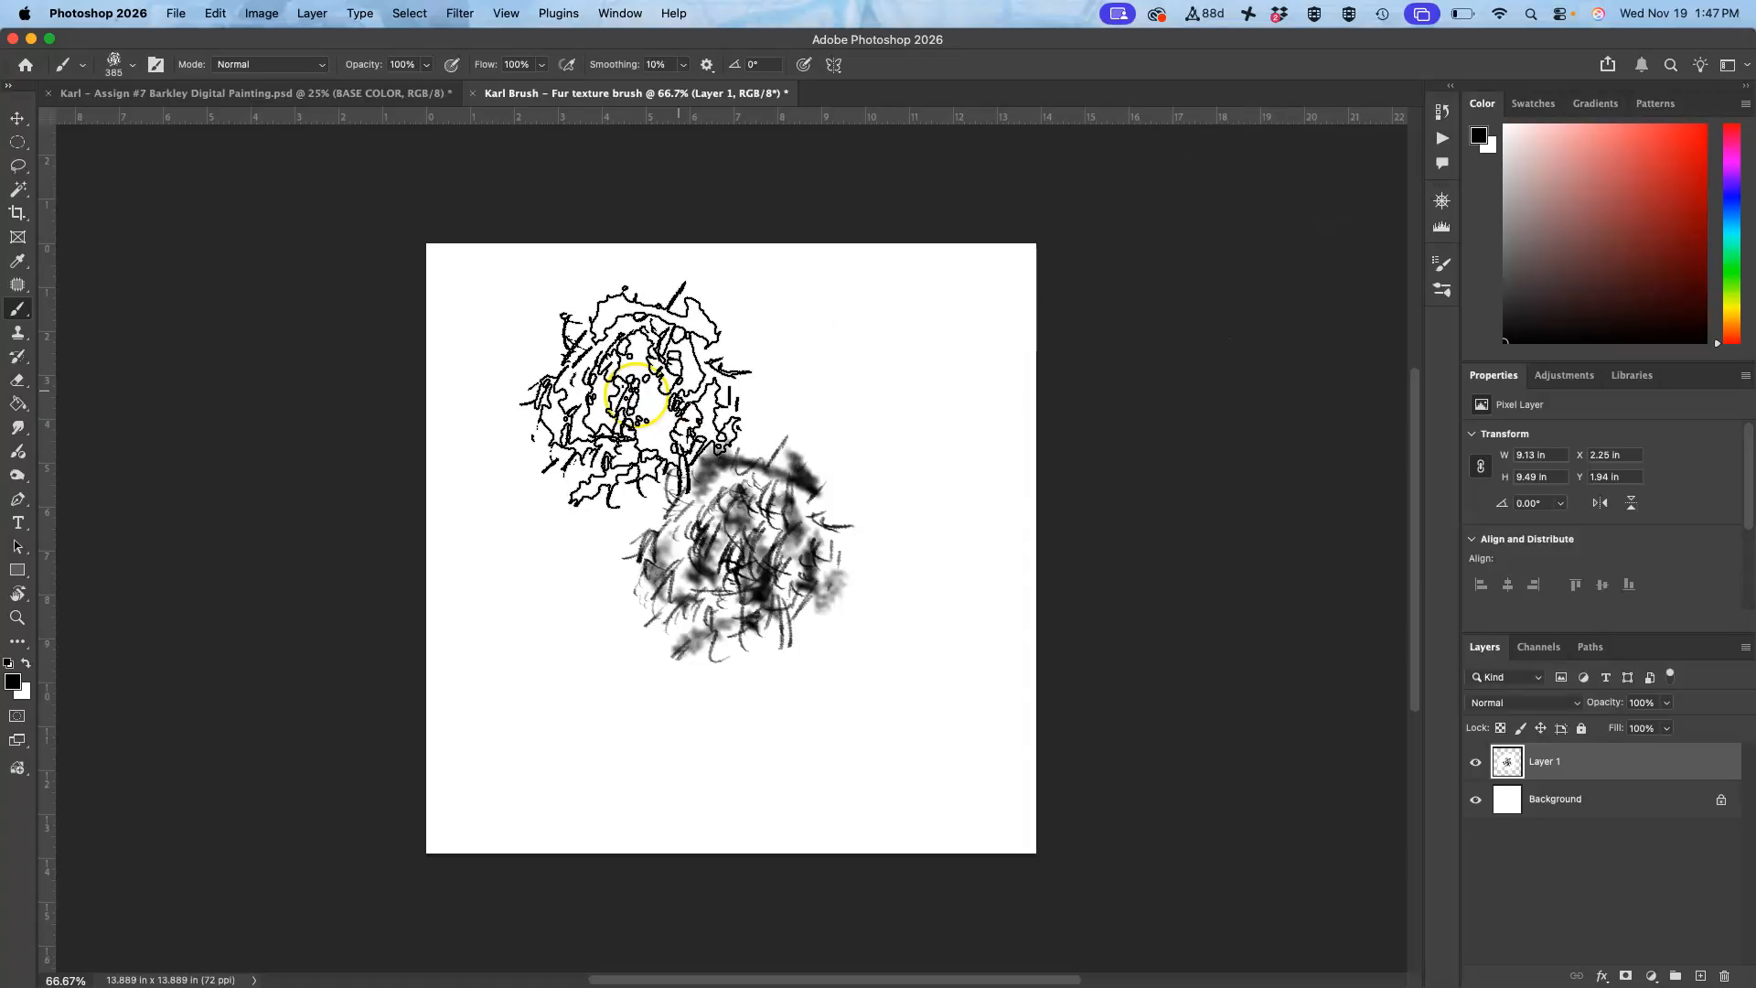
Step: Try the new fur brush with single stamps around the canvas and a broad diagonal stroke across it
left_click(574, 382)
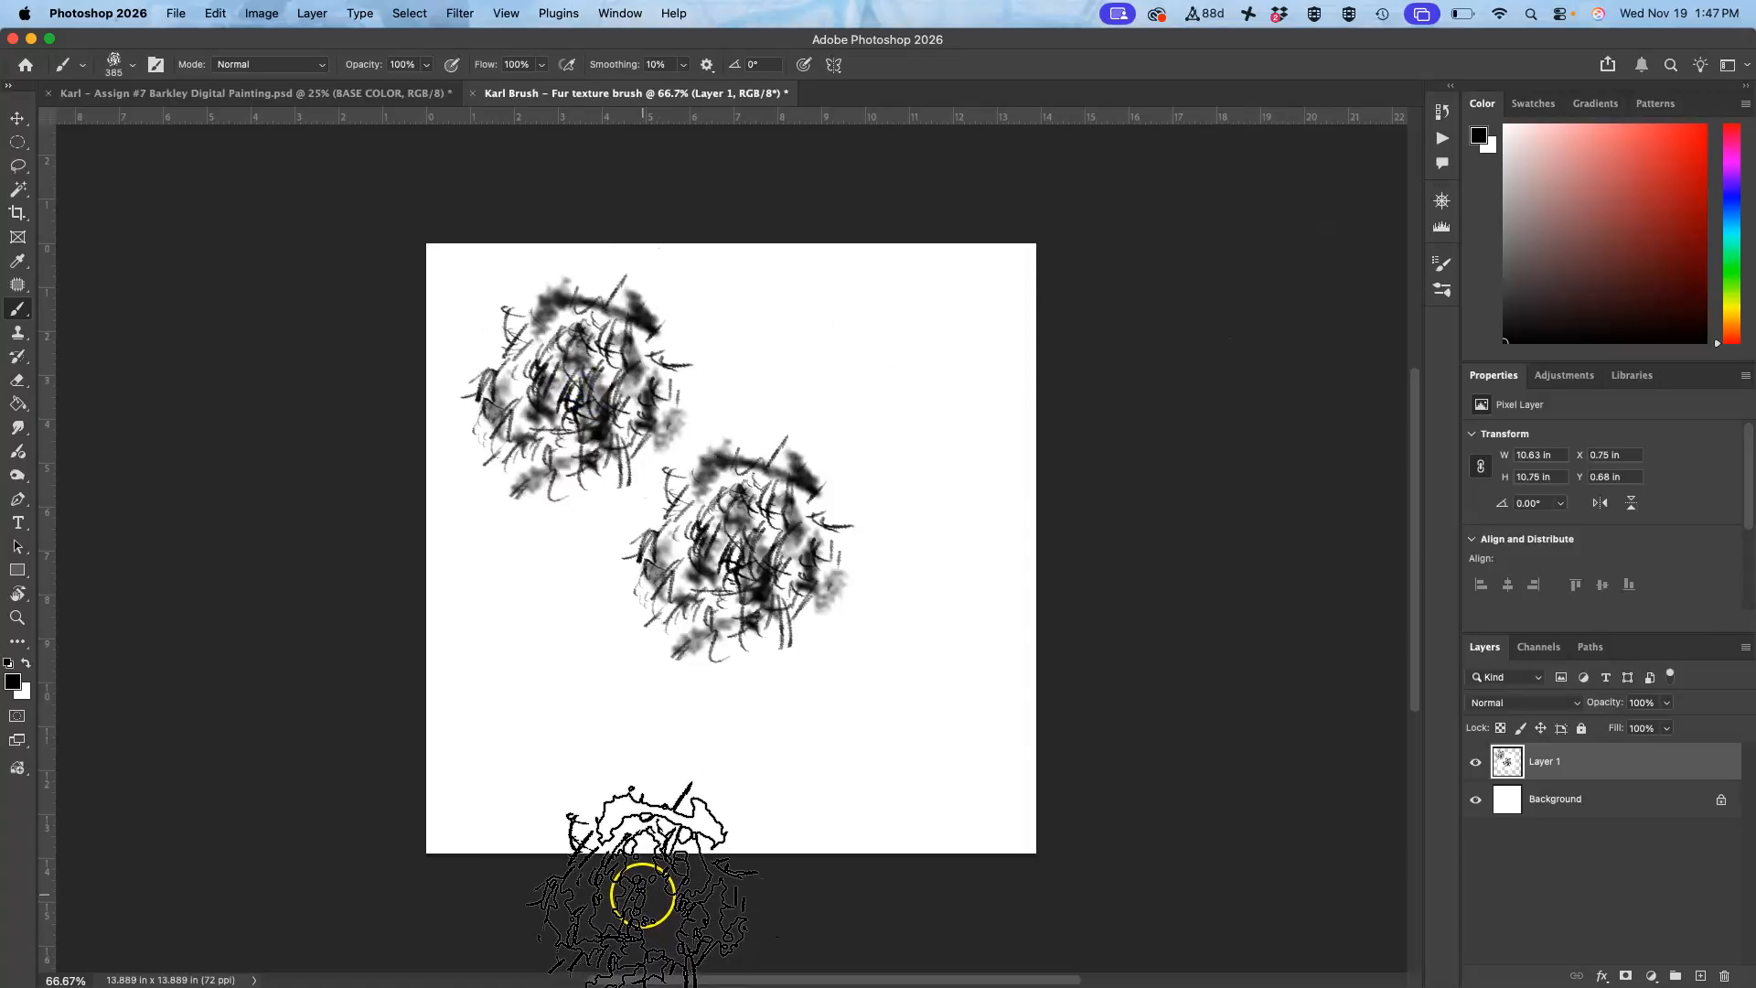
left_click(556, 698)
left_click(837, 709)
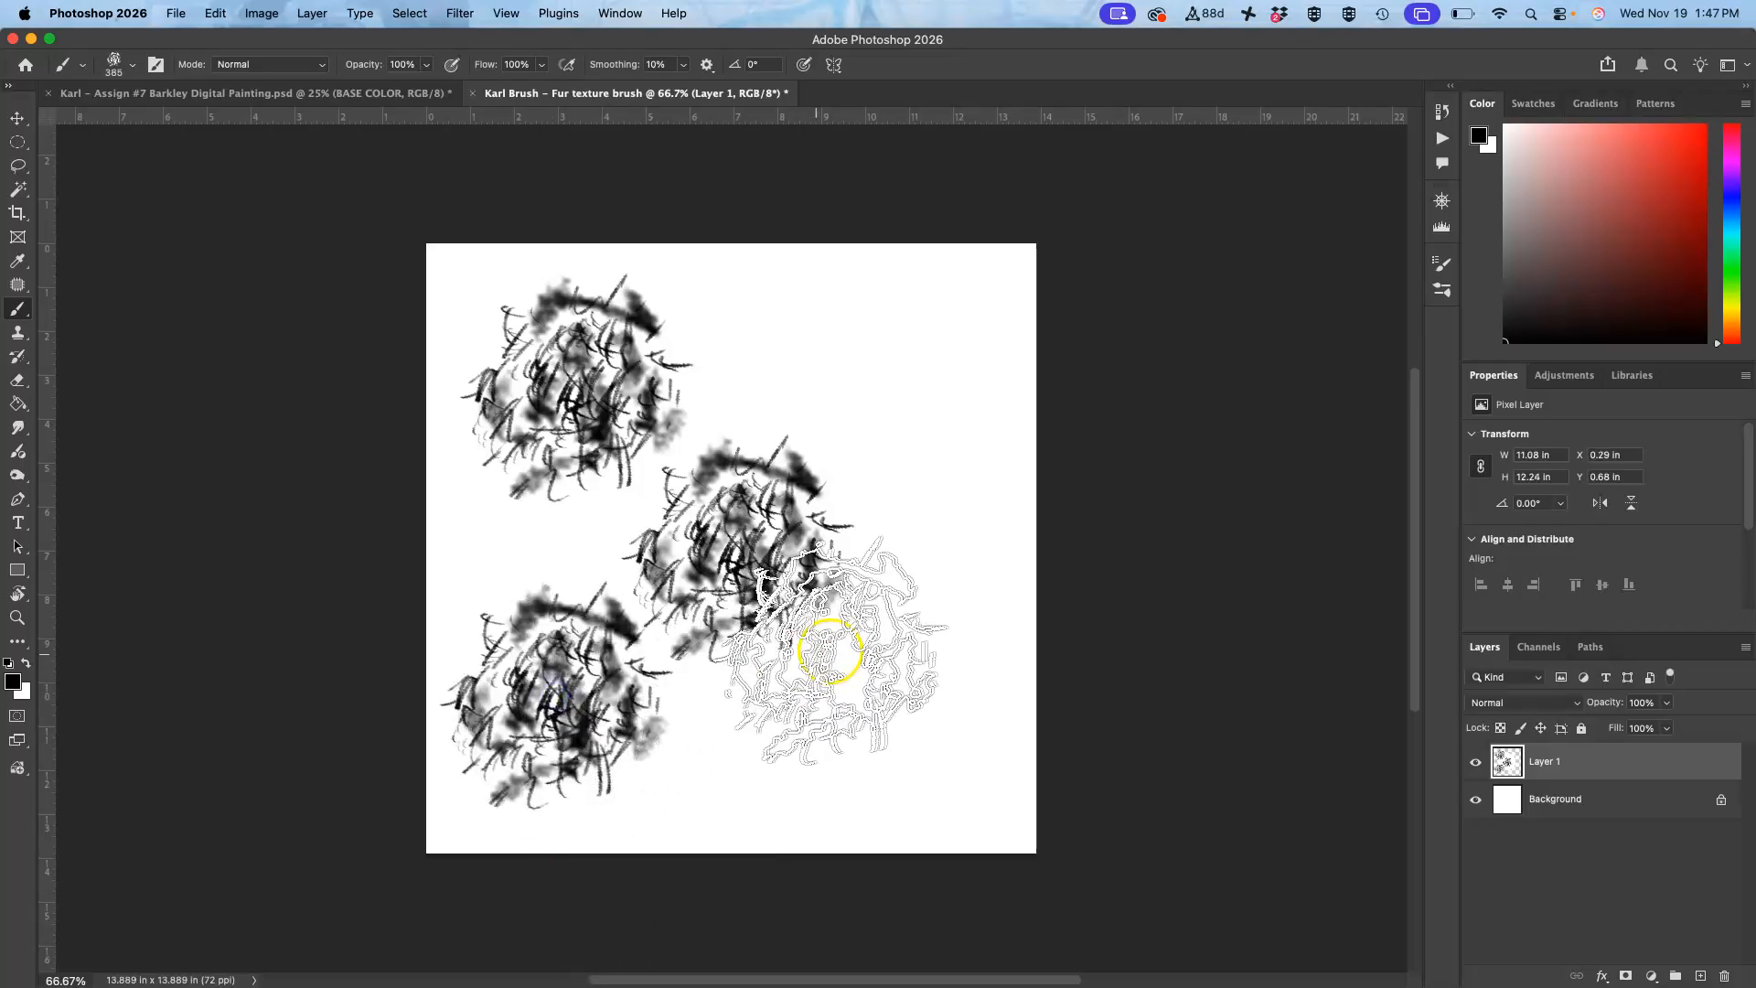
left_click(750, 468)
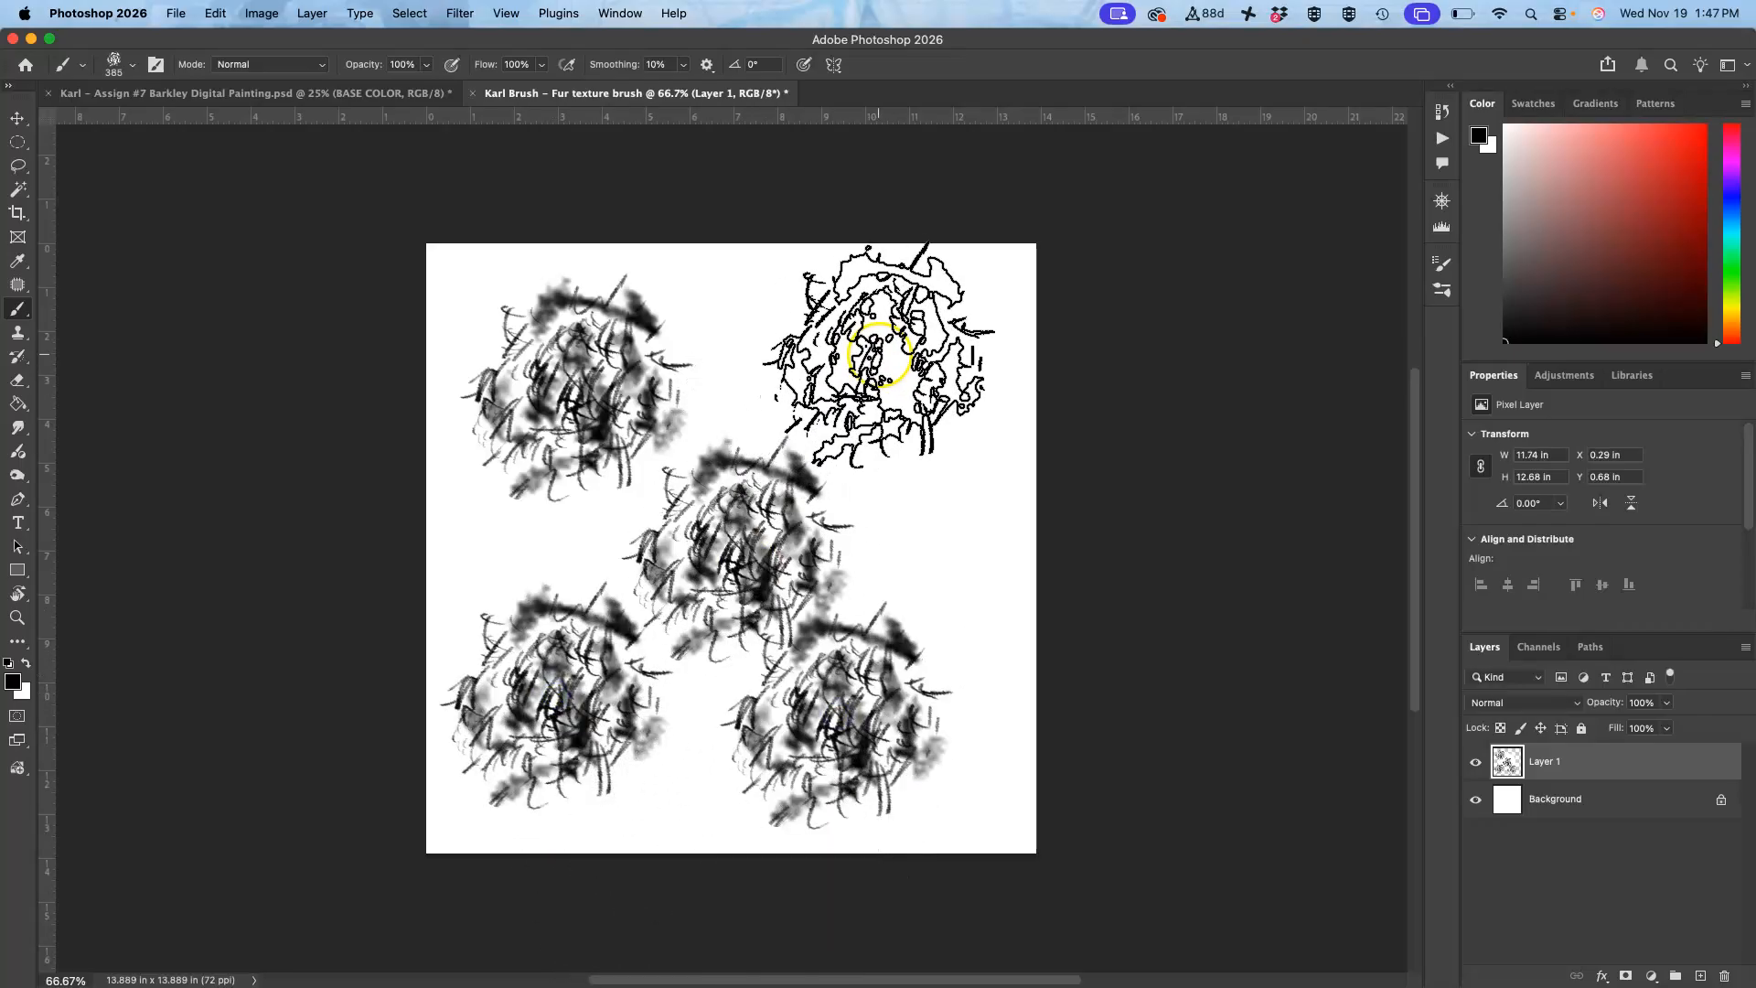
left_click_drag(874, 346, 698, 590)
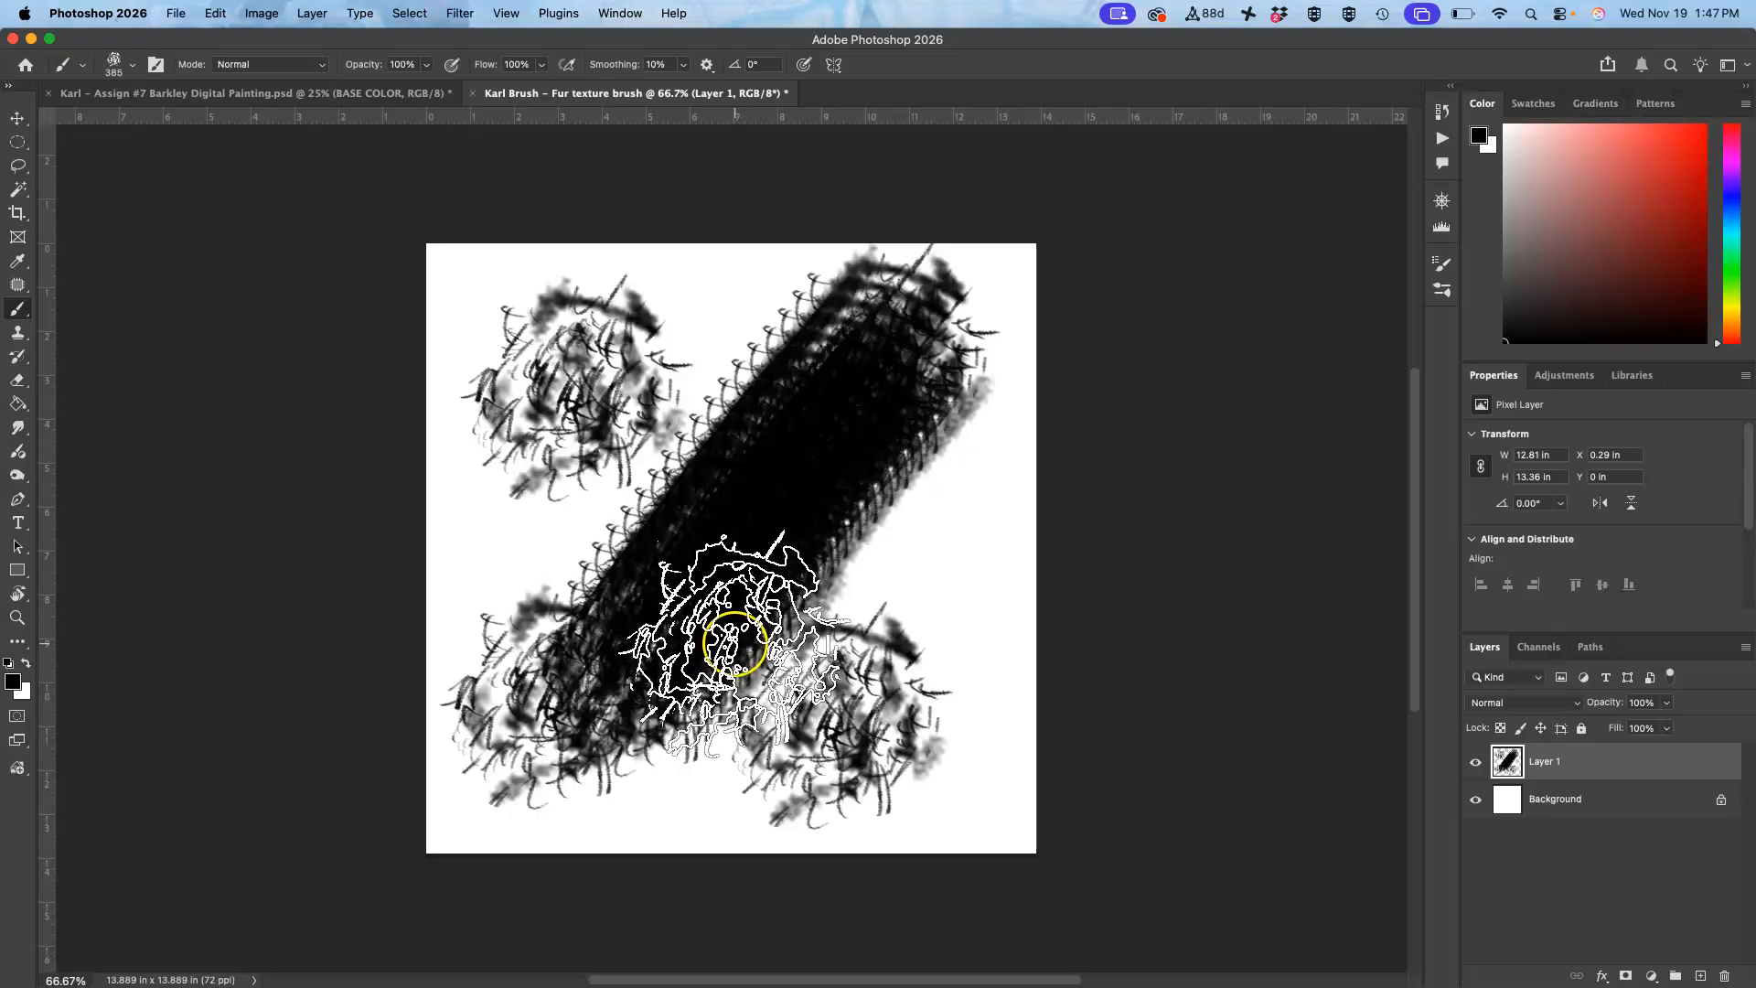
Step: Clear all the artwork from Layer 1 and open the brush settings
key("super+a")
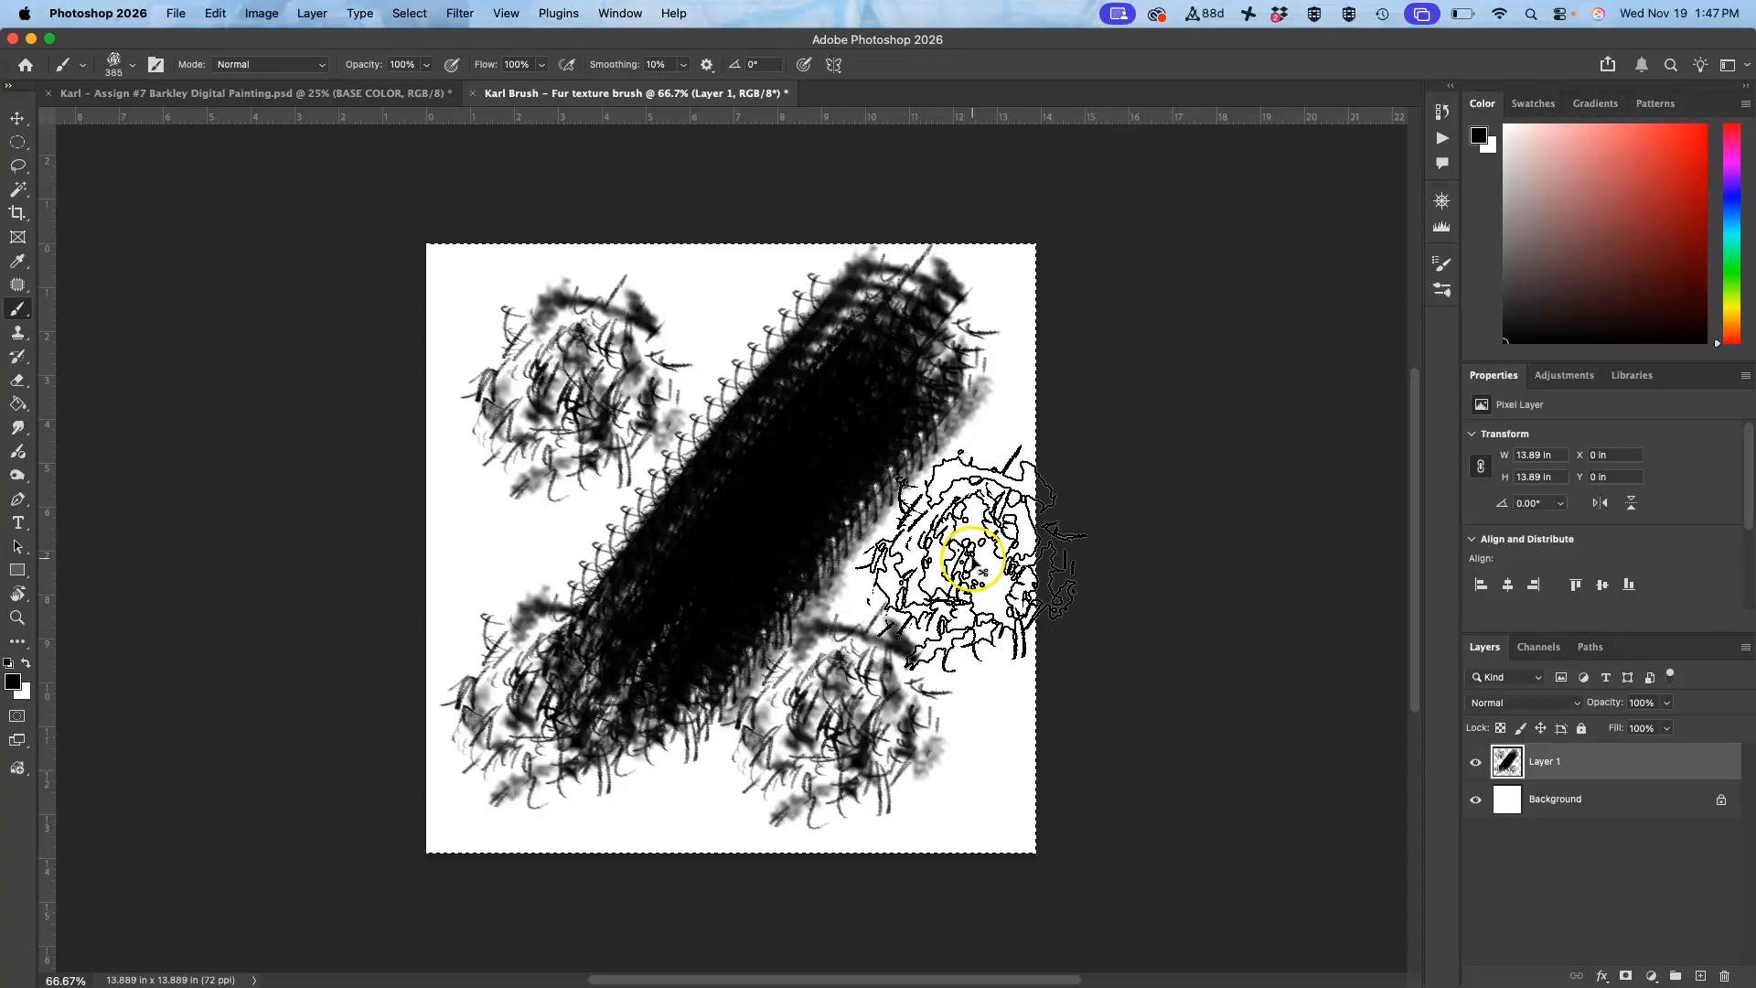
key("Delete")
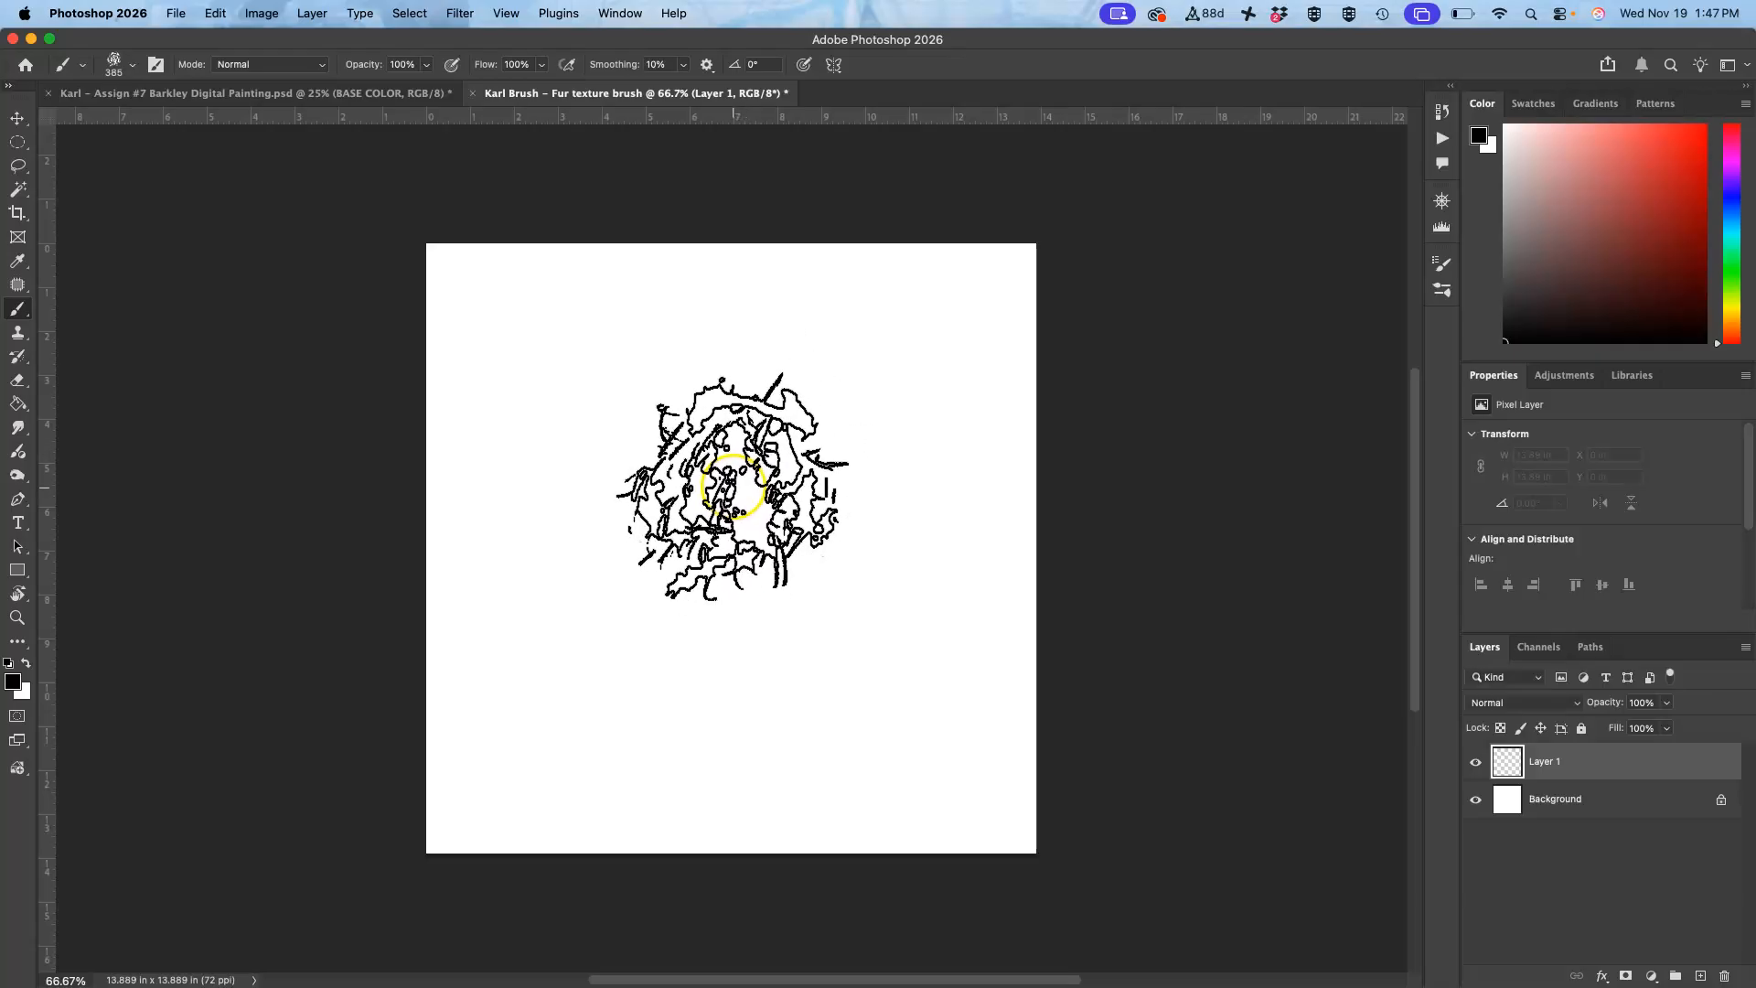
left_click(619, 15)
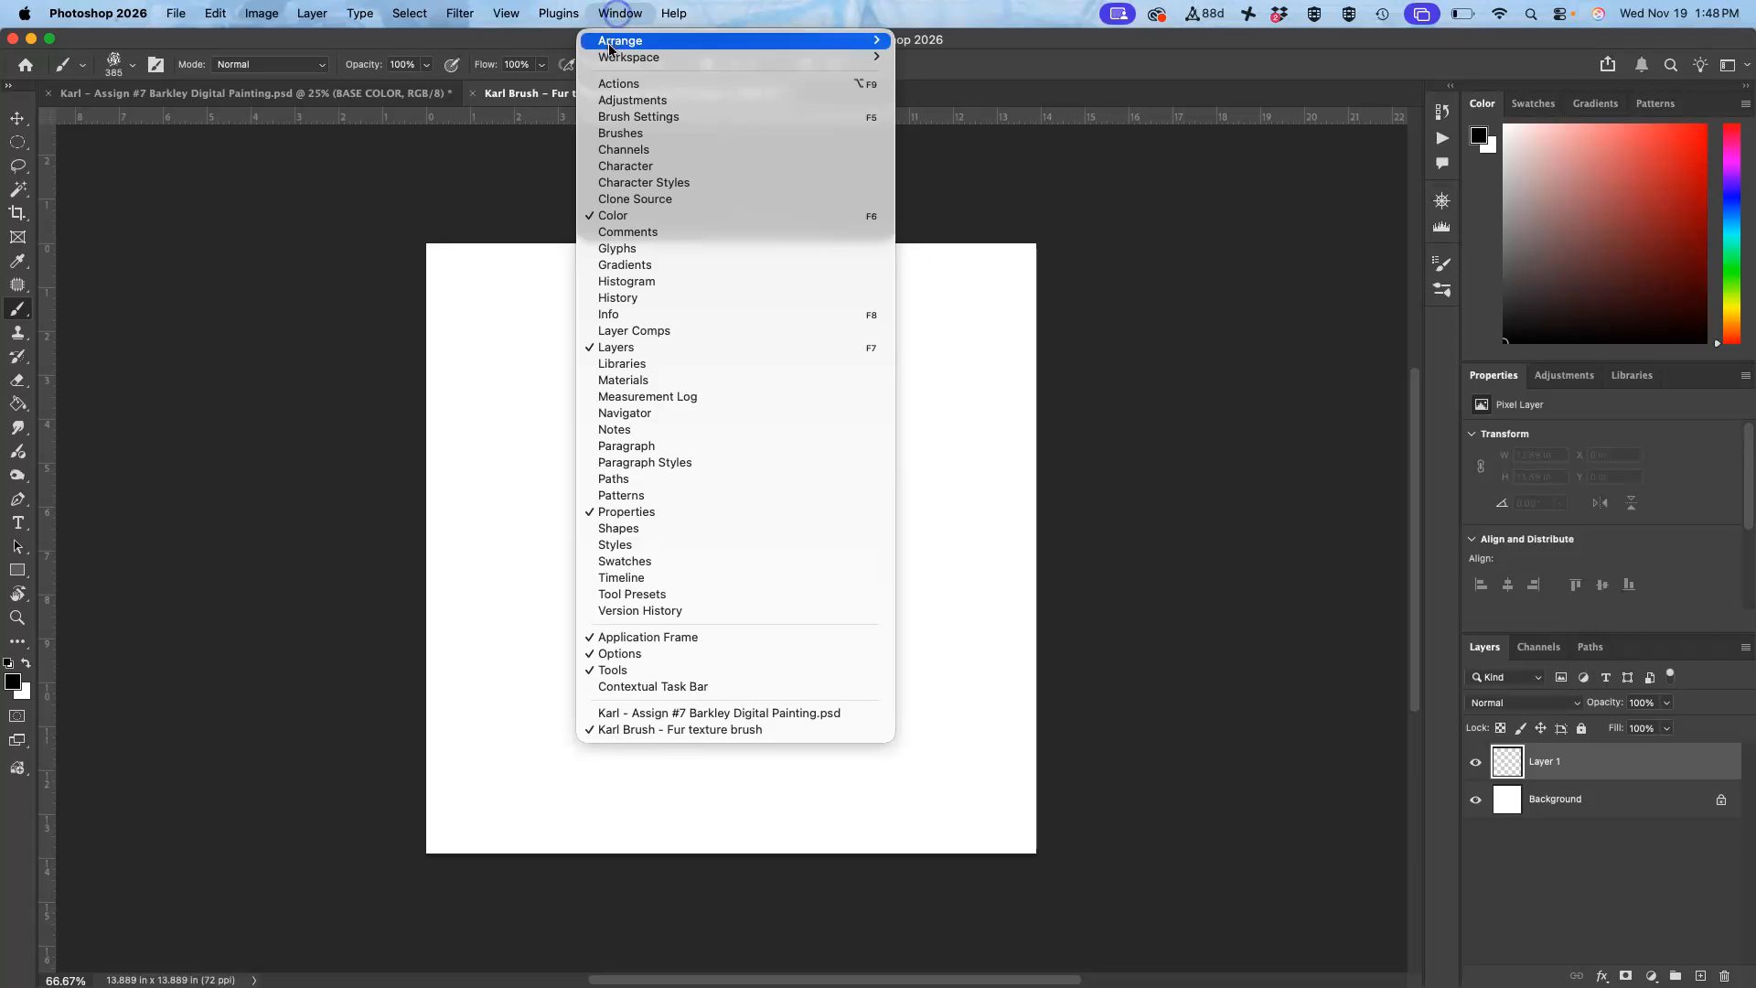
left_click(624, 119)
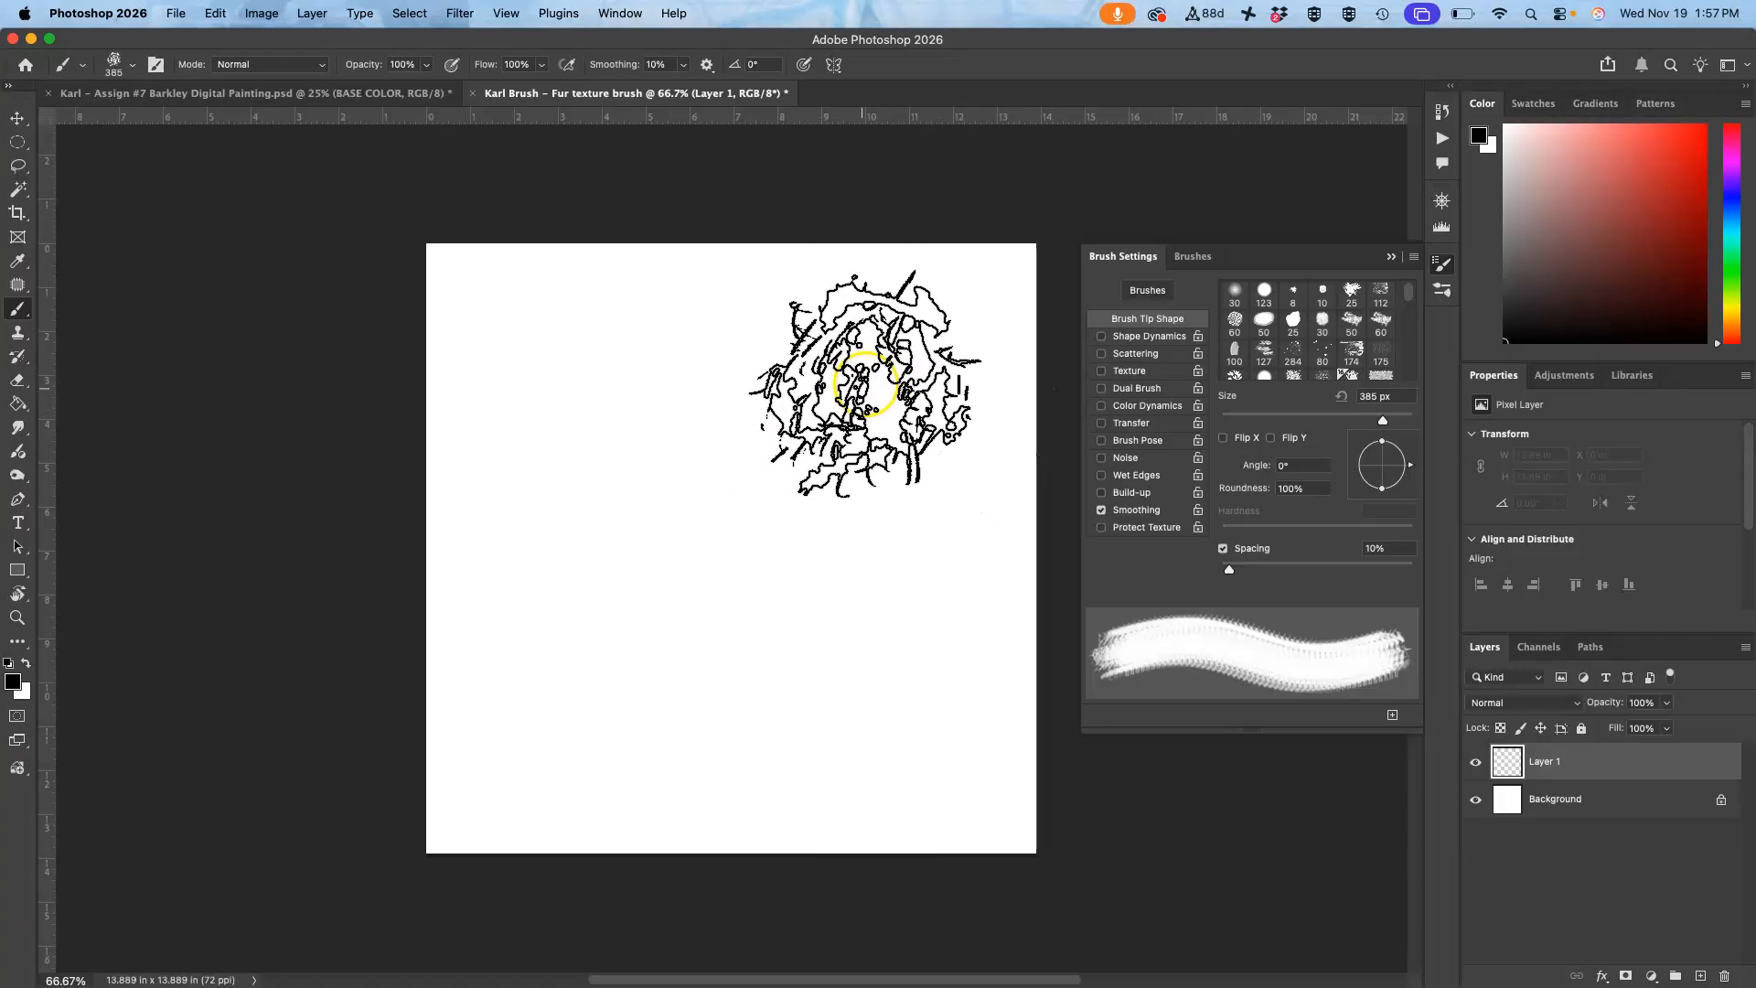
Step: Test the fur brush at its default settings with broad black strokes on Layer 1, and undo them
mouse_move(847, 375)
left_mouse_down()
mouse_move(718, 457)
mouse_move(866, 595)
mouse_move(874, 851)
left_mouse_up()
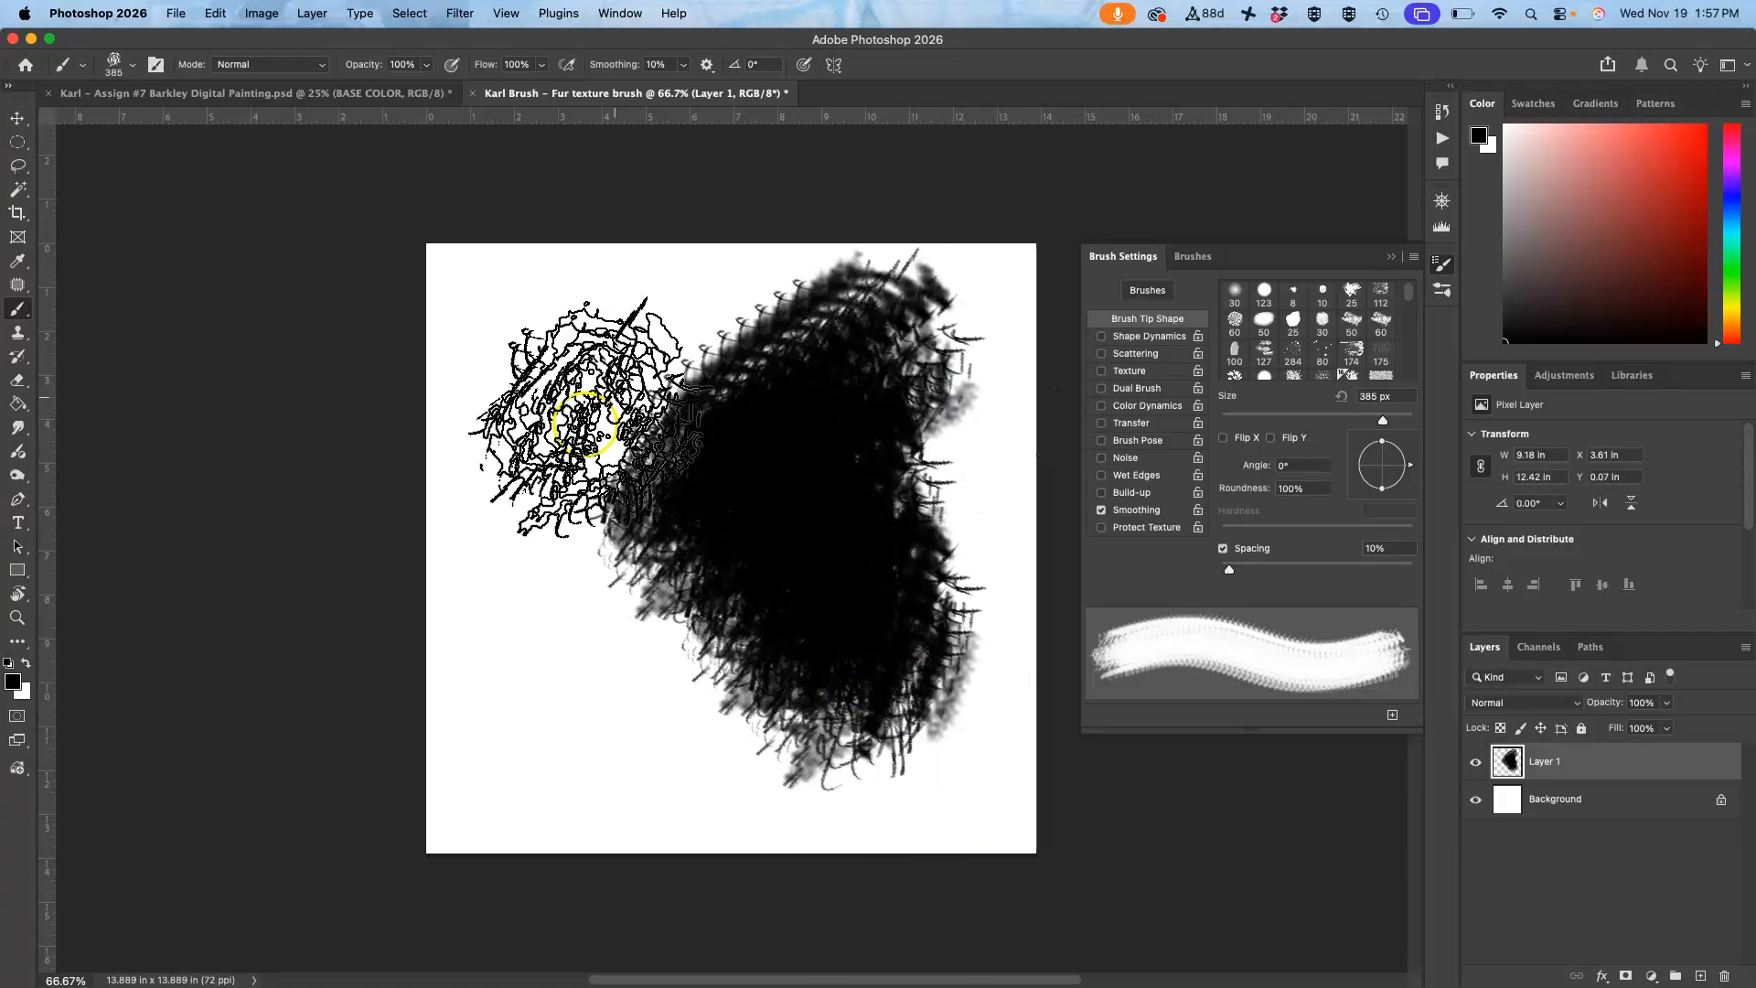
key("super+z")
left_click(901, 416)
key("super+z")
Step: Close and reopen the brush settings to show the different ways of accessing them
left_click(1442, 270)
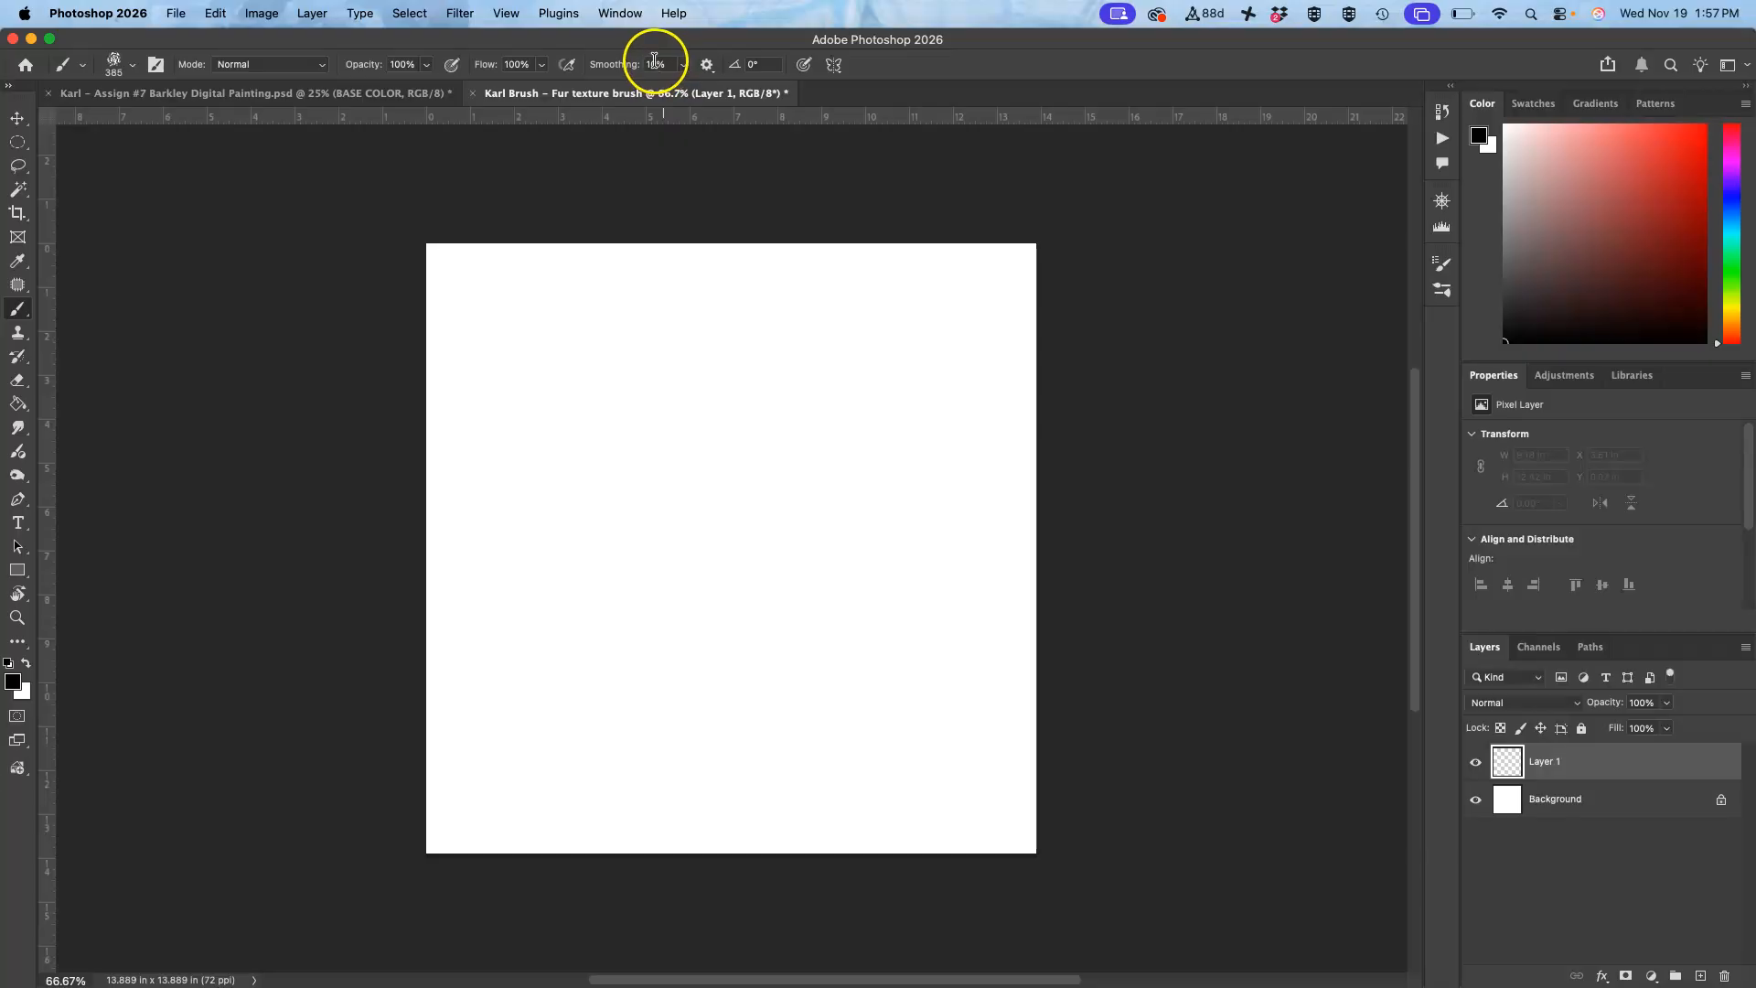
left_click(627, 14)
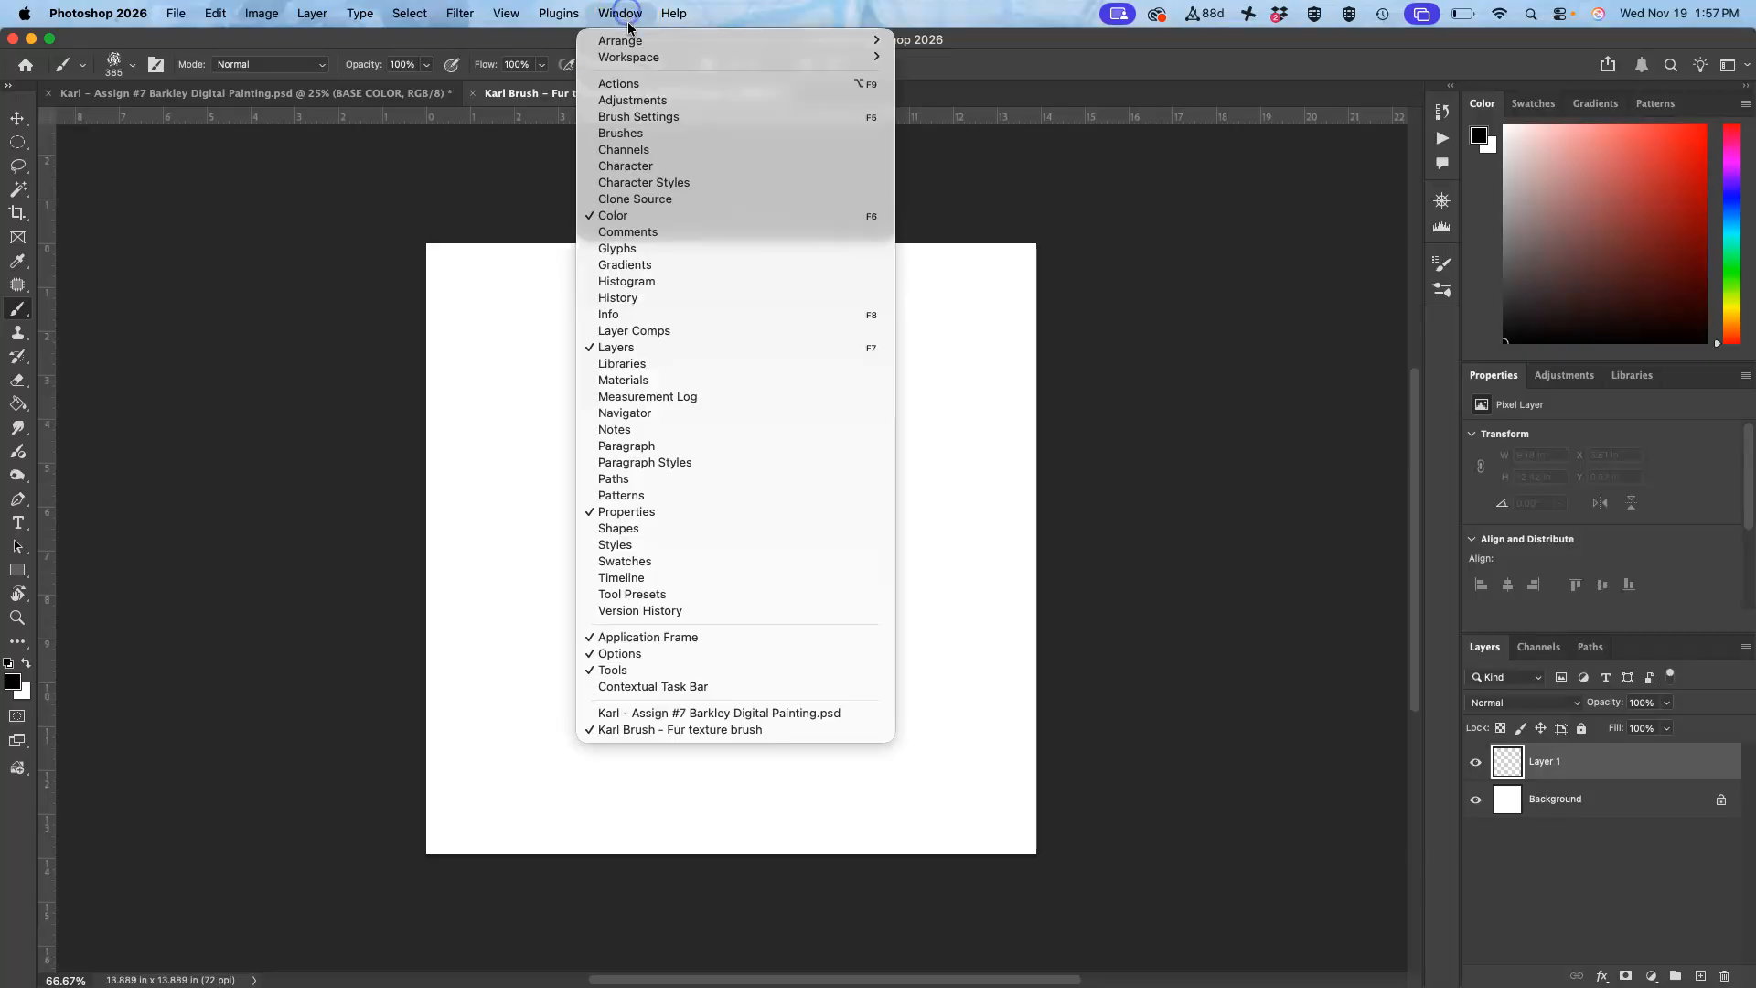
left_click(643, 118)
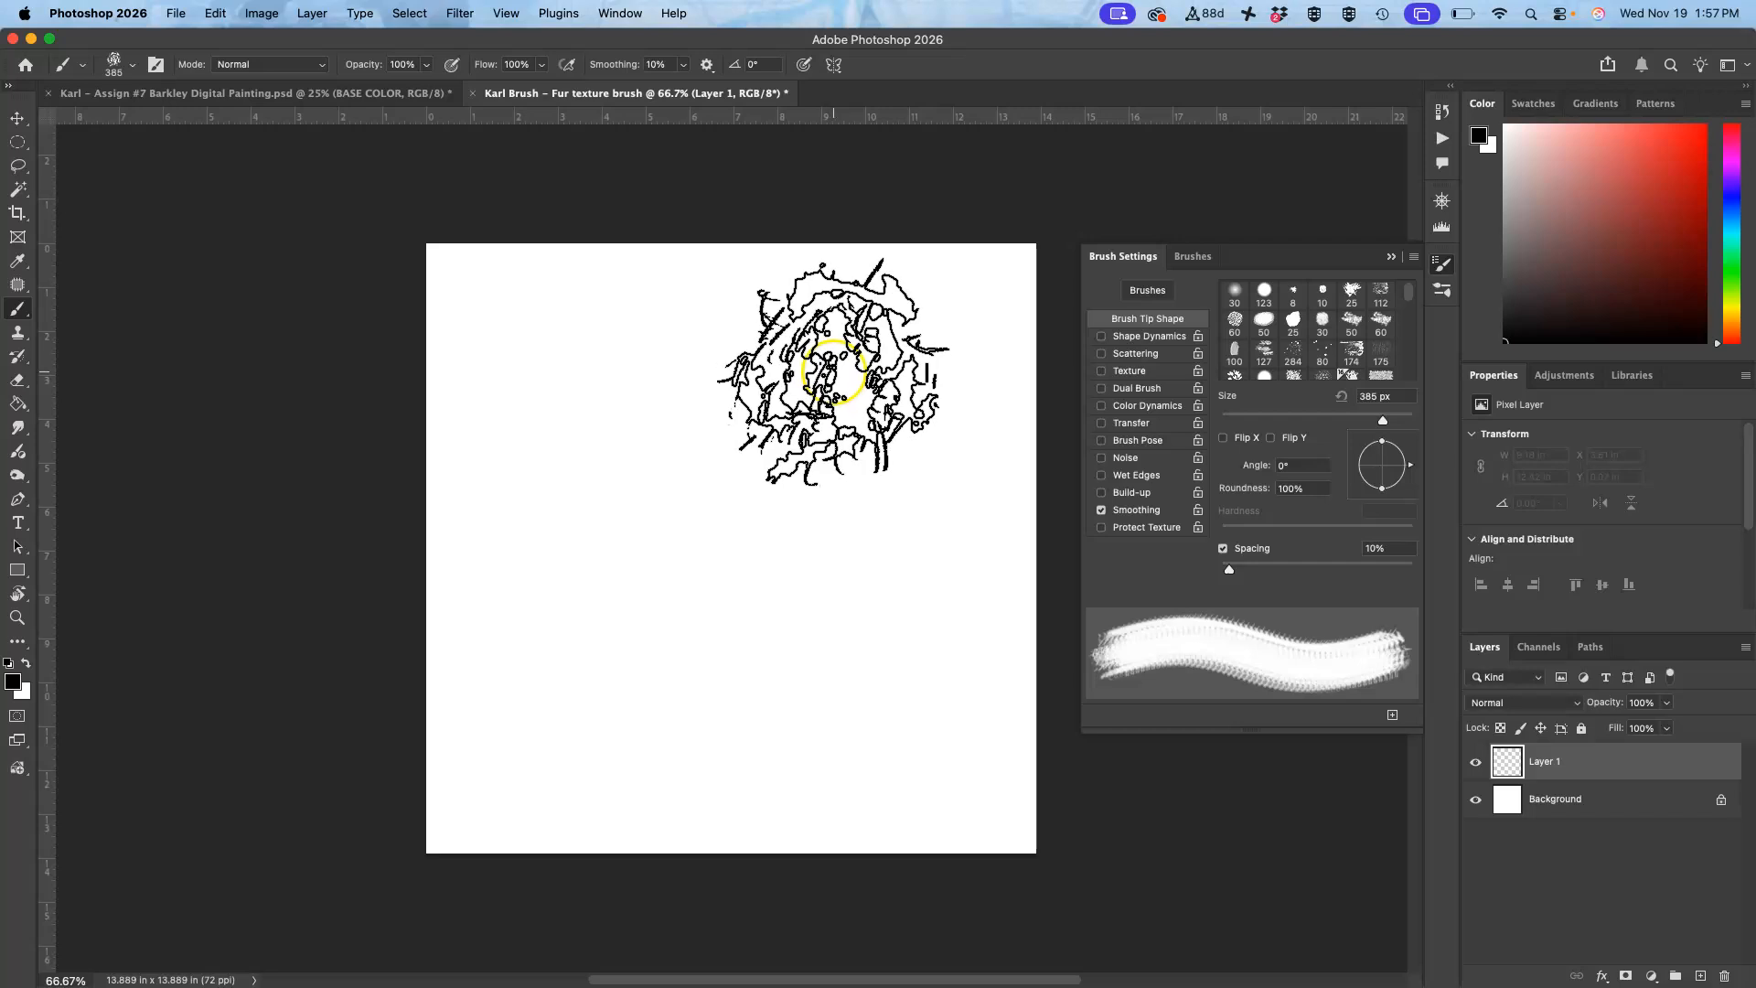
left_click(1441, 265)
left_click(1439, 266)
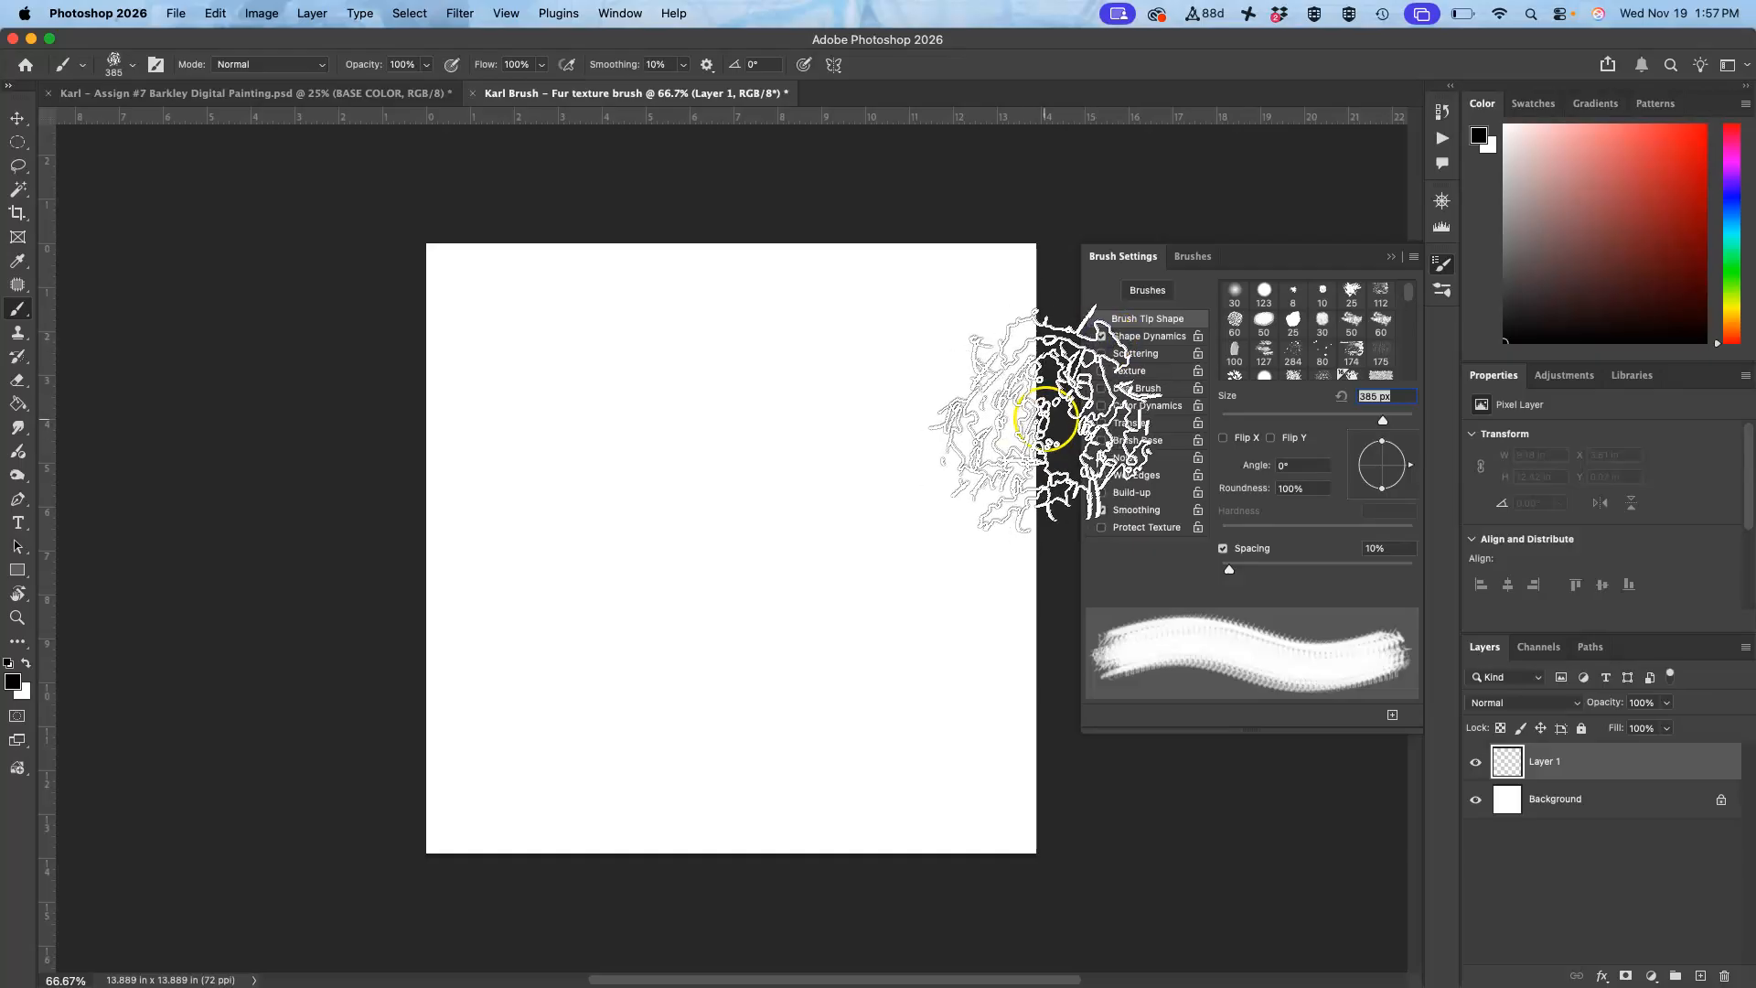
Step: Enable Shape Dynamics for the fur brush and set its size jitter to 55%
left_click(1137, 338)
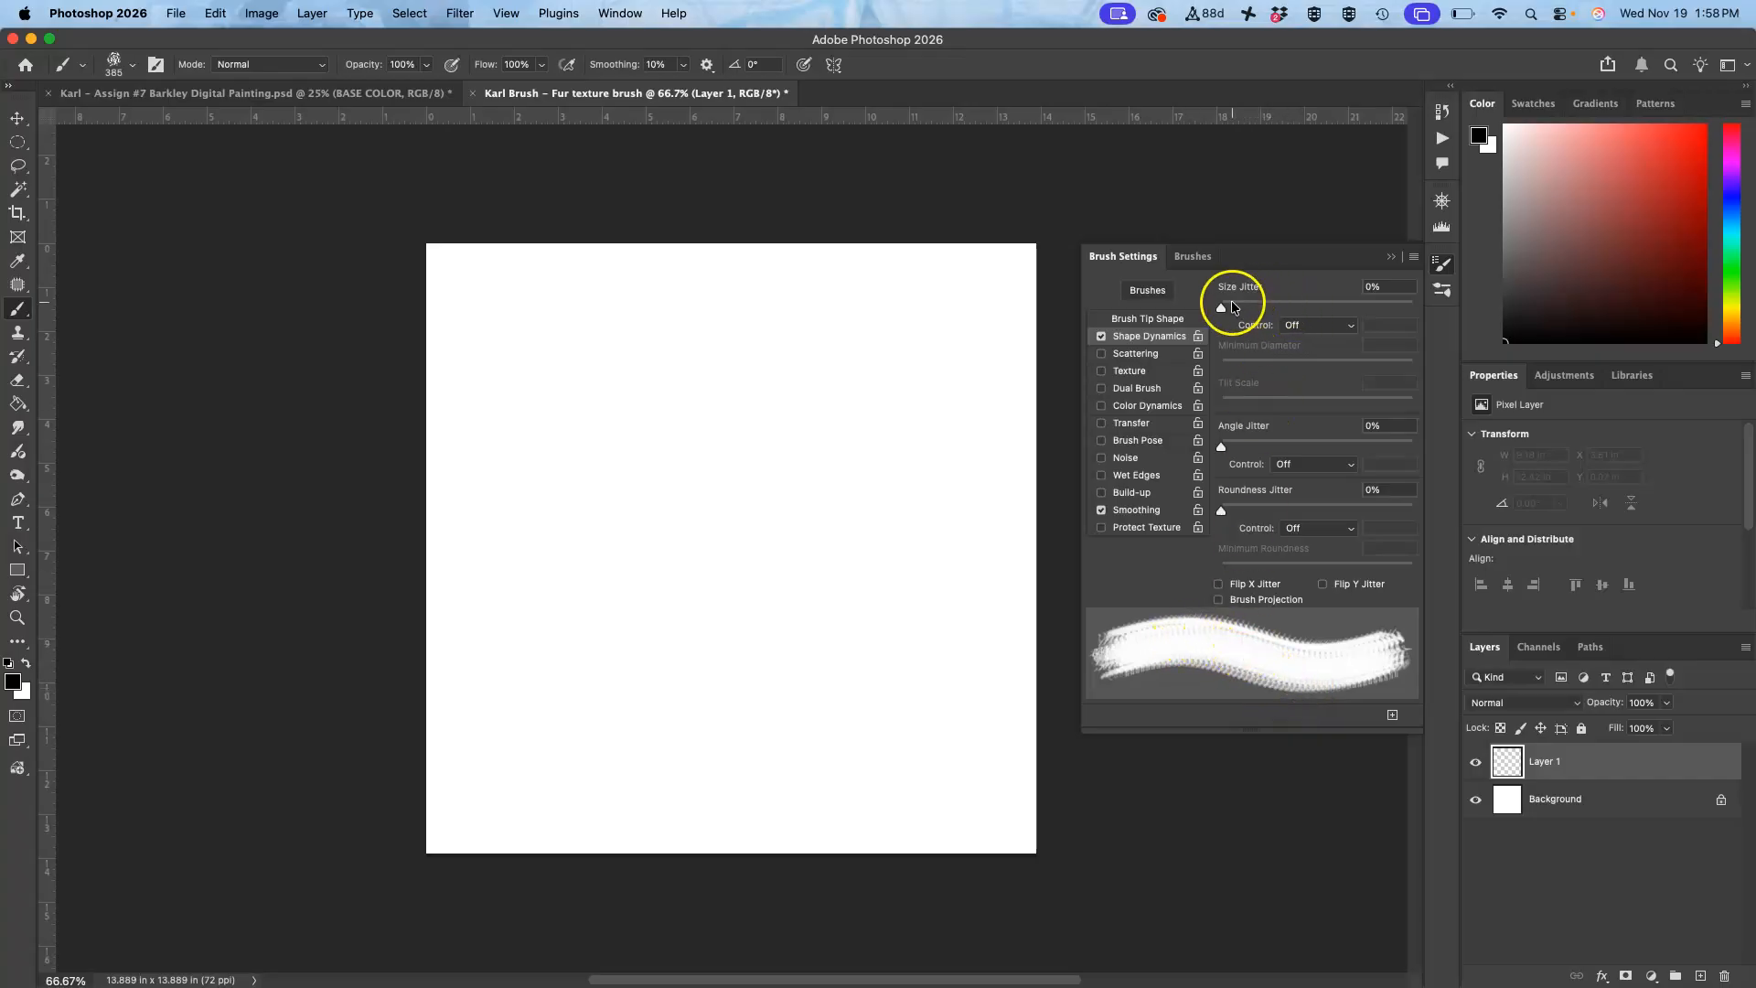
left_click_drag(1222, 307, 1333, 295)
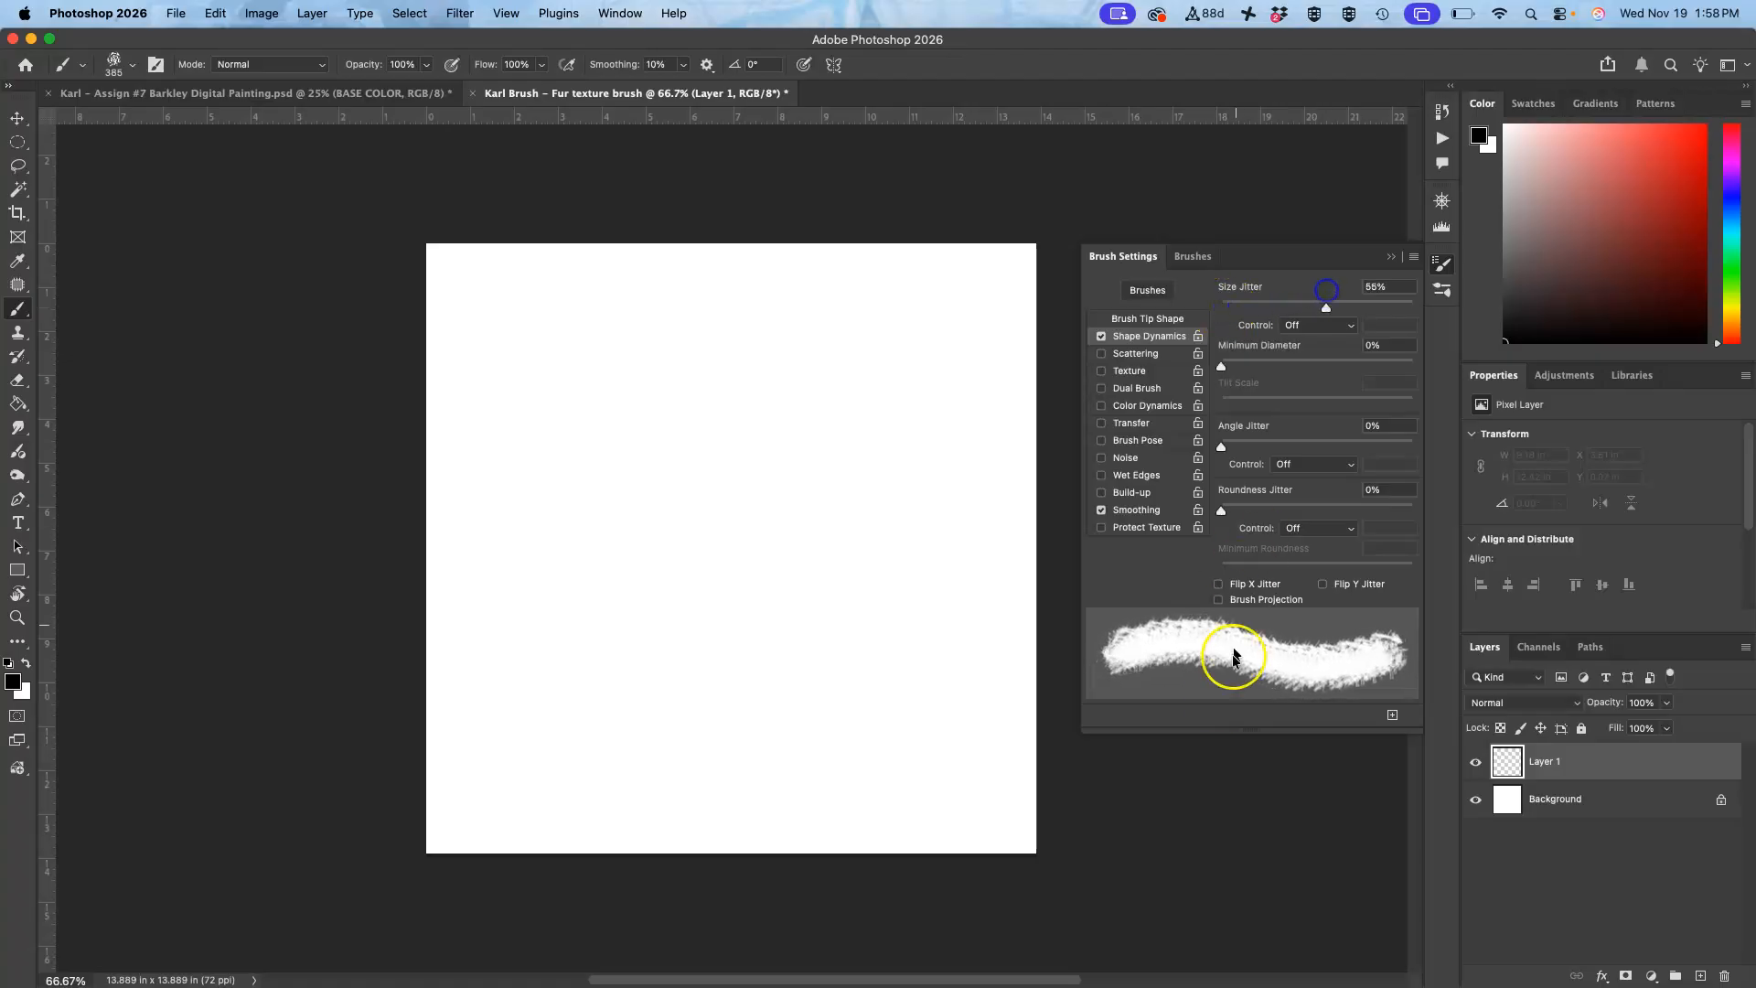
Step: Test the size jitter with broad fur strokes across the canvas, and undo them all
mouse_move(796, 430)
left_mouse_down()
mouse_move(925, 293)
mouse_move(832, 420)
mouse_move(558, 686)
left_mouse_up()
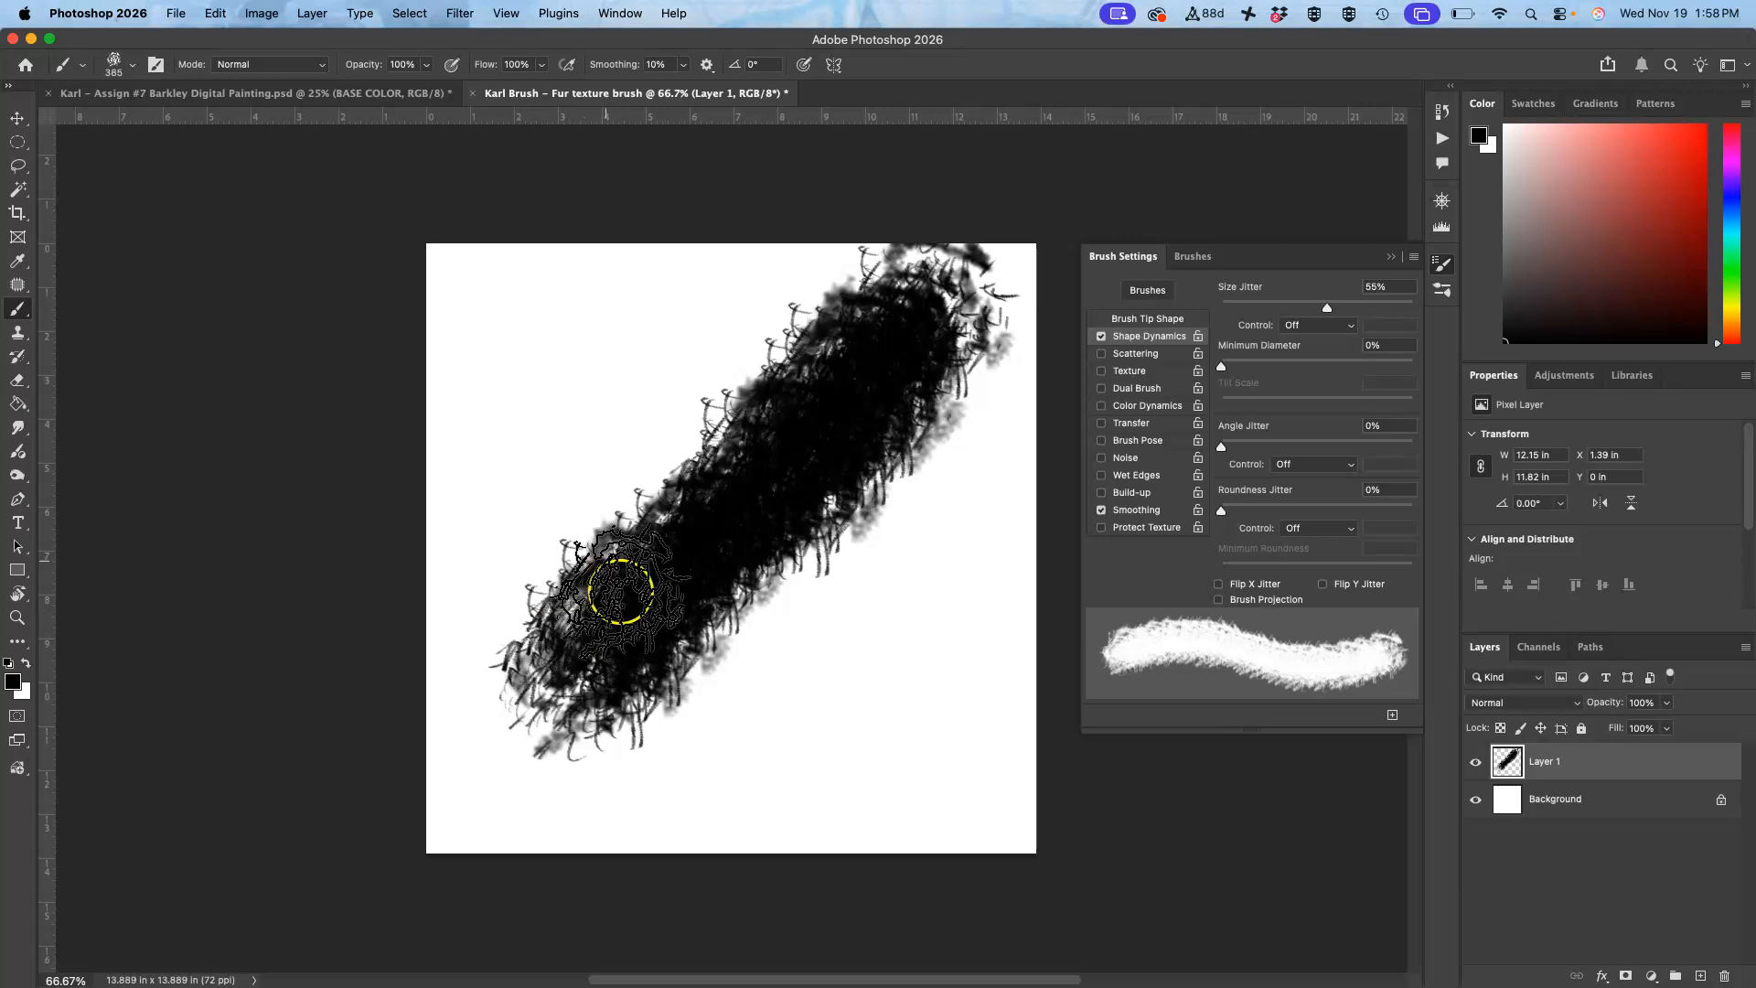
mouse_move(846, 316)
left_mouse_down()
mouse_move(772, 378)
mouse_move(593, 670)
mouse_move(769, 494)
left_mouse_up()
mouse_move(667, 311)
left_mouse_down()
mouse_move(541, 490)
mouse_move(636, 627)
mouse_move(843, 620)
mouse_move(882, 502)
mouse_move(836, 393)
mouse_move(647, 741)
left_mouse_up()
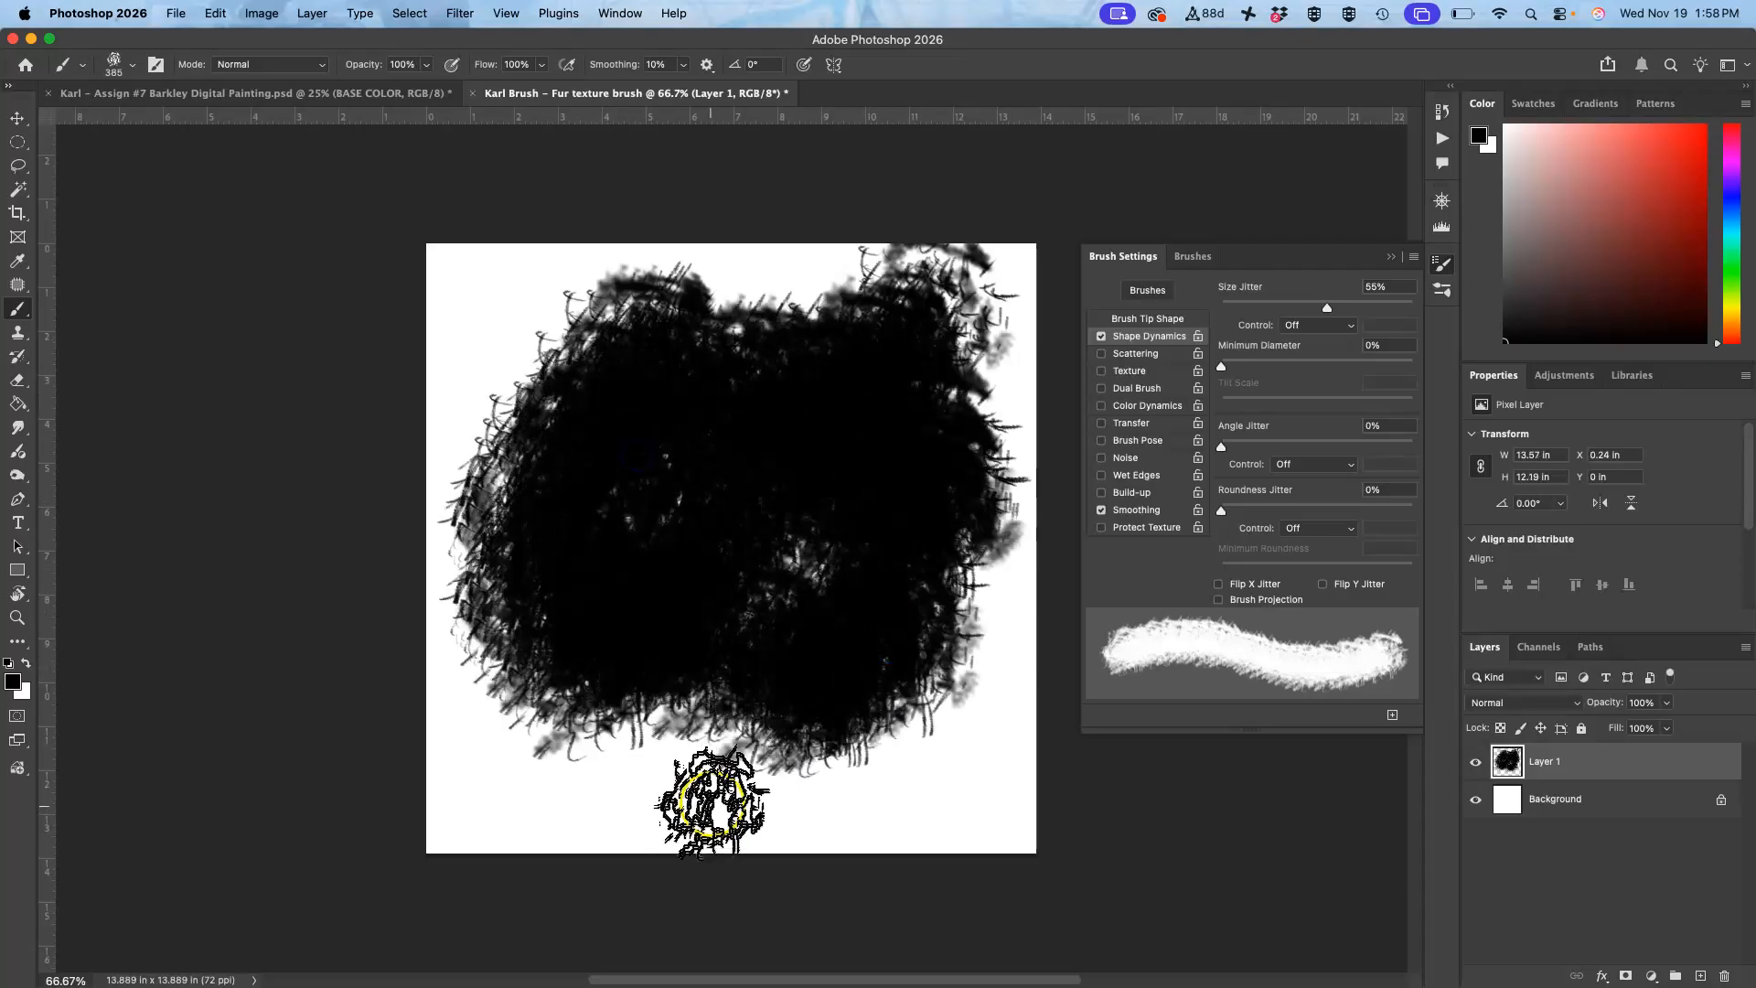
key("super+z")
key("super+z")
key("super+z")
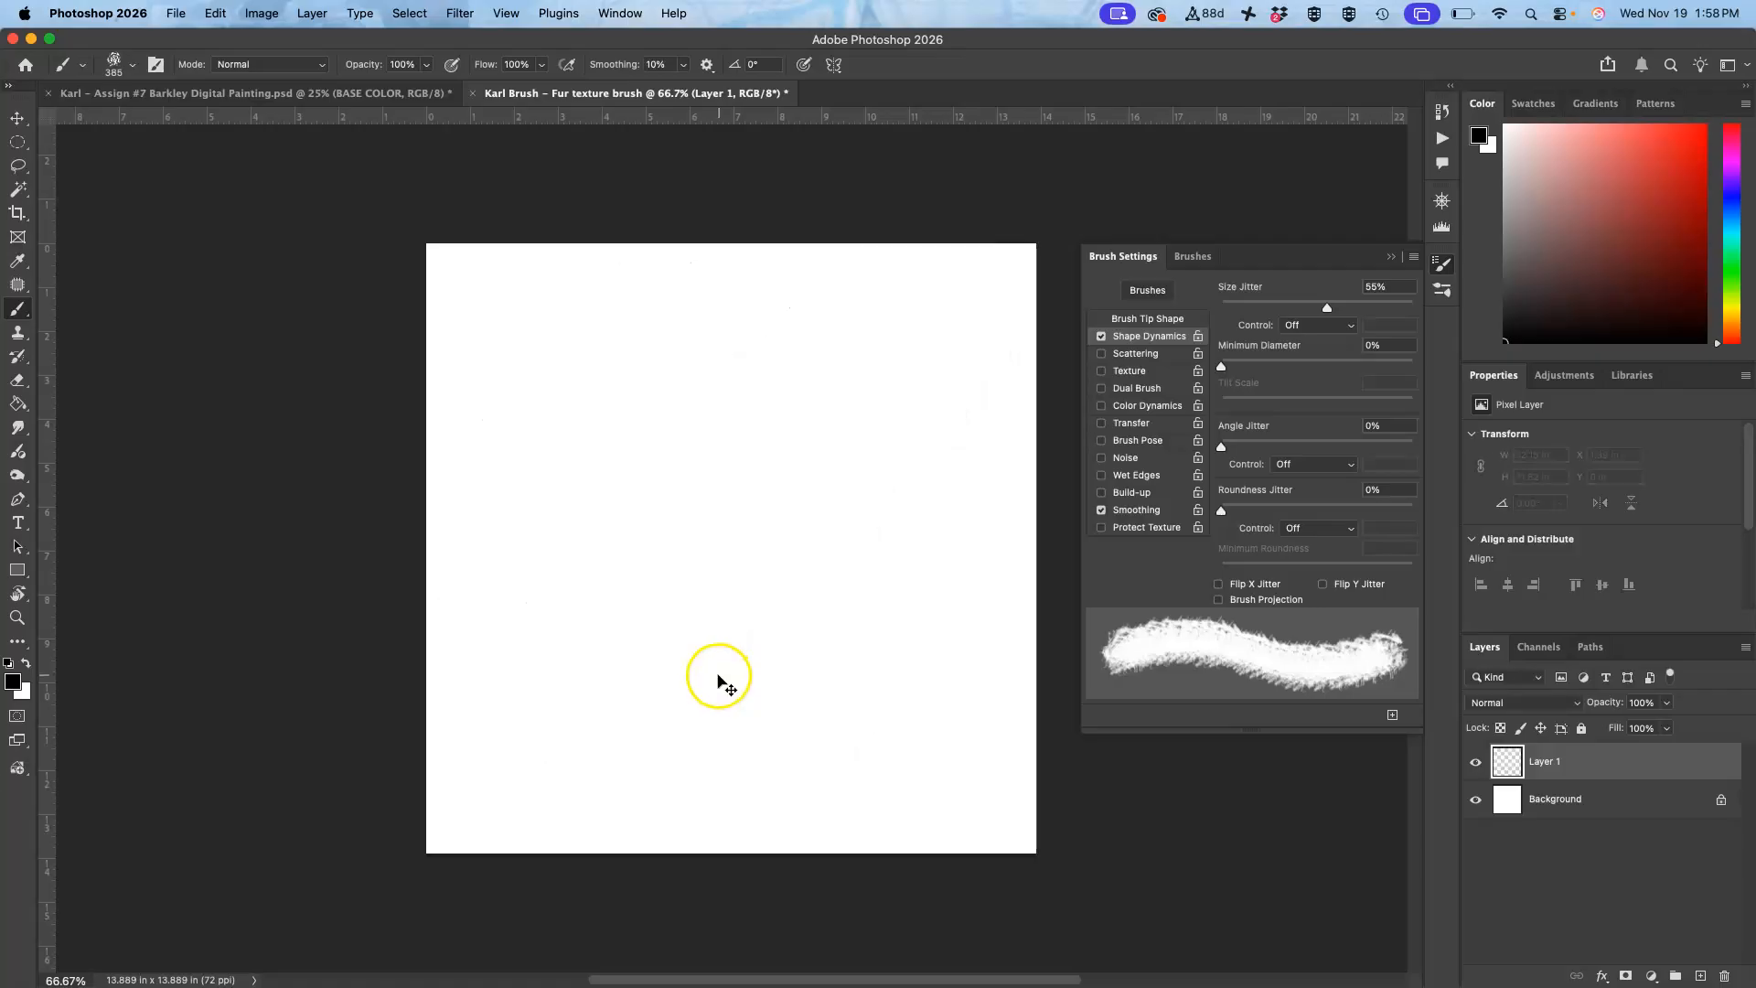
Step: Set the size jitter control to Pen Pressure and test it with fur strokes of varying width on Layer 1, clearing them
left_click(1356, 328)
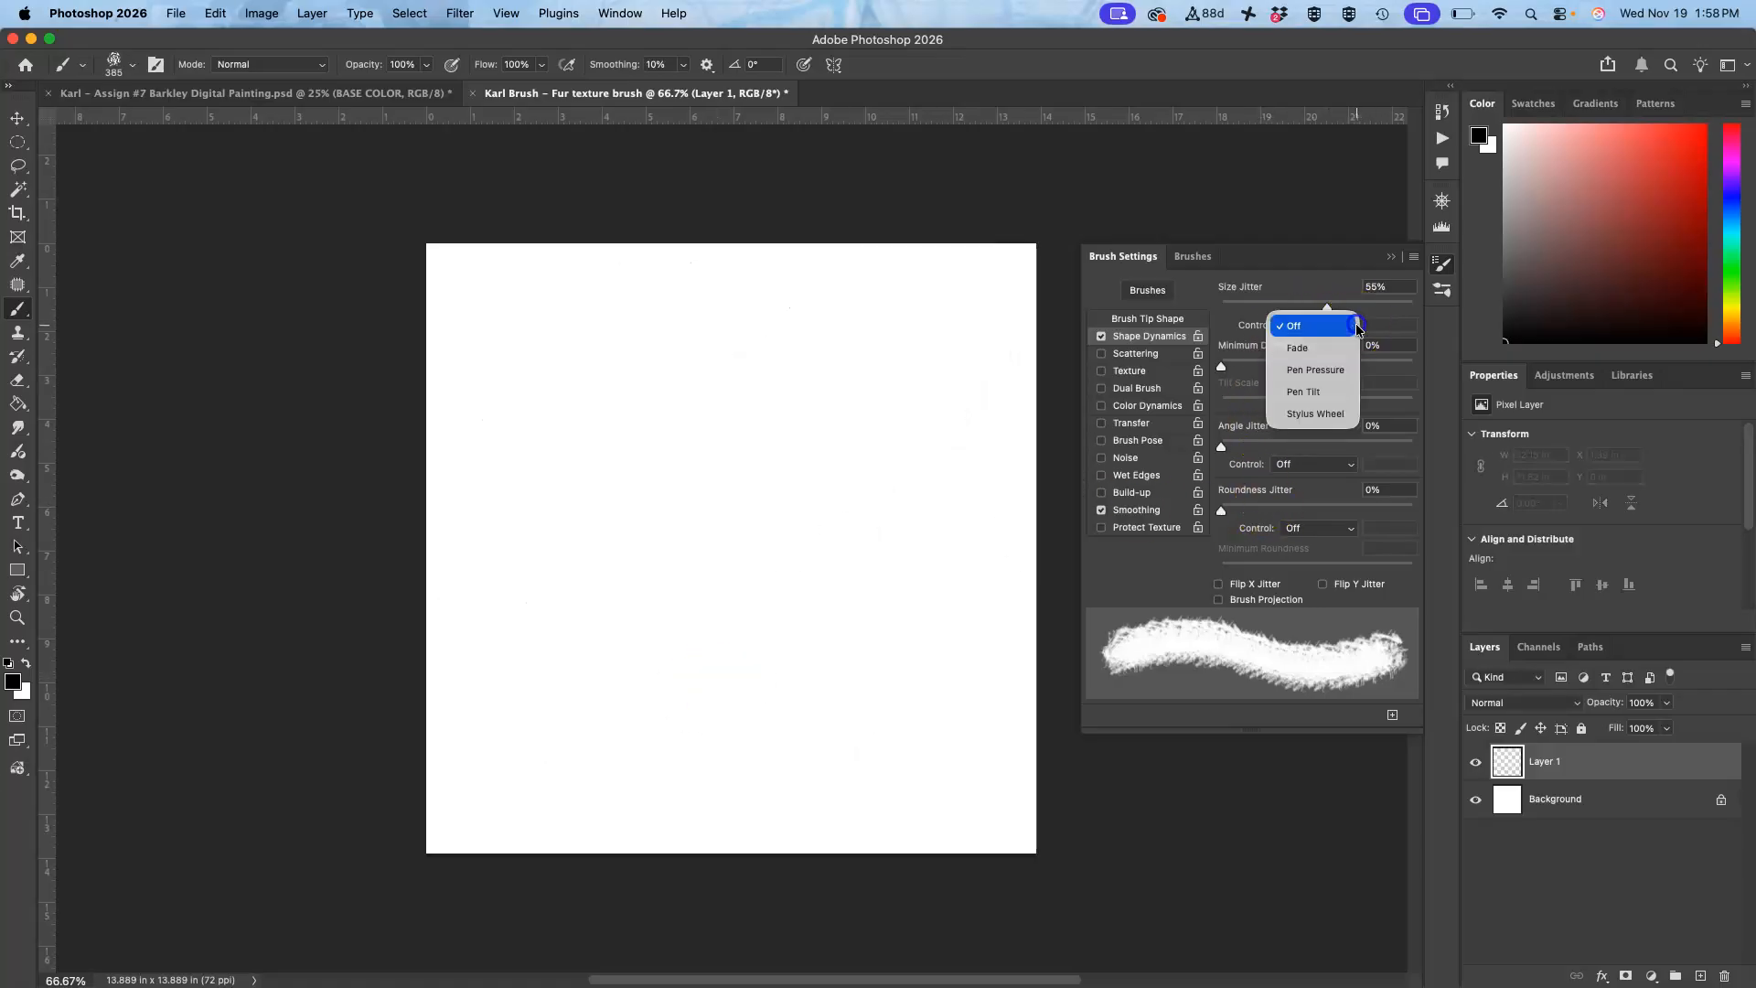
left_click(1324, 374)
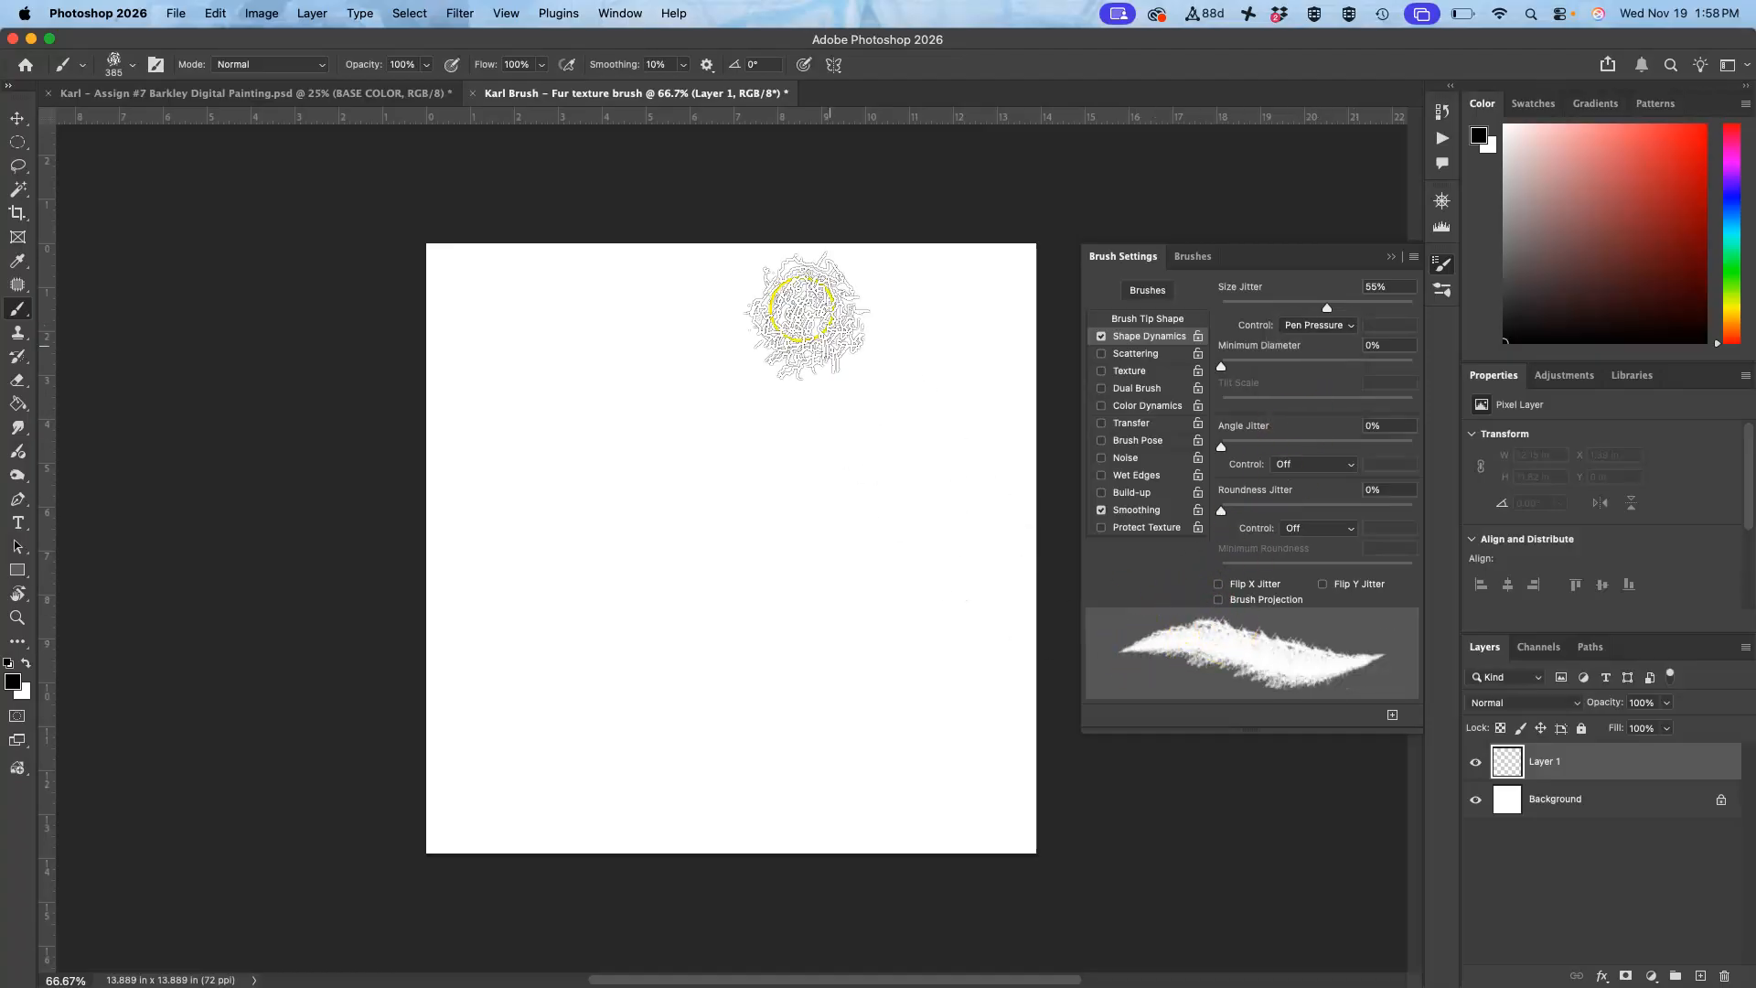
mouse_move(926, 309)
left_mouse_down()
mouse_move(594, 540)
mouse_move(541, 631)
mouse_move(712, 592)
mouse_move(801, 633)
mouse_move(830, 565)
mouse_move(924, 584)
left_mouse_up()
left_click_drag(927, 441, 998, 364)
mouse_move(952, 501)
left_mouse_down()
mouse_move(859, 522)
mouse_move(540, 354)
mouse_move(713, 530)
mouse_move(761, 713)
mouse_move(930, 815)
mouse_move(994, 823)
left_mouse_up()
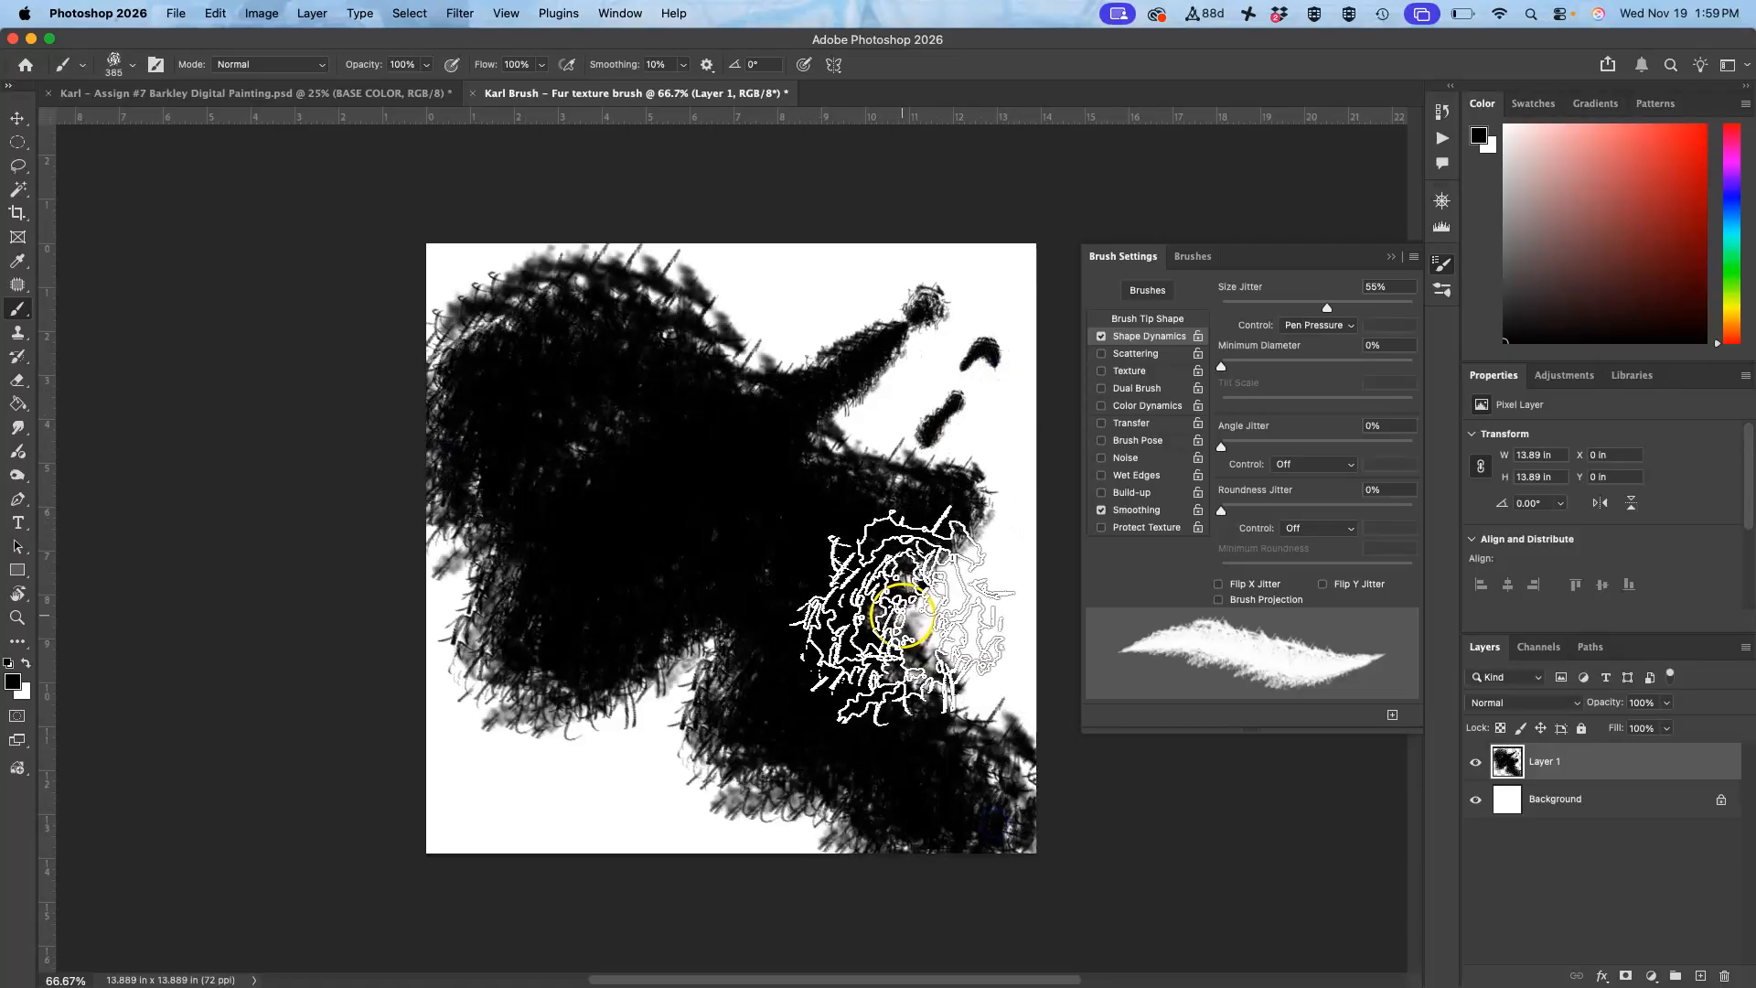
key("super+a")
key("BackSpace")
key("super+d")
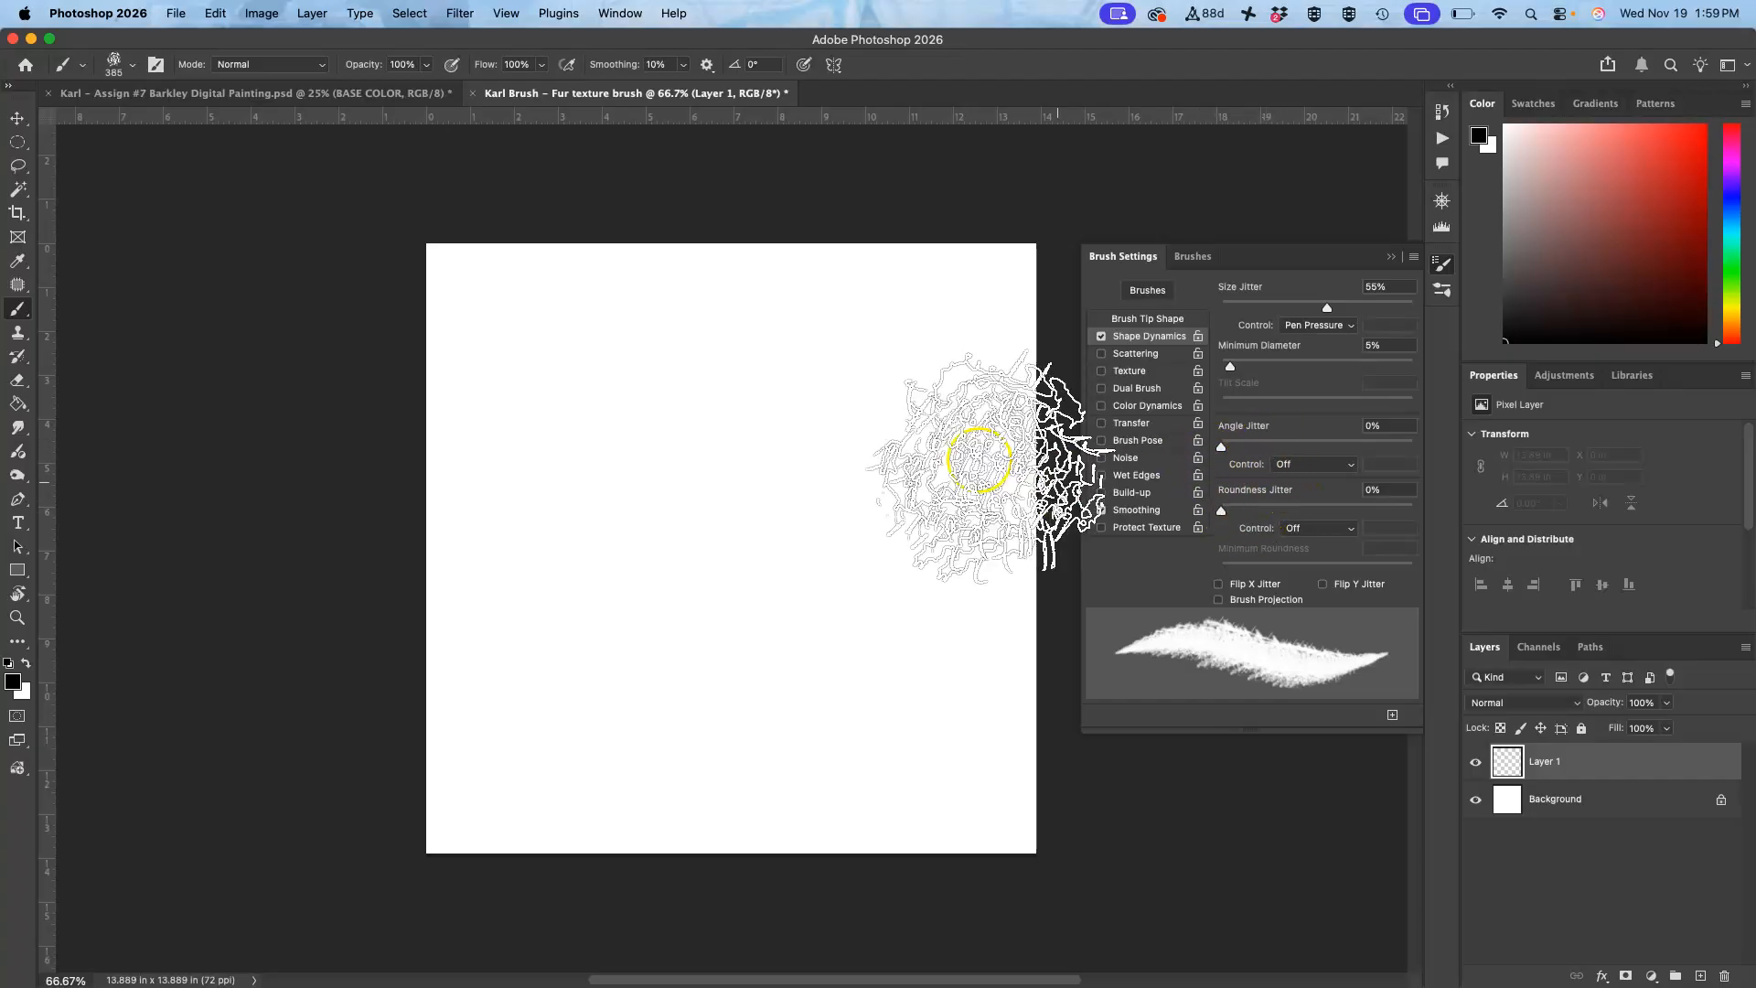
Step: Set the minimum diameter to 5% and test it with short, broad fur strokes across Layer 1, clearing them
mouse_move(920, 306)
left_mouse_down()
mouse_move(842, 479)
mouse_move(744, 509)
left_mouse_up()
mouse_move(753, 347)
left_mouse_down()
mouse_move(638, 588)
mouse_move(747, 709)
left_mouse_up()
left_click_drag(809, 625, 838, 693)
left_click_drag(849, 517, 924, 700)
left_click_drag(950, 508, 968, 670)
left_click_drag(881, 444, 825, 600)
left_click_drag(558, 418, 586, 668)
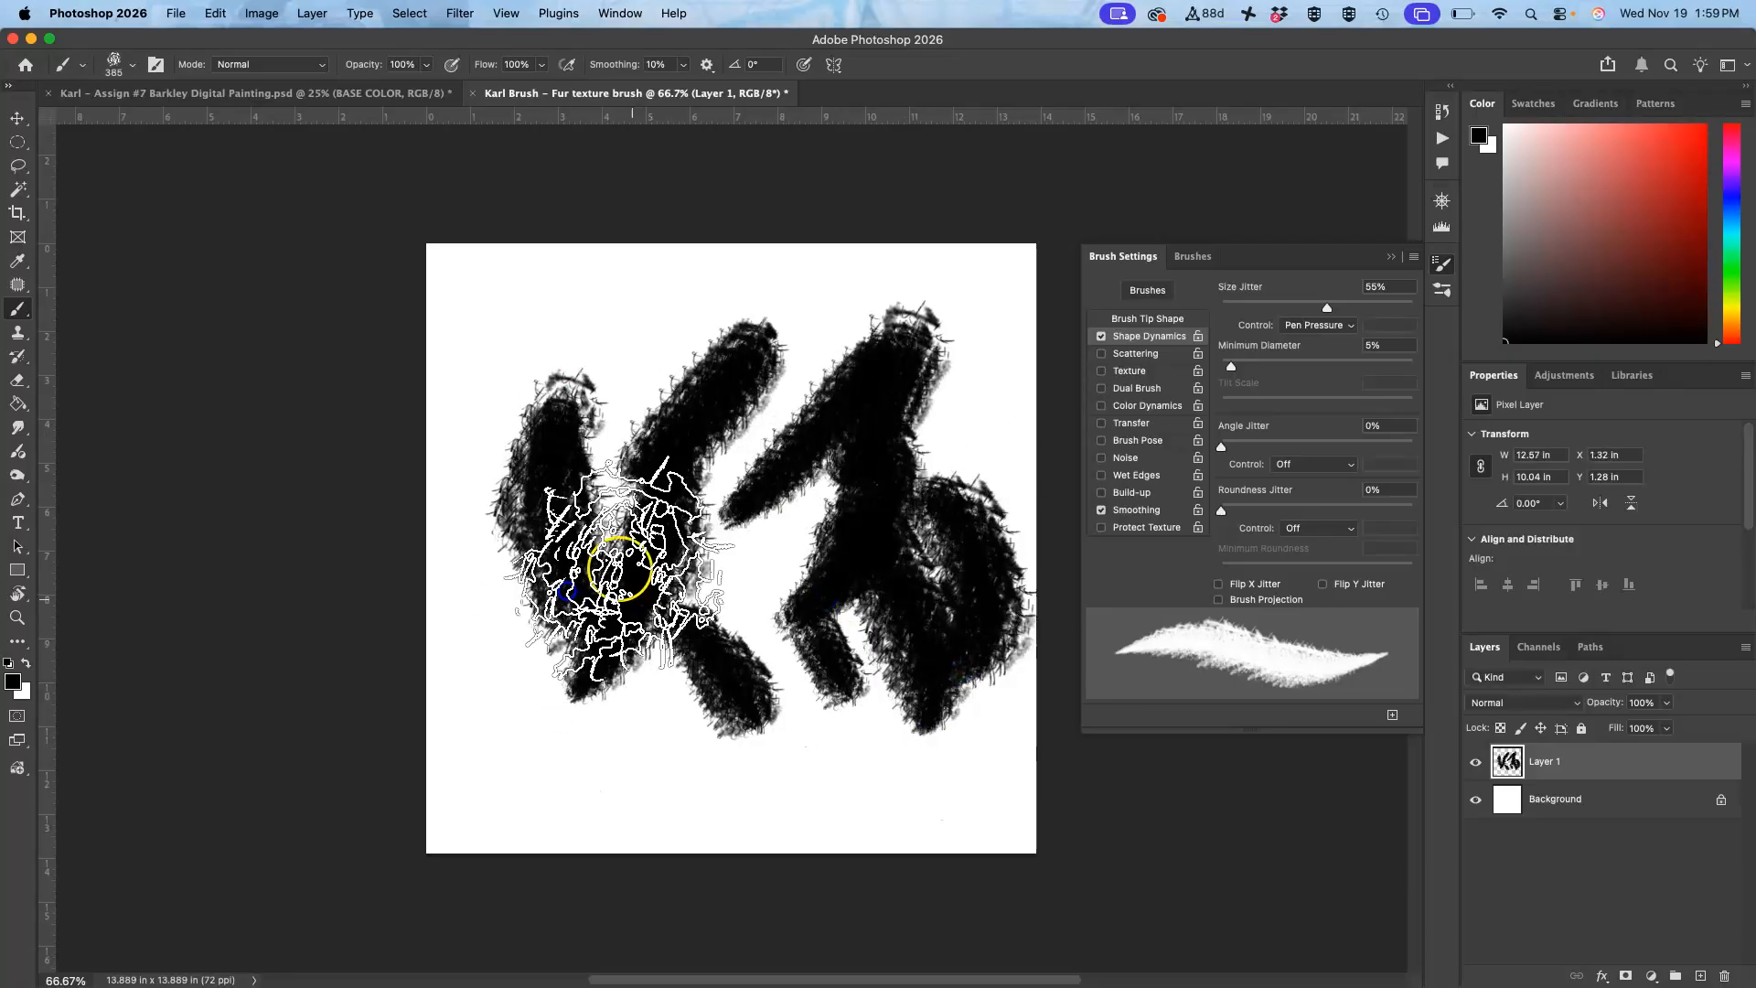
left_click_drag(627, 563, 751, 759)
left_click_drag(743, 489, 763, 640)
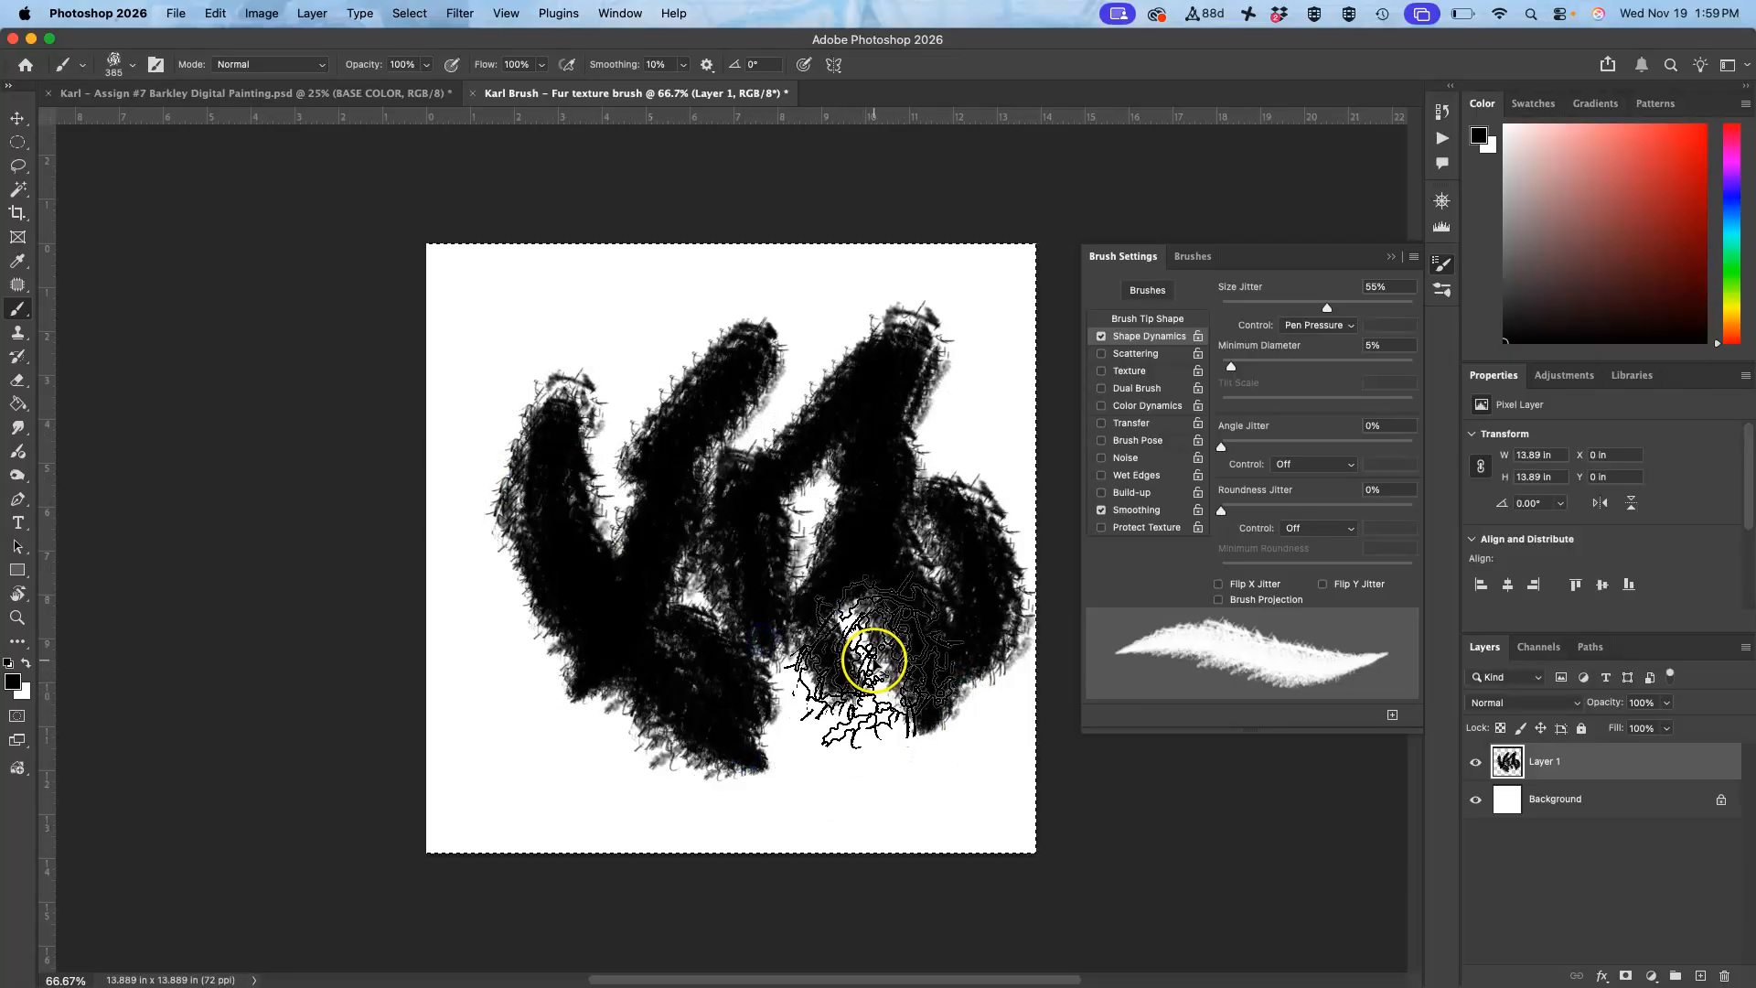
key("super+a")
key("BackSpace")
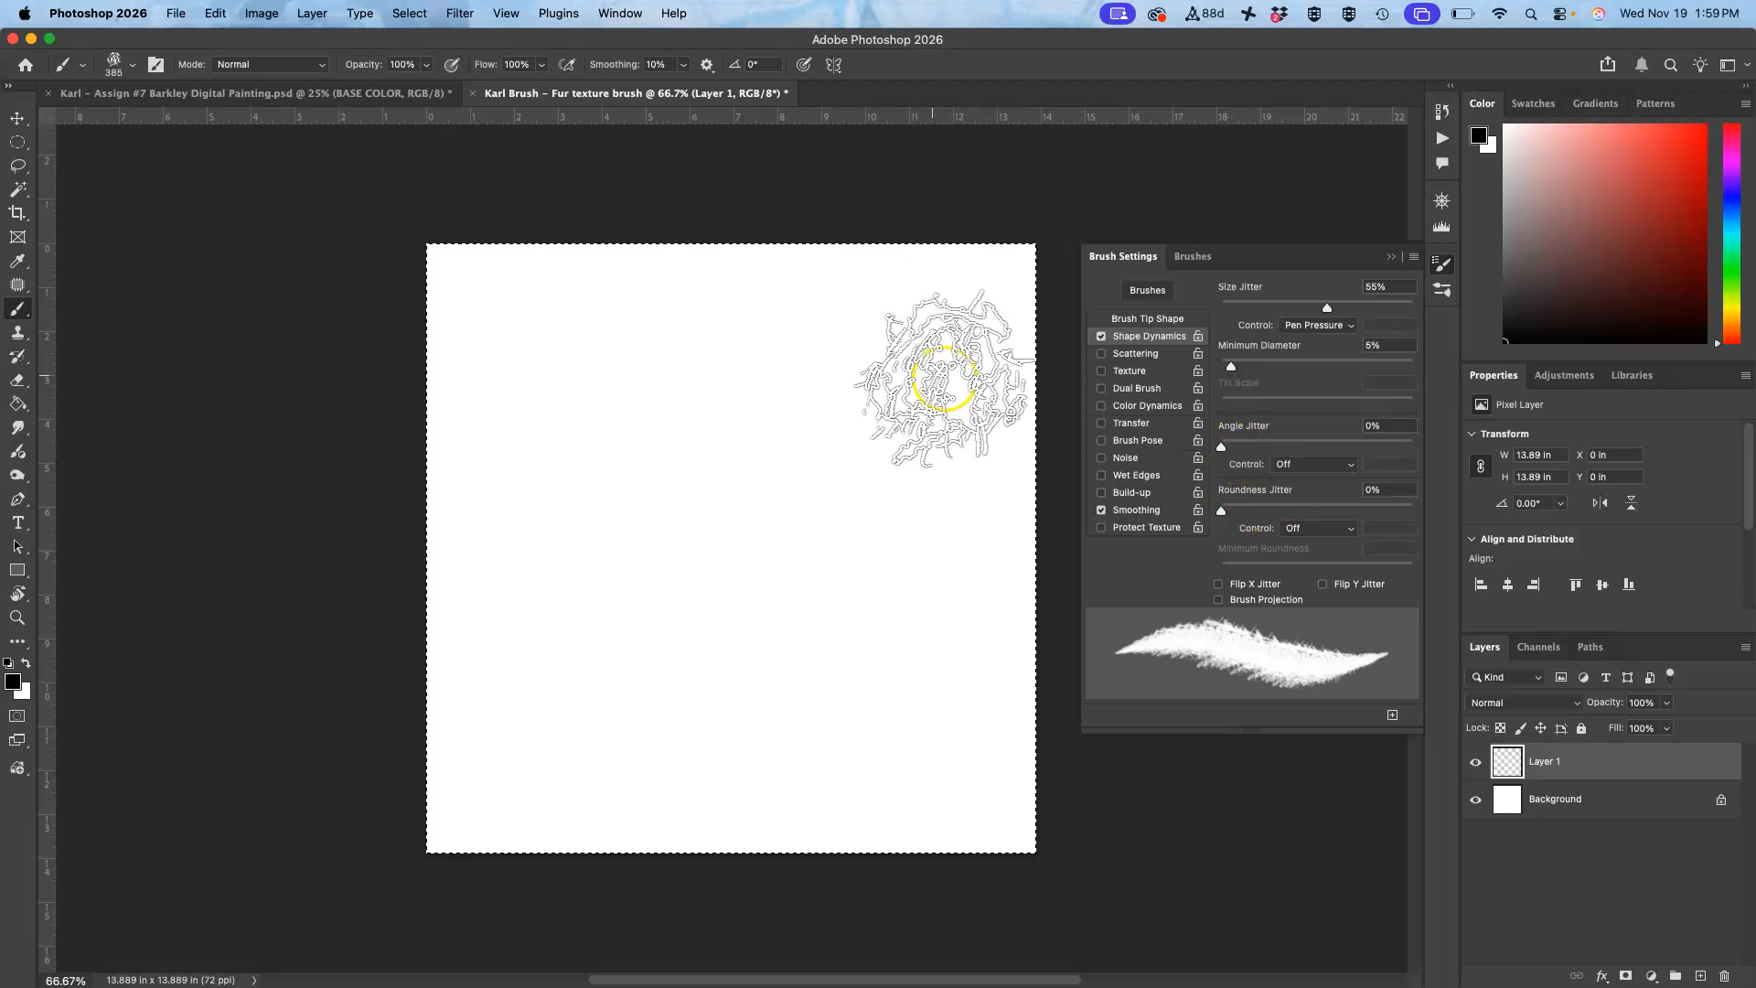
key("super+d")
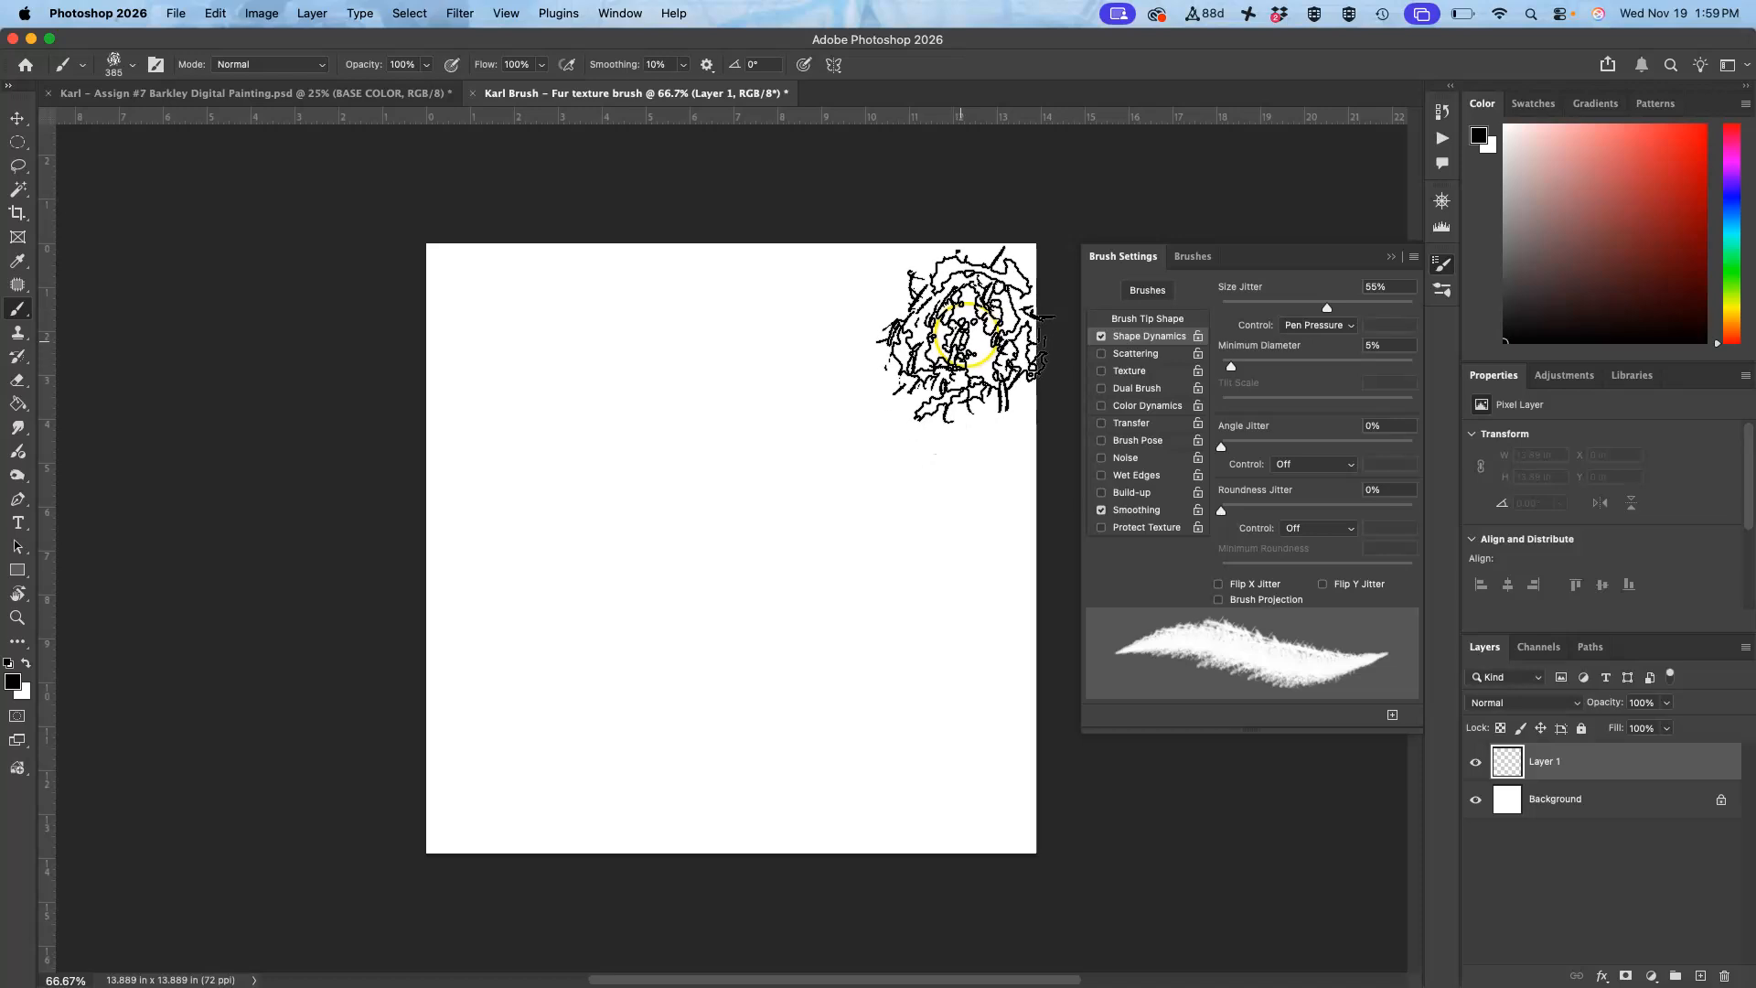
Step: Set the angle jitter to 26% and test it with curved fur strokes across the canvas
left_click_drag(1223, 445, 1263, 444)
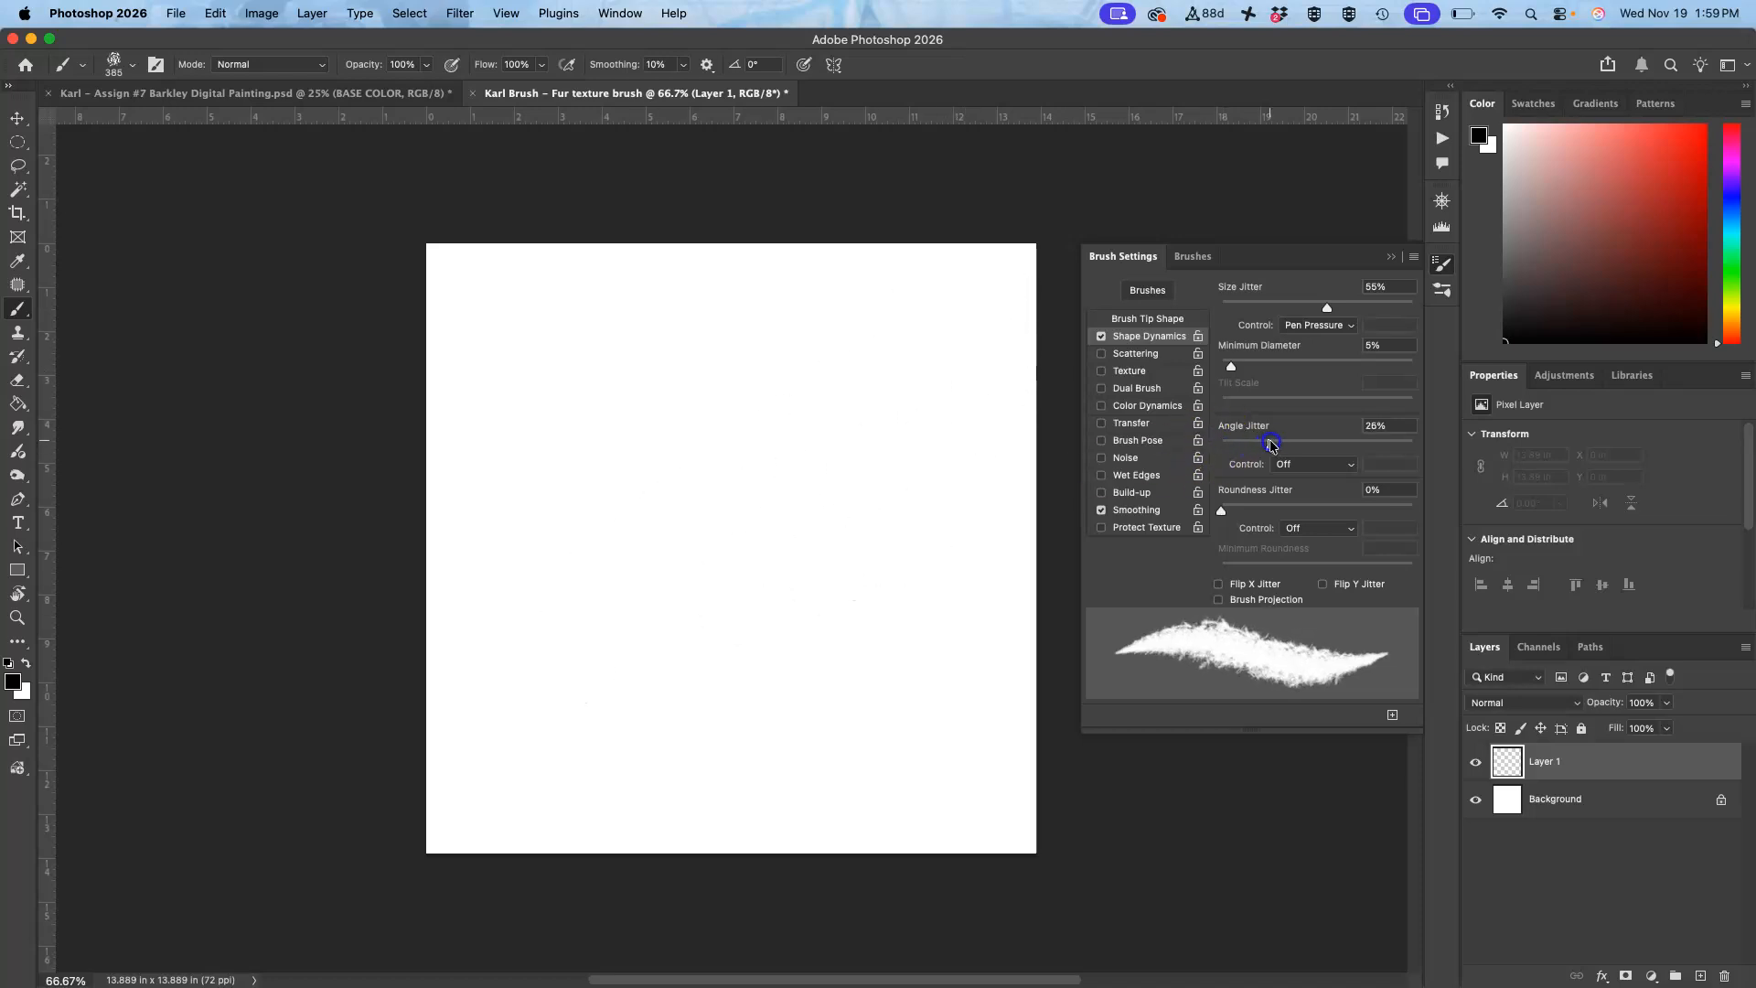
mouse_move(926, 327)
left_mouse_down()
mouse_move(706, 454)
mouse_move(657, 502)
mouse_move(663, 568)
mouse_move(785, 645)
mouse_move(795, 734)
mouse_move(635, 728)
mouse_move(537, 647)
mouse_move(538, 386)
left_mouse_up()
left_click_drag(629, 344, 605, 388)
left_click_drag(702, 316, 834, 302)
left_click_drag(625, 277, 546, 353)
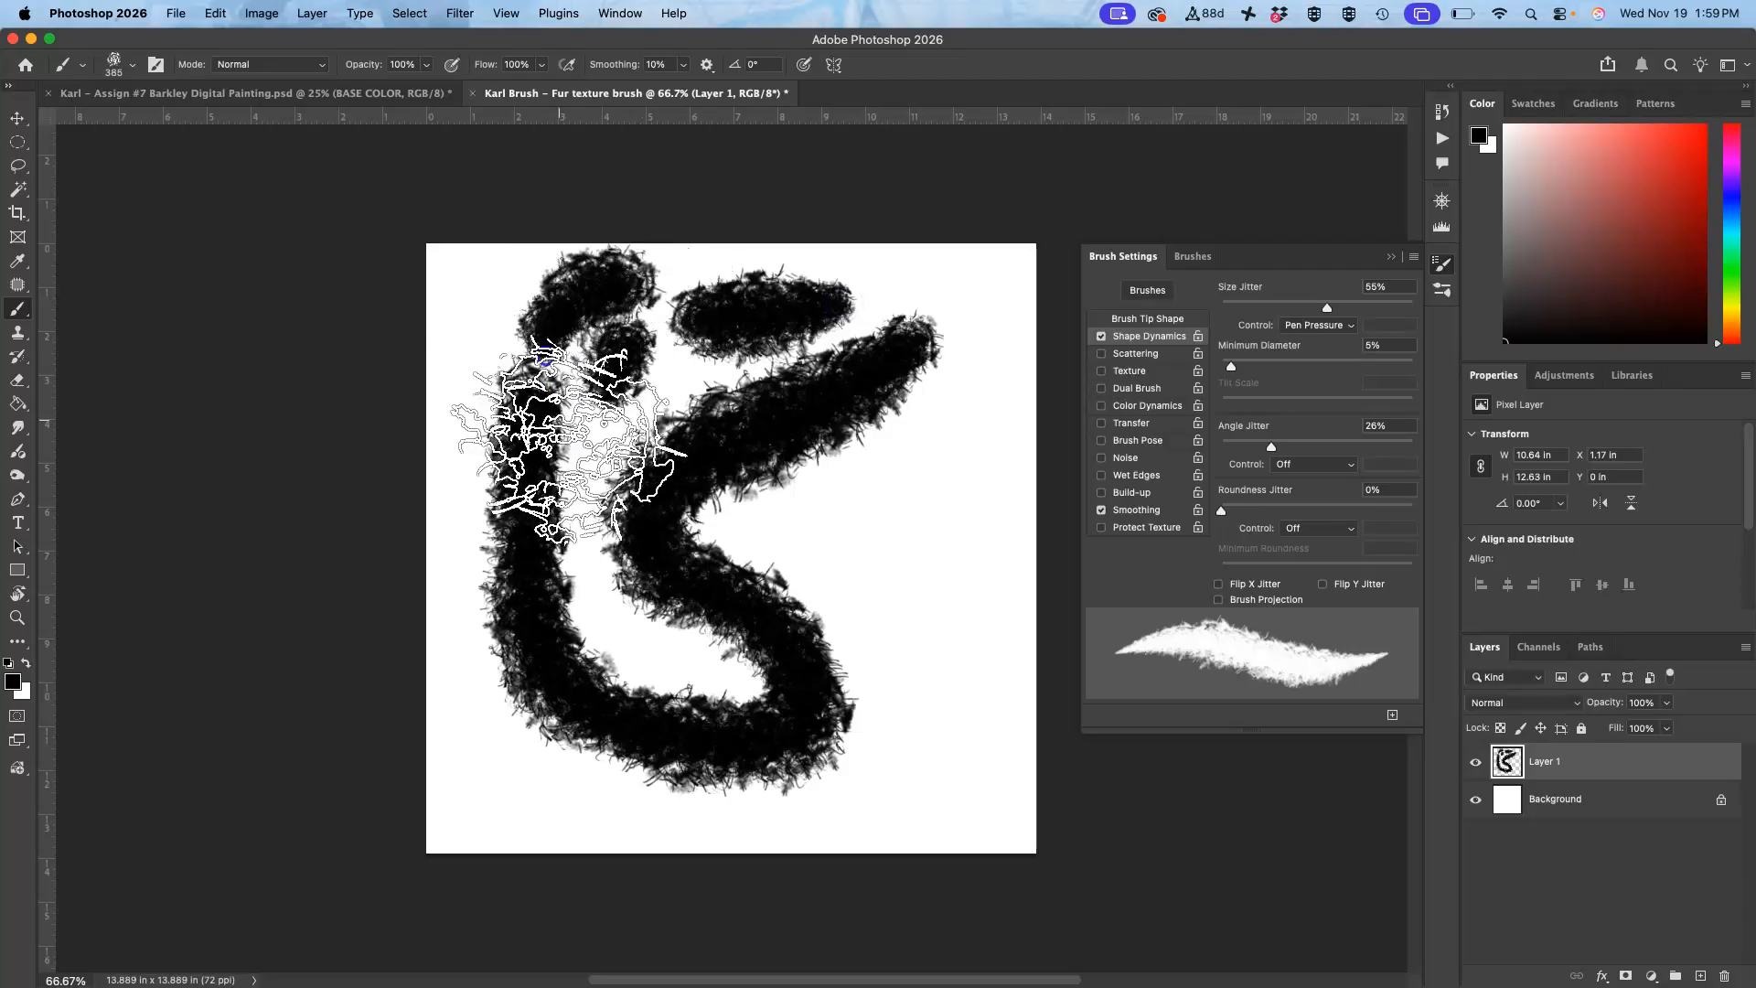
left_click_drag(861, 435, 919, 617)
left_click_drag(920, 432, 983, 556)
mouse_move(968, 354)
left_mouse_down()
mouse_move(921, 725)
mouse_move(784, 784)
mouse_move(686, 576)
mouse_move(502, 756)
mouse_move(674, 795)
mouse_move(599, 523)
mouse_move(615, 458)
left_mouse_up()
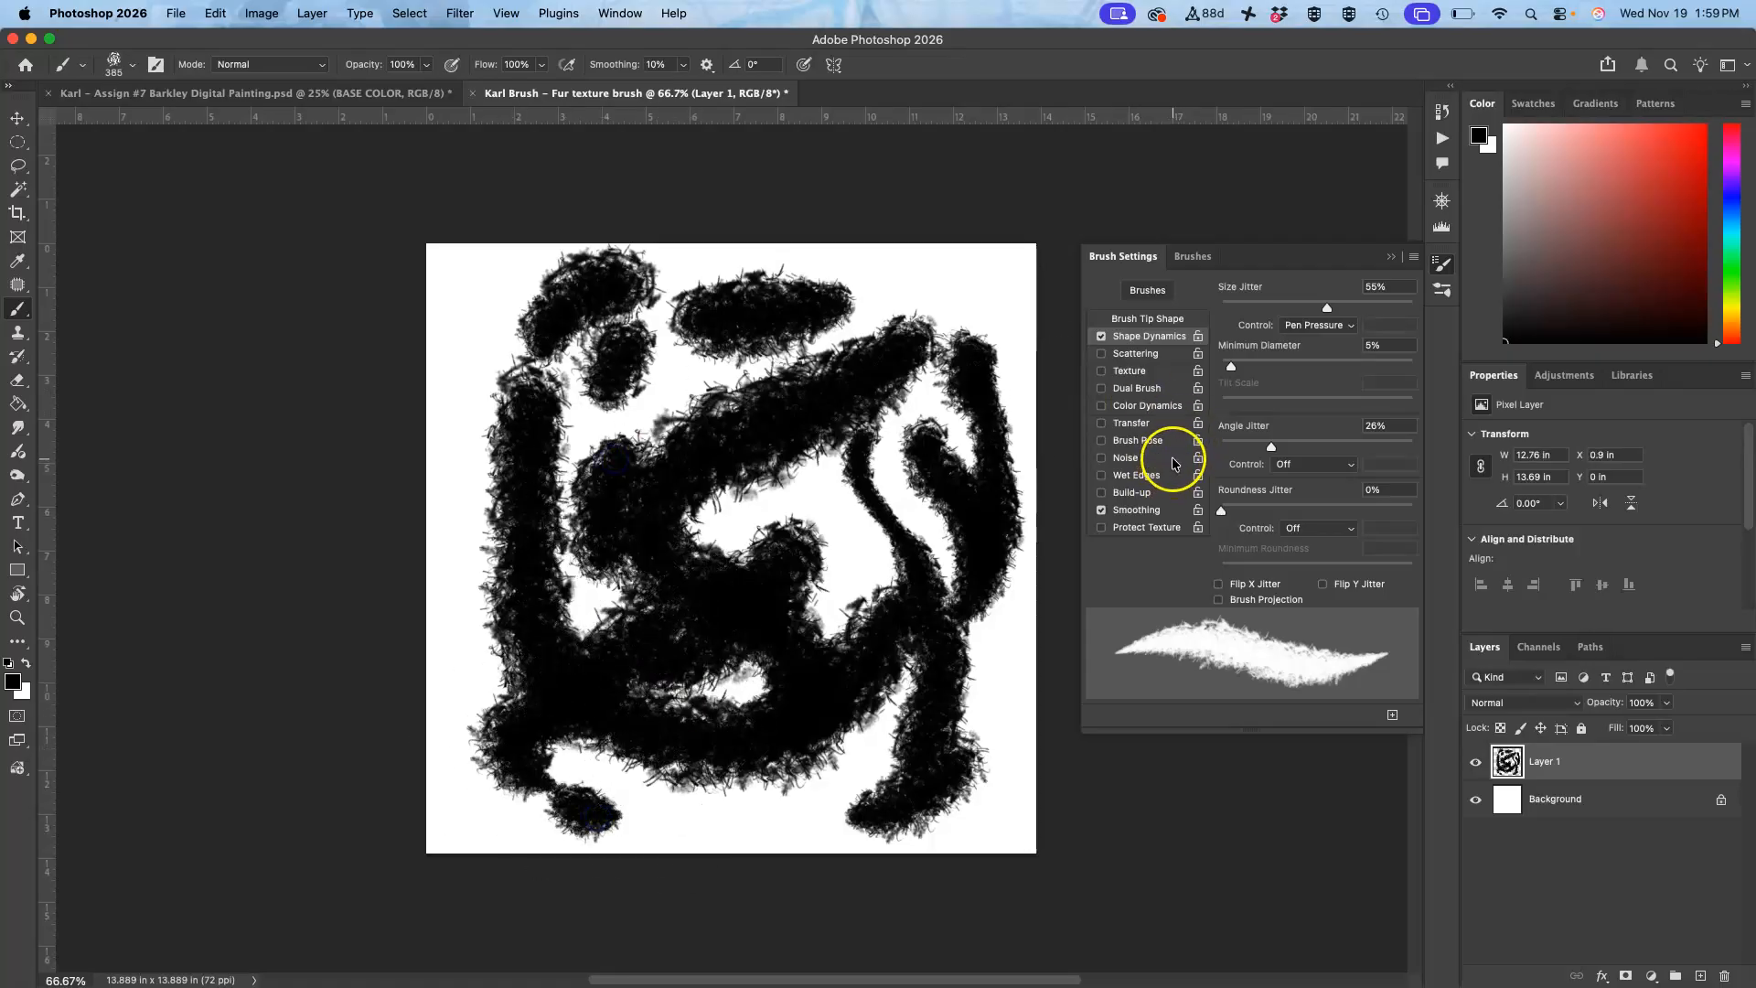
mouse_move(851, 494)
left_mouse_down()
mouse_move(859, 537)
mouse_move(856, 590)
mouse_move(837, 589)
mouse_move(845, 562)
mouse_move(873, 572)
mouse_move(883, 673)
left_mouse_up()
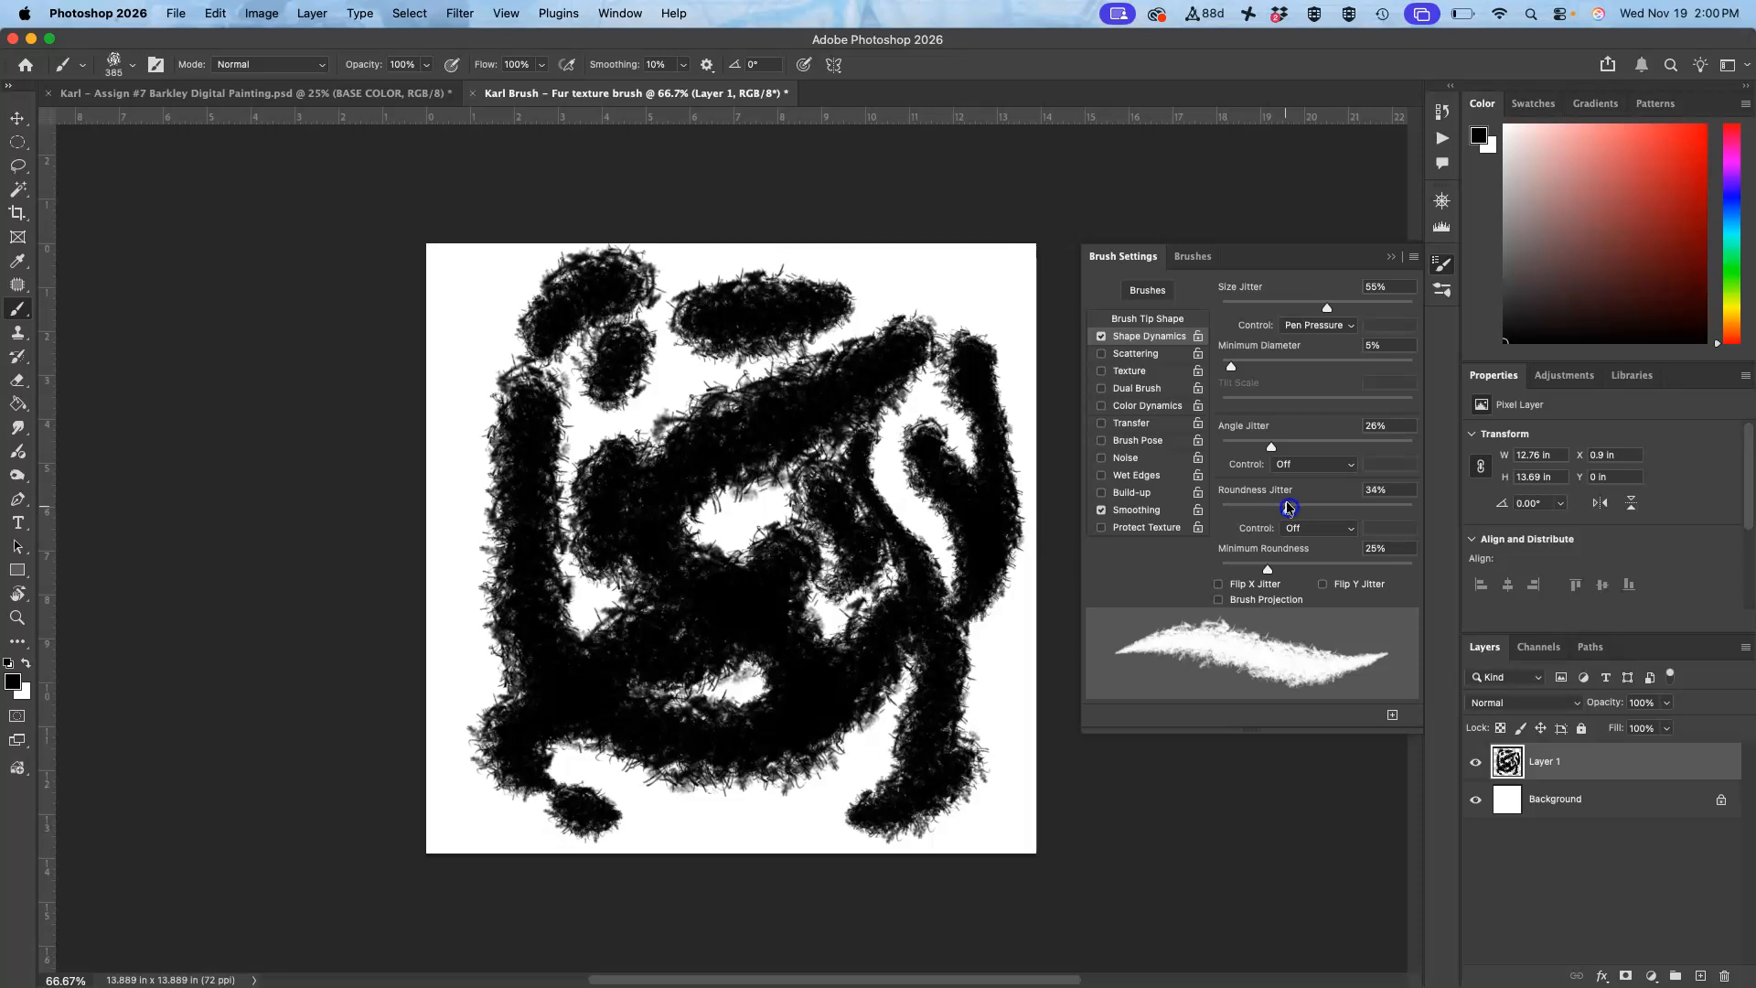
Step: Set the roundness jitter to 34%, test it over the existing strokes, and clear everything painted on Layer 1
mouse_move(941, 333)
left_mouse_down()
mouse_move(961, 274)
mouse_move(647, 416)
mouse_move(443, 659)
mouse_move(509, 809)
mouse_move(842, 827)
mouse_move(860, 805)
mouse_move(858, 705)
left_mouse_up()
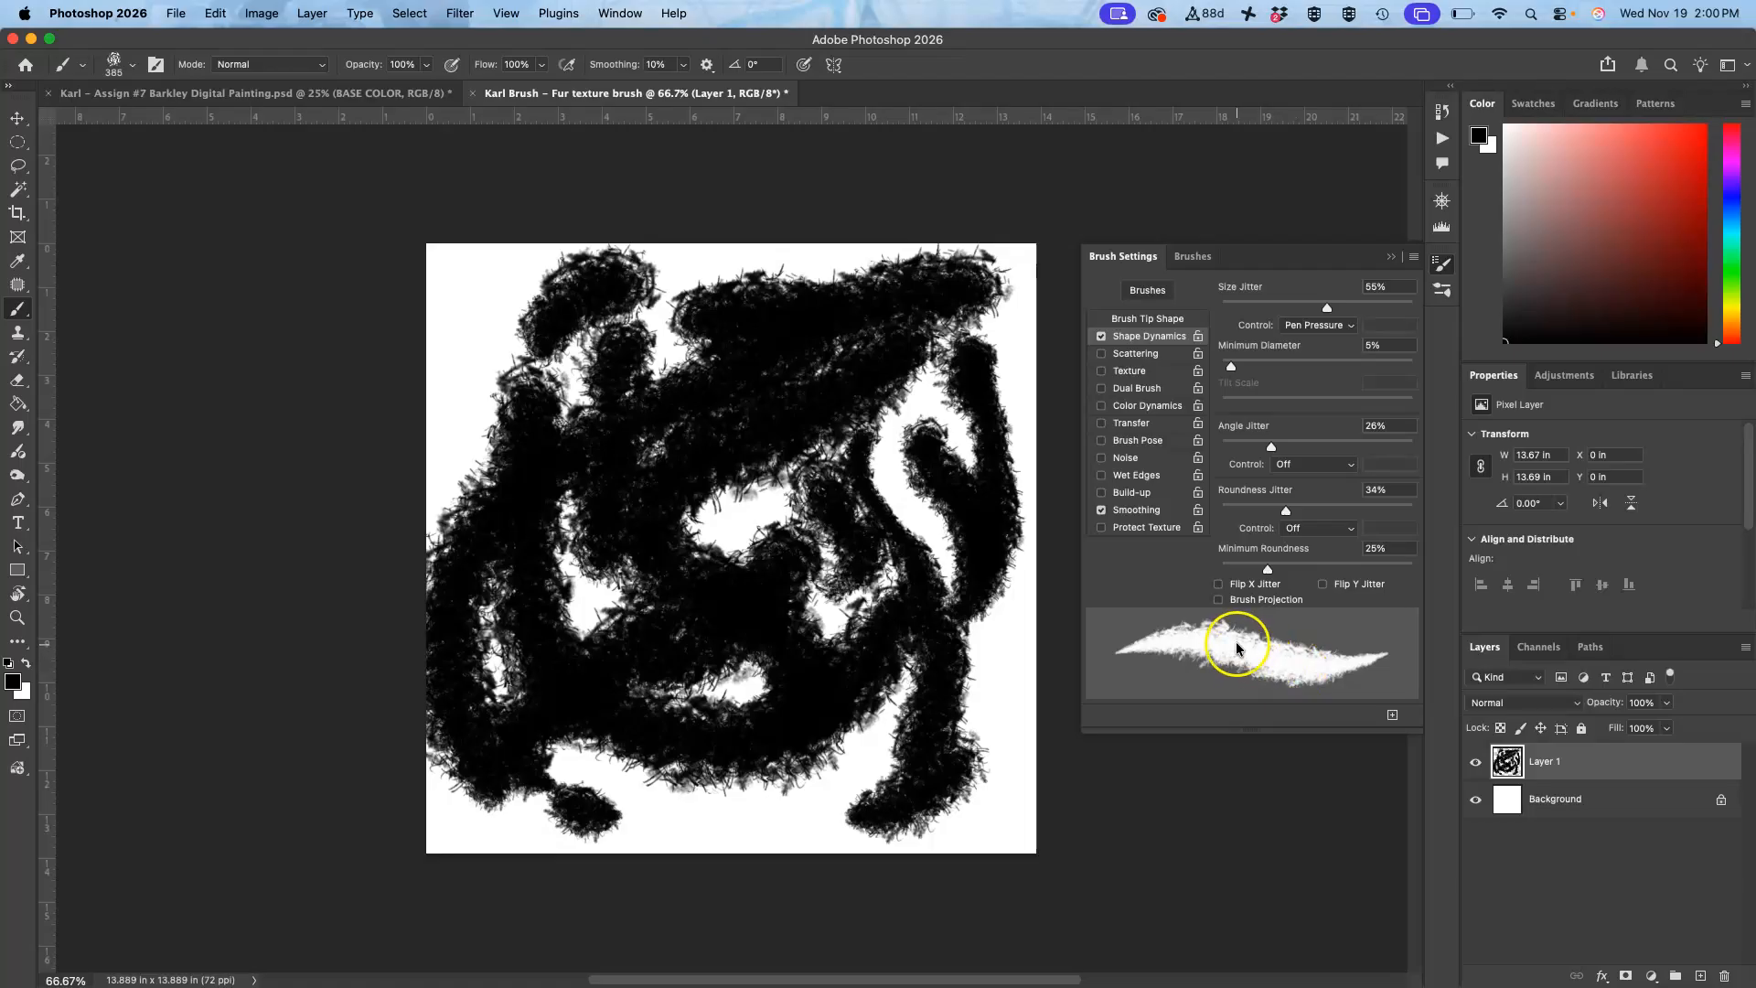
key("super+a")
key("Delete")
key("super+d")
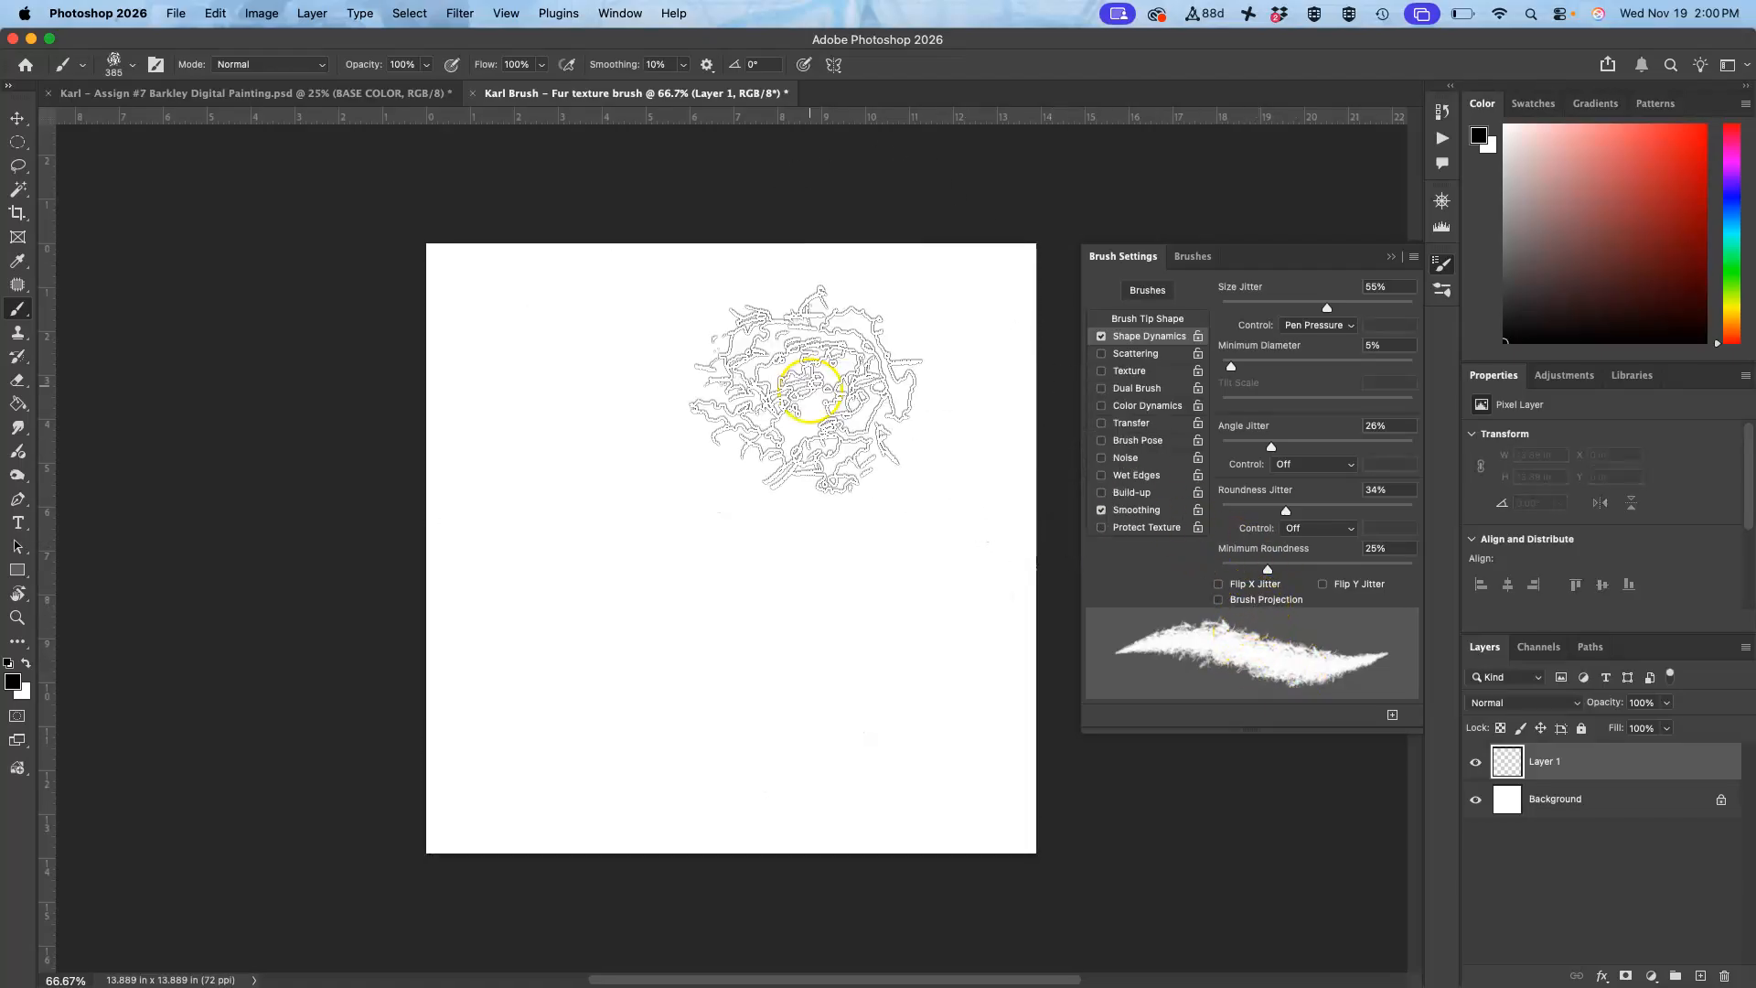
Step: Cover nearly the whole canvas with dense black fur strokes to test the combined shape dynamics, and clear them
mouse_move(588, 196)
left_mouse_down()
mouse_move(491, 485)
mouse_move(732, 224)
mouse_move(530, 721)
mouse_move(943, 353)
mouse_move(870, 568)
mouse_move(821, 865)
mouse_move(753, 905)
mouse_move(451, 824)
mouse_move(588, 453)
mouse_move(553, 352)
mouse_move(529, 451)
mouse_move(509, 353)
mouse_move(585, 457)
left_mouse_up()
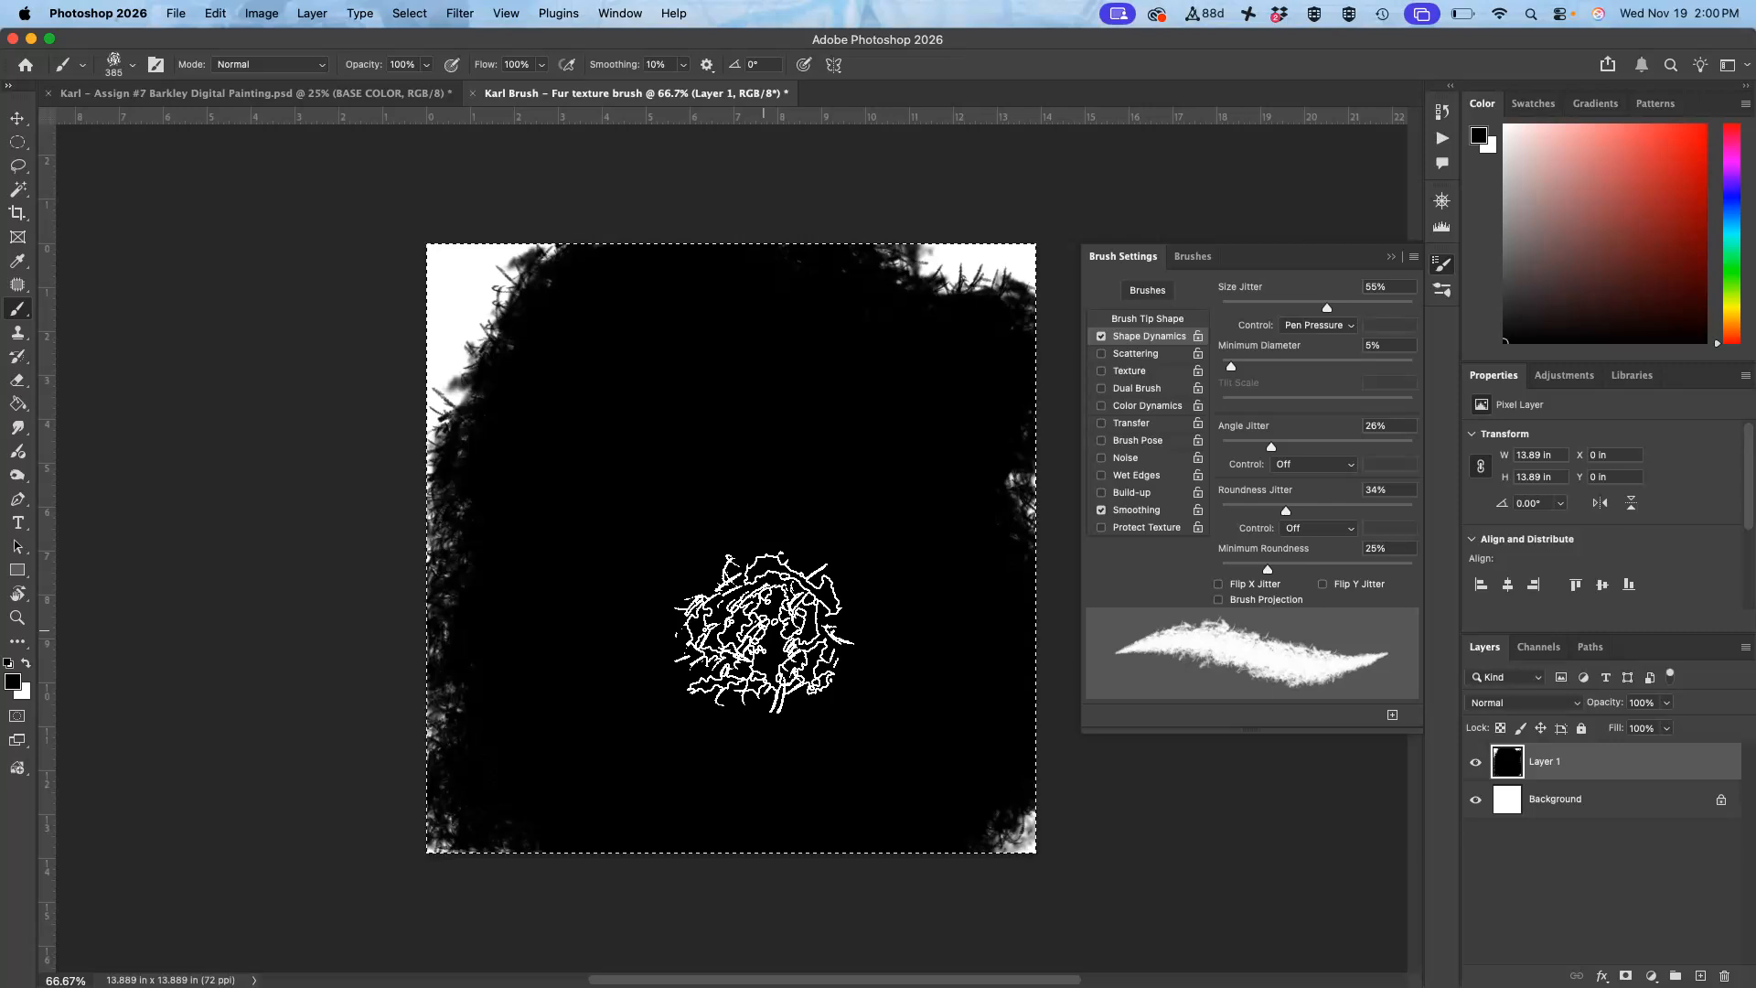
key("Delete")
key("ctrl+d")
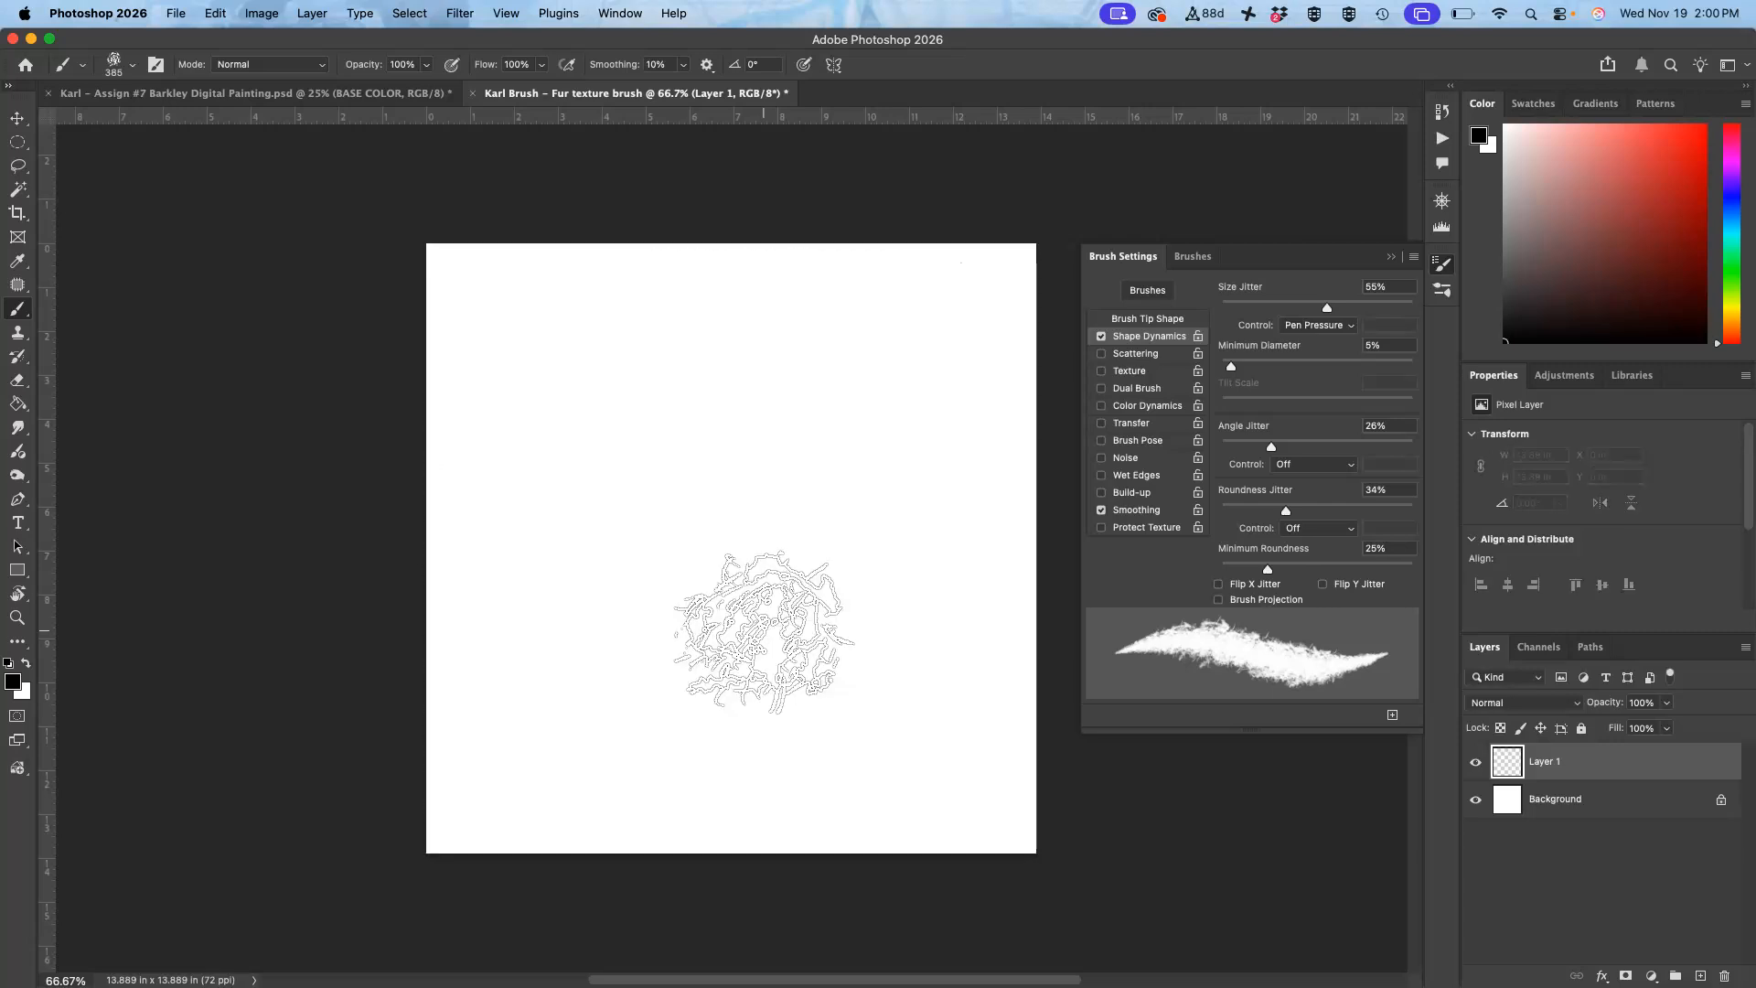
Step: Enable Texture for the fur brush and choose the first pattern in the Trees group as its texture
left_click(1103, 371)
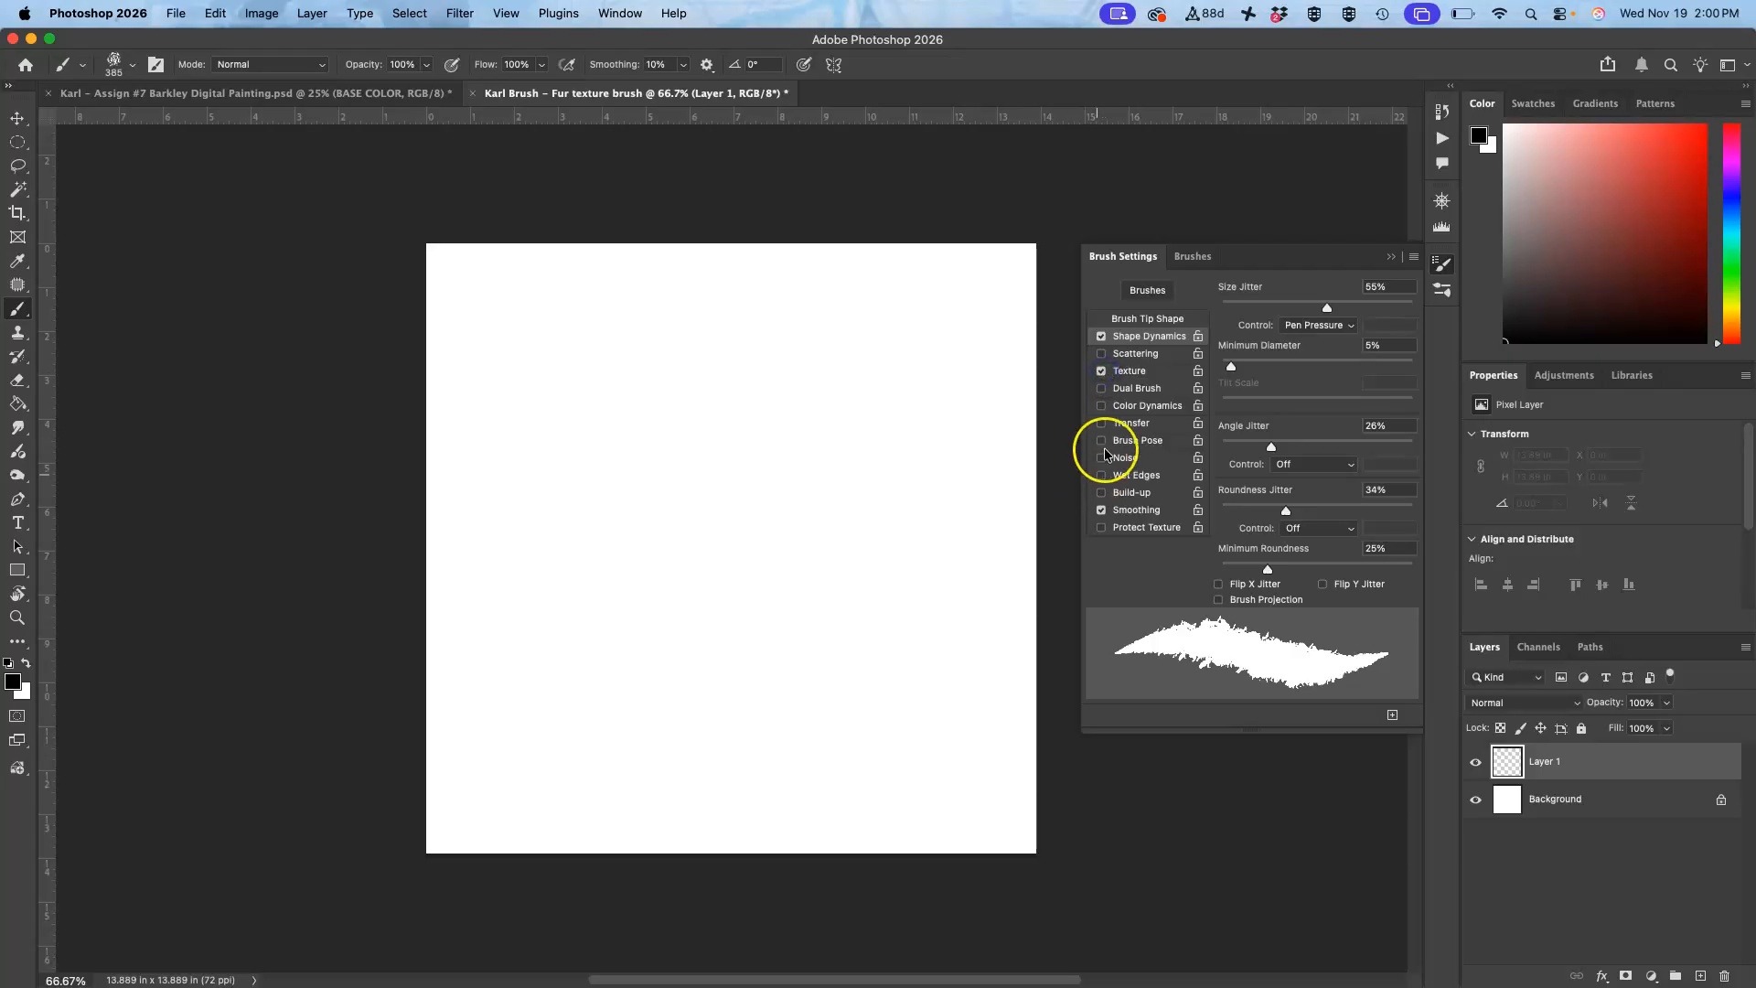
left_click(1129, 371)
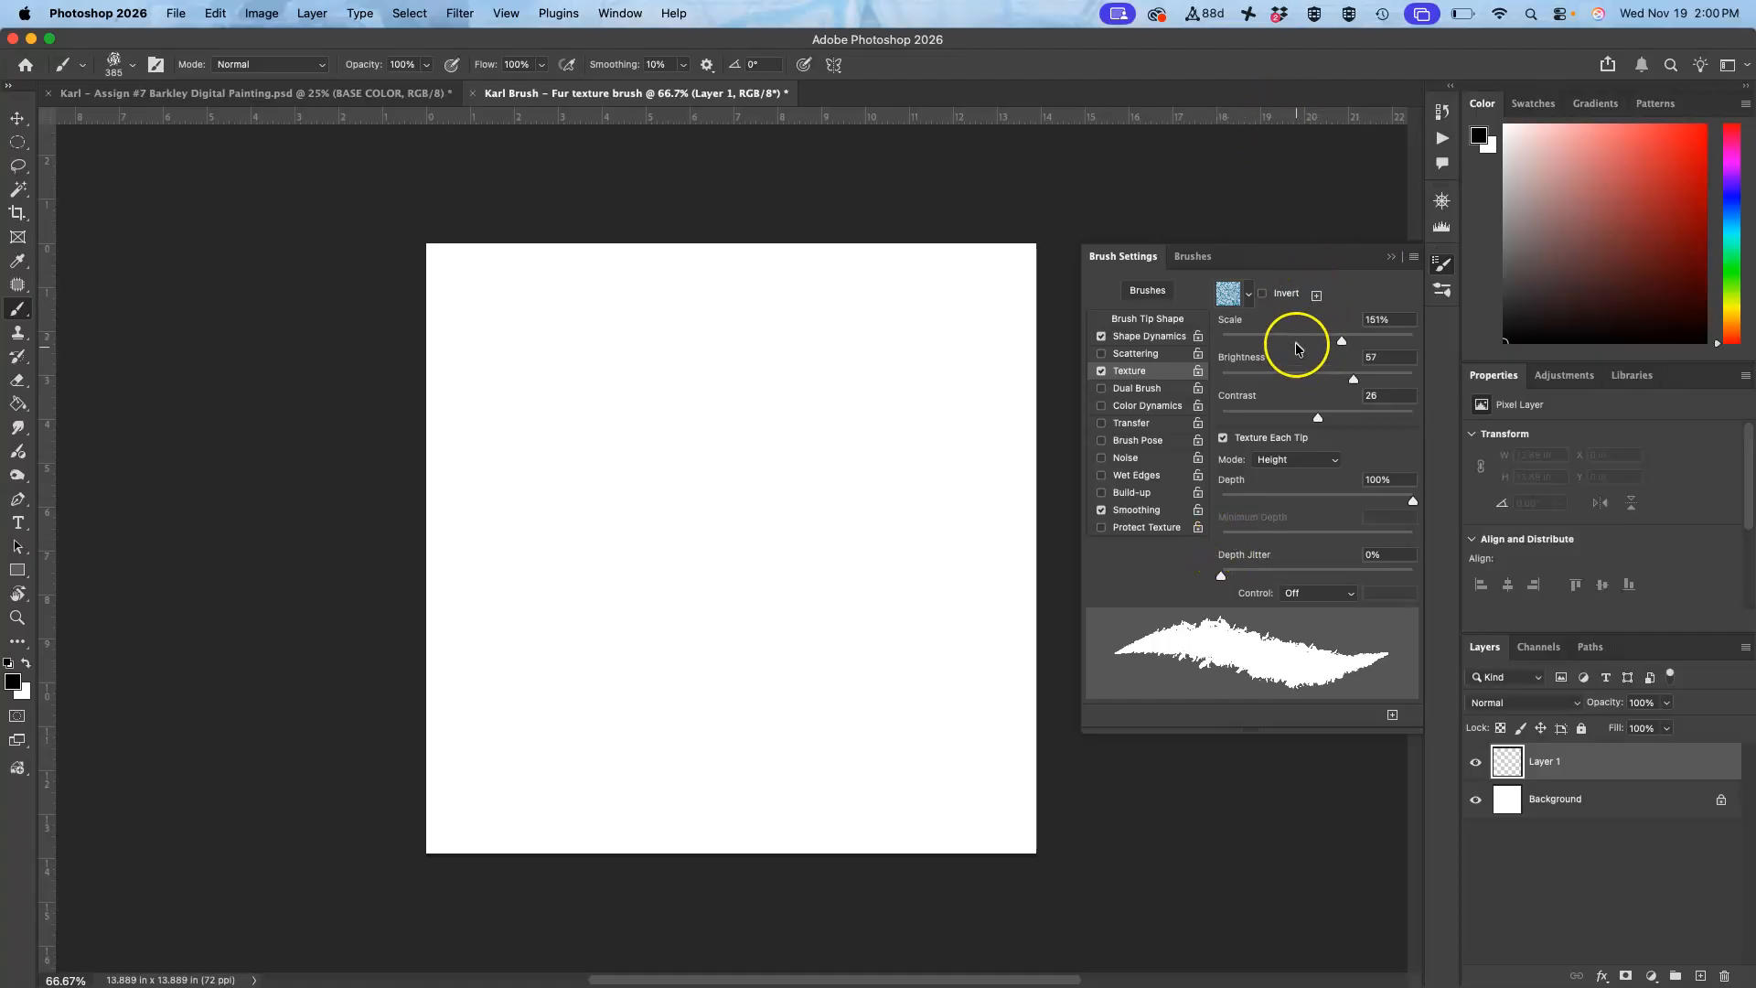
left_click(1247, 296)
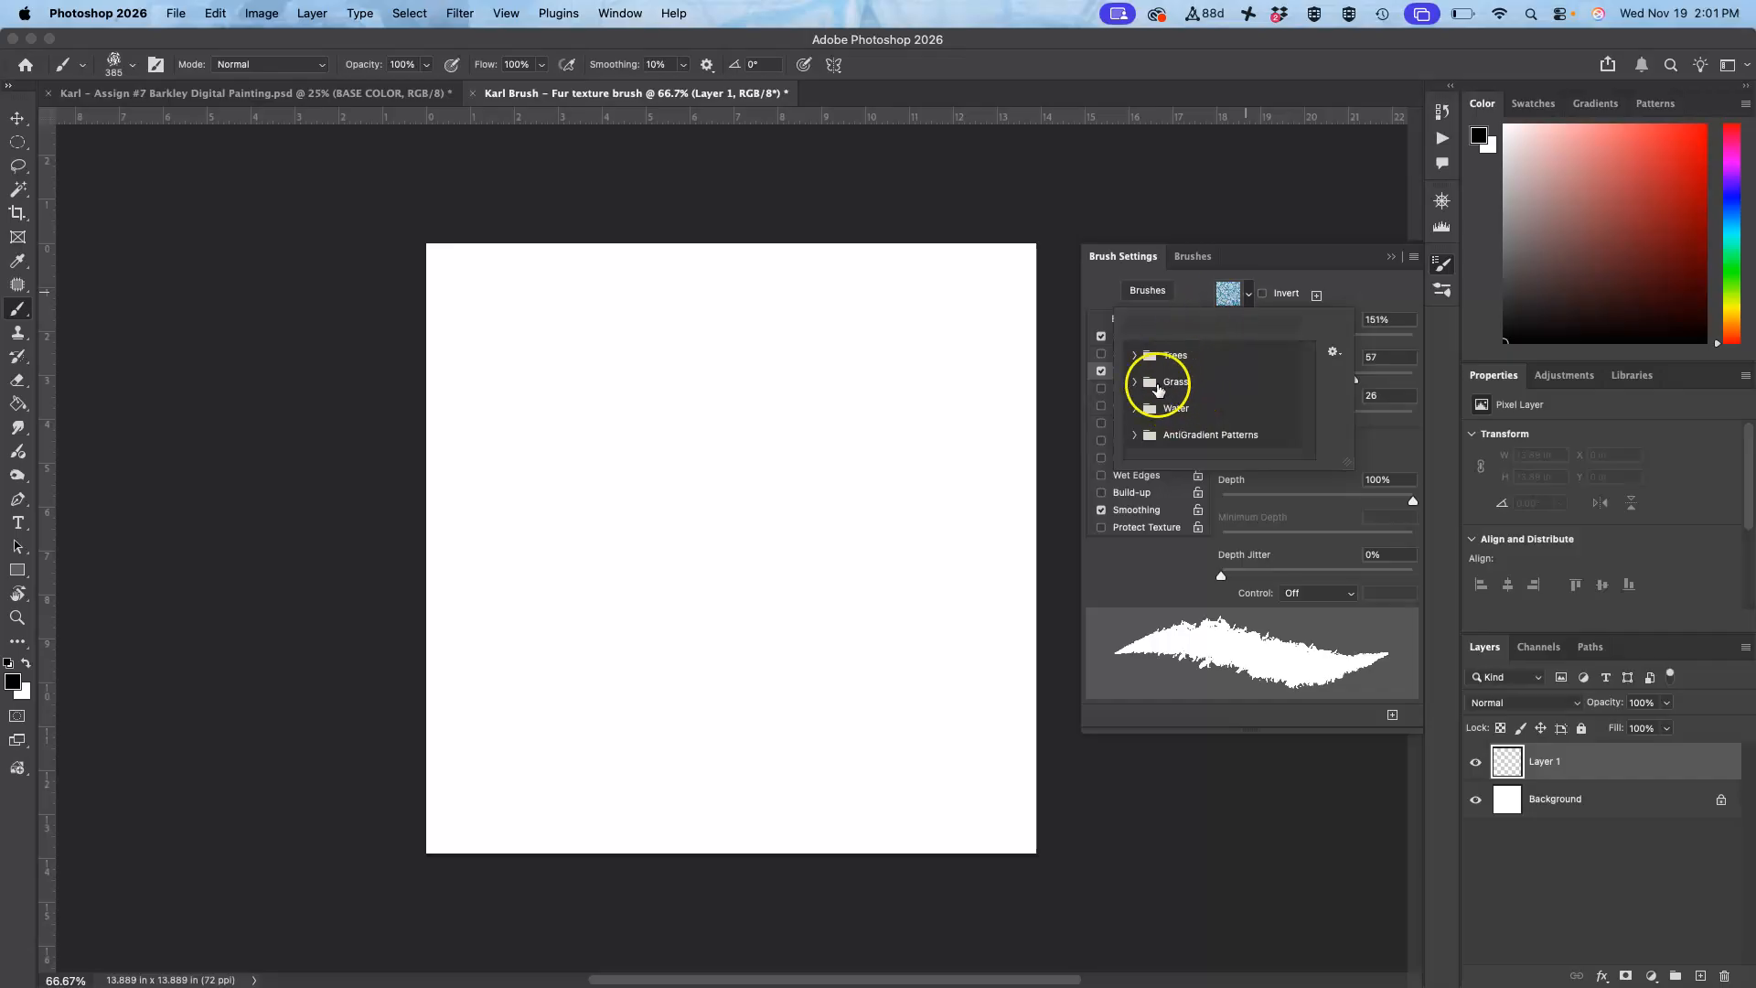
left_click(1135, 408)
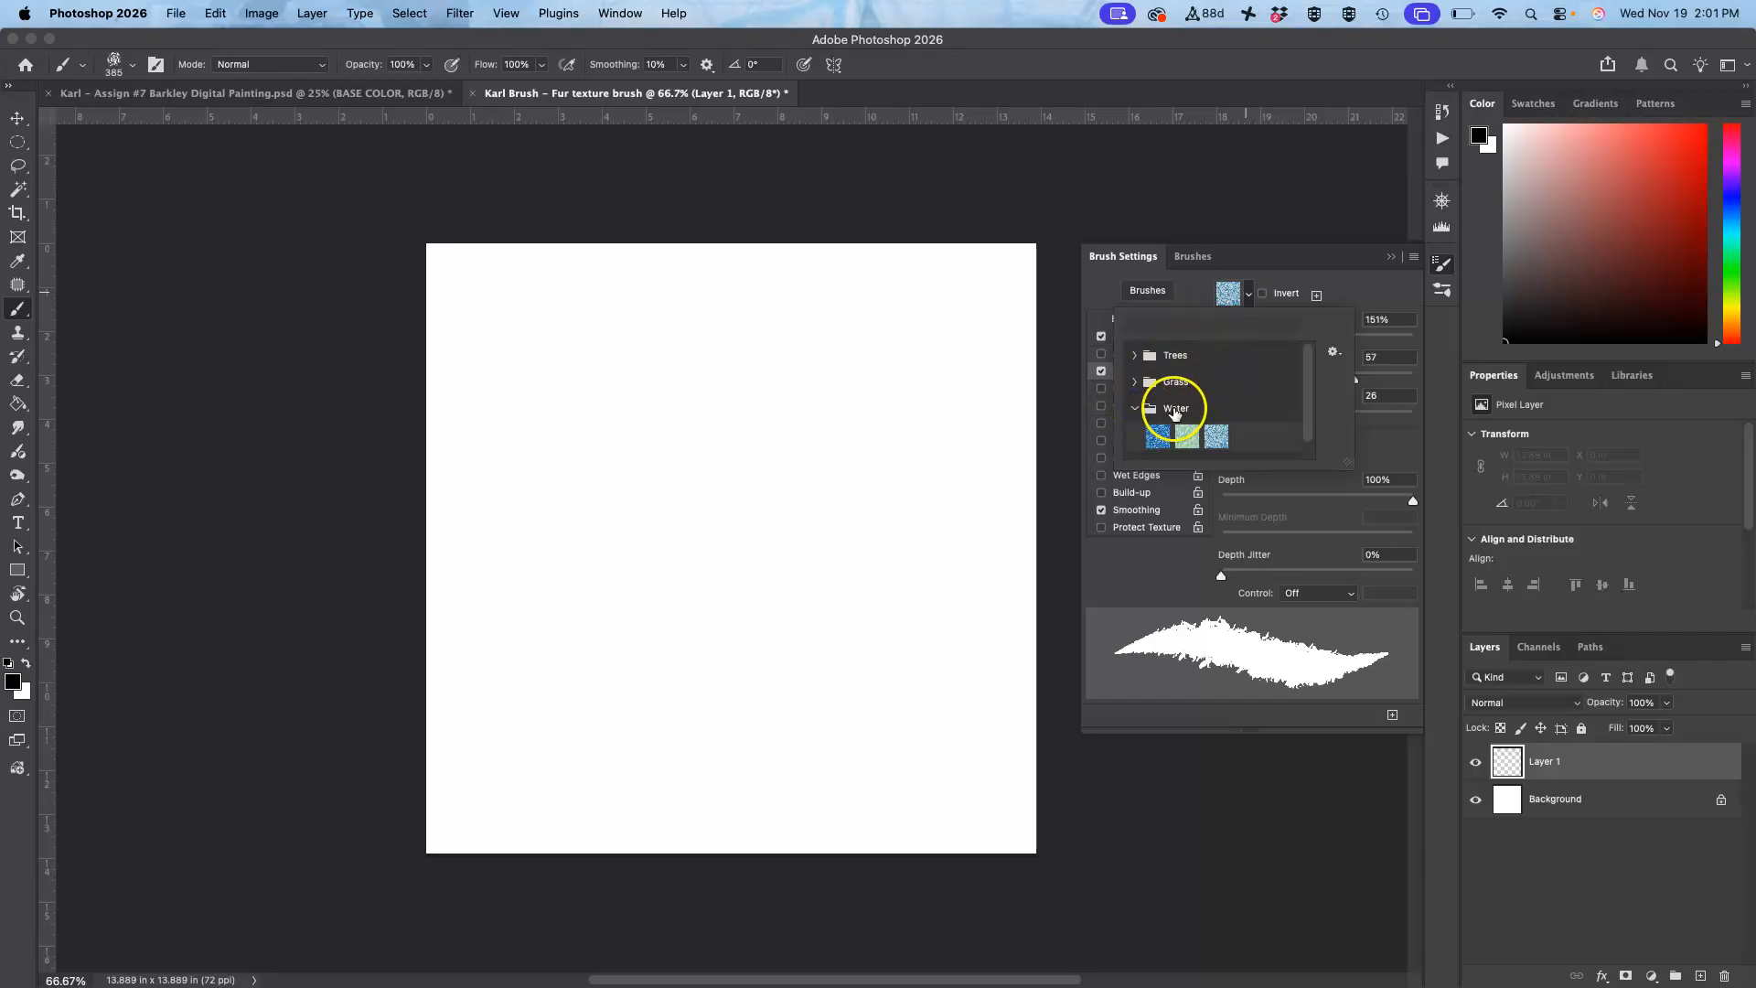
left_click(1227, 309)
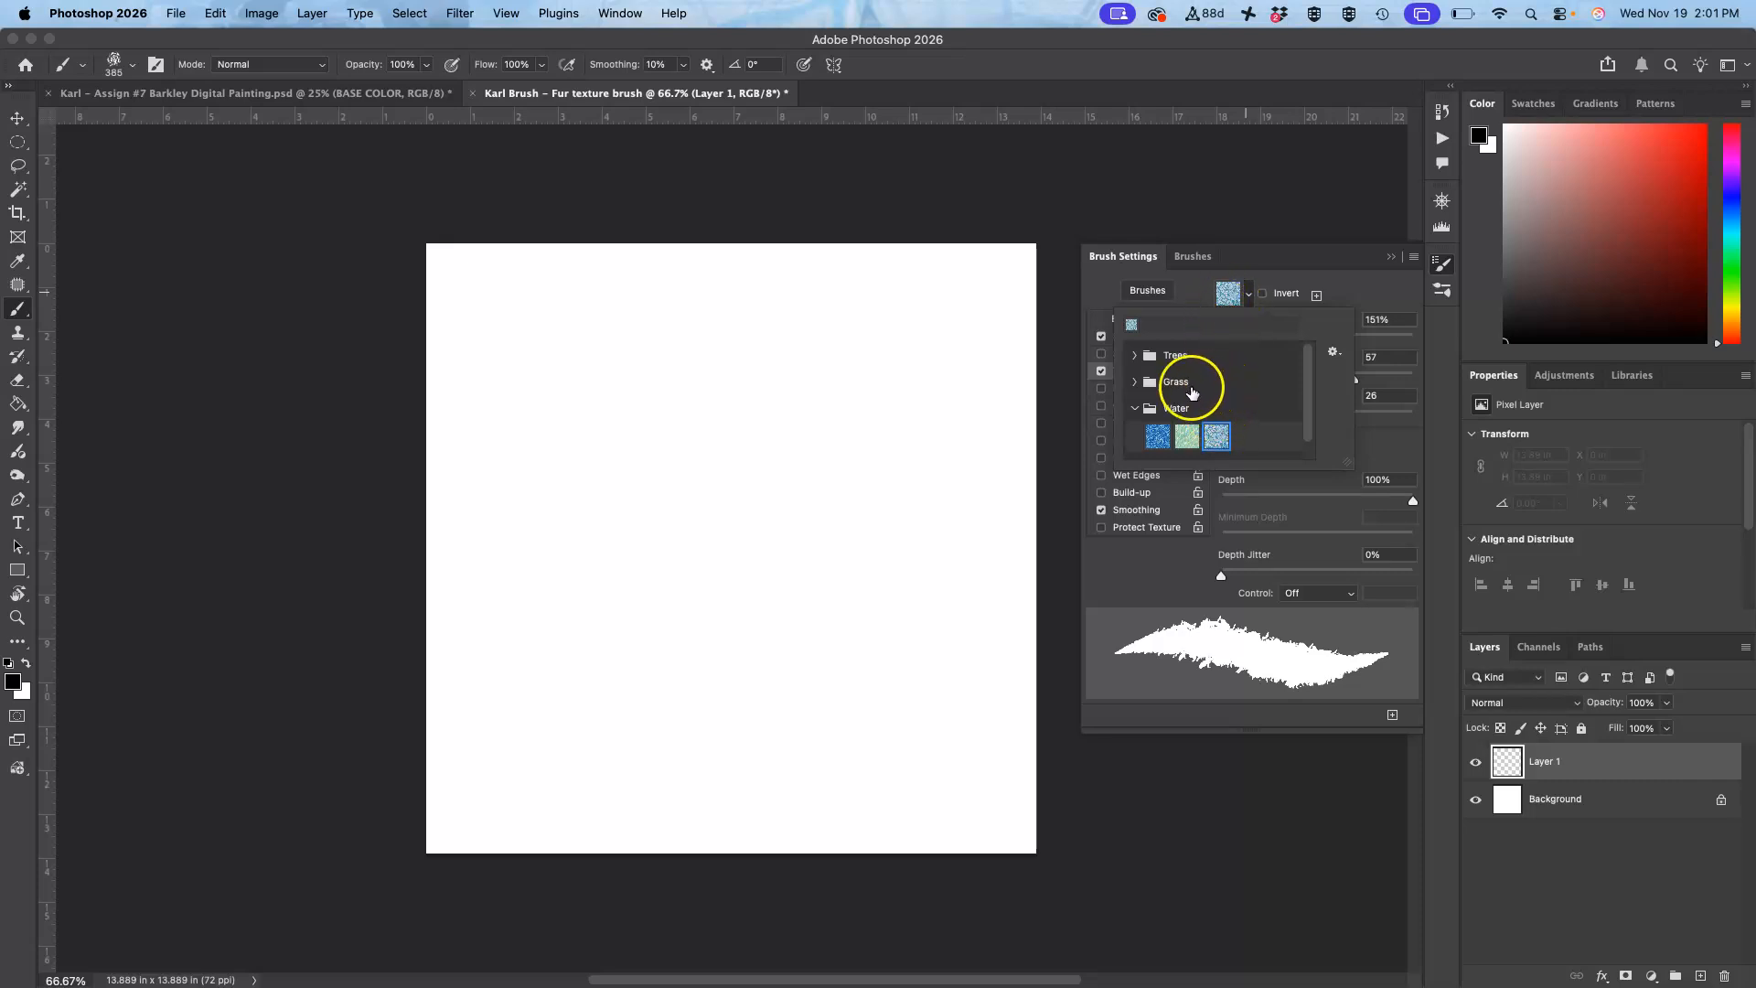
left_click(1136, 355)
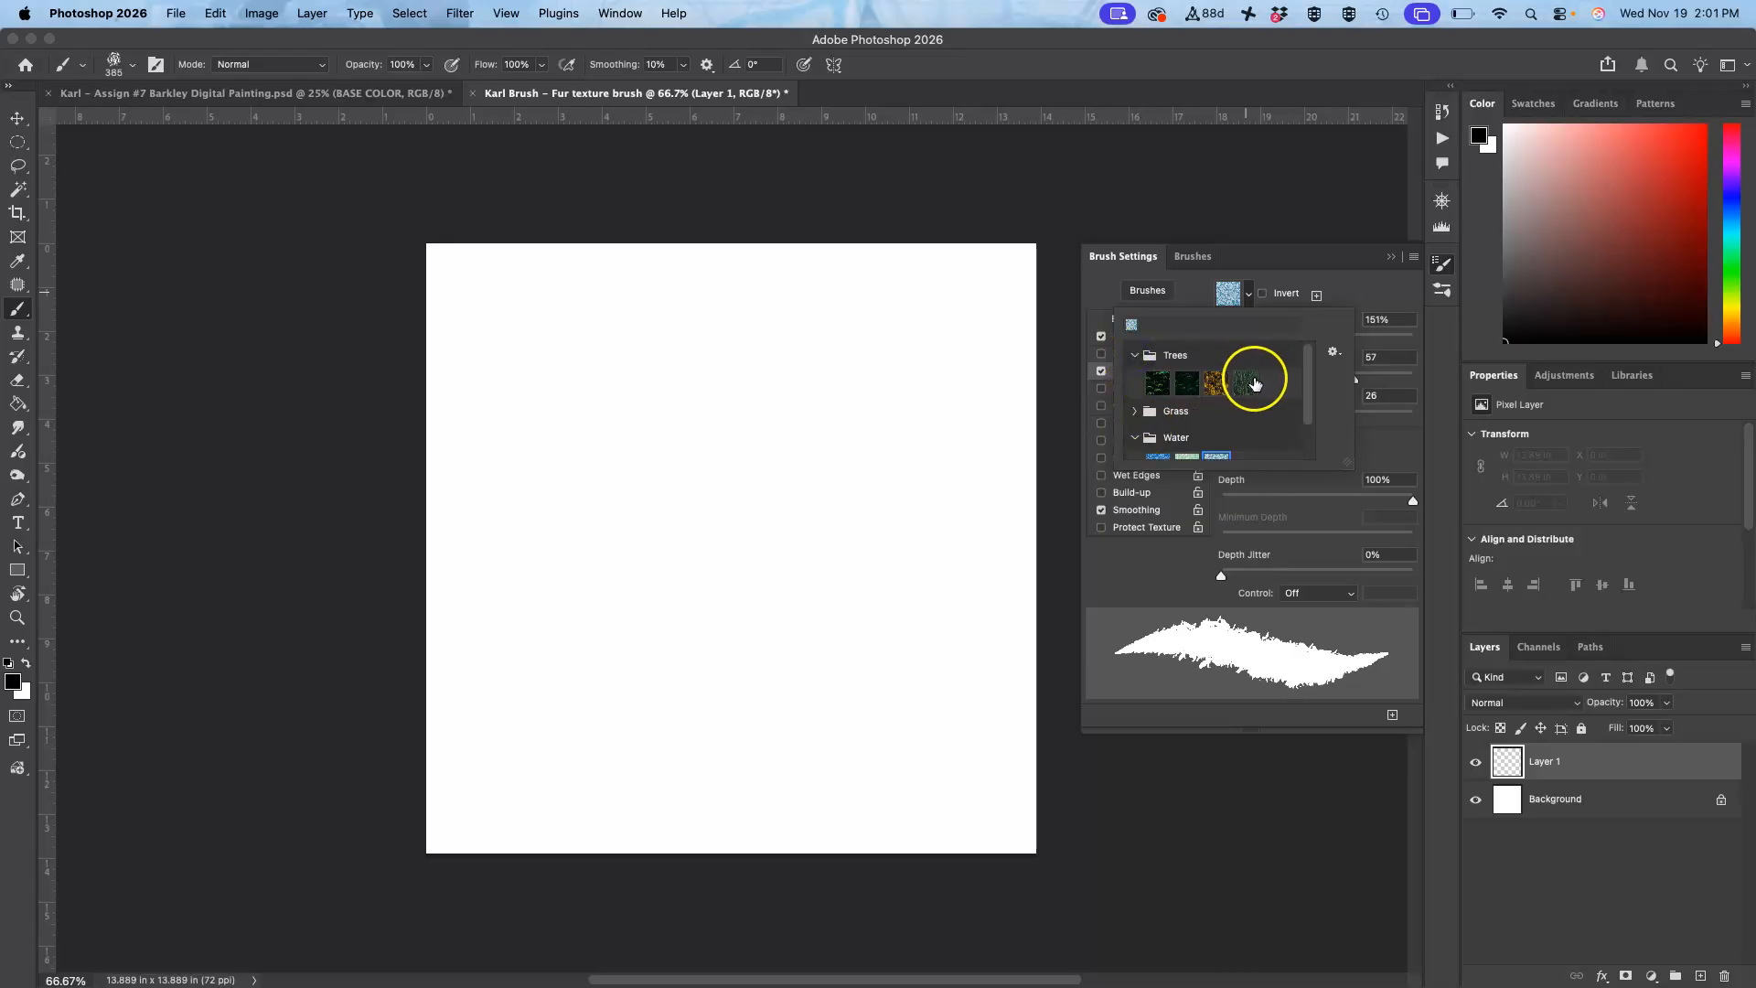
left_click(1159, 383)
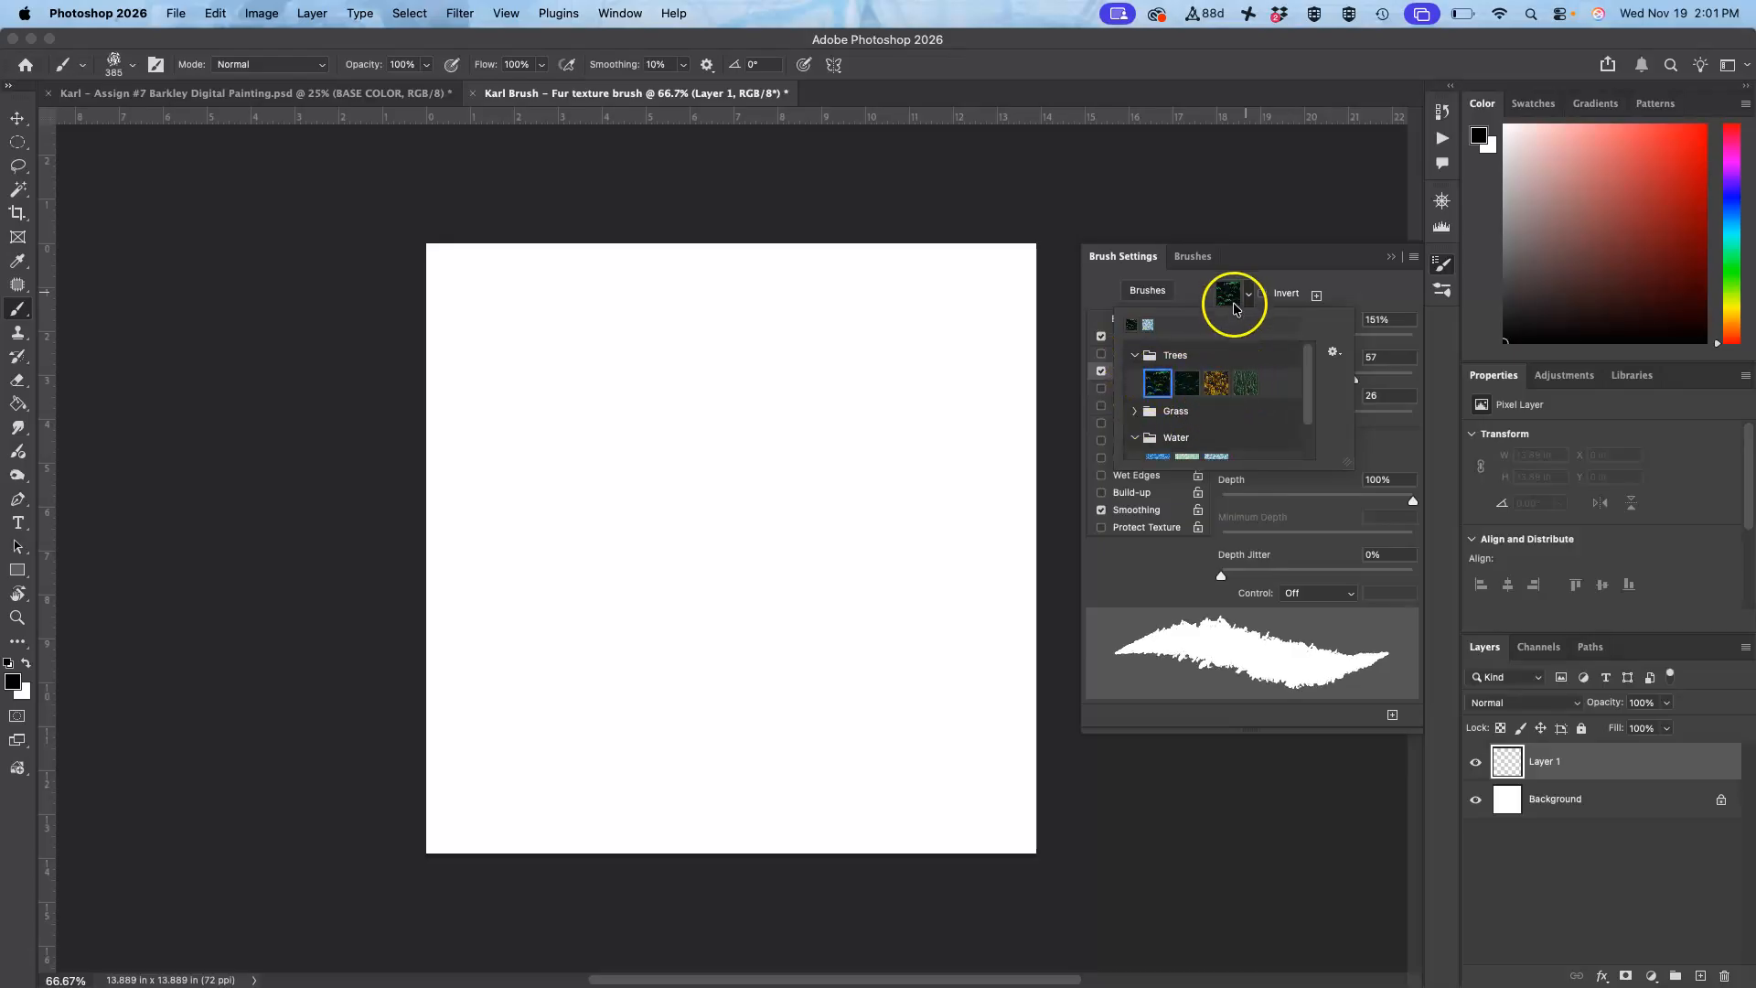